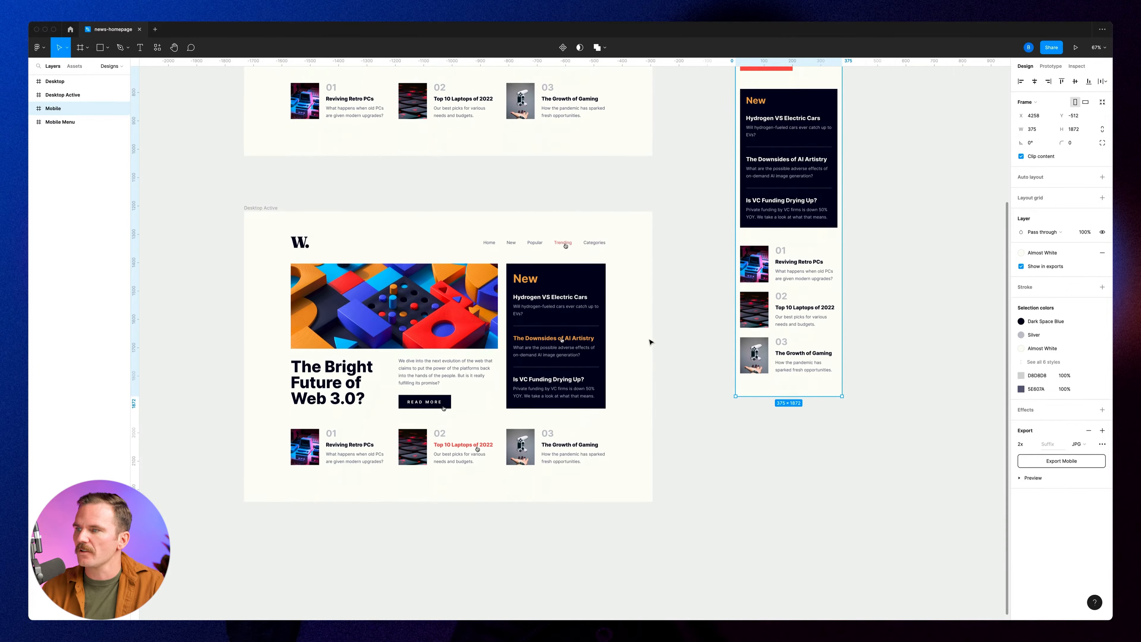
Review the Desktop and Desktop Active frames of the news homepage design, including the hero, New sidebar and three-article row.
scroll(651, 342, up, 6)
scroll(651, 342, right, 2)
scroll(651, 343, left, 3)
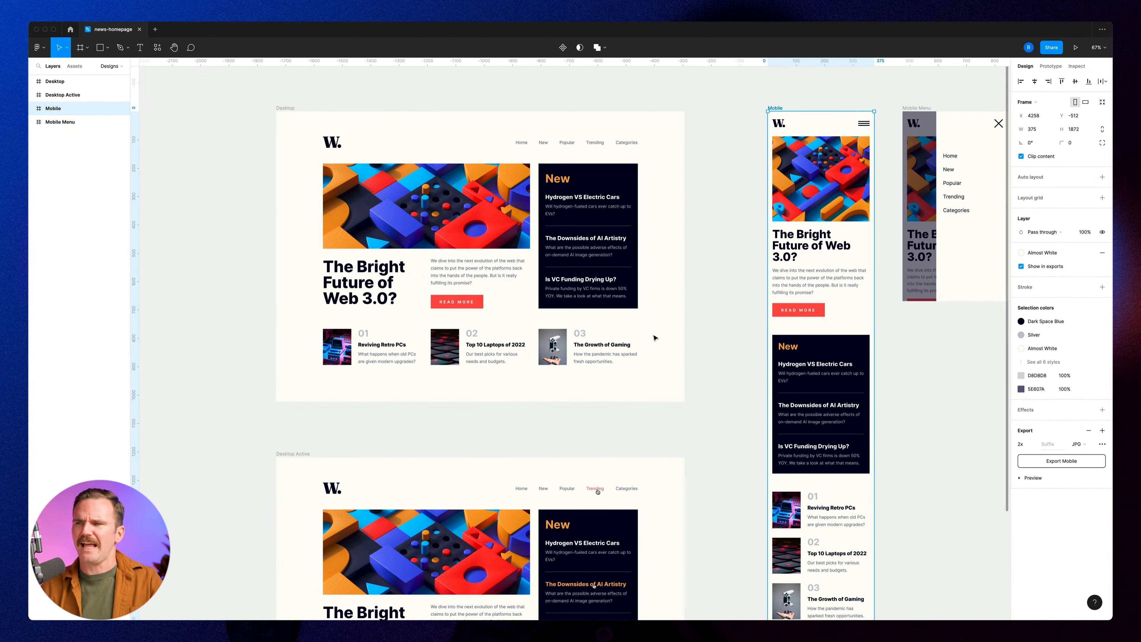
scroll(486, 268, up, 5)
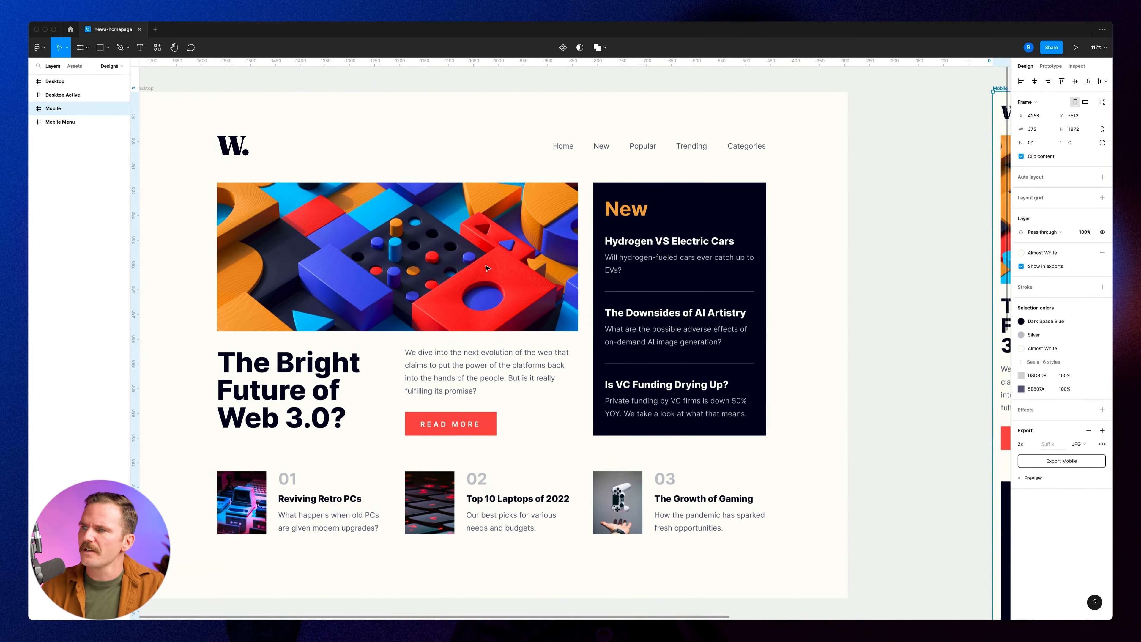
scroll(487, 268, left, 1)
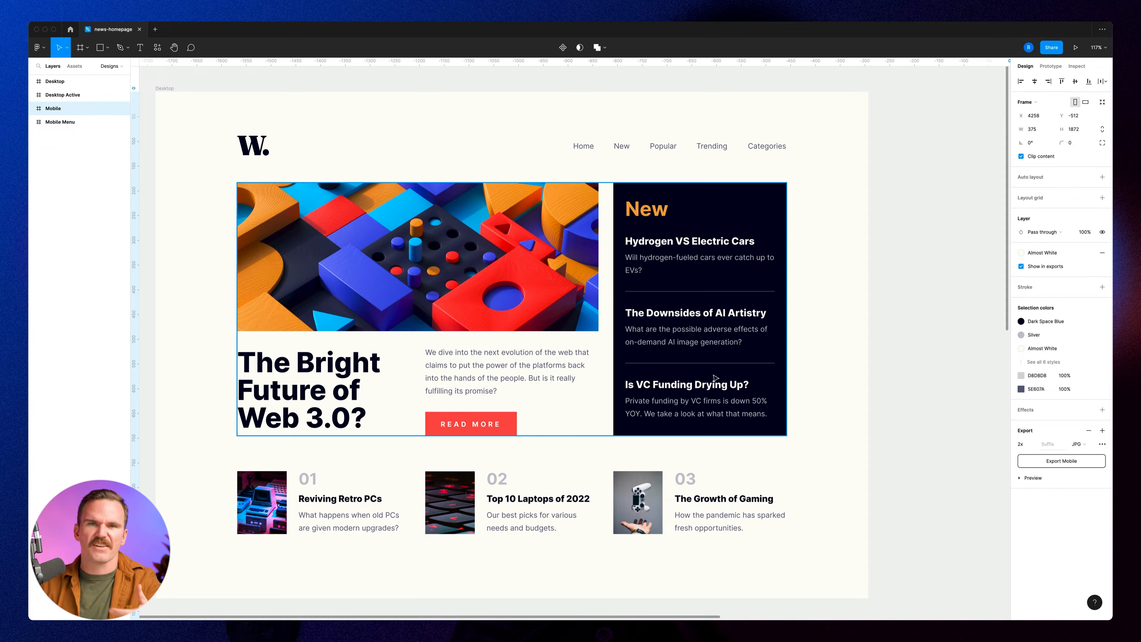
scroll(376, 488, down, 2)
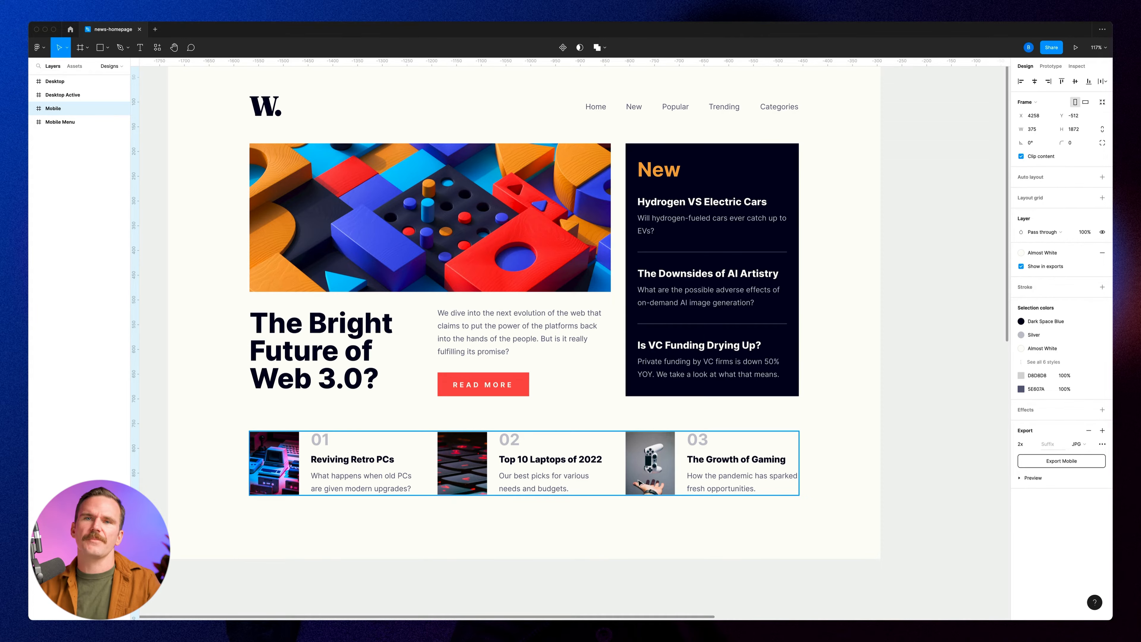
scroll(549, 426, down, 3)
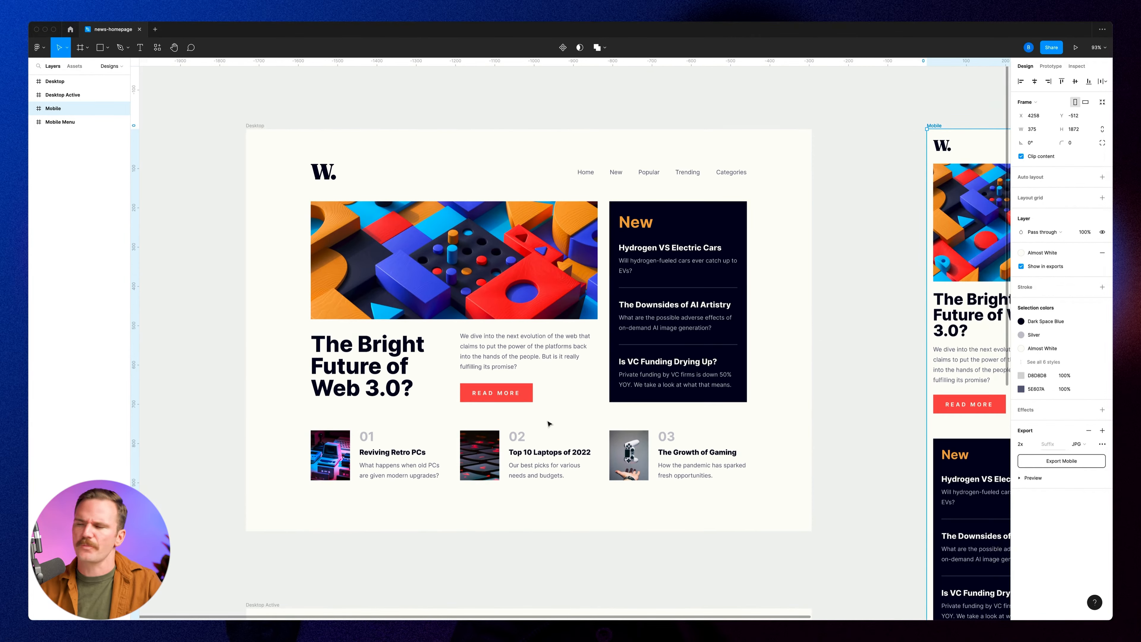
Review the Mobile and Mobile Menu frames, examining how the homepage sections stack and how the menu opens.
scroll(546, 424, right, 5)
scroll(544, 423, right, 5)
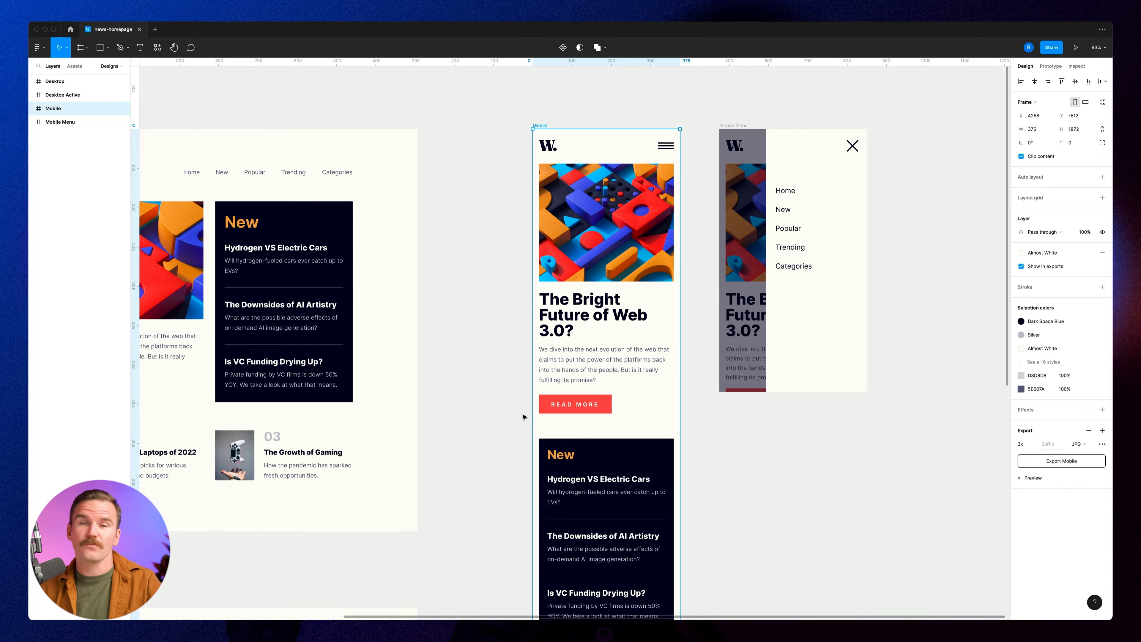
scroll(565, 377, up, 4)
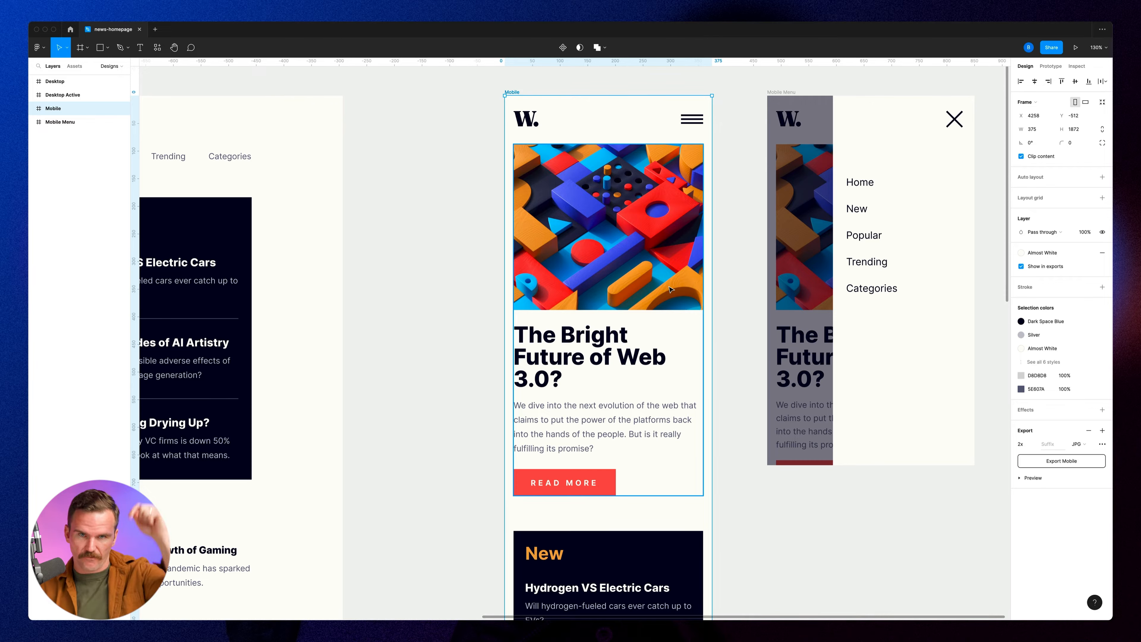
scroll(666, 343, down, 10)
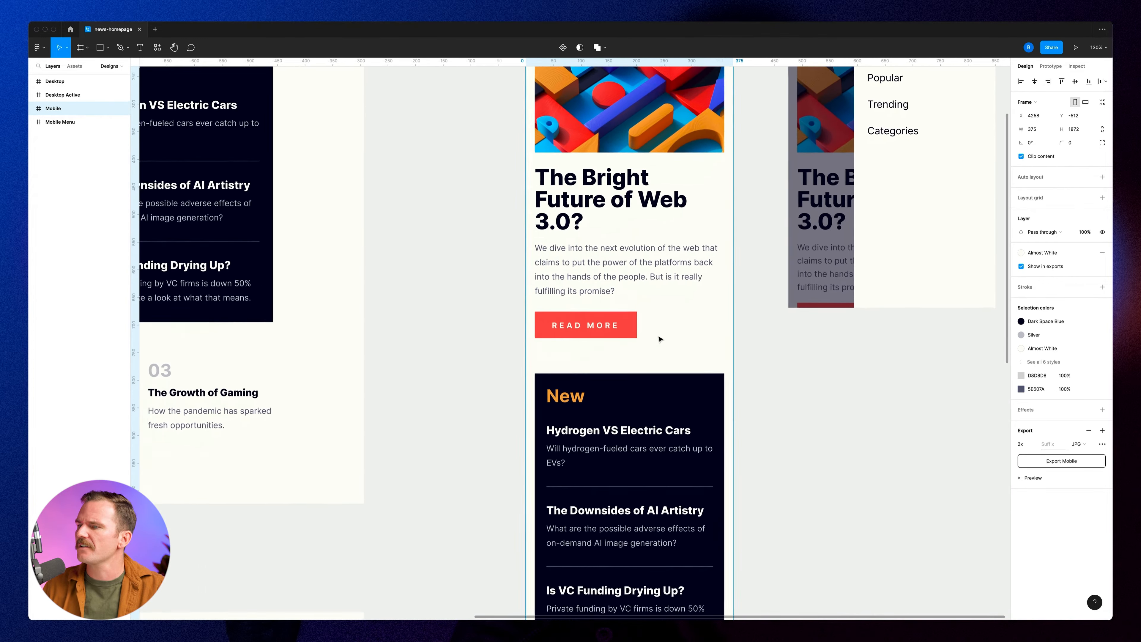
scroll(659, 337, up, 10)
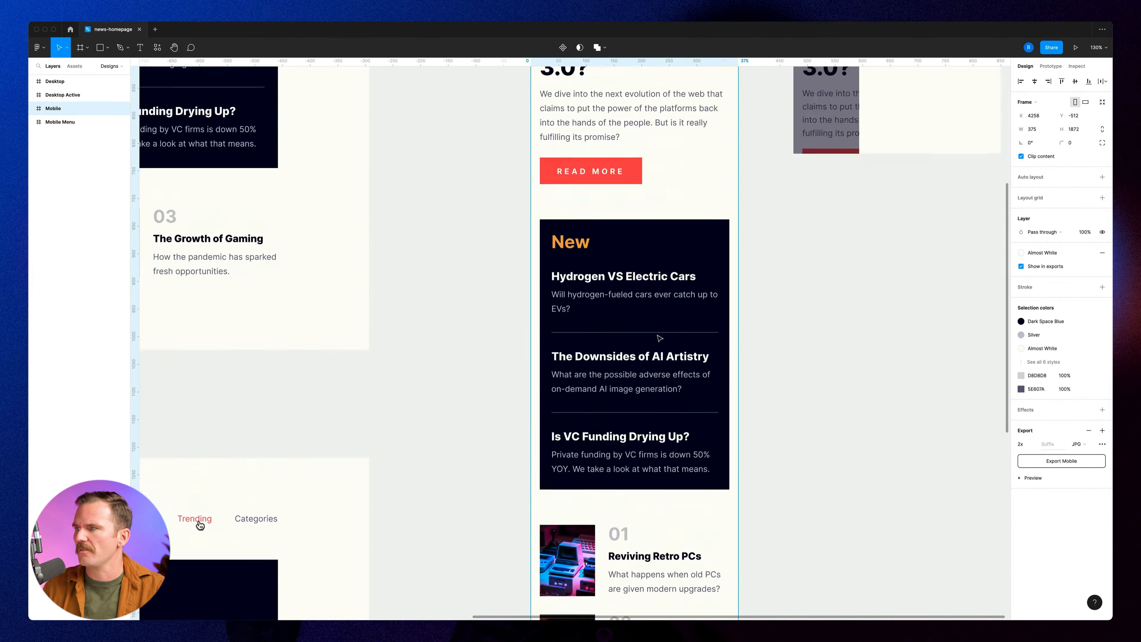
scroll(657, 336, right, 4)
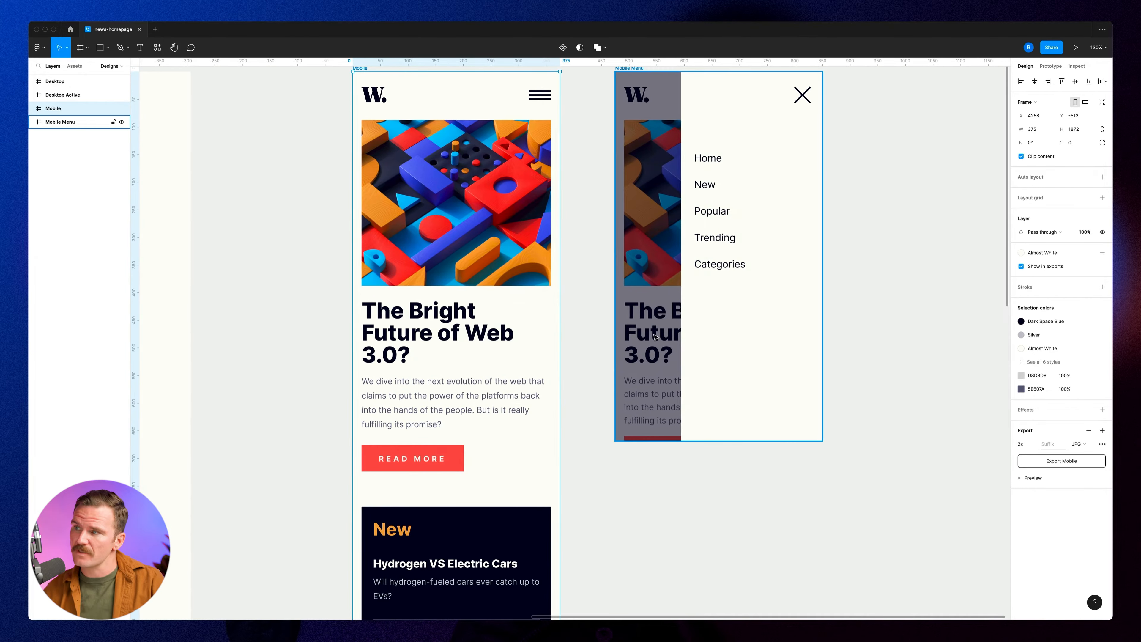
scroll(653, 337, down, 3)
scroll(654, 337, left, 2)
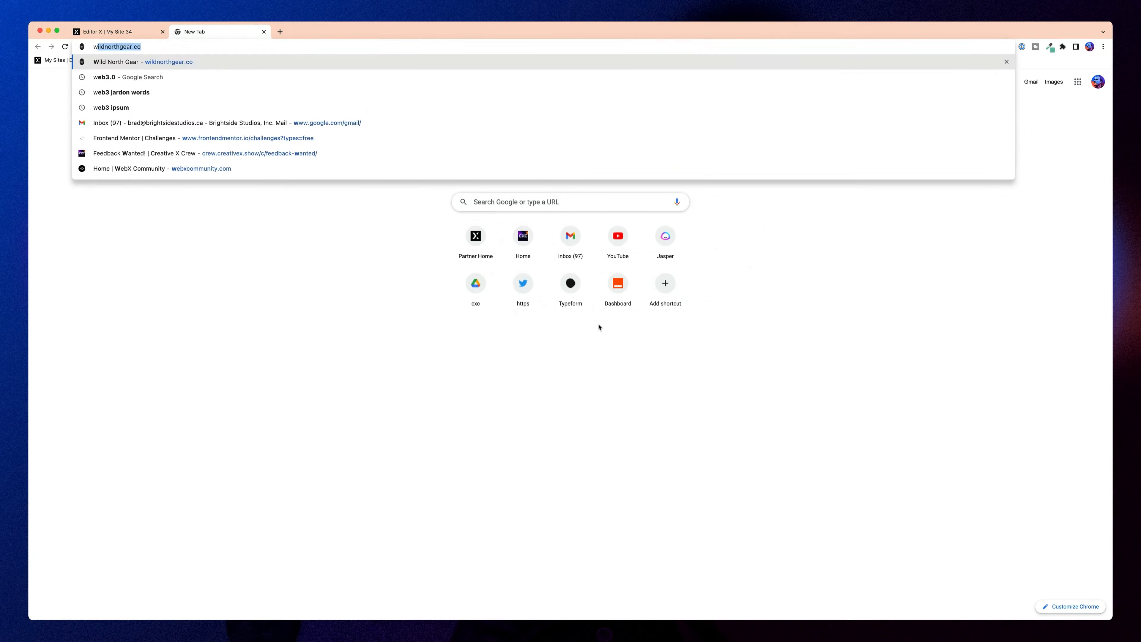
Switch to Chrome, create a blank site from editorx.new and narrow the desktop canvas to 1860 px.
key(BackSpace)
key(BackSpace)
text(editorx.new)
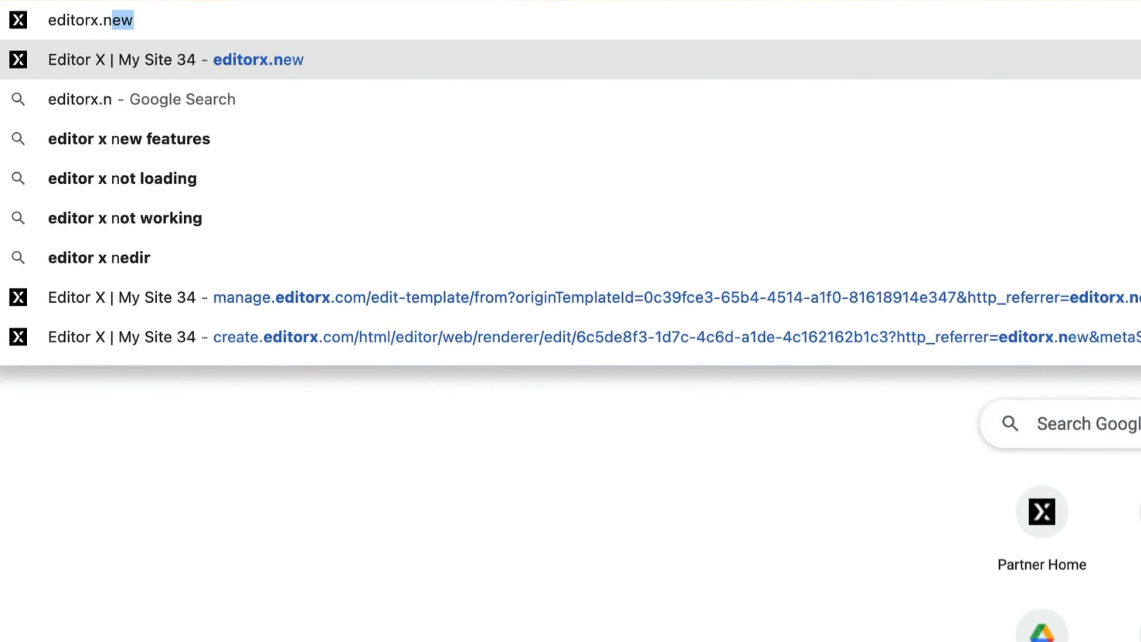
key(Return)
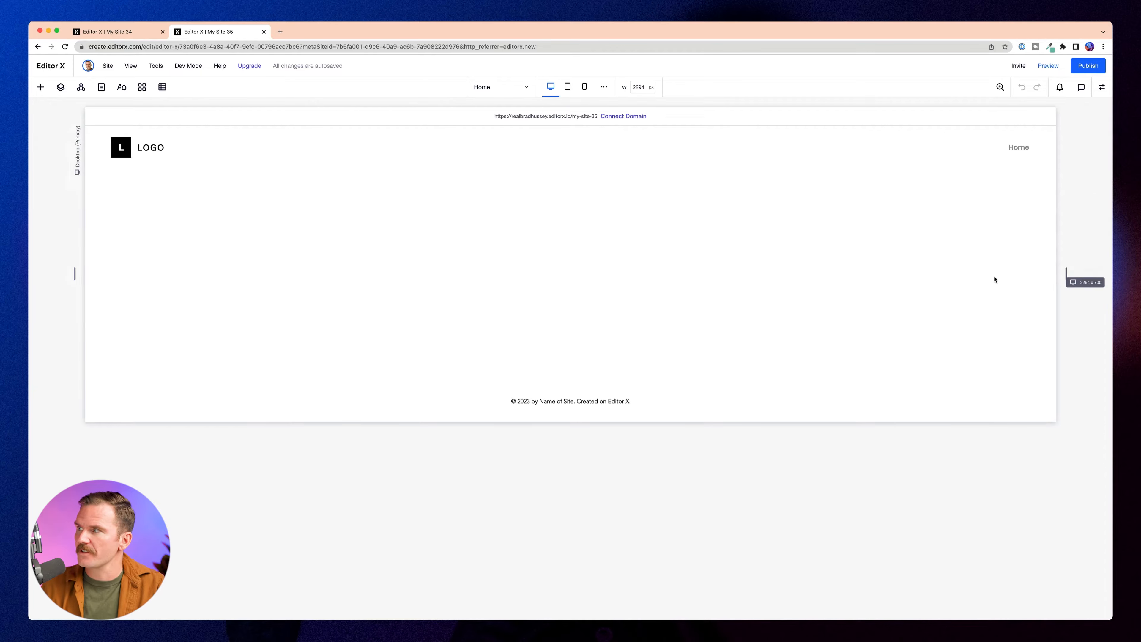
drag(1063, 274, 975, 272)
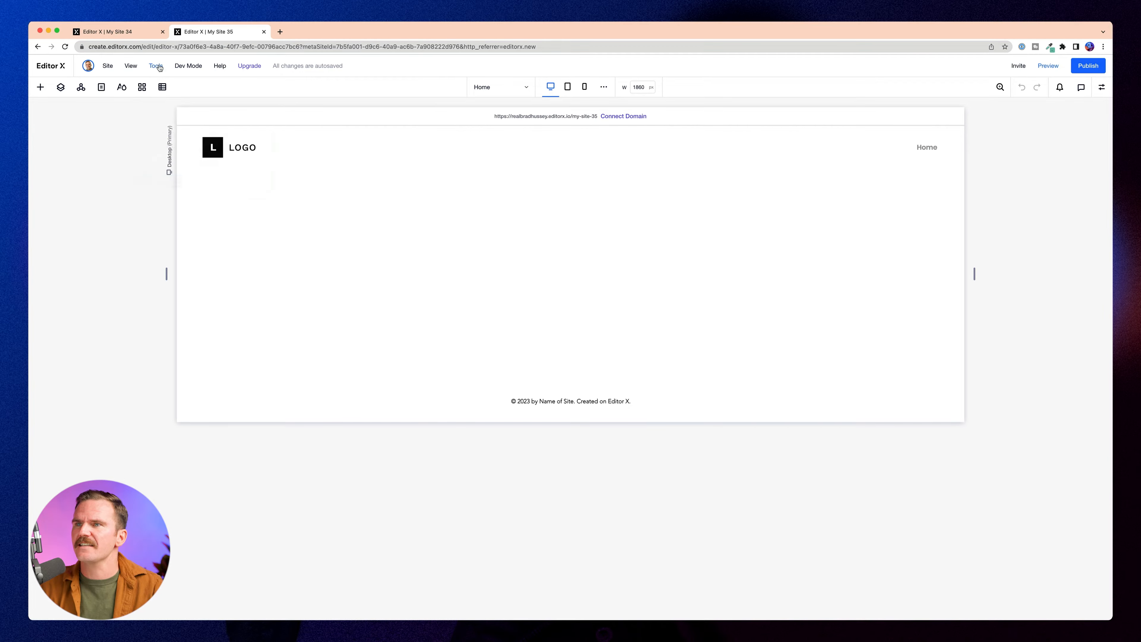
Upload the logo.svg and the five homepage JPG images to the site's media files.
mouse_move(157, 67)
click(181, 102)
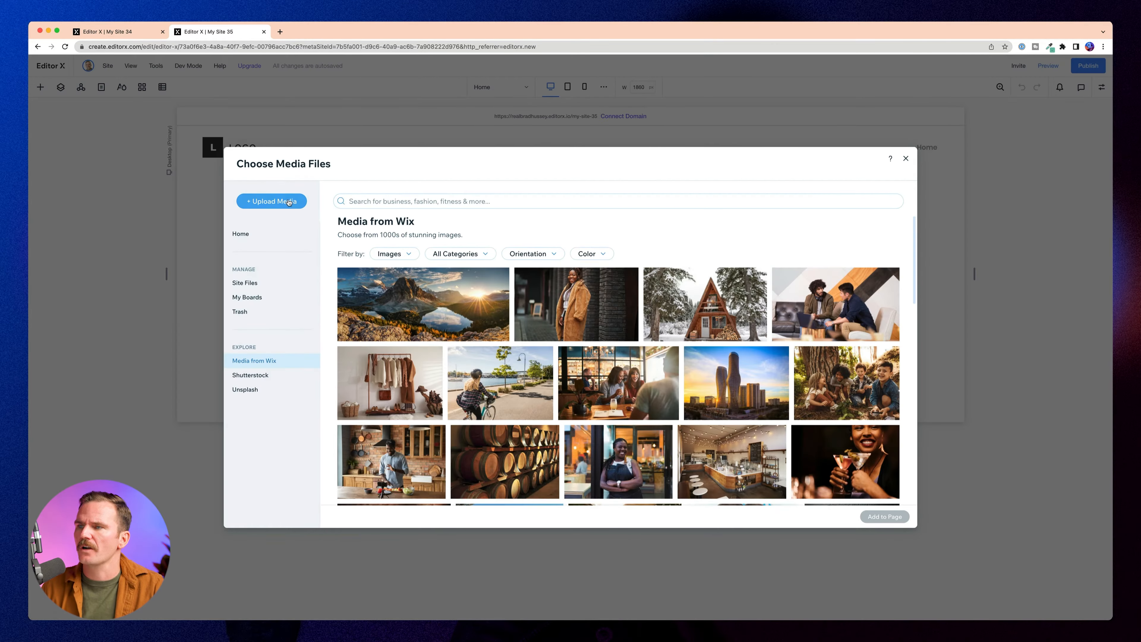
click(288, 202)
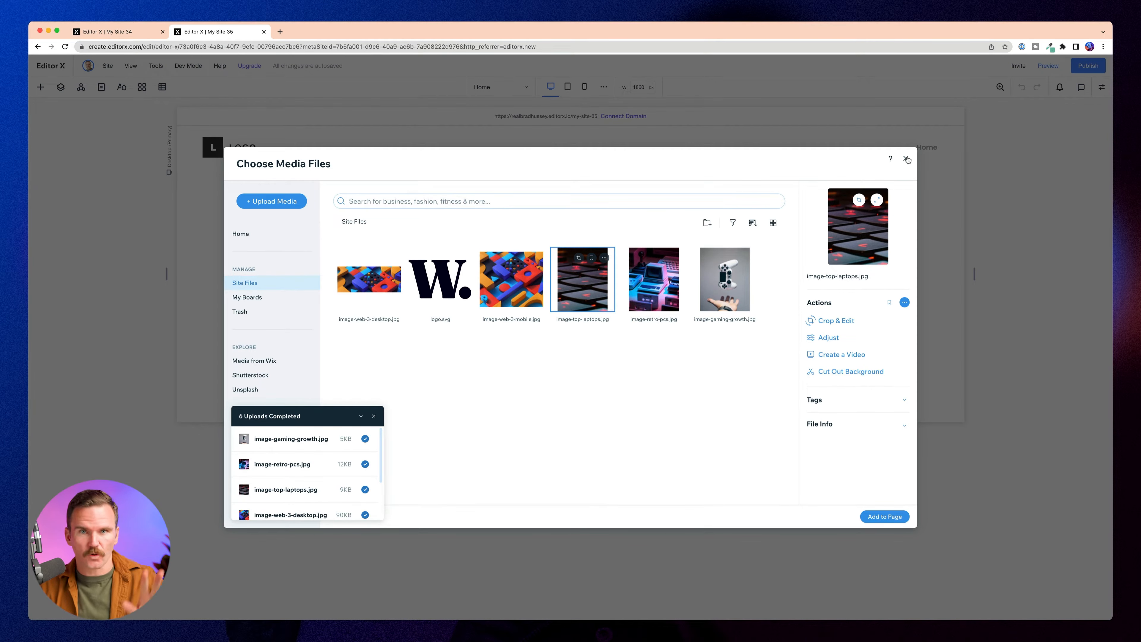
click(905, 159)
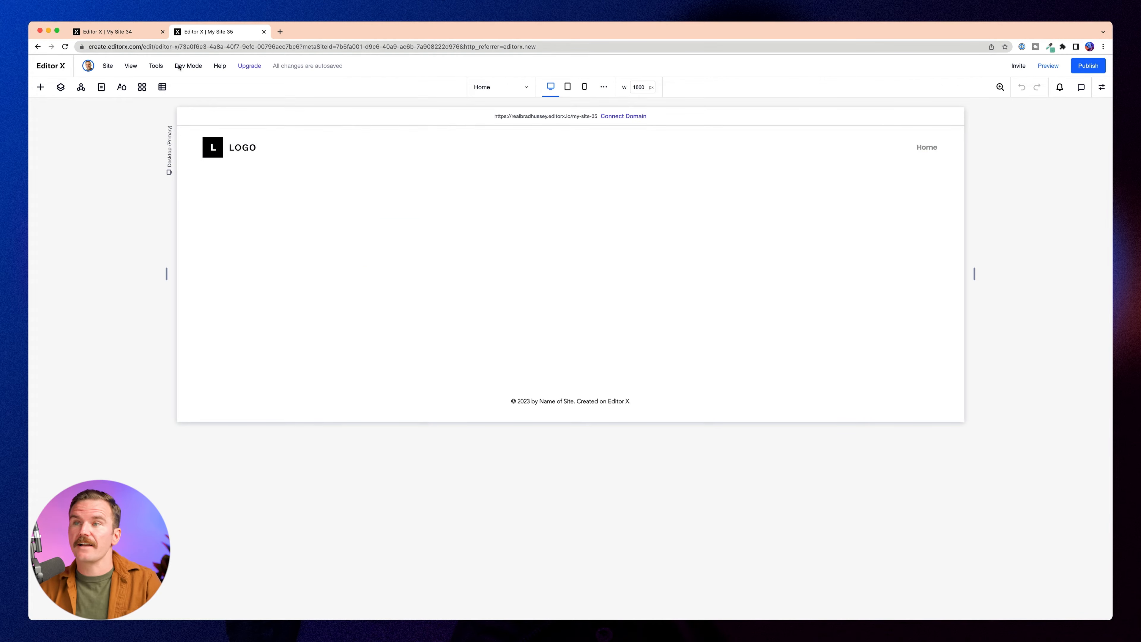
Change the site typography to Inter: Bold for Headings 1–3, Medium for Headings 4–6 and Light for the paragraph styles.
click(122, 88)
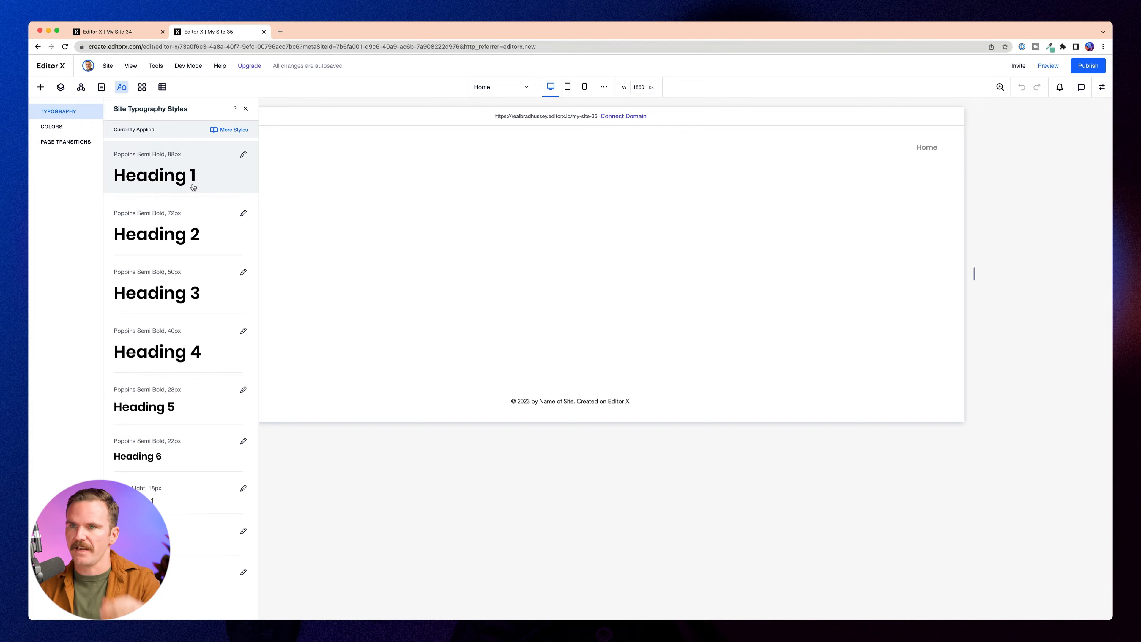
click(243, 154)
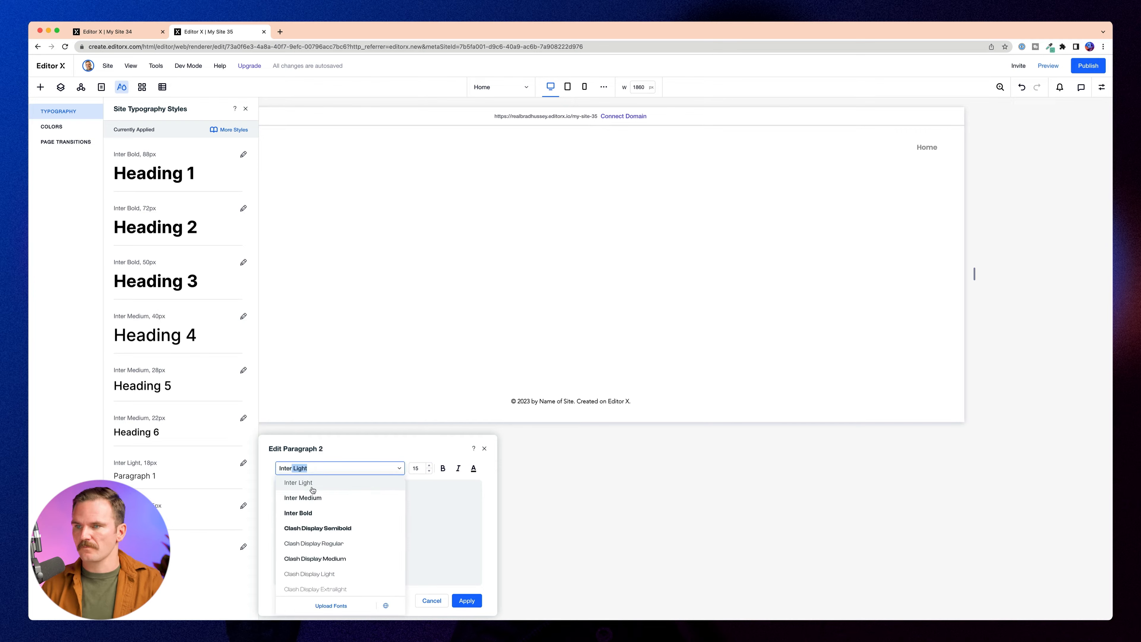
click(313, 488)
click(467, 600)
Match the site's background and text colors to the Almost White, Silver, Gunmetal and Dark Space Blue styles of the Figma design.
click(51, 126)
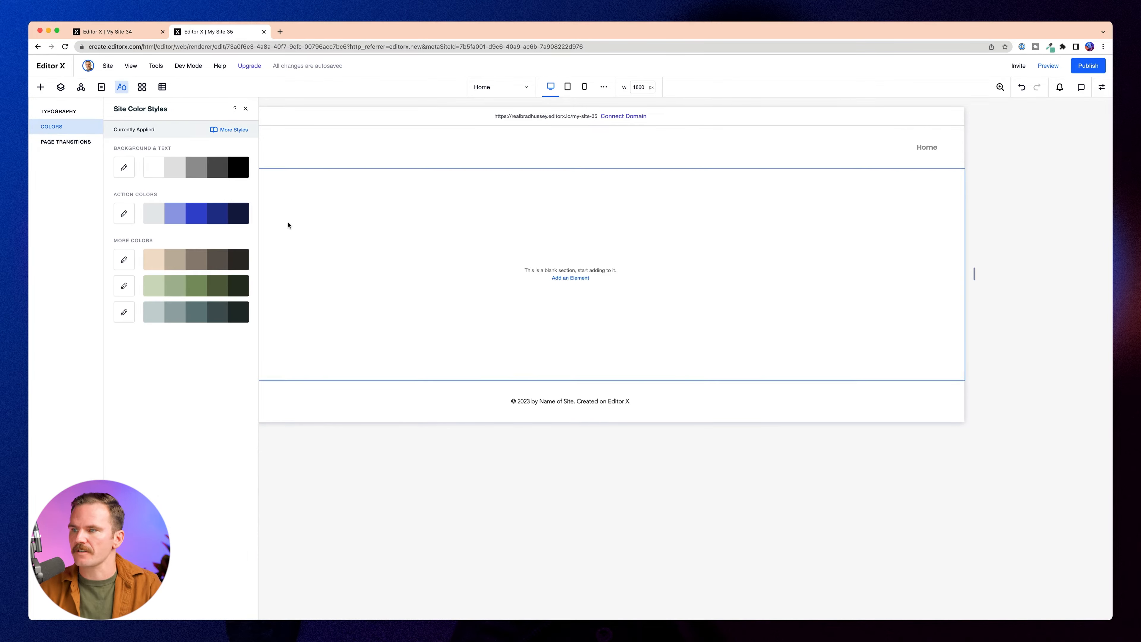
key(super+Tab)
scroll(464, 311, left, 5)
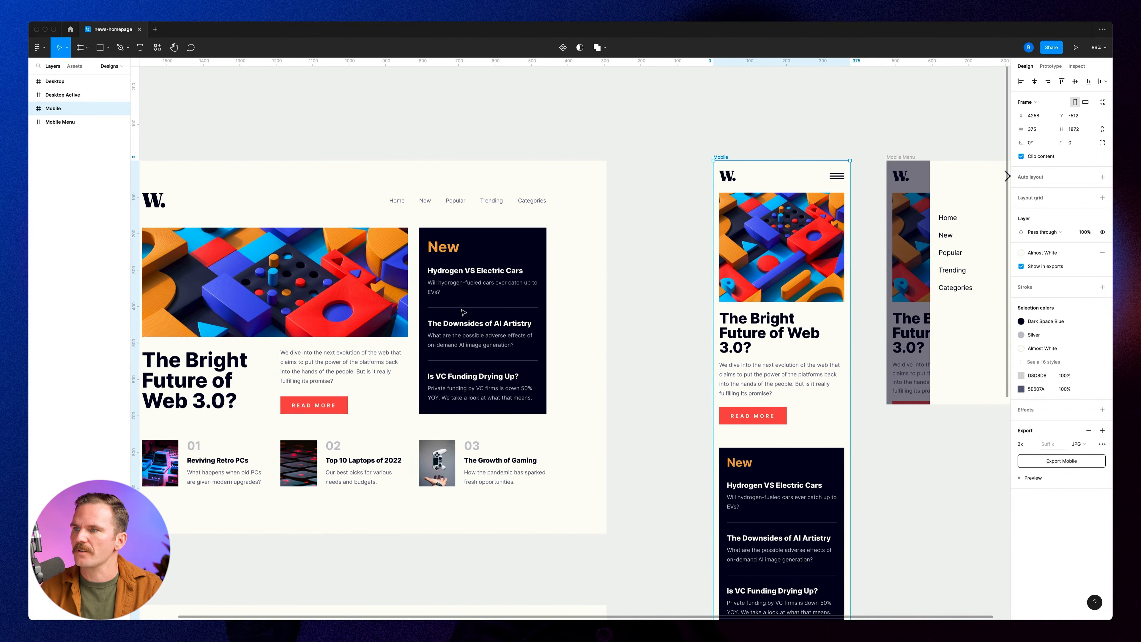
scroll(464, 311, left, 4)
click(605, 243)
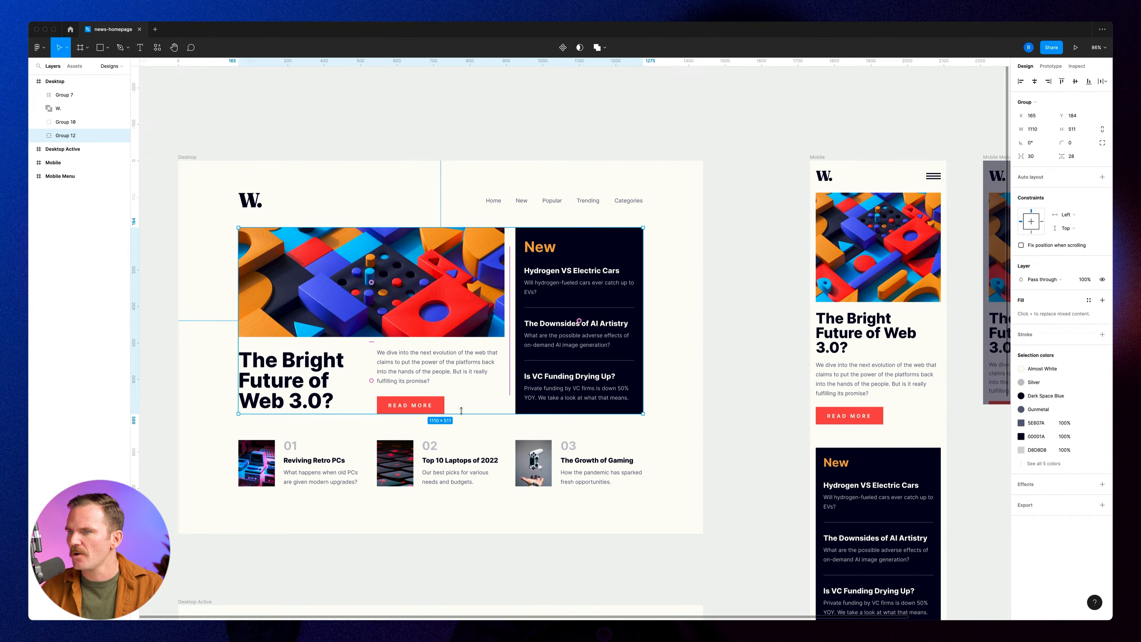
click(344, 163)
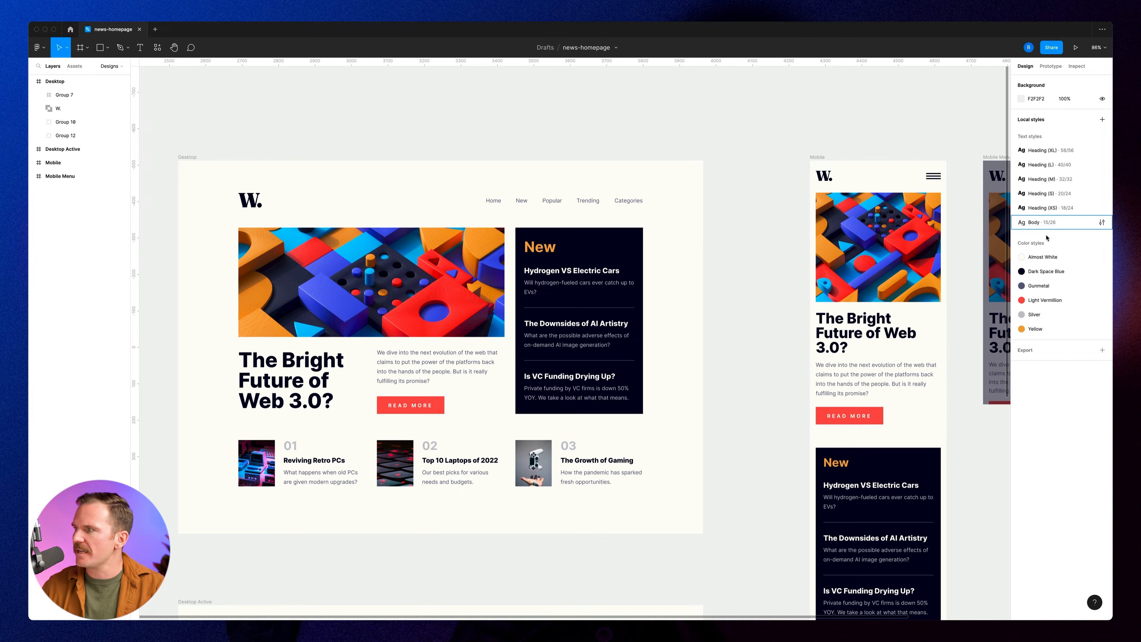
key(super+Tab)
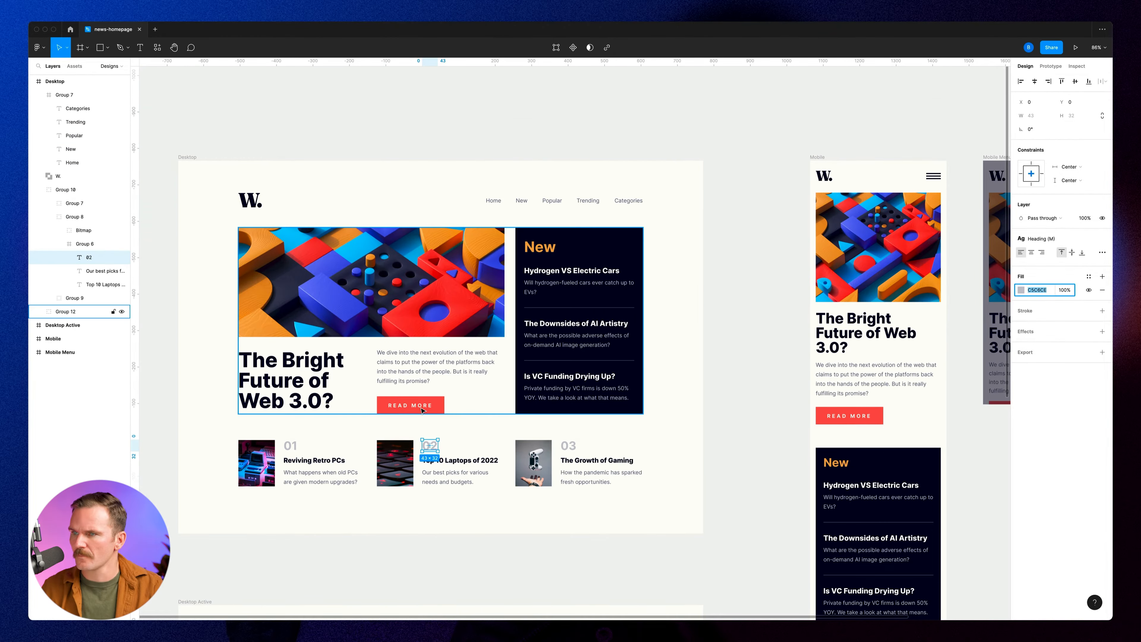
Set the site's main action color to the design's red, #F15D51.
click(766, 372)
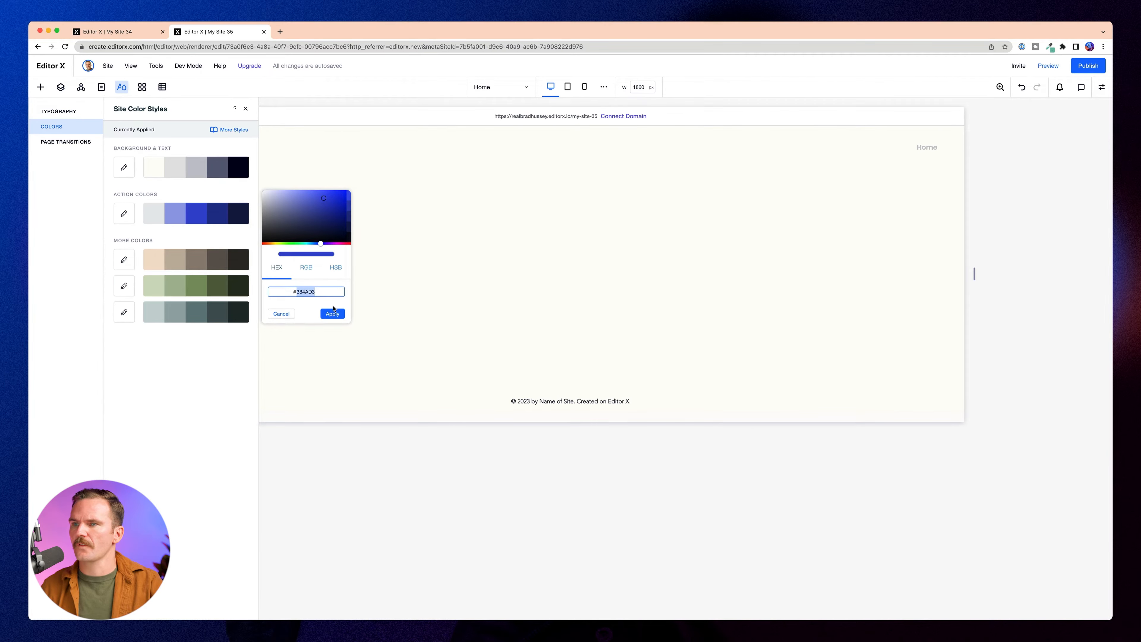
key(super+v)
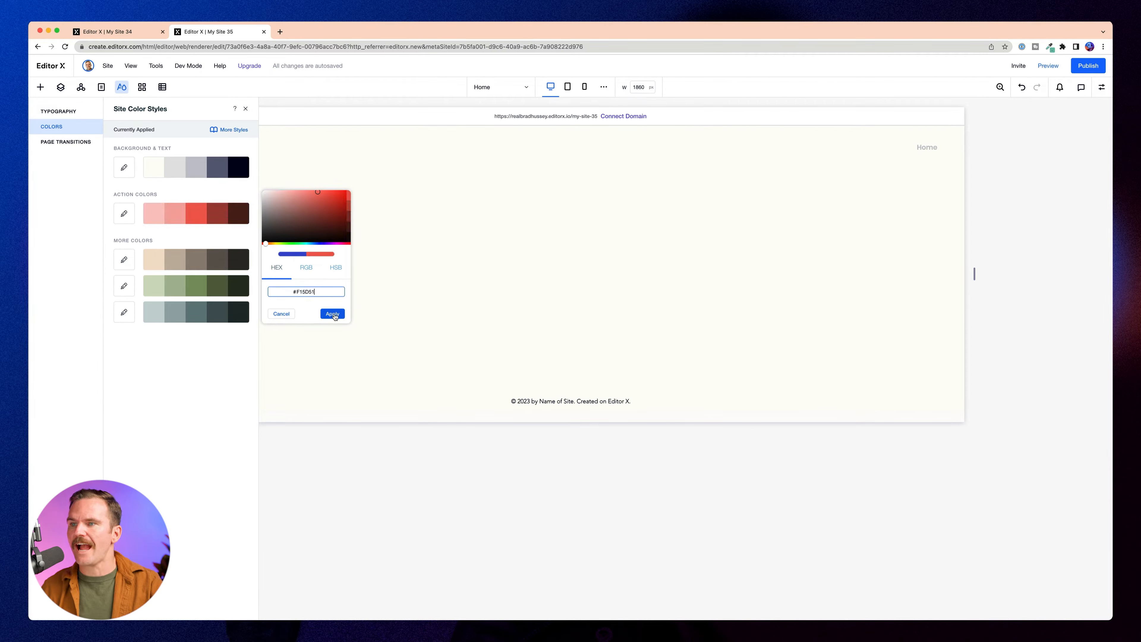
click(332, 313)
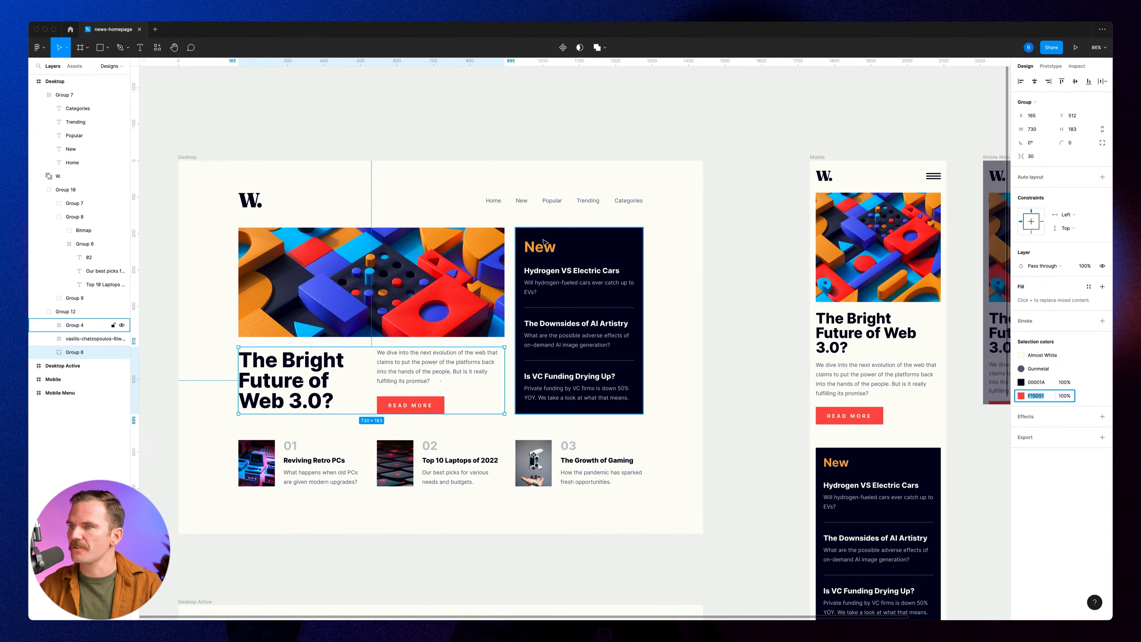
Set the first additional site color to the yellow of the design's New heading, #E9AA52, and close the color styles.
click(542, 245)
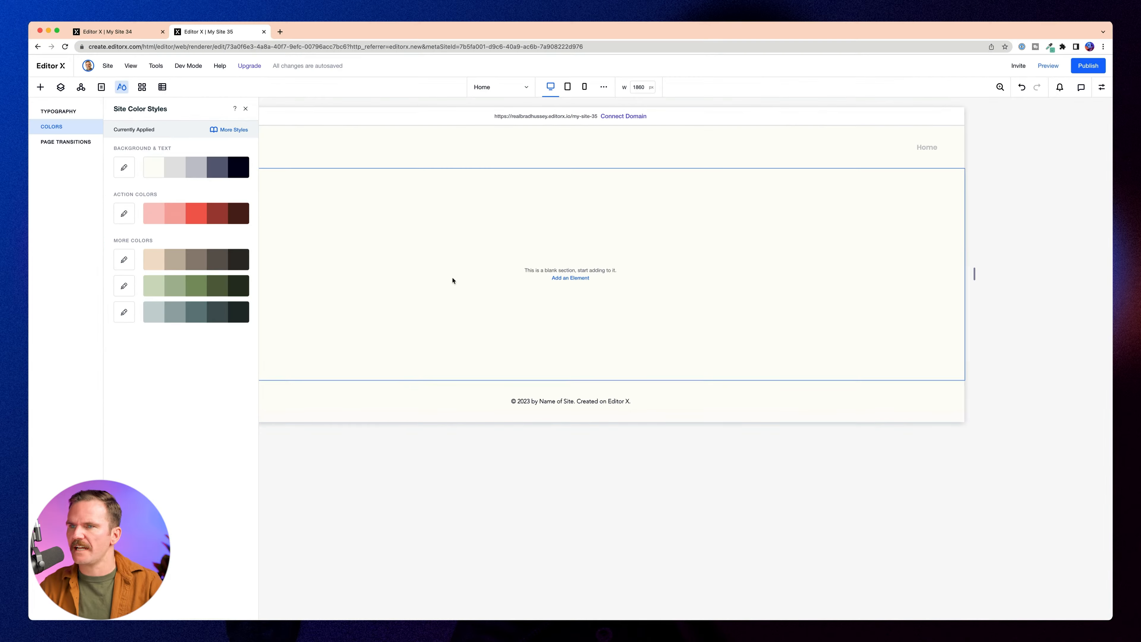
click(125, 260)
click(321, 337)
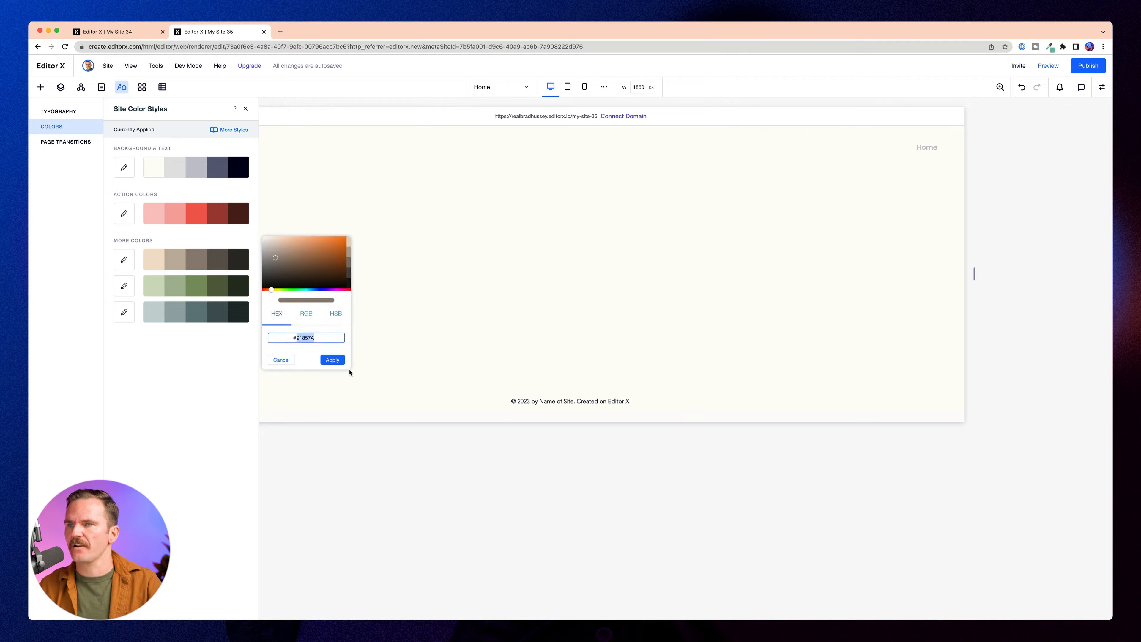
text(#E9AA52)
click(332, 360)
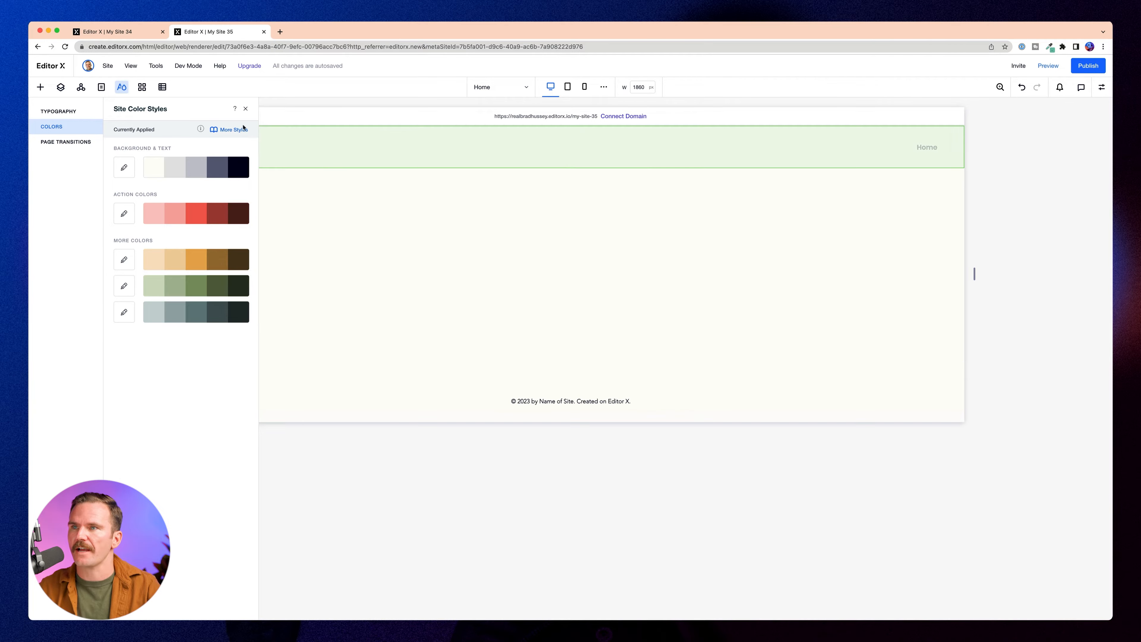
click(246, 108)
Replace the placeholder logo in the header with the uploaded logo.svg from the site files.
click(201, 159)
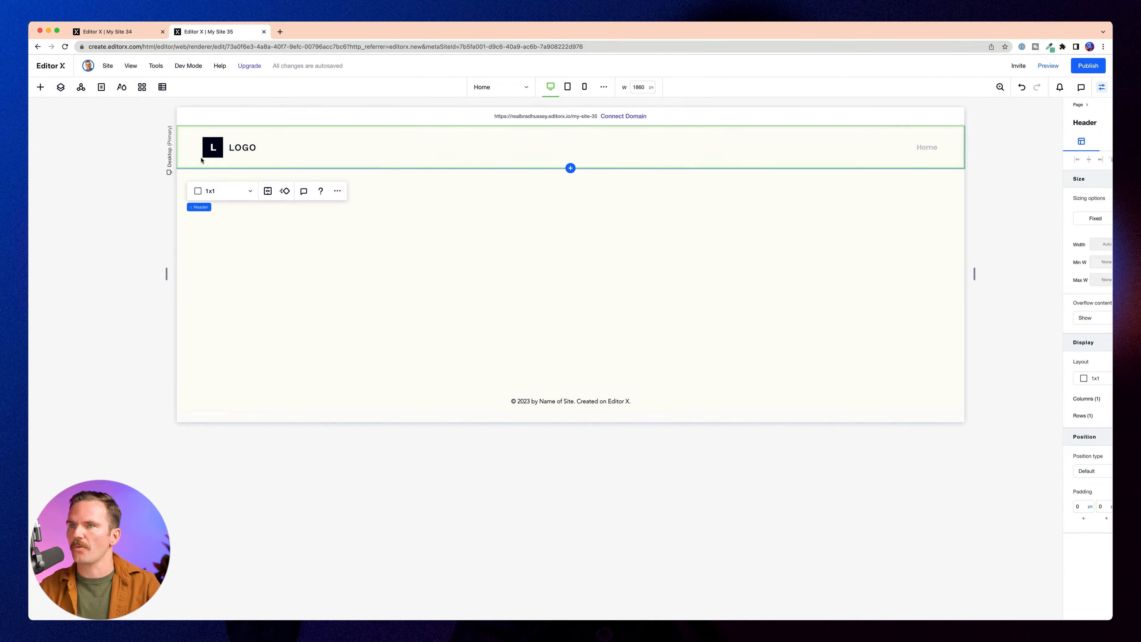
click(214, 148)
click(242, 181)
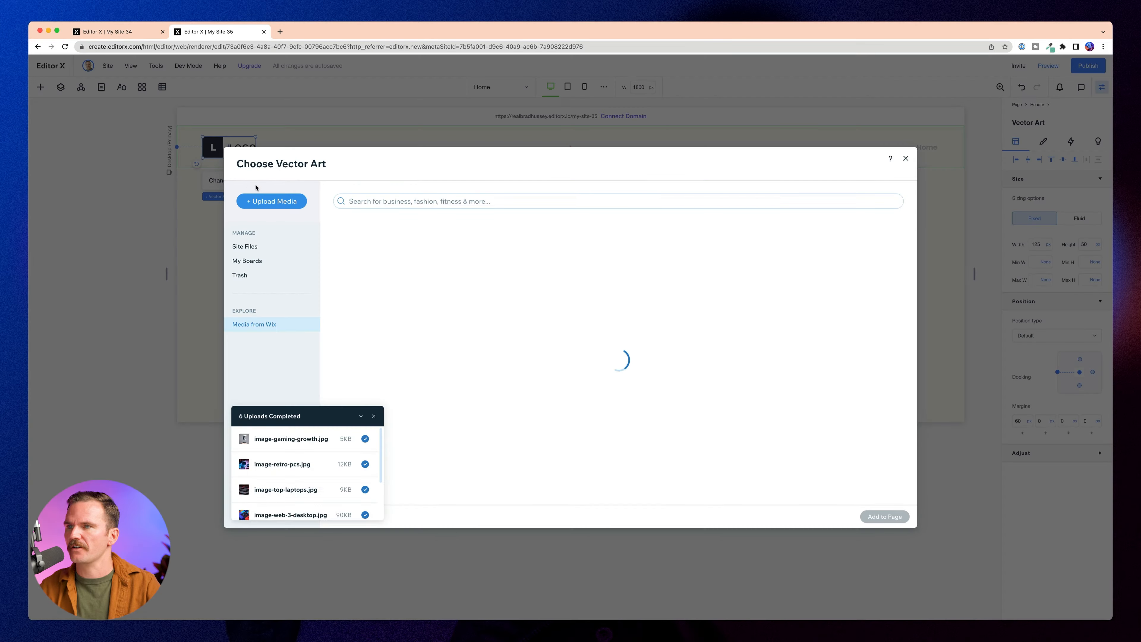
click(269, 246)
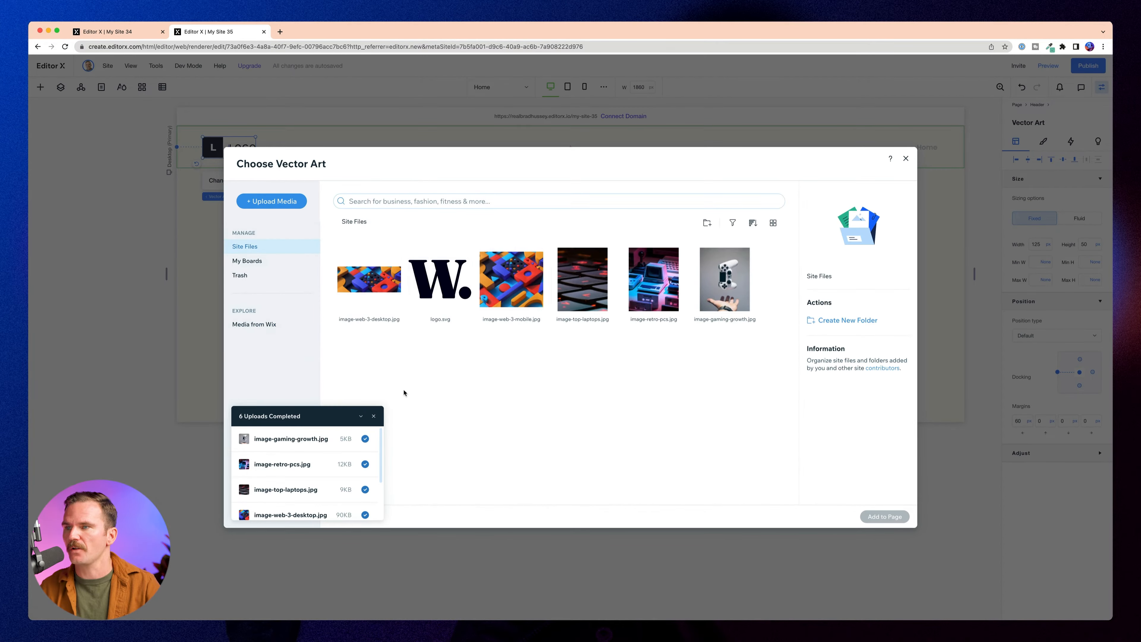
click(440, 278)
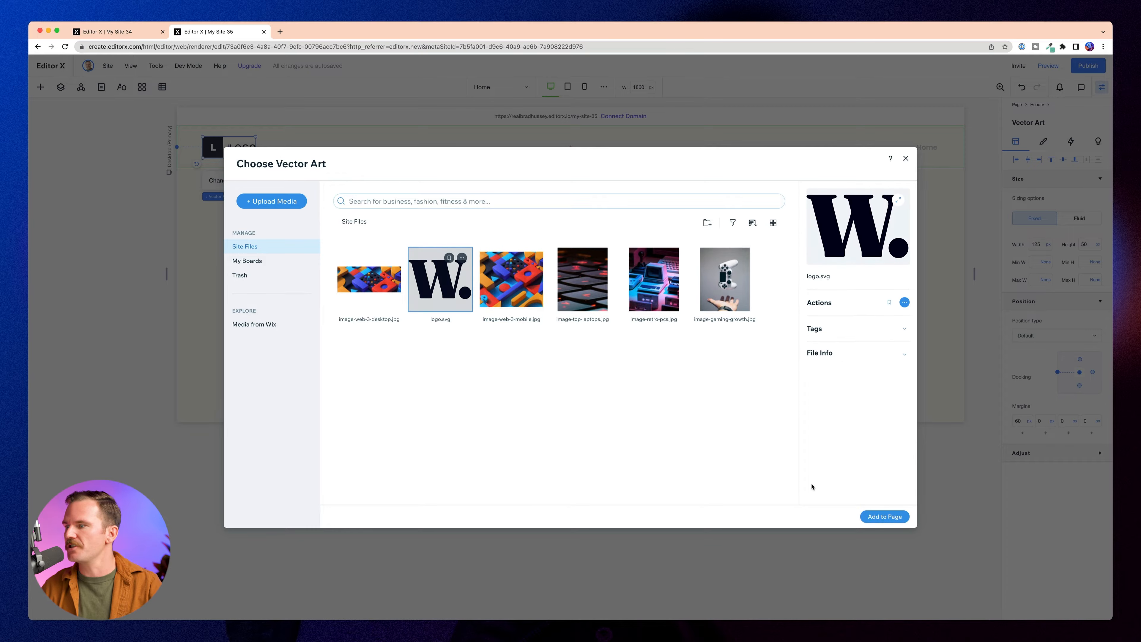
click(884, 516)
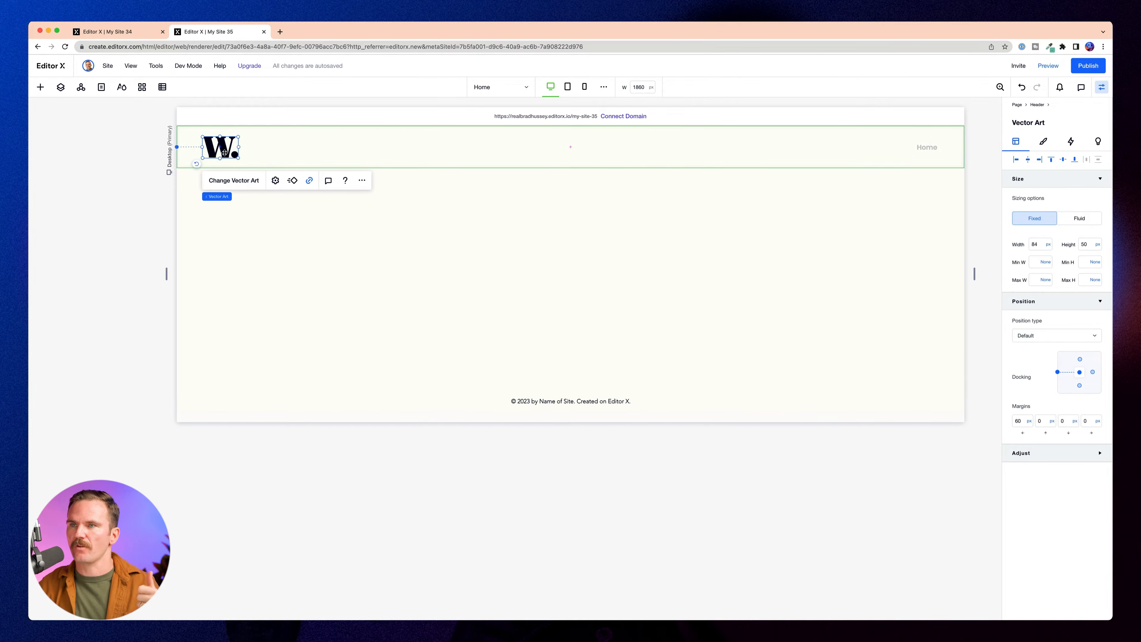
Set the header logo's left margin to 5%.
click(1018, 421)
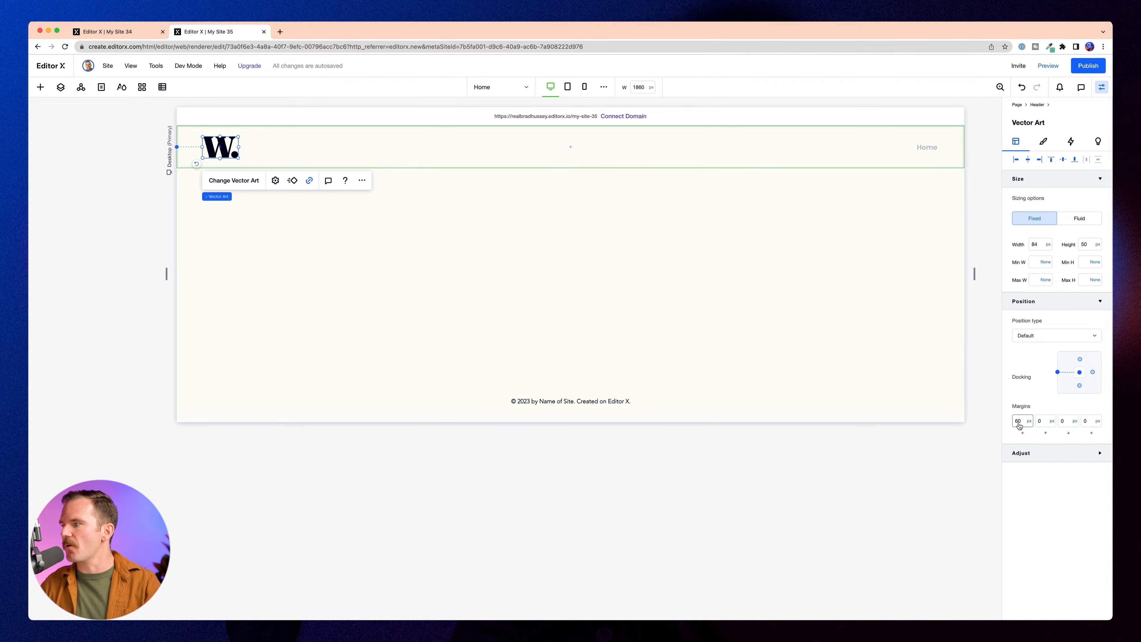
key(Tab)
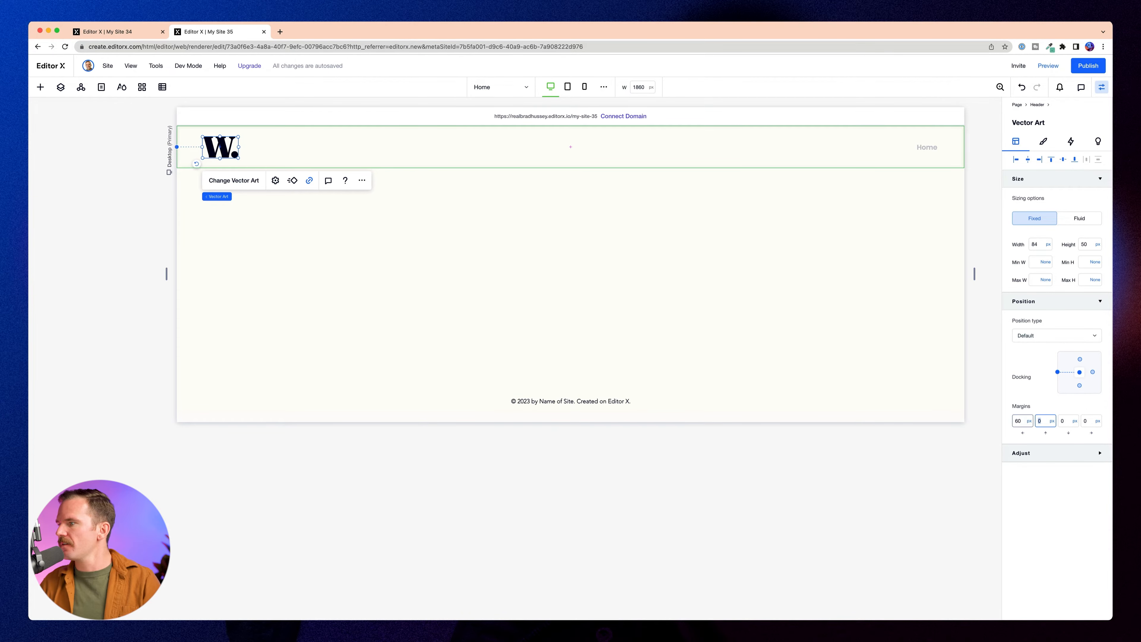
click(1015, 422)
text(5)
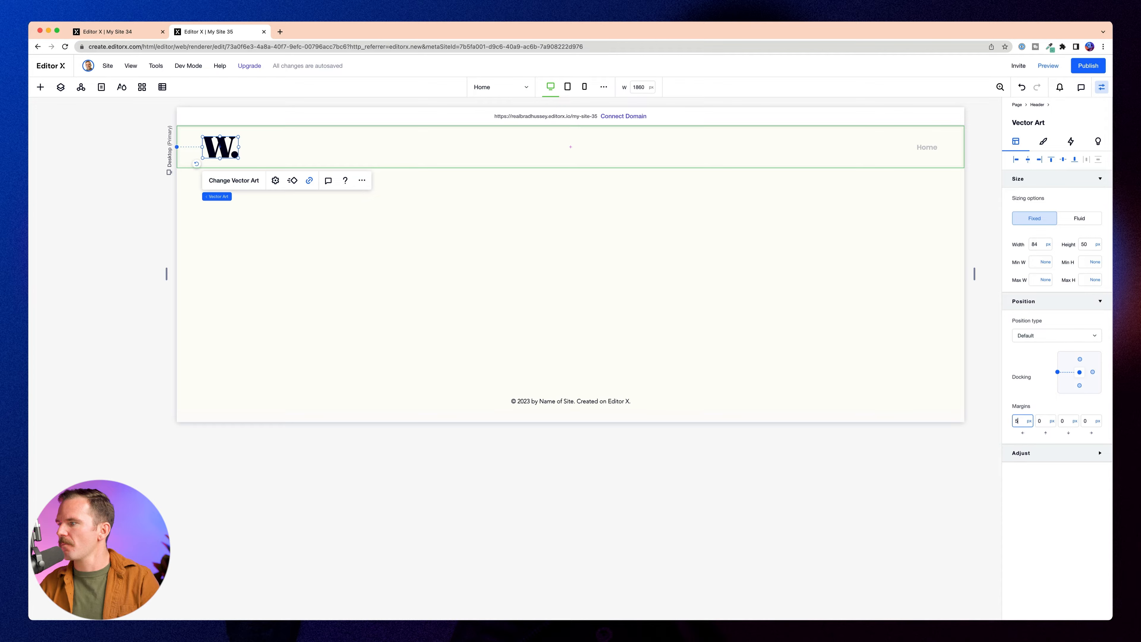
text(%)
key(Tab)
Set the header menu's right margin to 5%.
click(931, 147)
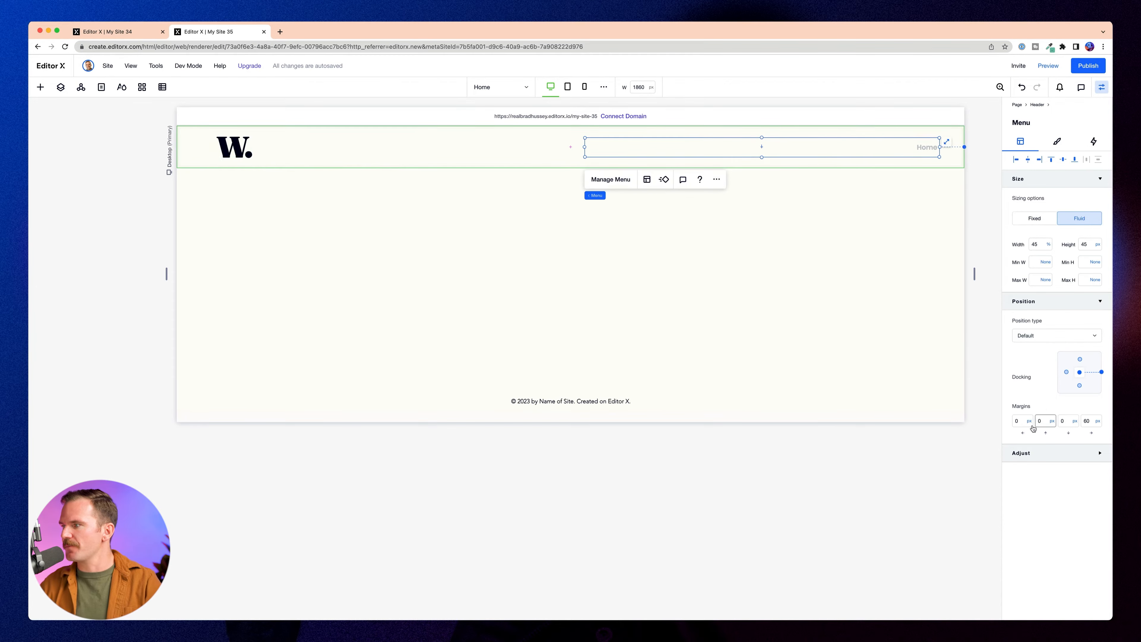
click(1089, 423)
text(5%)
key(Return)
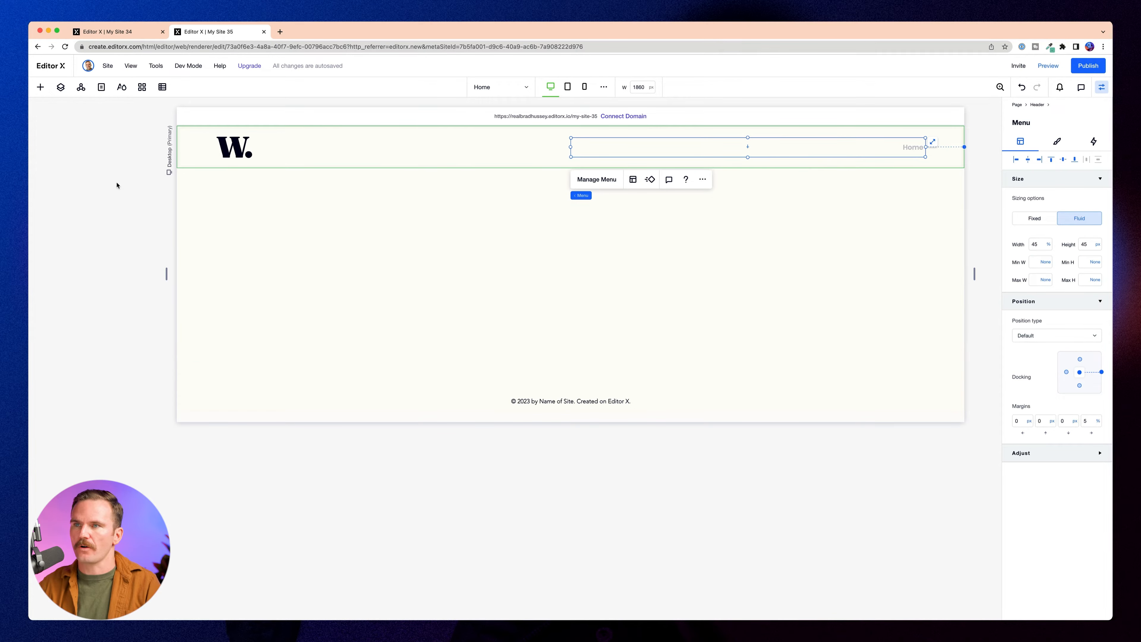
click(150, 148)
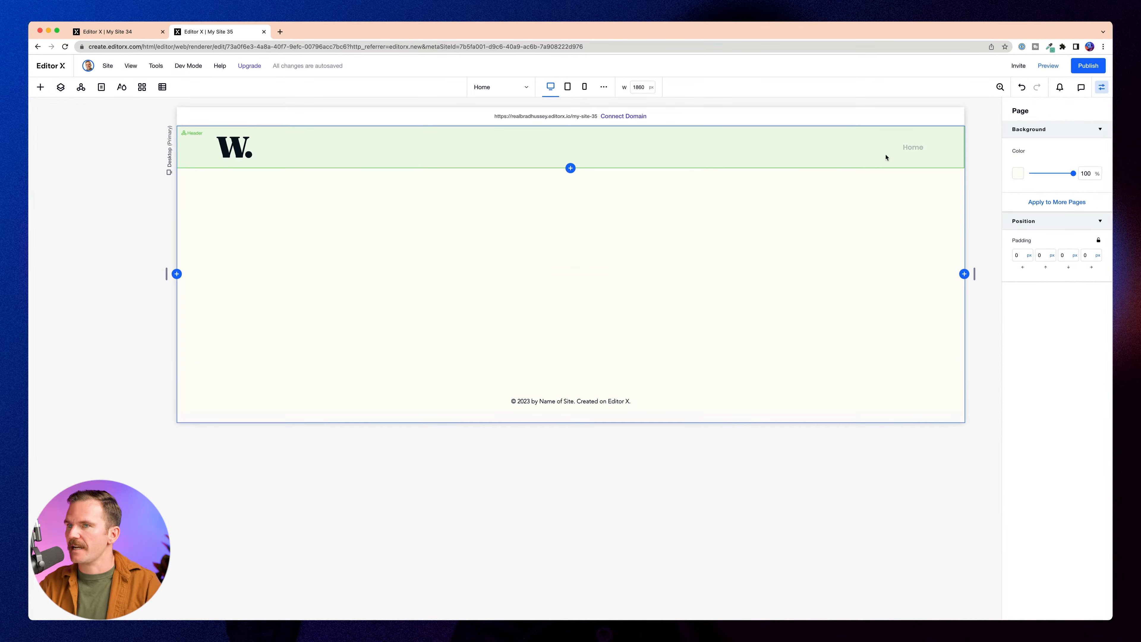
Add blank standard pages named News, Trending, Popular and Categories to the site.
click(906, 146)
click(890, 148)
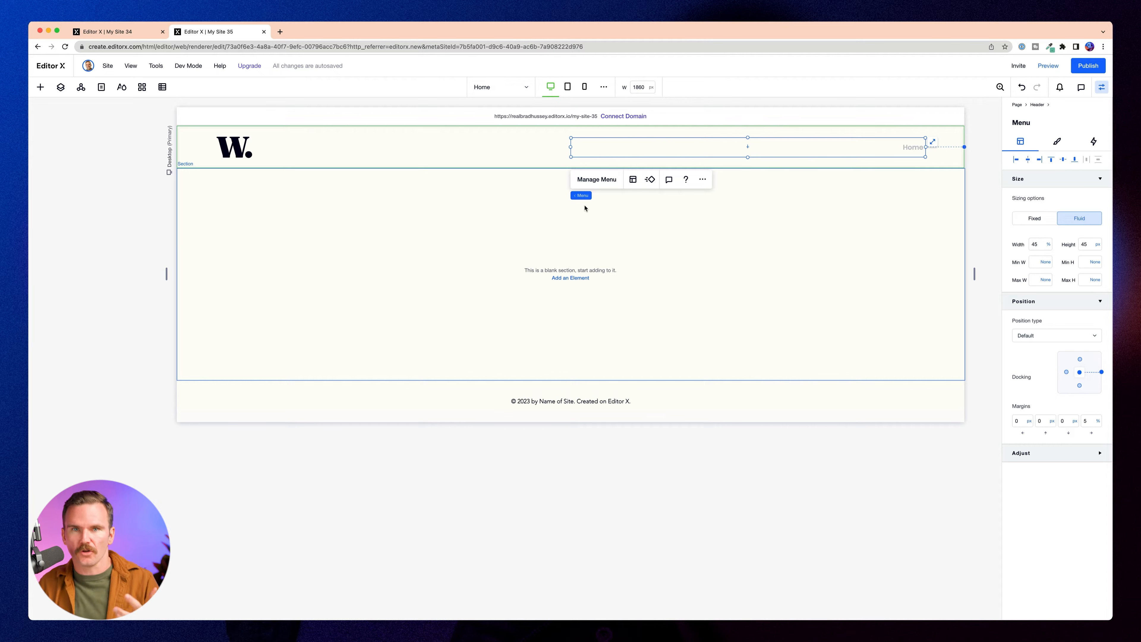
click(101, 87)
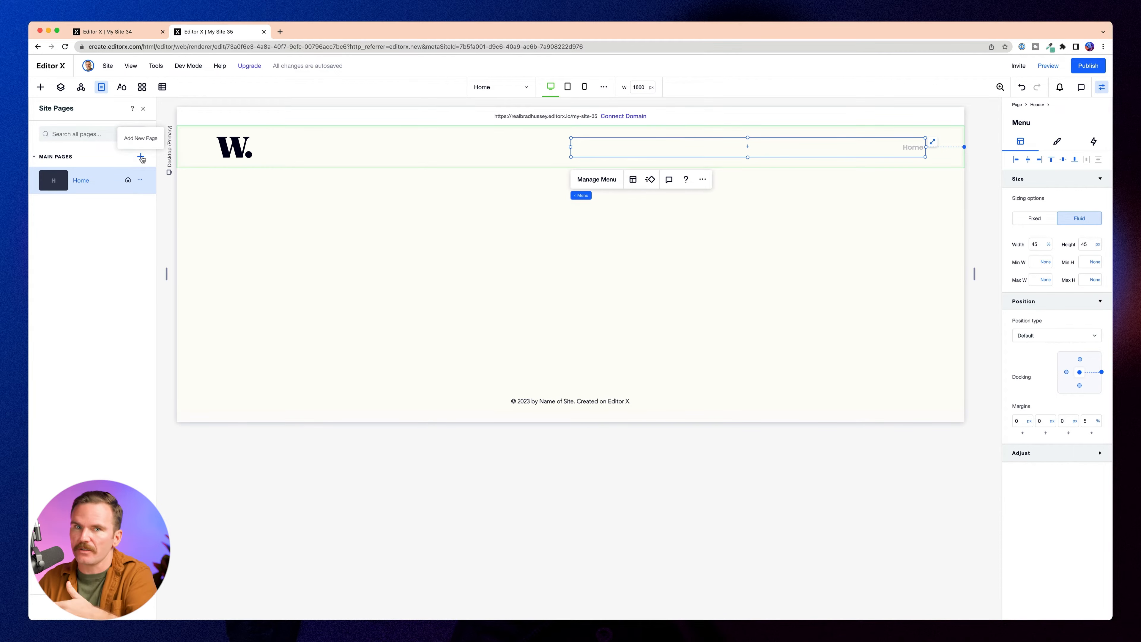
click(140, 157)
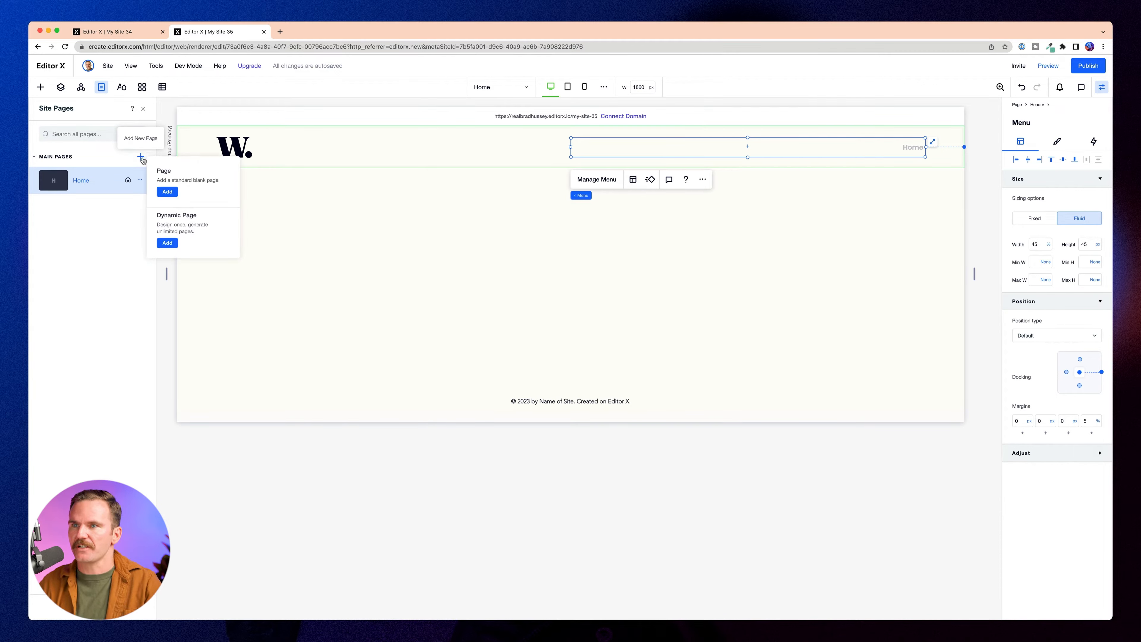
click(166, 192)
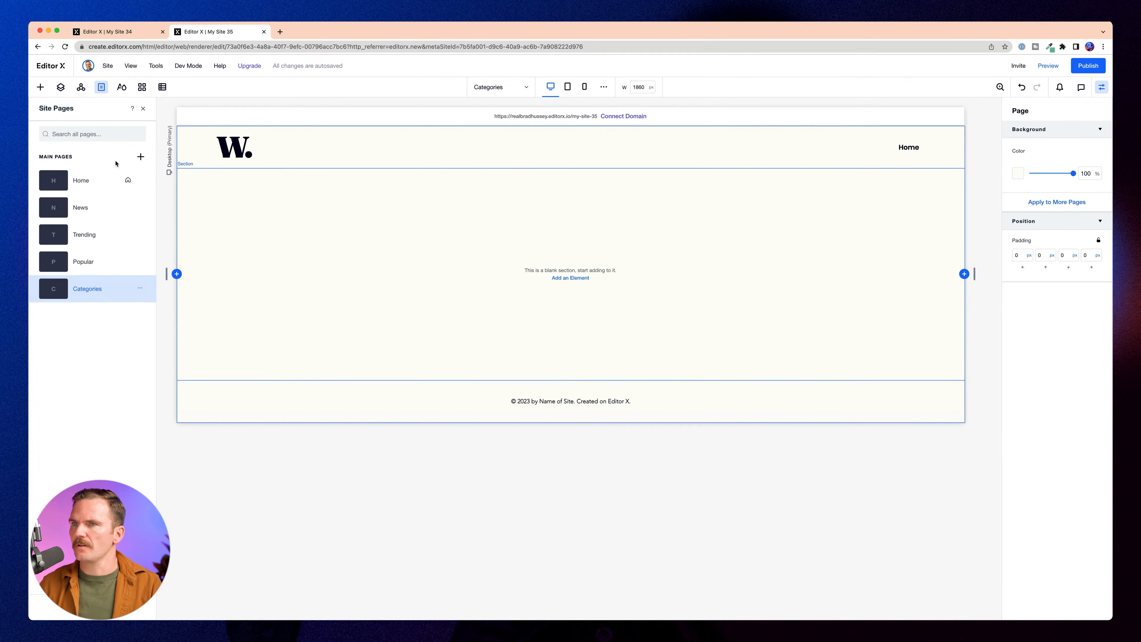
click(143, 108)
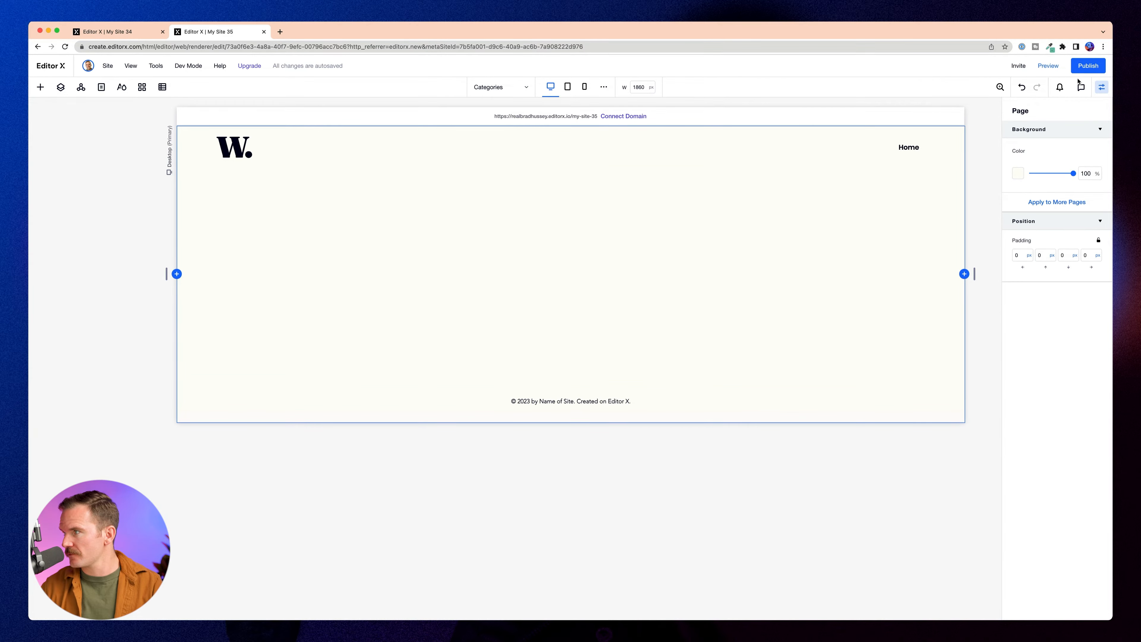
Add all site pages, from Home through Categories, as items of the header menu.
click(1103, 89)
click(840, 151)
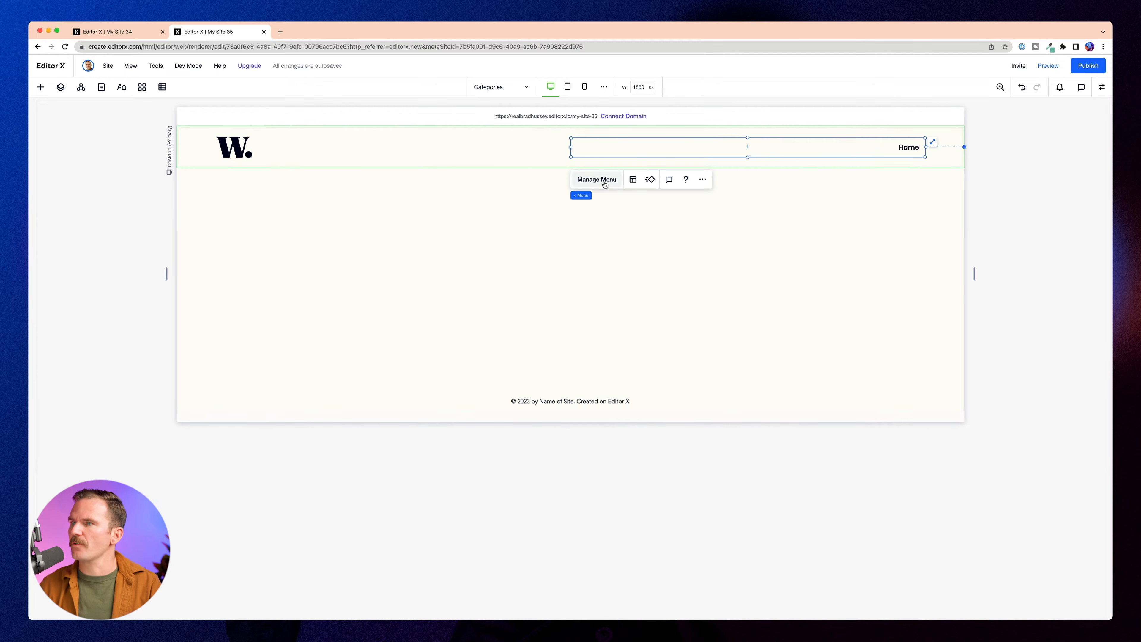
click(605, 180)
click(509, 331)
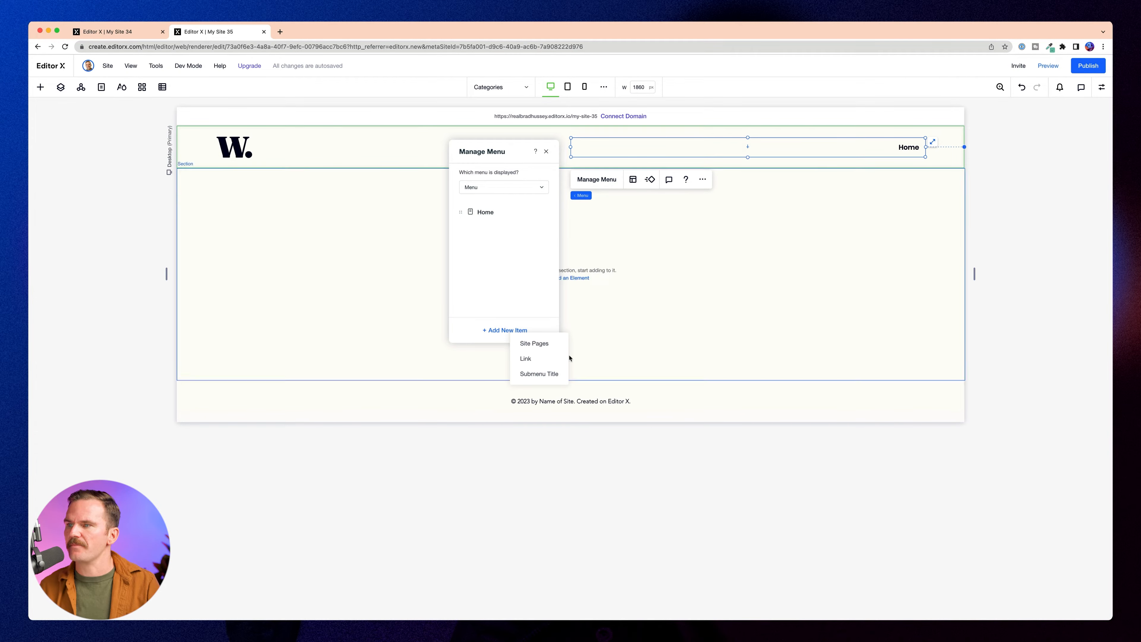
click(534, 343)
click(563, 240)
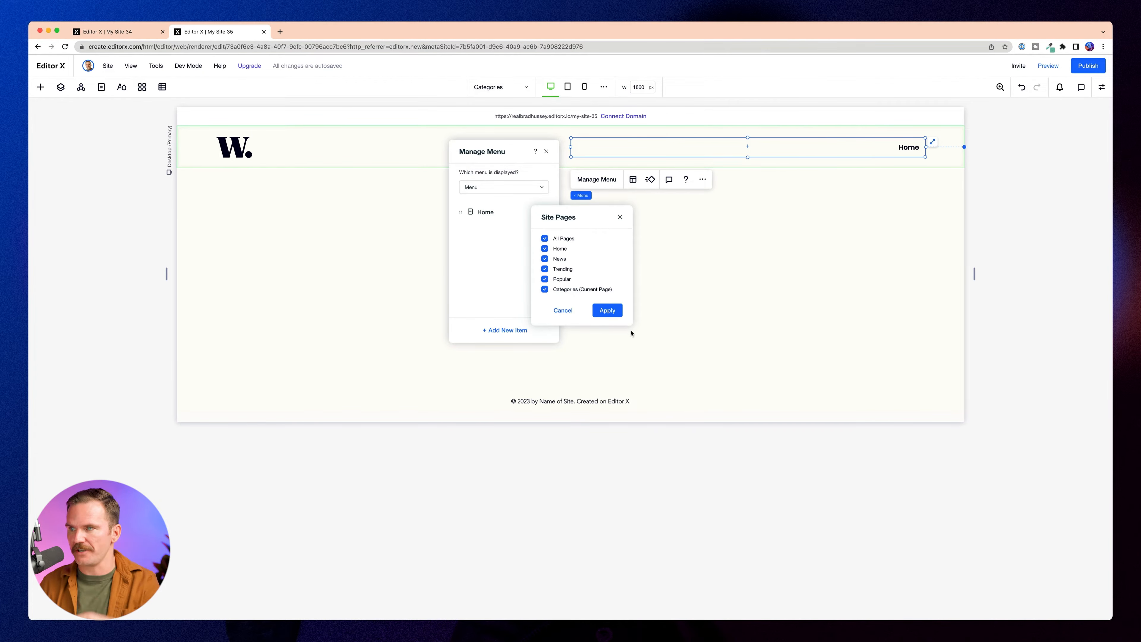
click(606, 310)
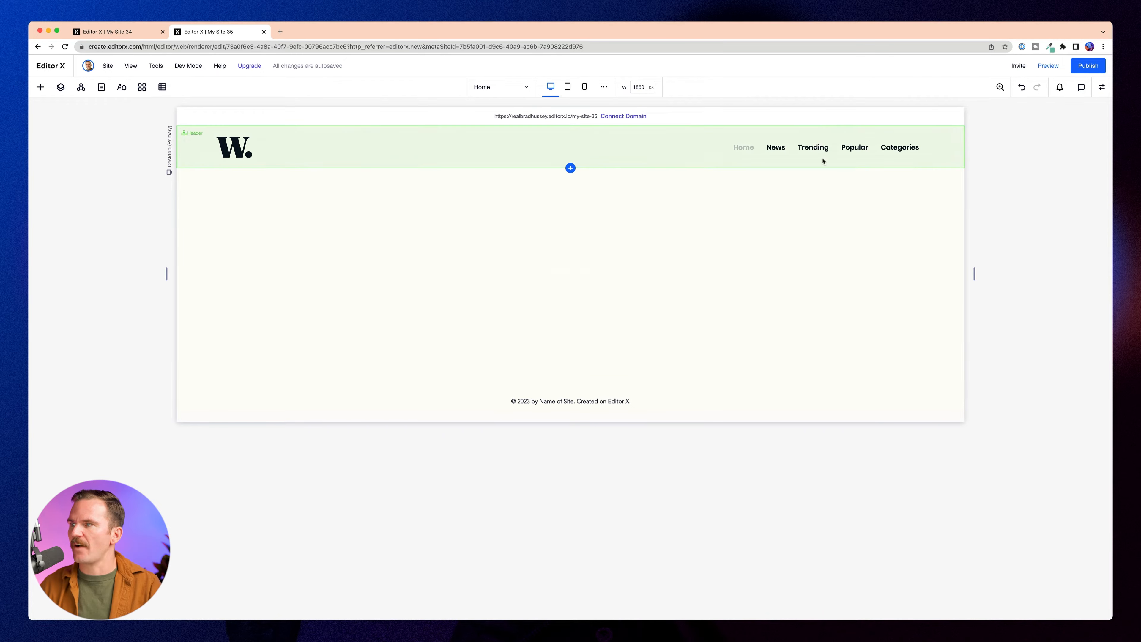
Give the header menu's regular text the dark gray-blue theme color and the Paragraph 1 text theme.
click(815, 147)
click(815, 148)
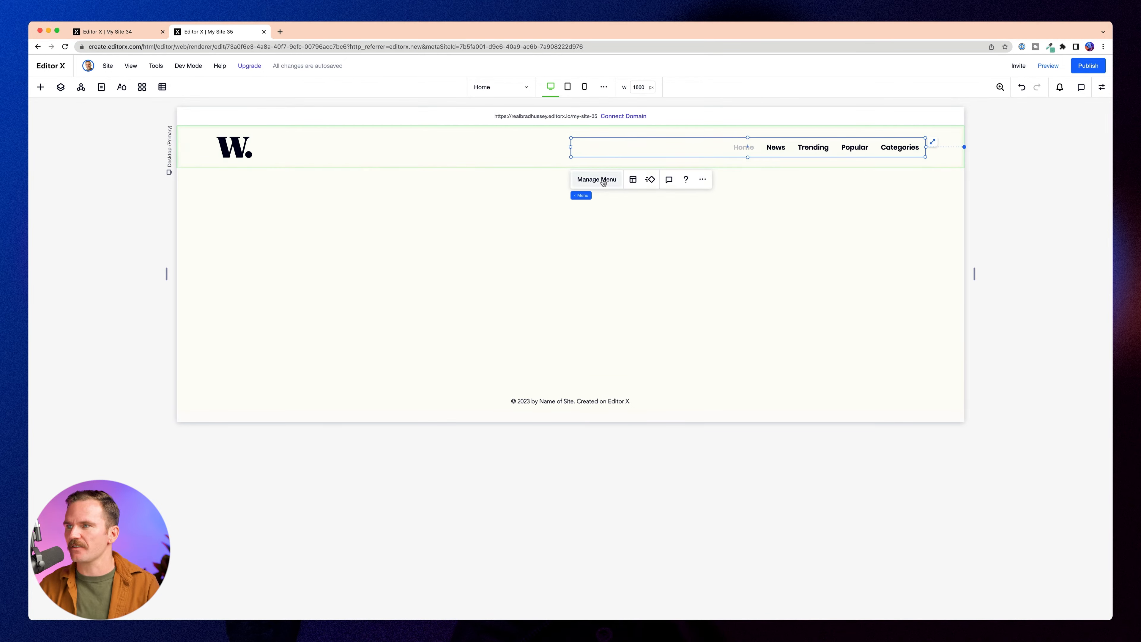
click(1101, 87)
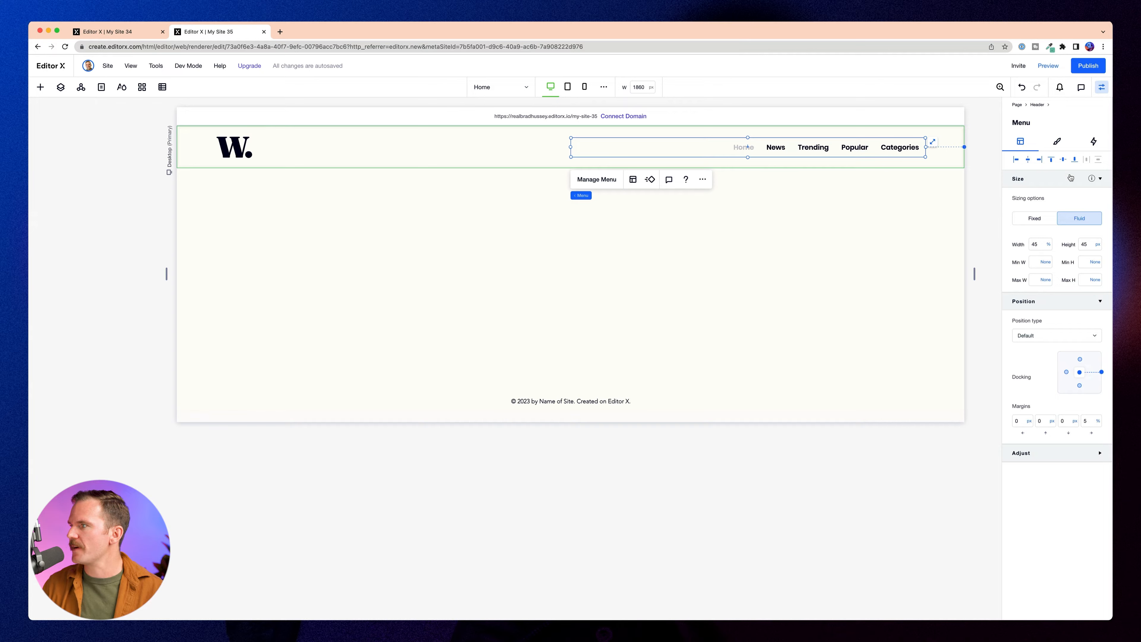
click(1058, 142)
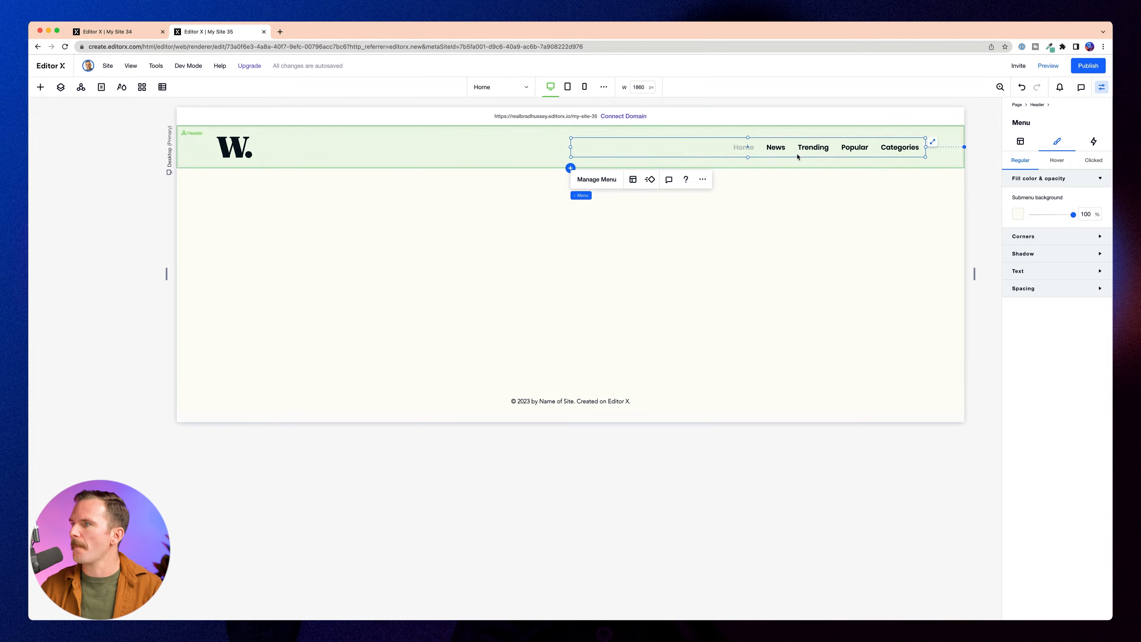
click(1037, 271)
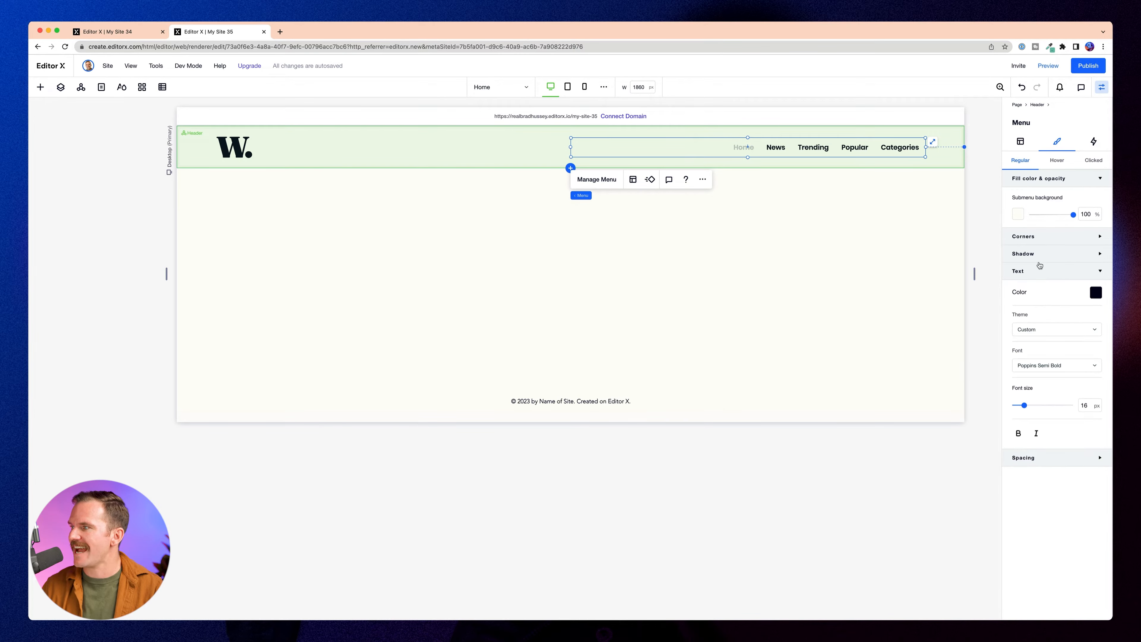
click(1096, 293)
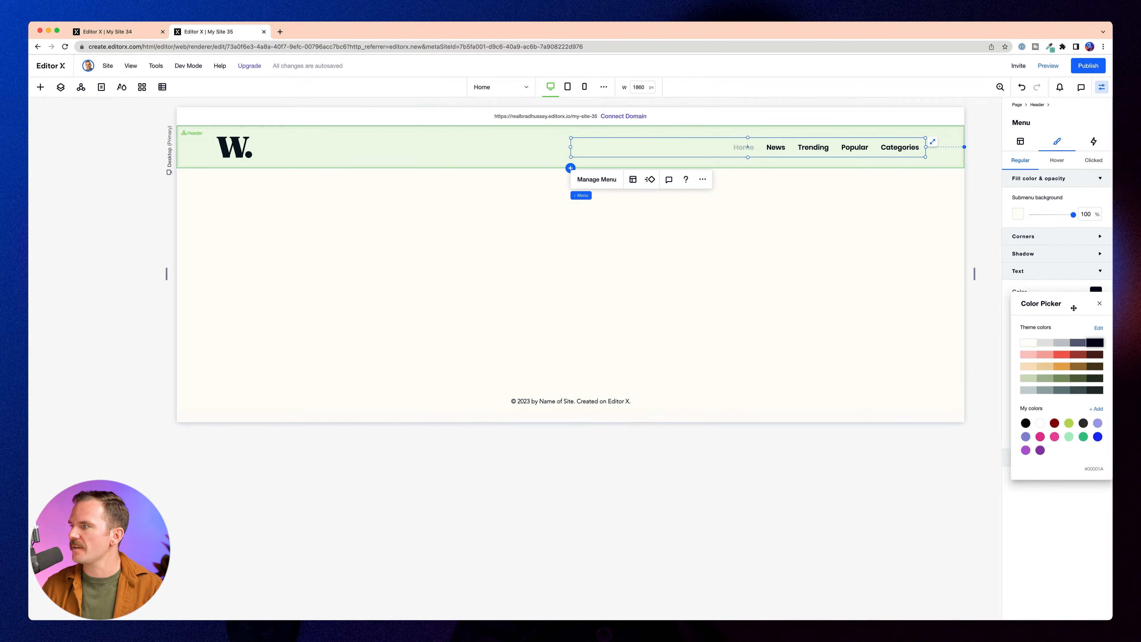
click(1077, 343)
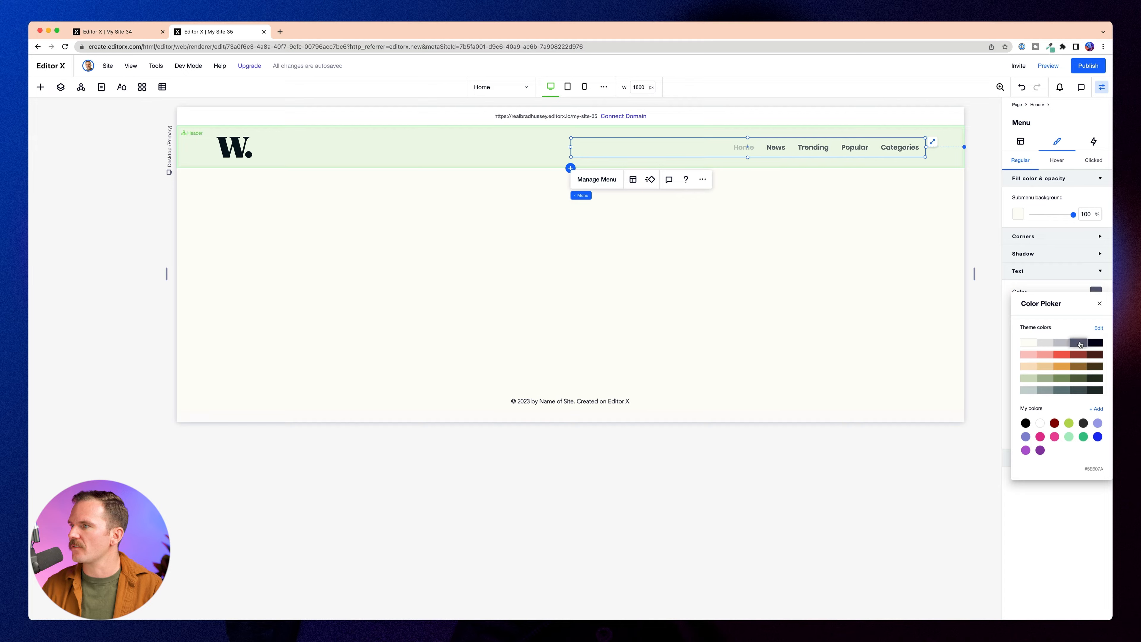
click(1051, 222)
click(1046, 331)
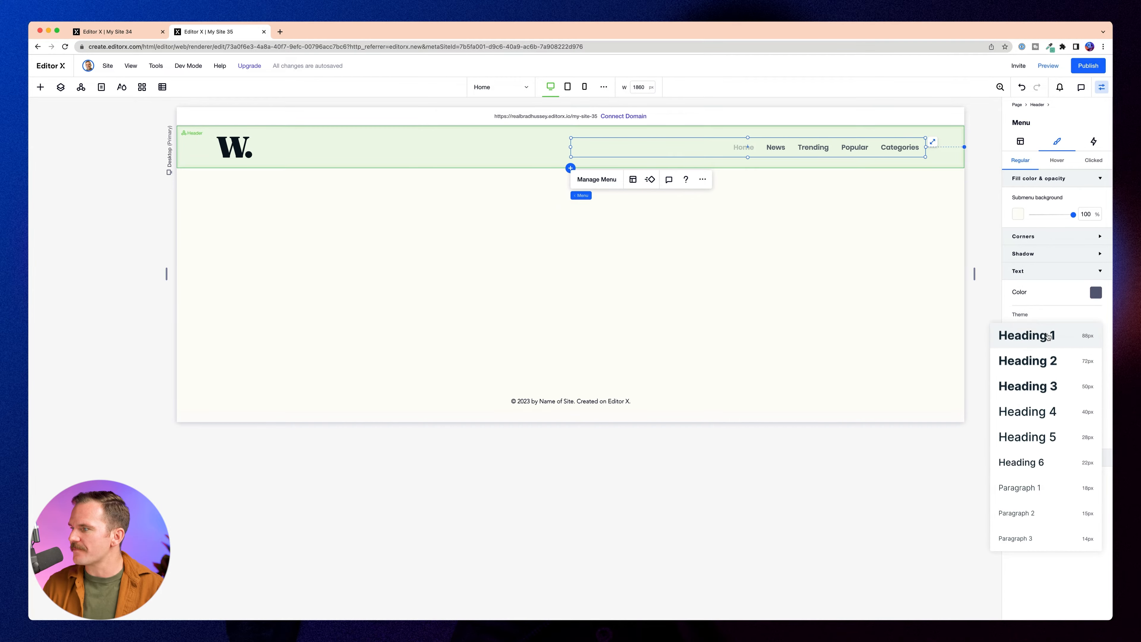
click(1041, 491)
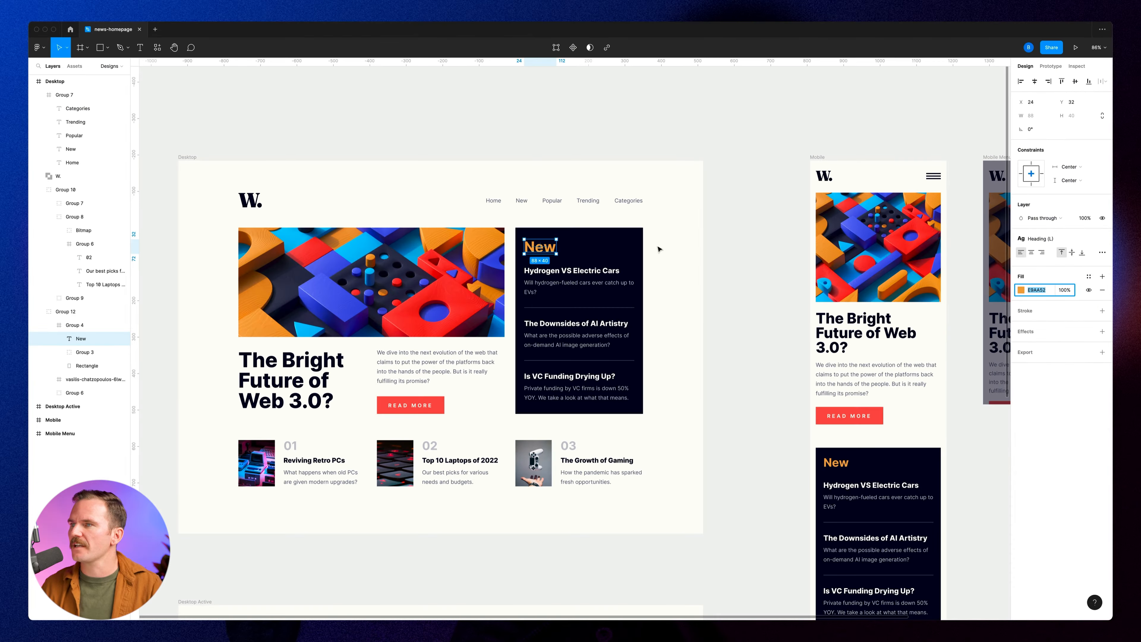
Check the Desktop Active frame in Figma and set the header menu's hover text color to the theme red, #F15D51.
scroll(567, 286, down, 3)
scroll(567, 286, down, 6)
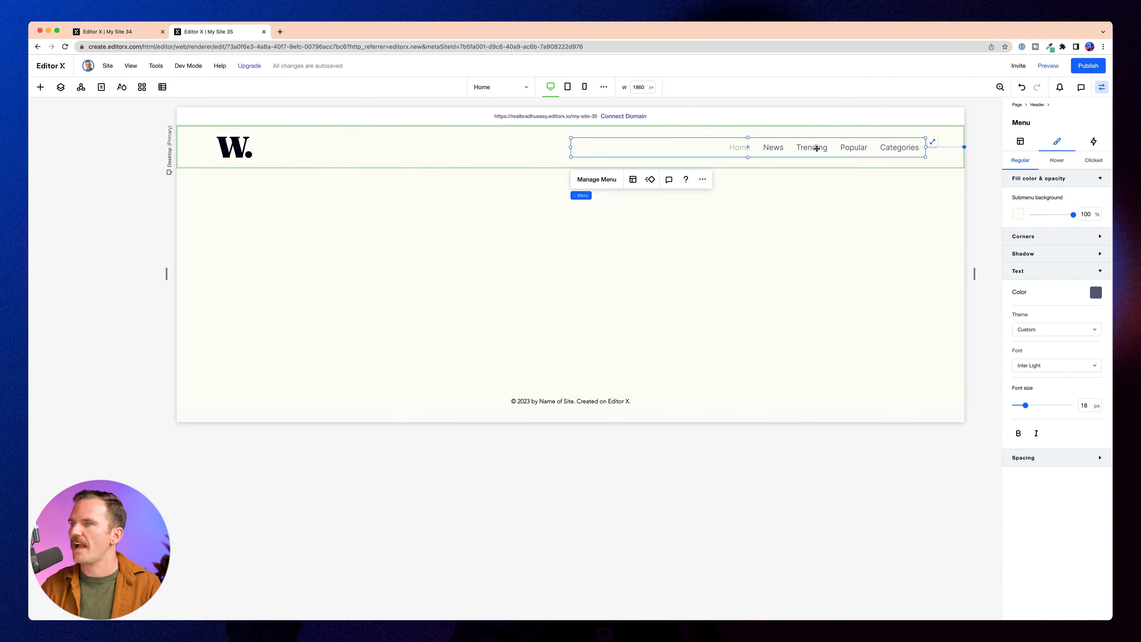
click(1060, 163)
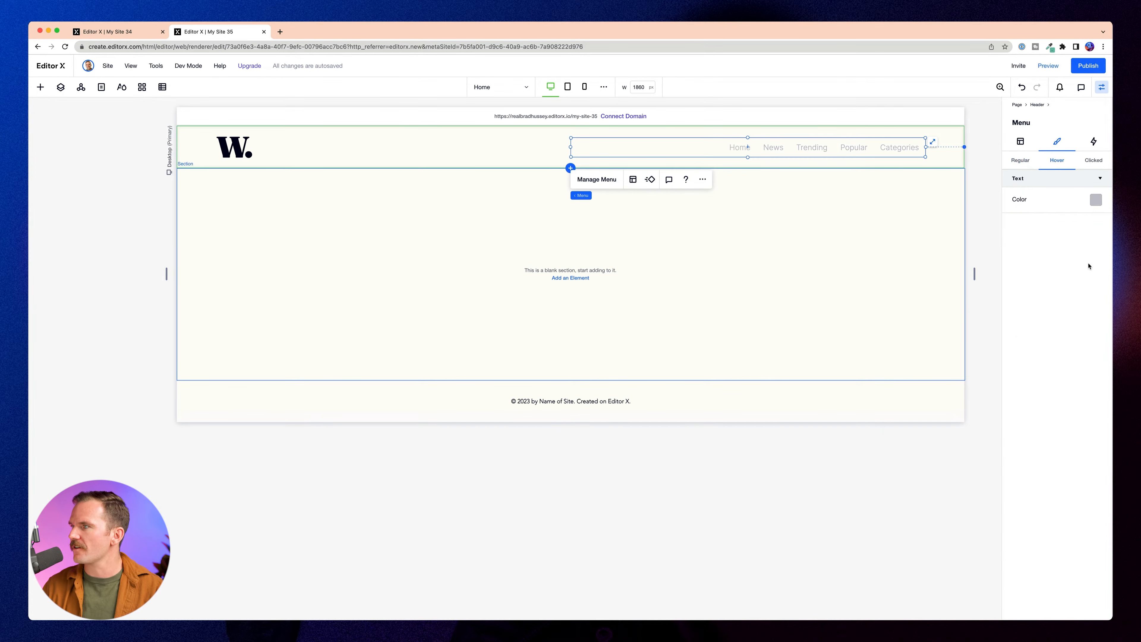
click(1095, 199)
click(1063, 262)
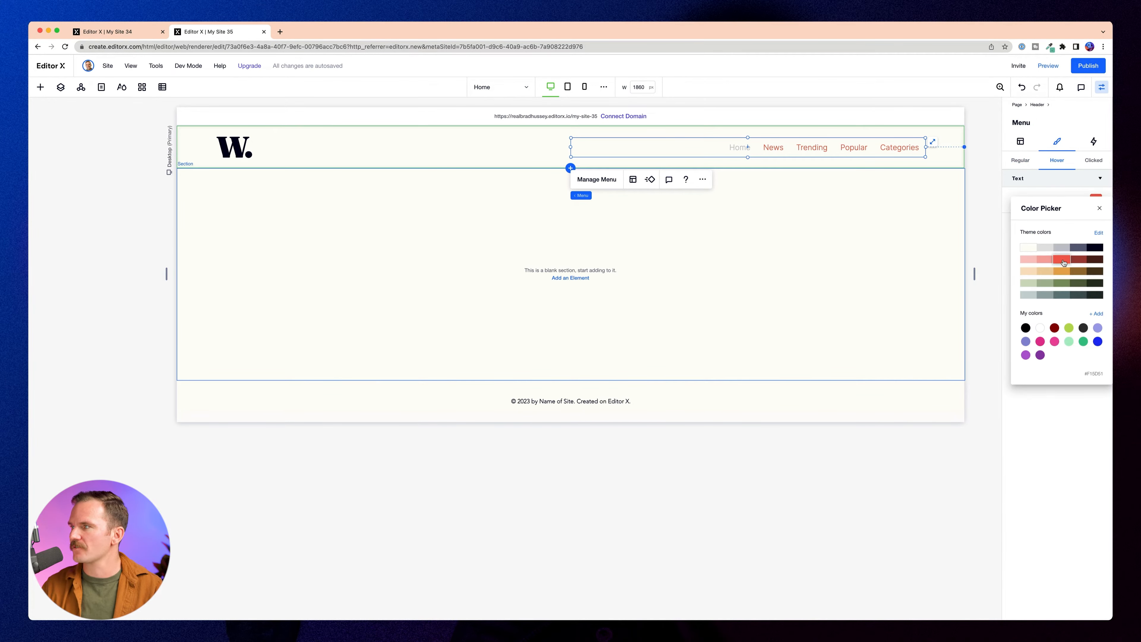
click(1064, 184)
Try the darkest red theme shade as the header menu's clicked text color and preview the site.
click(1093, 160)
click(1095, 199)
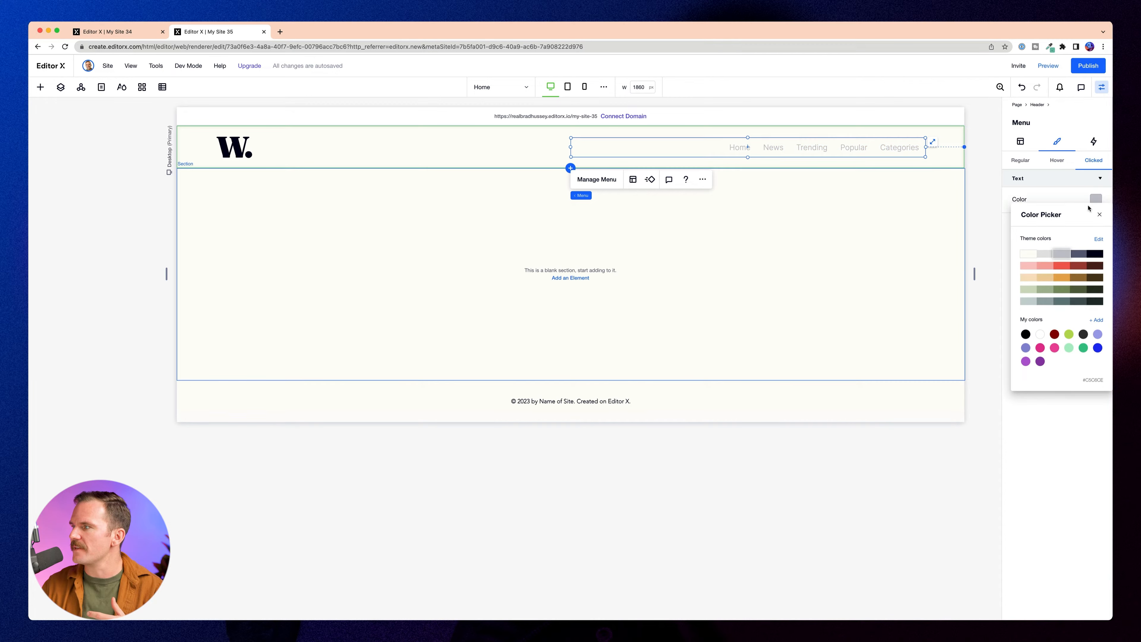
click(1062, 265)
click(1095, 266)
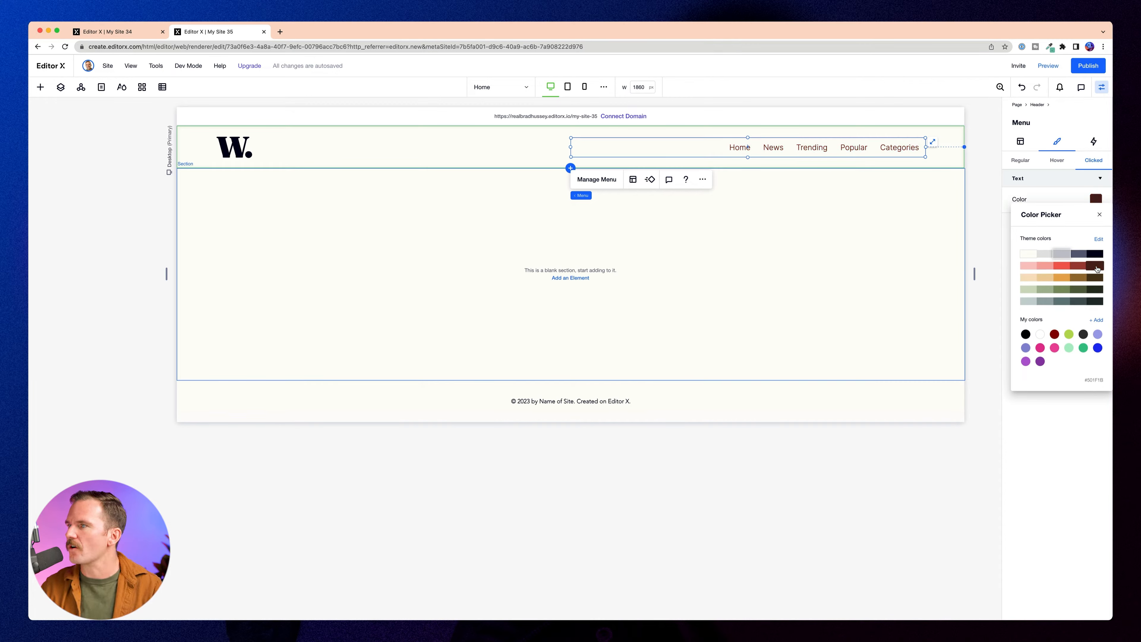
click(1097, 268)
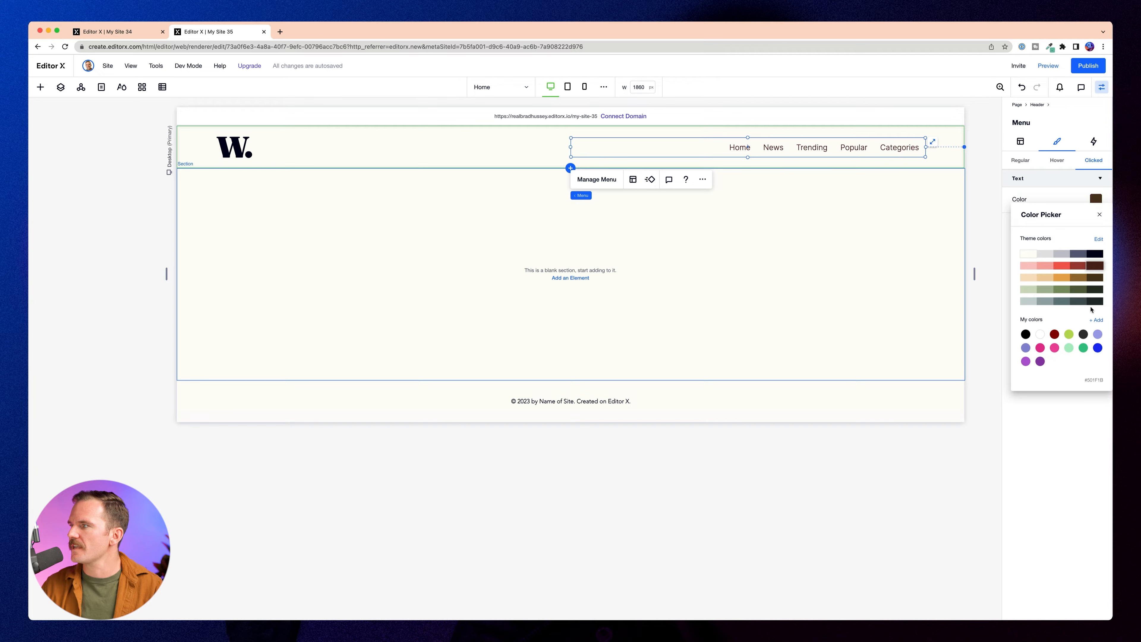
click(1064, 422)
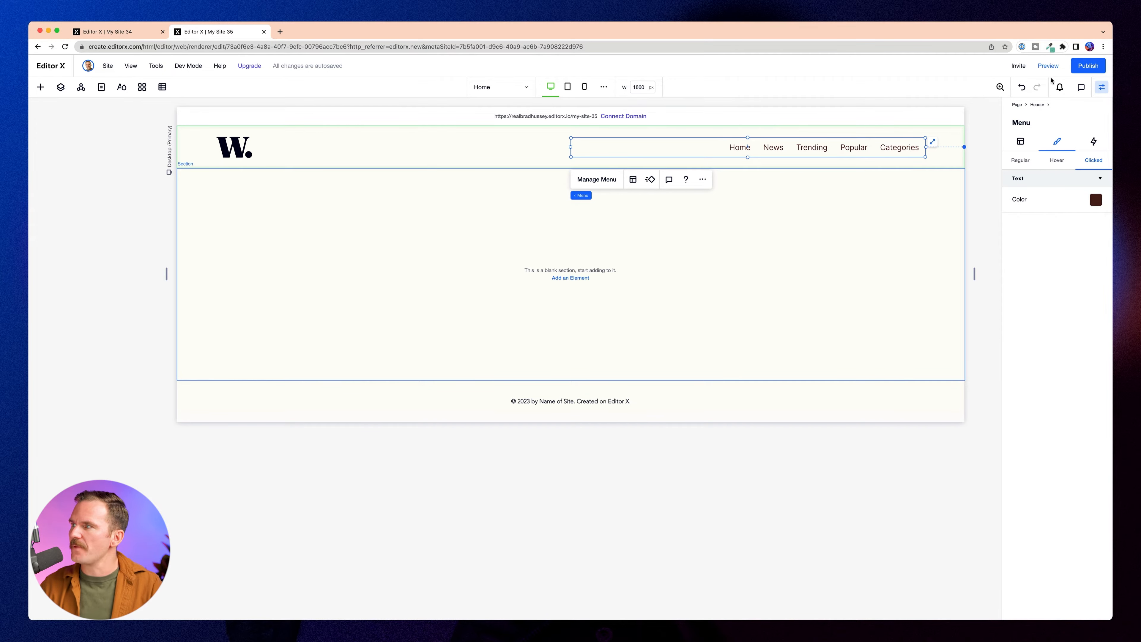
click(1048, 65)
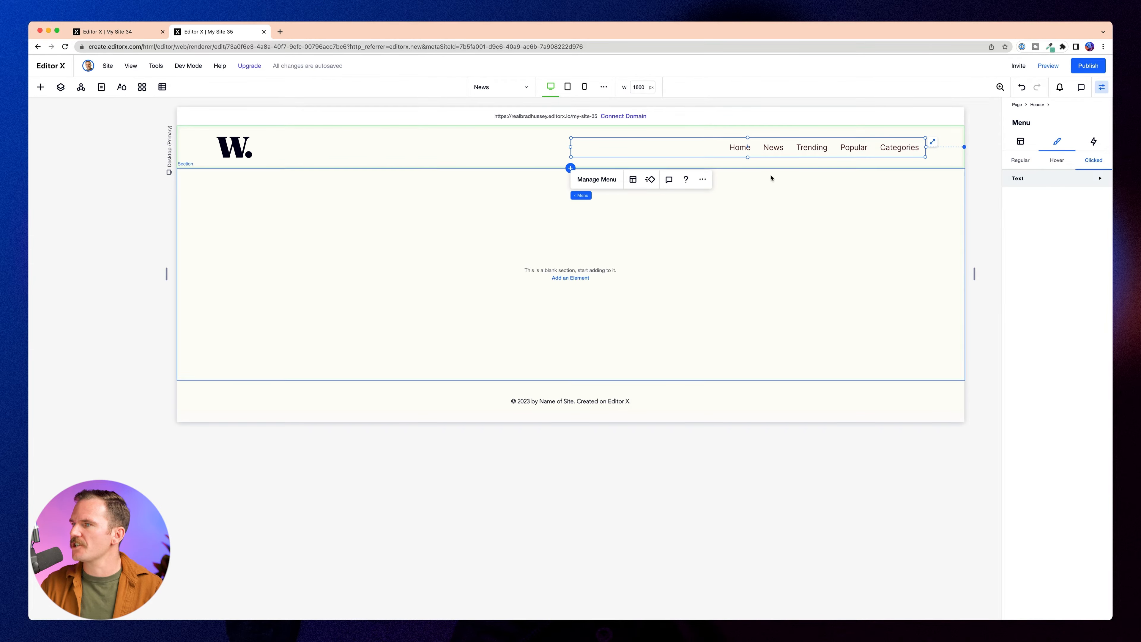
Set the header menu's clicked text color to the theme red, #F15D51, and compare the header with the Figma design.
click(1100, 178)
click(1095, 199)
click(1061, 265)
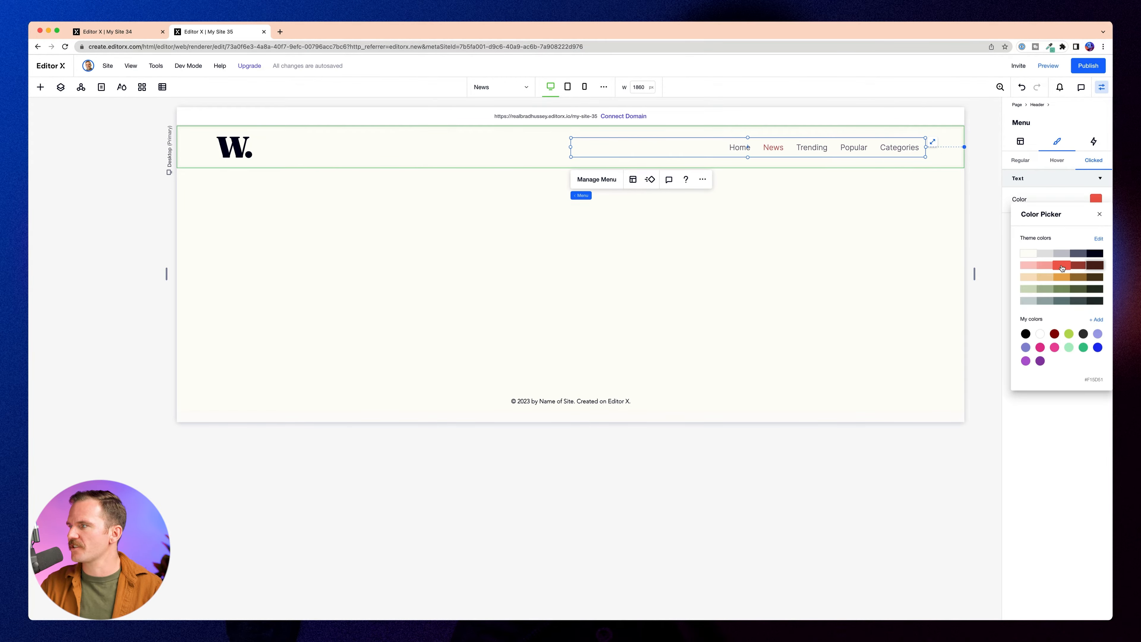
click(1100, 90)
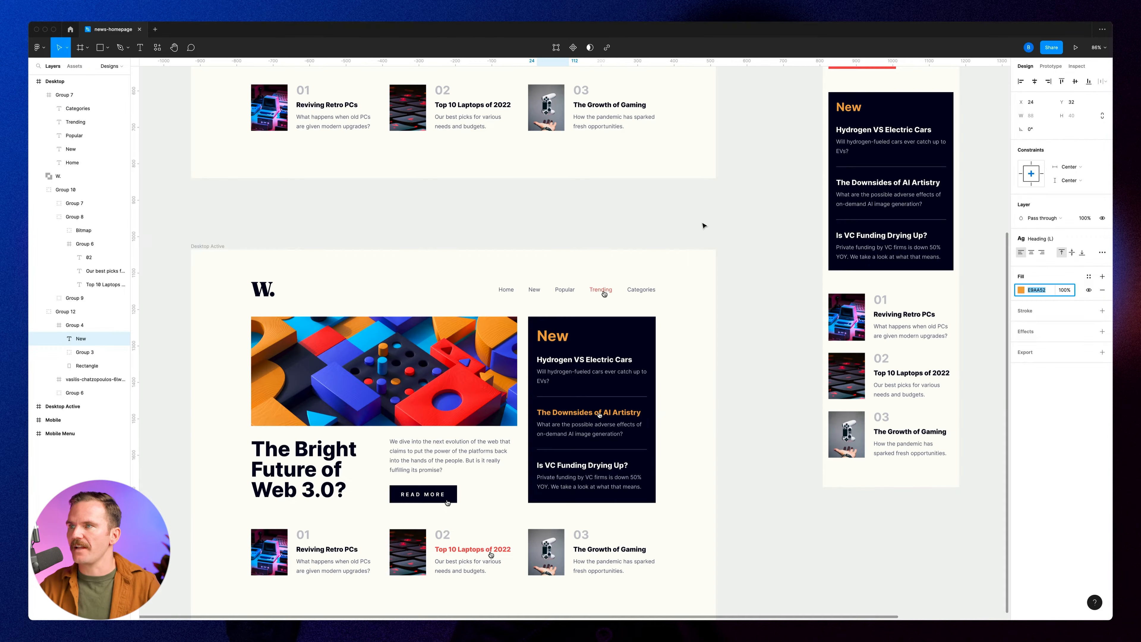
scroll(616, 228, up, 2)
scroll(616, 228, up, 10)
scroll(616, 228, left, 3)
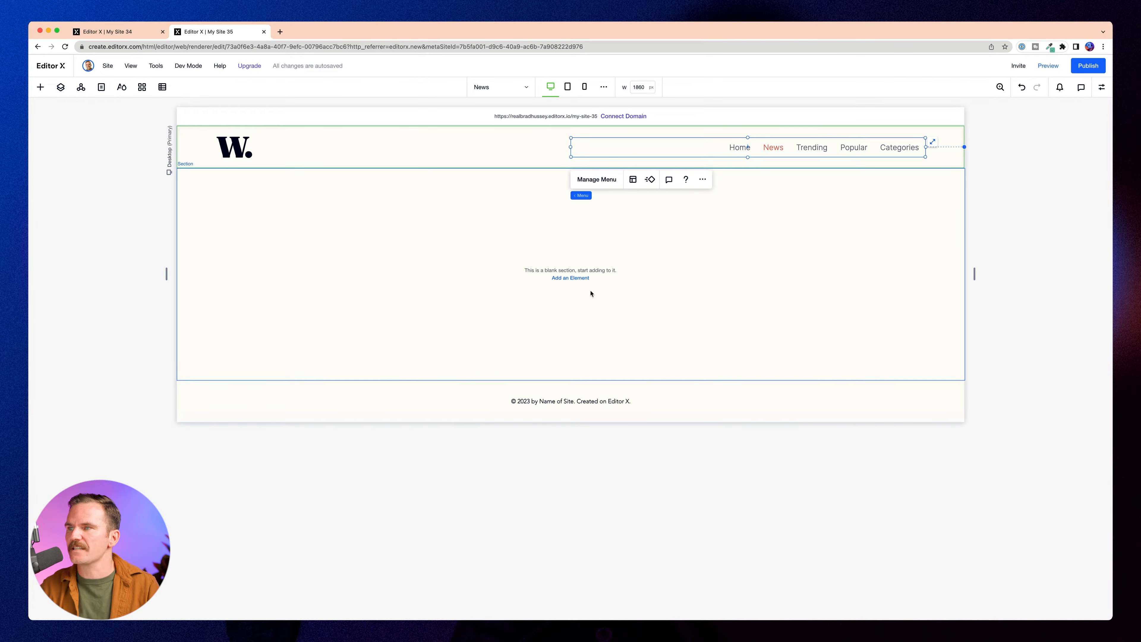
click(133, 161)
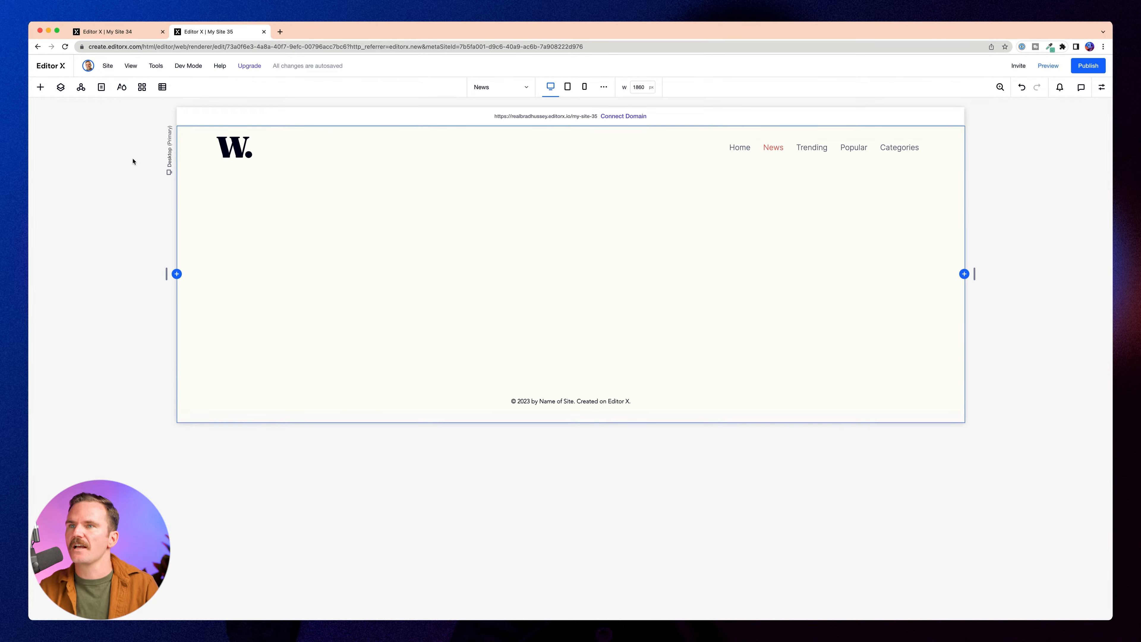
Add a container to the empty section below the header, stretch it to fill the section, and set its background opacity to 0%.
click(40, 87)
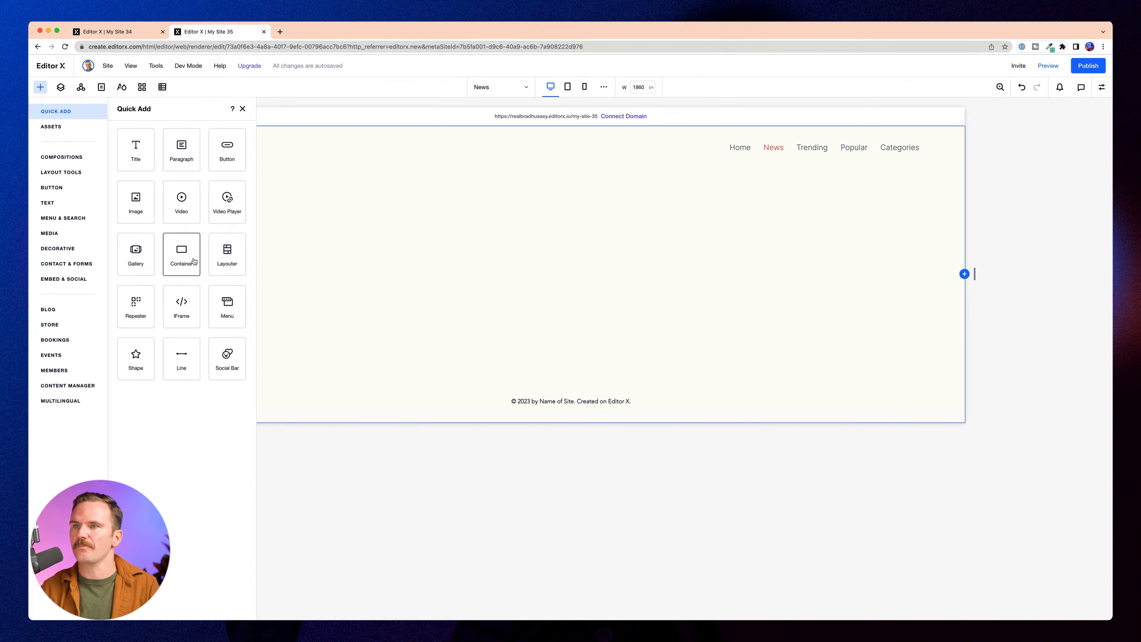
drag(184, 255, 535, 265)
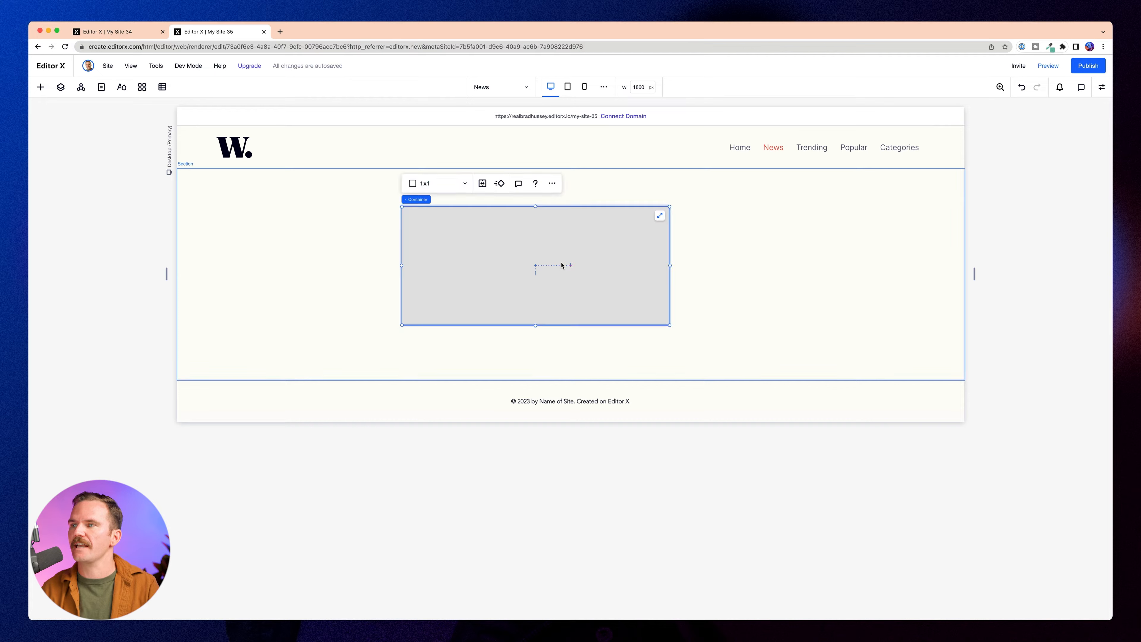
click(660, 217)
click(1101, 87)
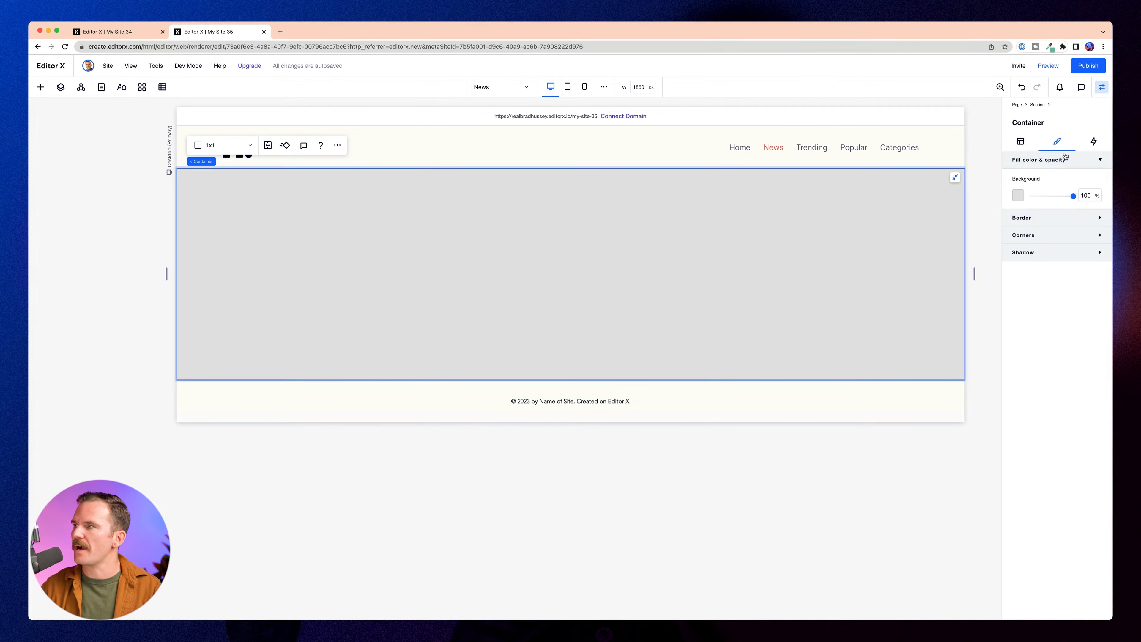
drag(1073, 197, 992, 196)
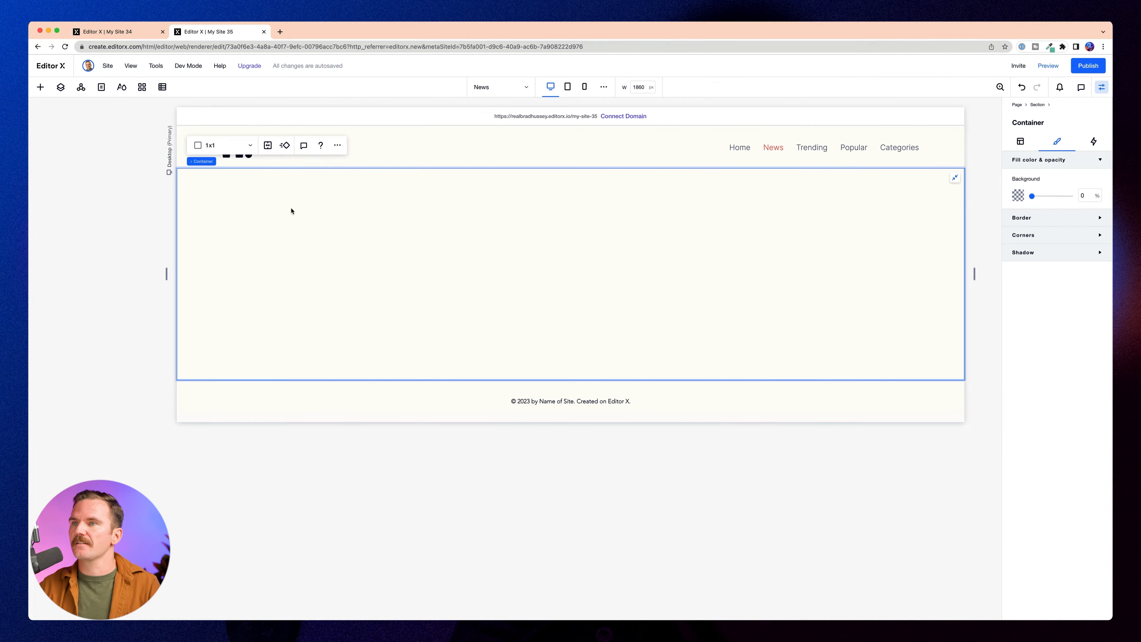
Customize the container's grid by adding two vertical grid lines that divide it into three columns.
click(268, 145)
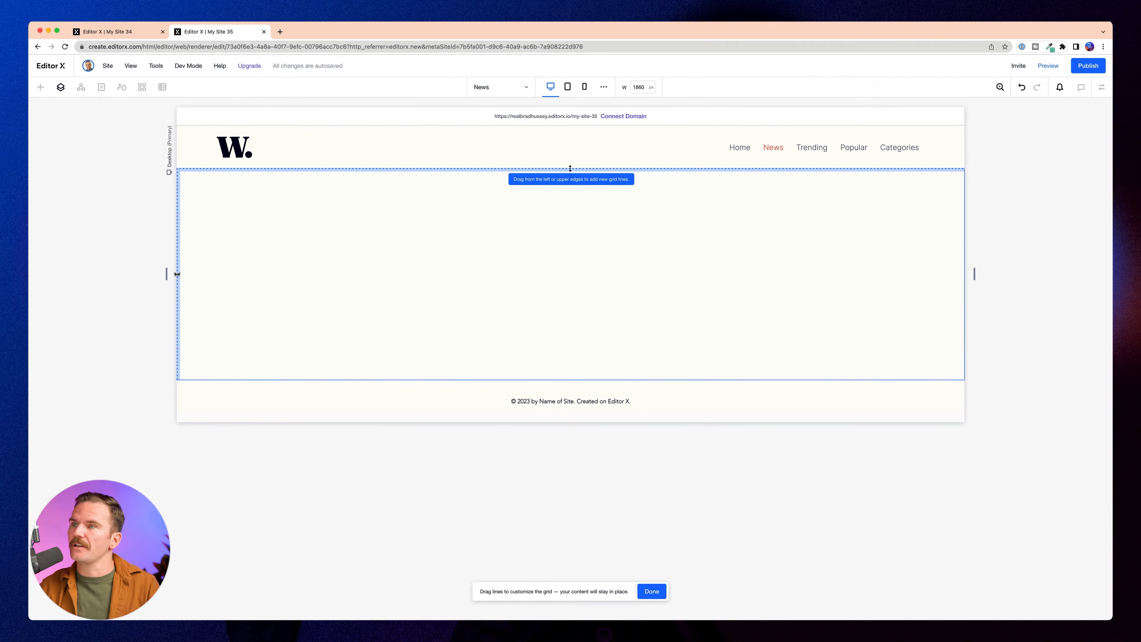
drag(177, 274, 399, 279)
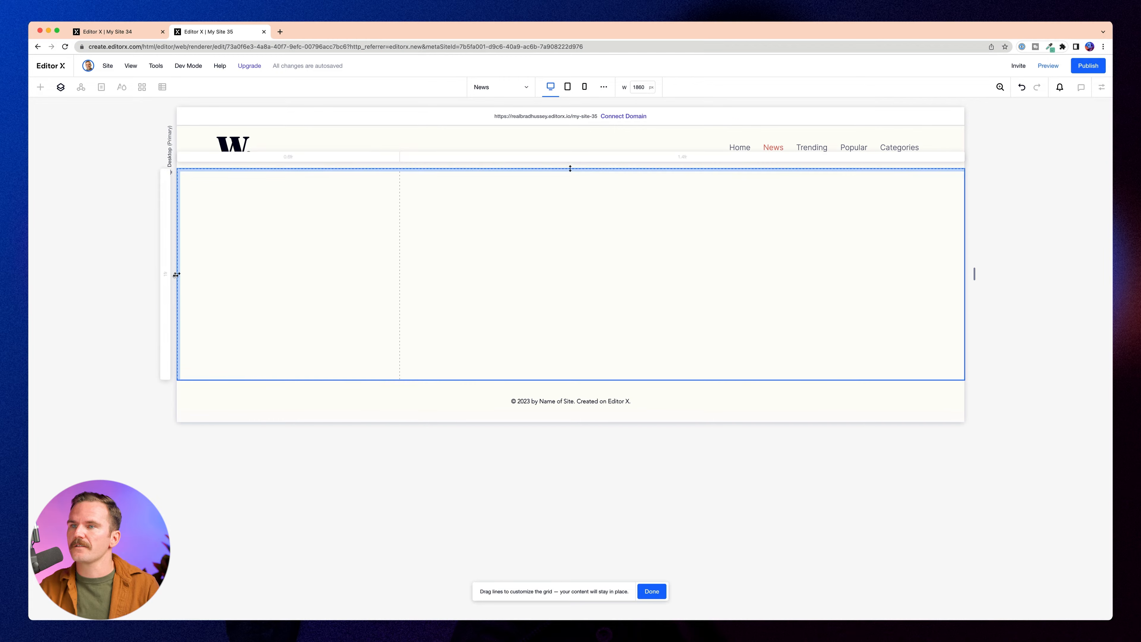
drag(177, 274, 634, 279)
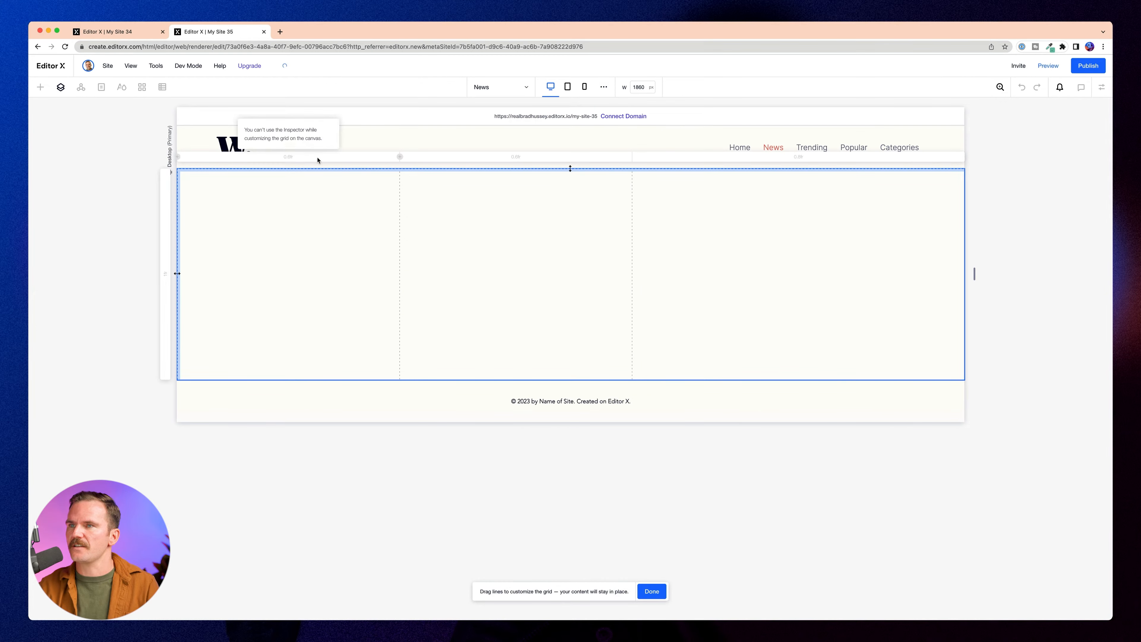
click(651, 591)
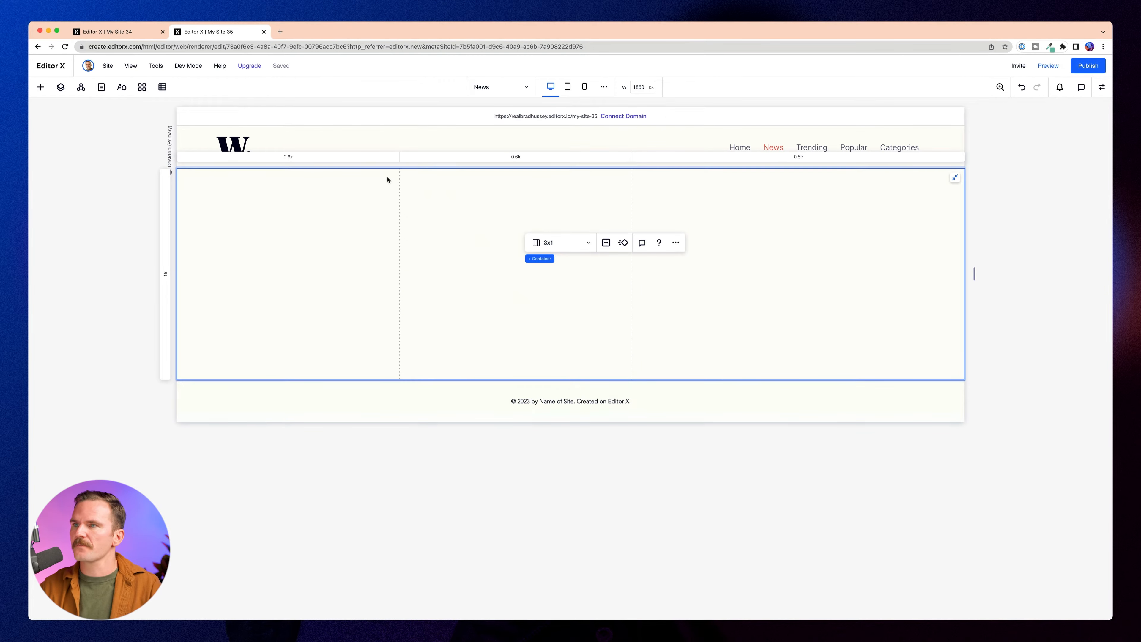
Set all three columns of the container's grid to an equal width of 1 fr.
click(312, 158)
text(1)
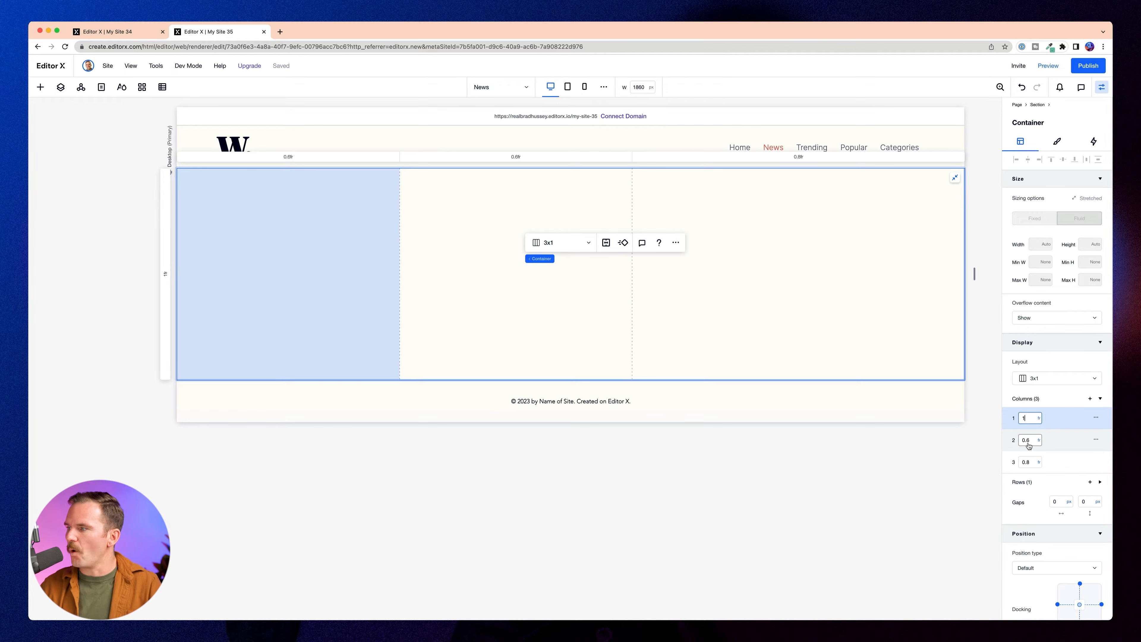
click(1034, 443)
text(1)
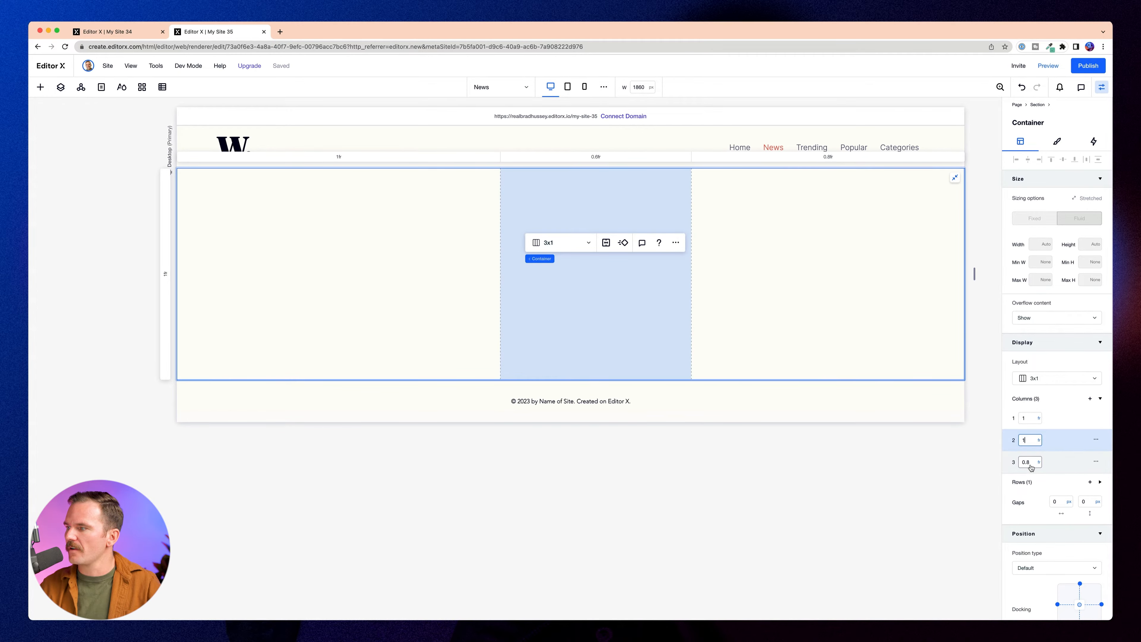
key(Return)
click(1035, 462)
text(1)
key(Tab)
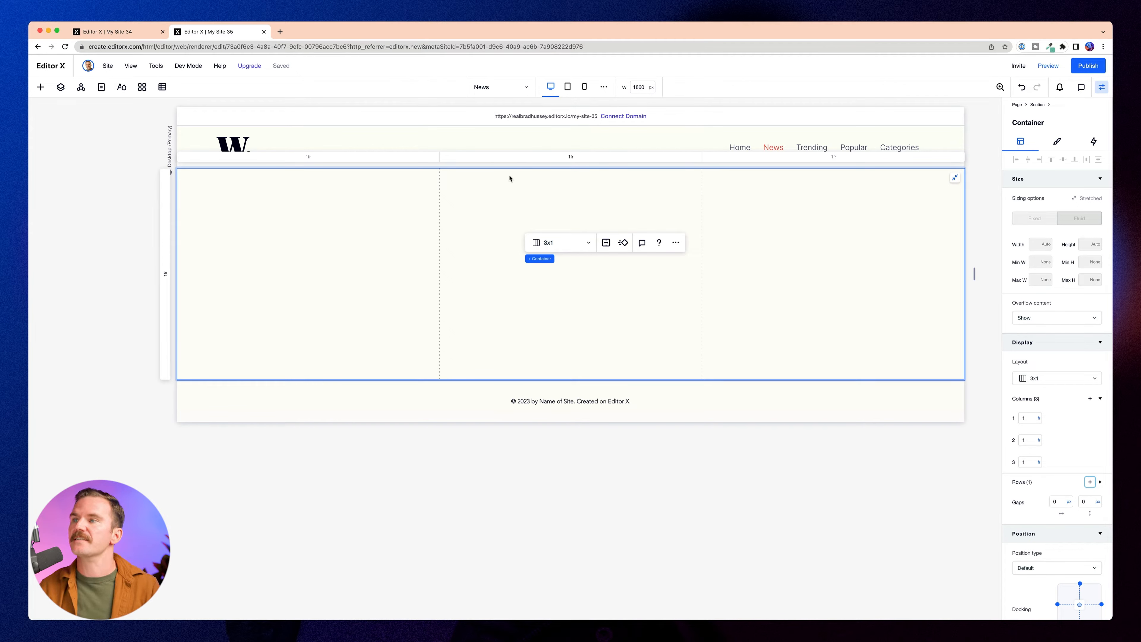
Try a width of 2 fr for the container's third column and restore it to 1 fr.
click(848, 157)
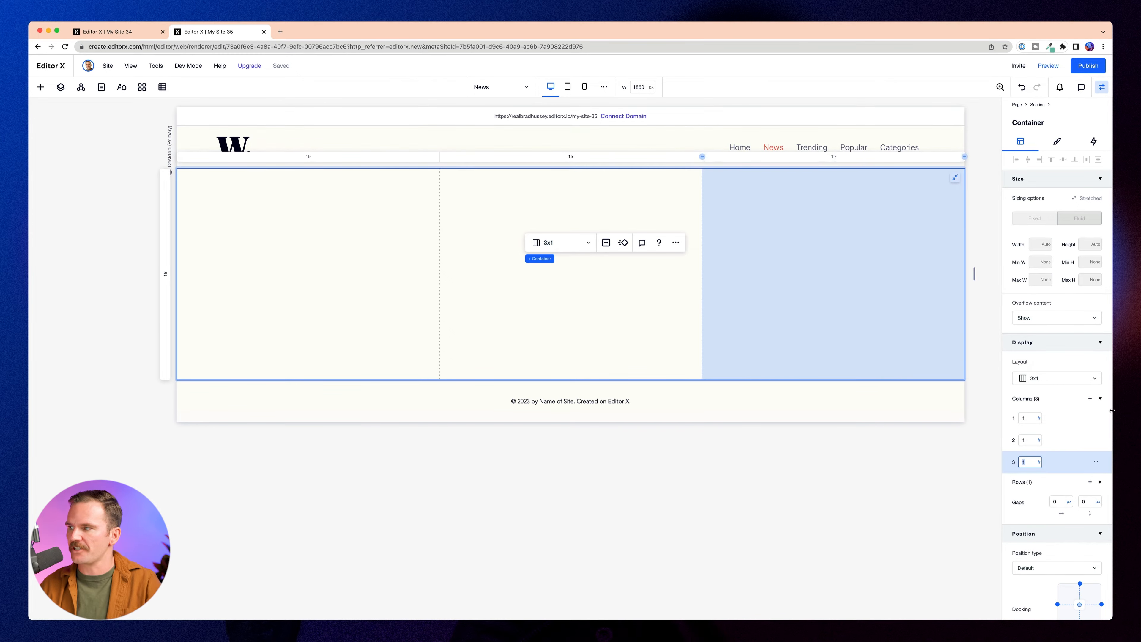
text(2)
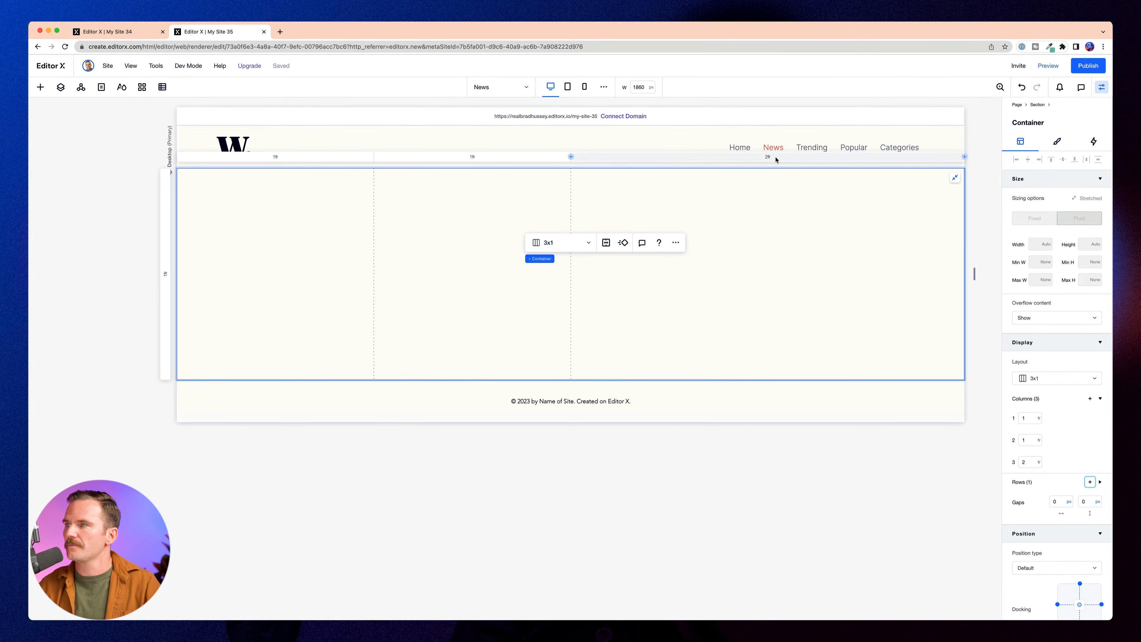
click(1026, 462)
text(1)
key(Tab)
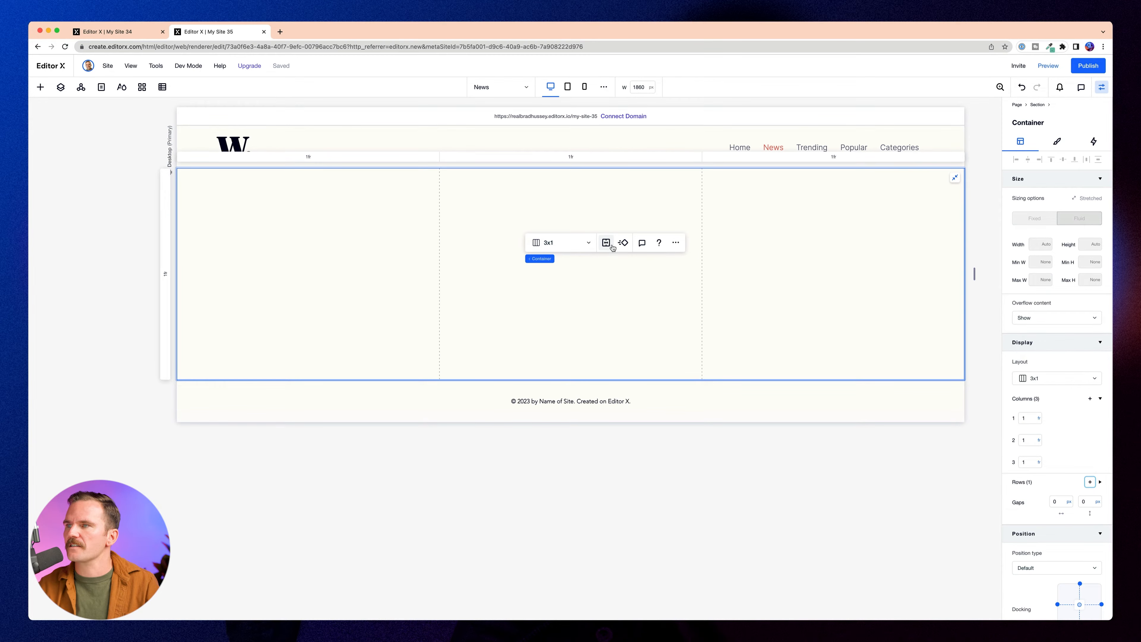
Add a horizontal grid line slightly below the container's middle to divide the grid into two rows.
click(606, 243)
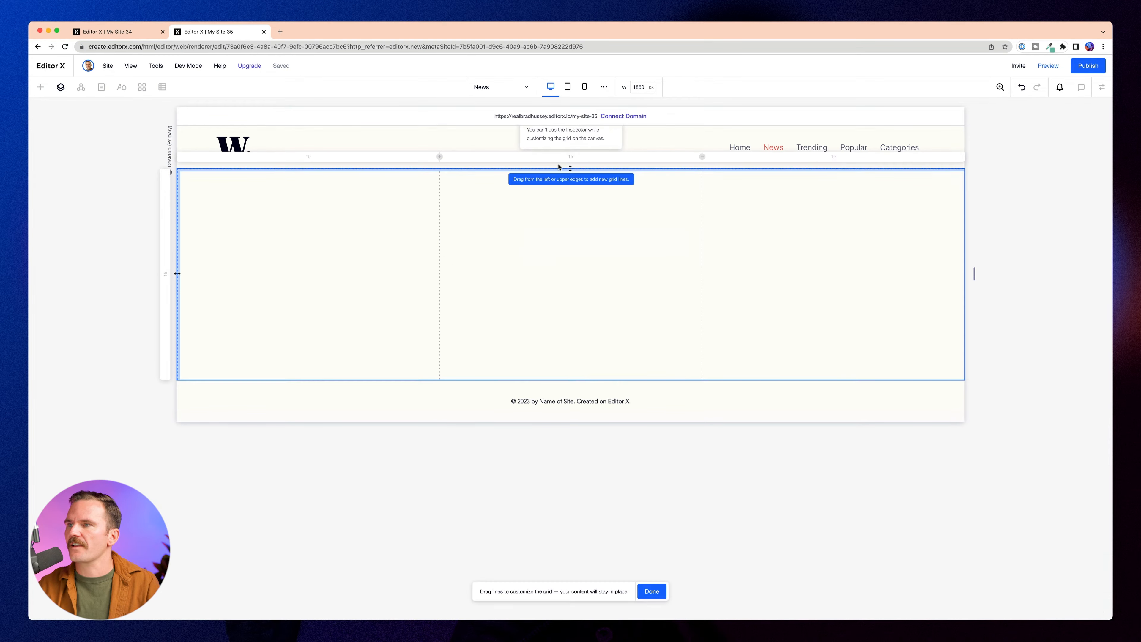
drag(571, 168, 568, 294)
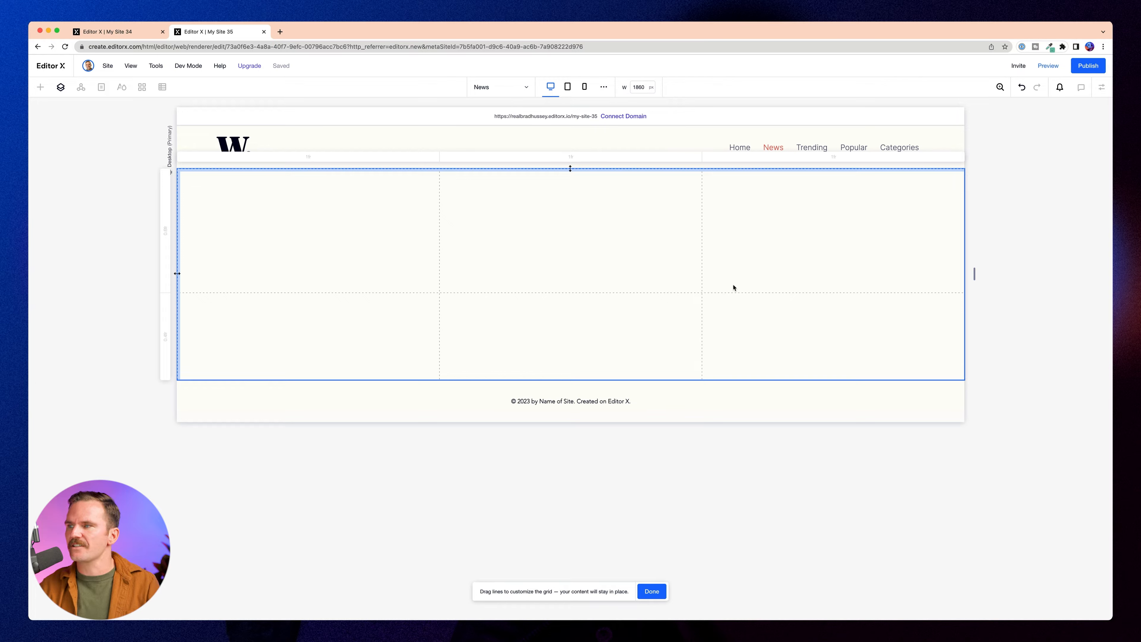
click(378, 231)
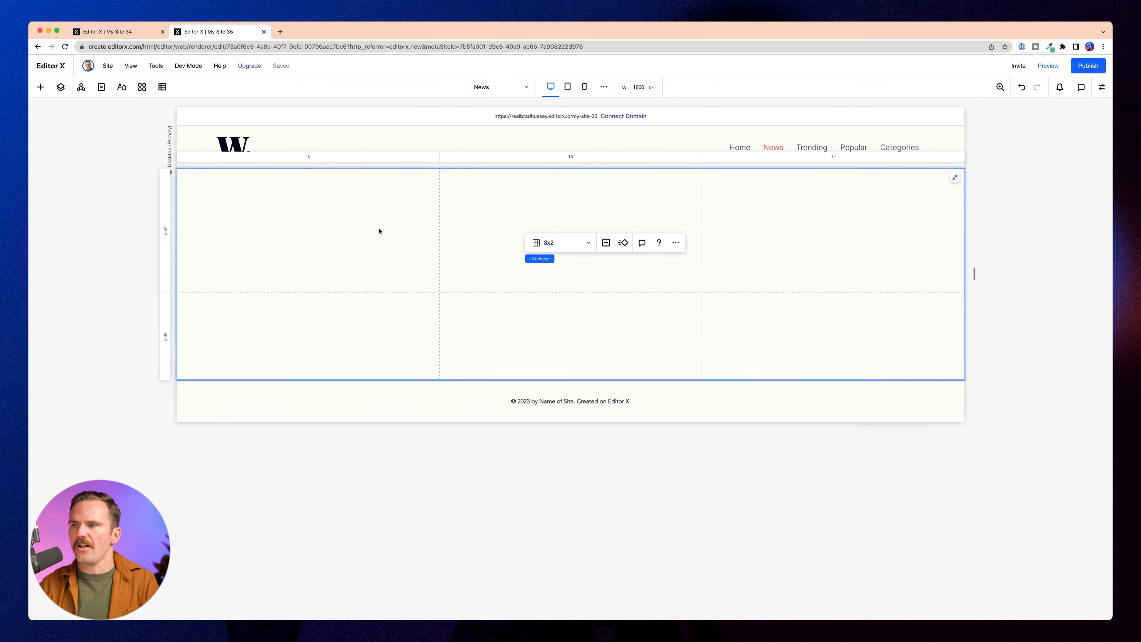
Set the container grid's horizontal and vertical gaps to 30 px each.
click(1101, 86)
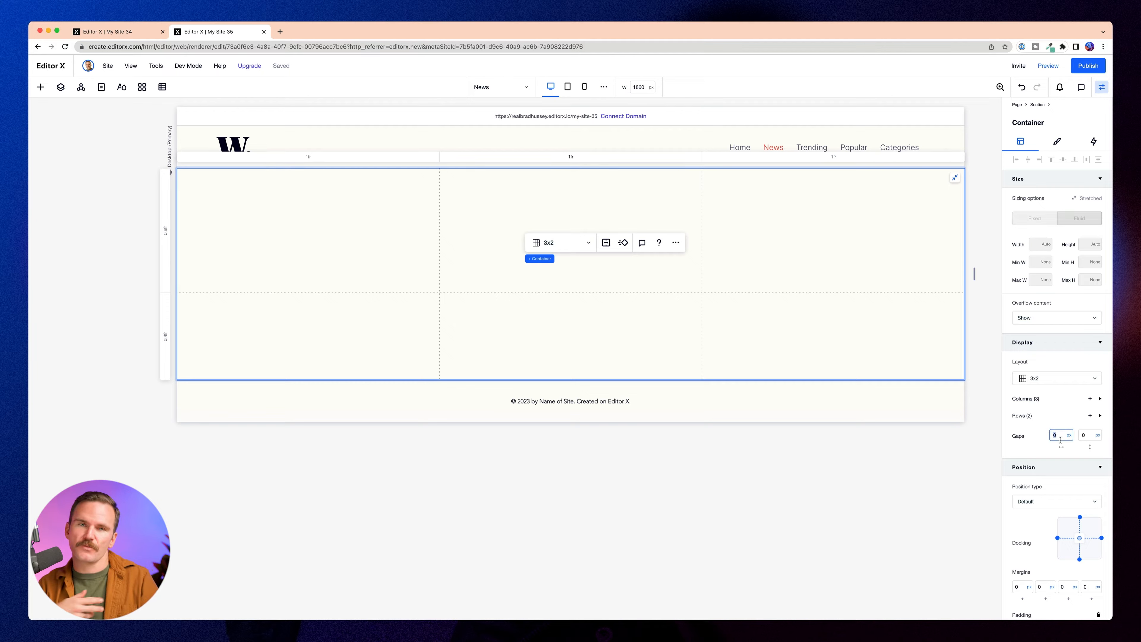
text(30)
key(Tab)
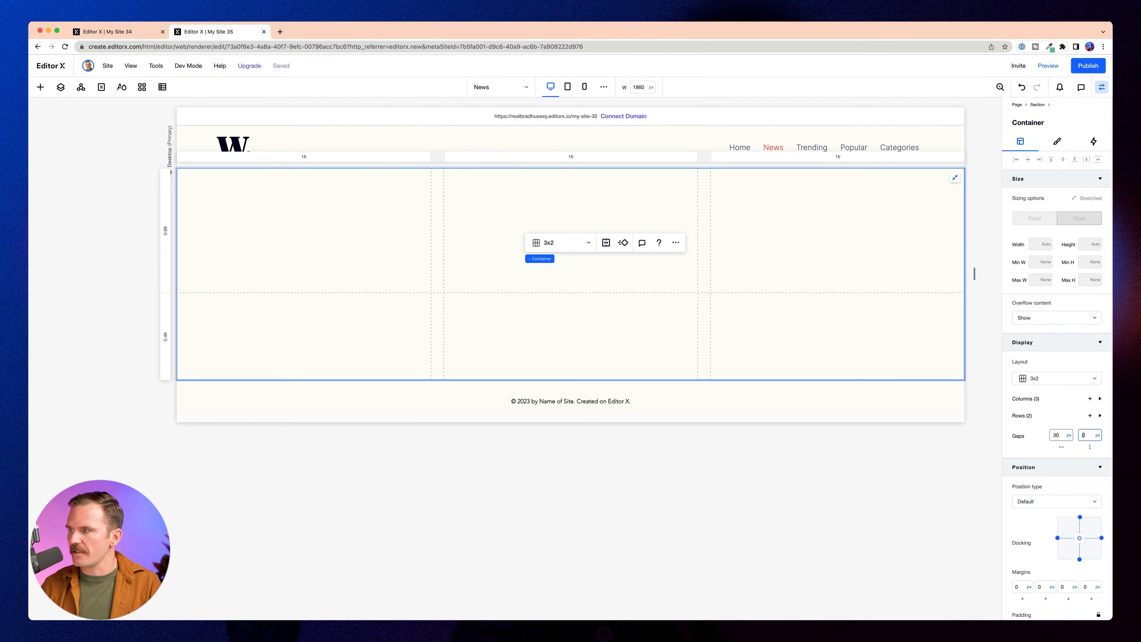
key(Tab)
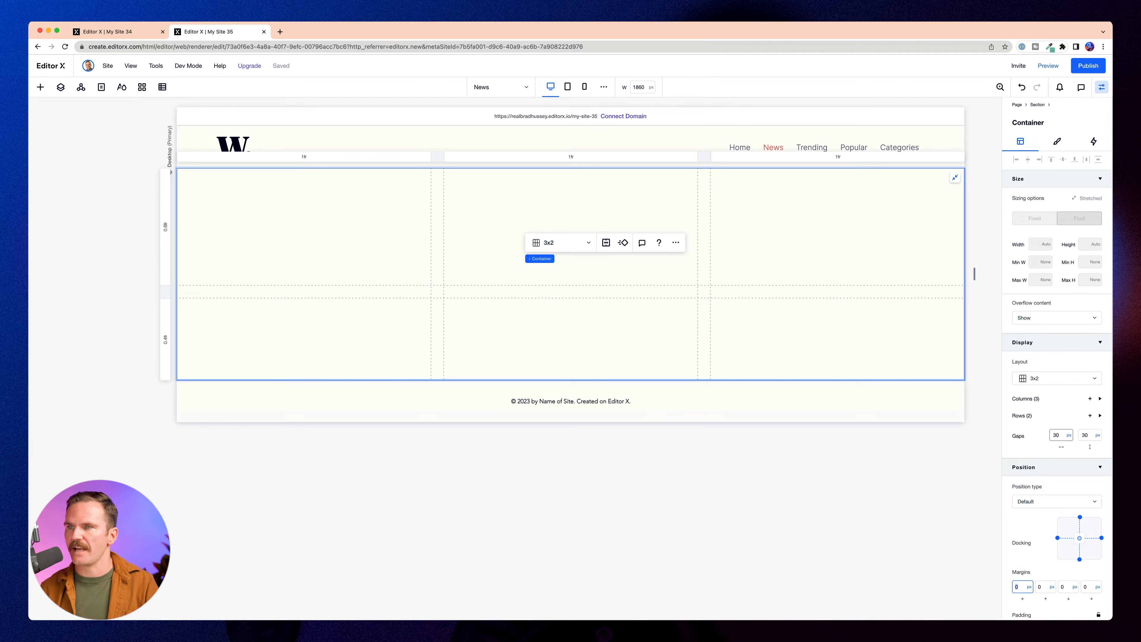
Switch to Figma, measure the hero image's height in the Desktop frame, and return to Editor X.
key(super+Tab)
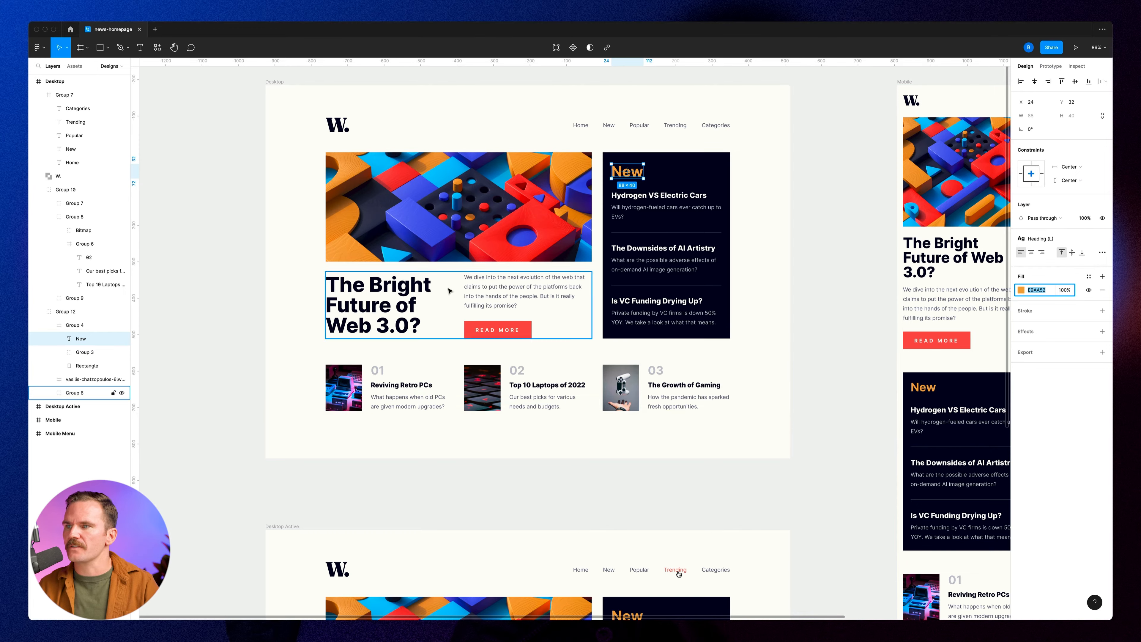
key(super+shift+4)
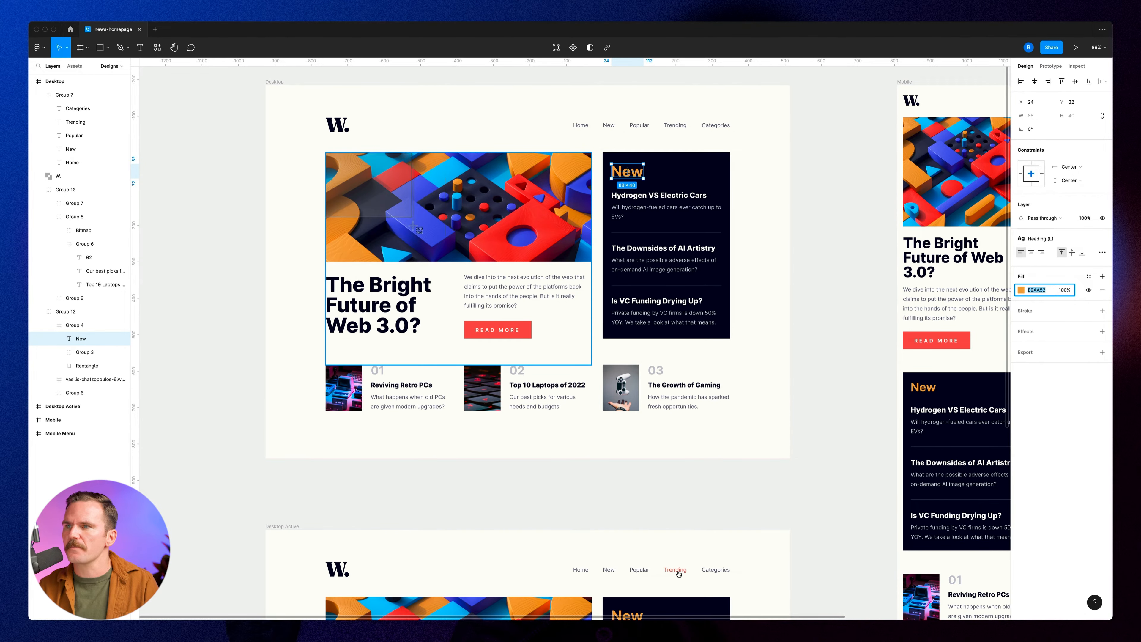
drag(326, 153, 452, 272)
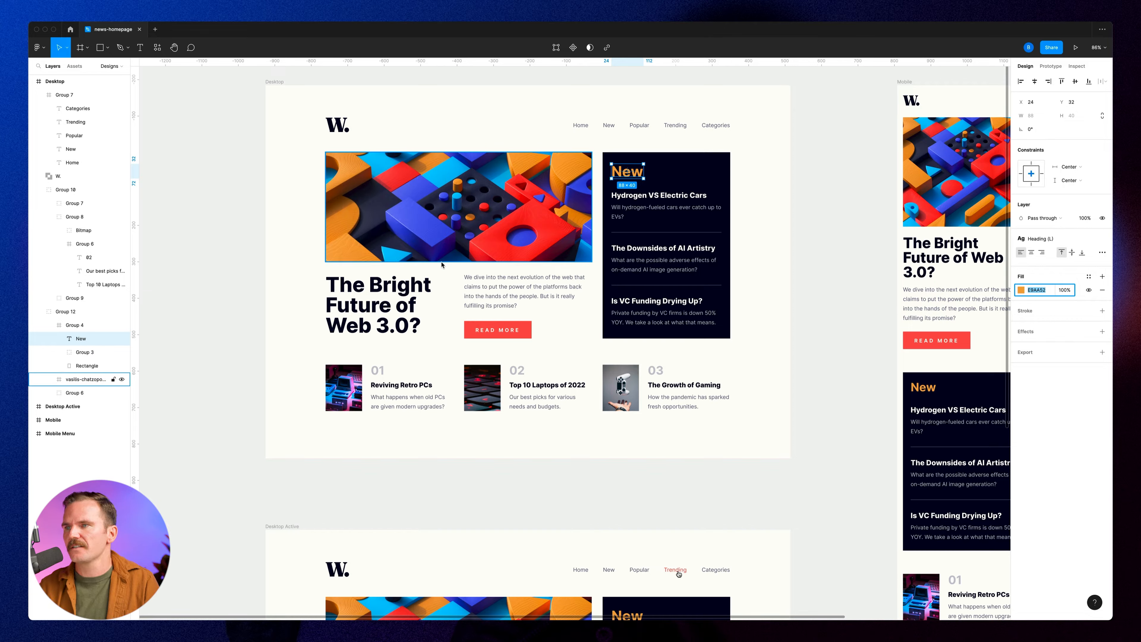
key(super+Tab)
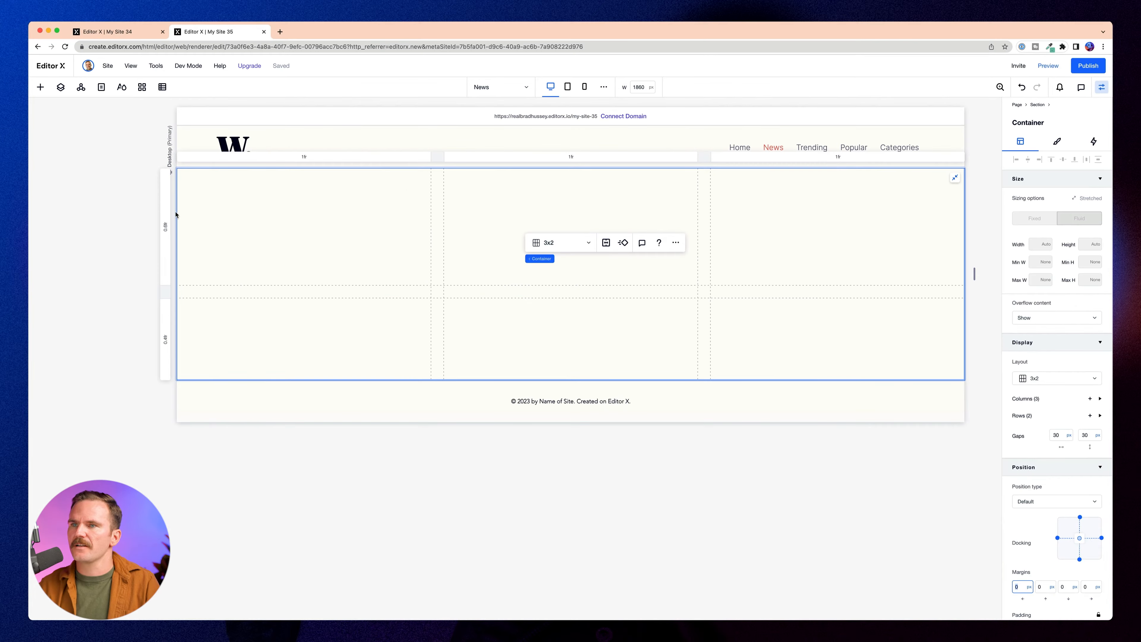
Set both grid rows to Minmax with a Max content maximum, using minimums of 260 px for the first row and 150 px for the second.
click(166, 226)
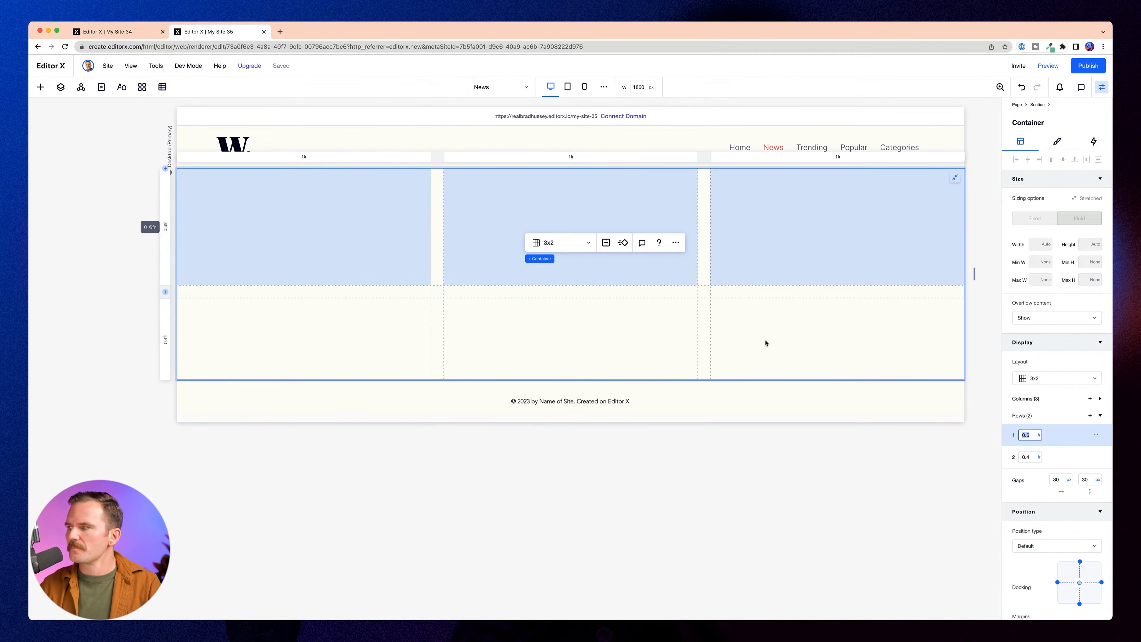
click(1039, 436)
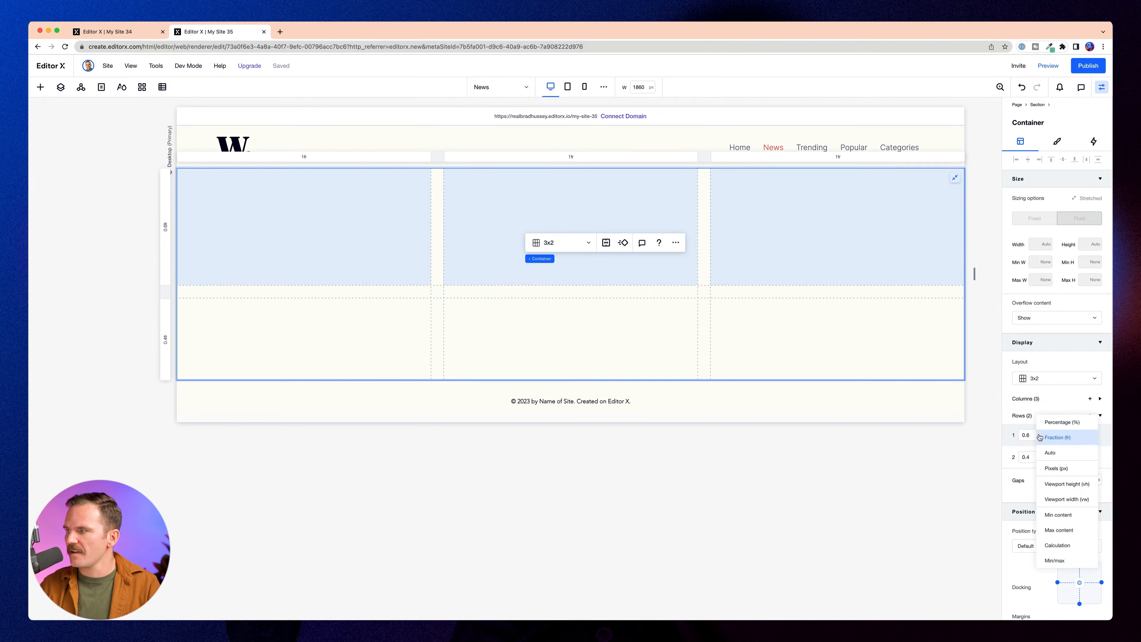
click(1060, 560)
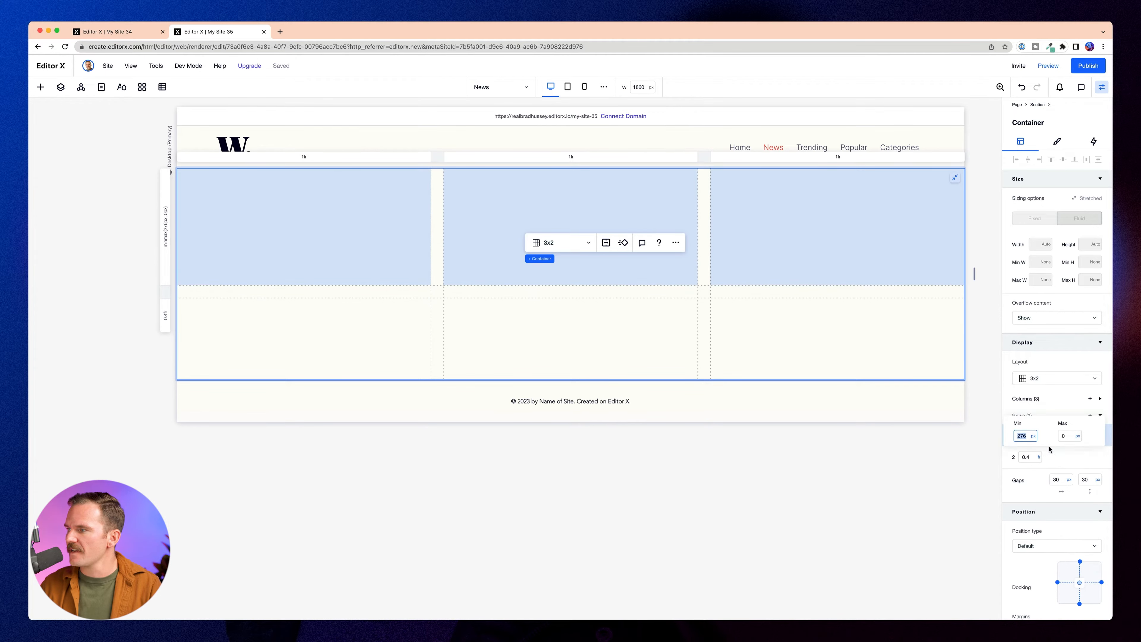
text(2)
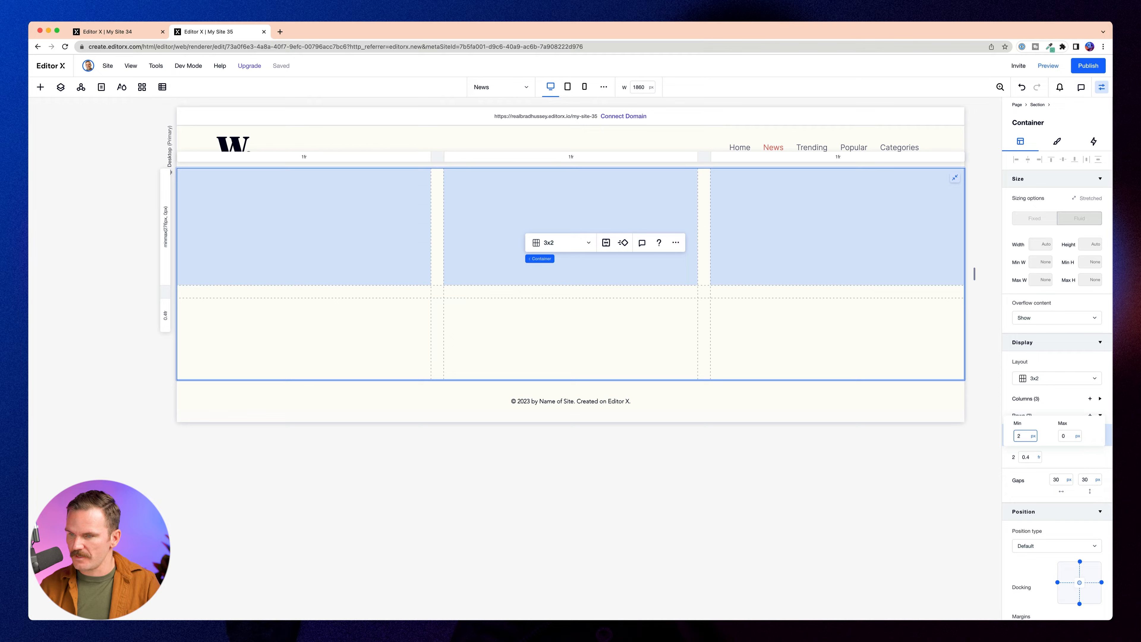
click(1063, 437)
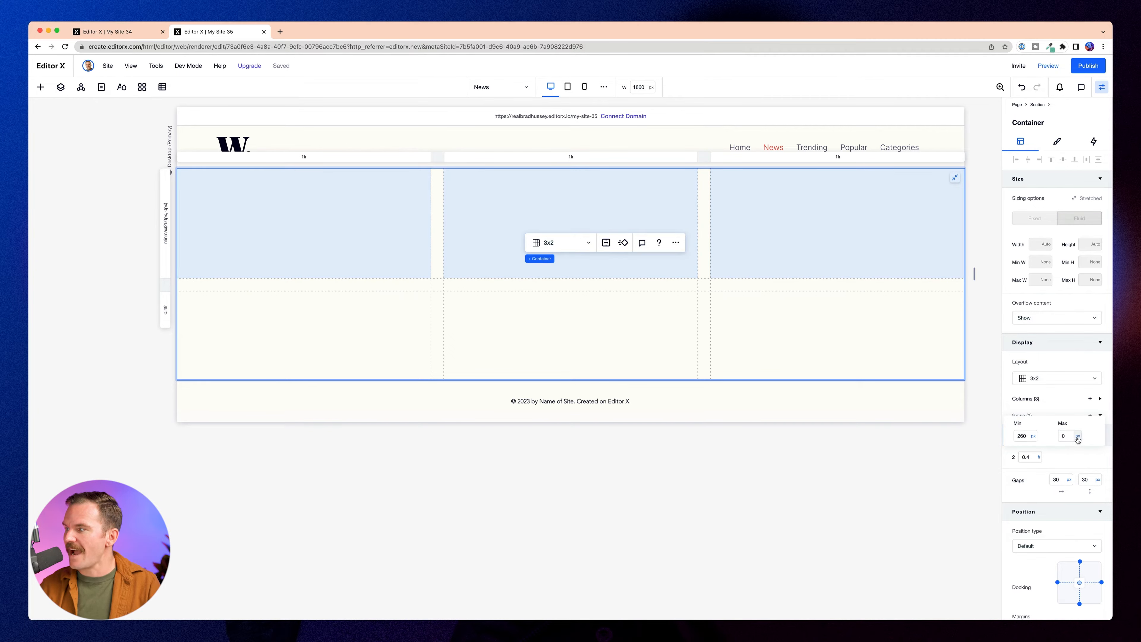
click(1077, 436)
click(1060, 545)
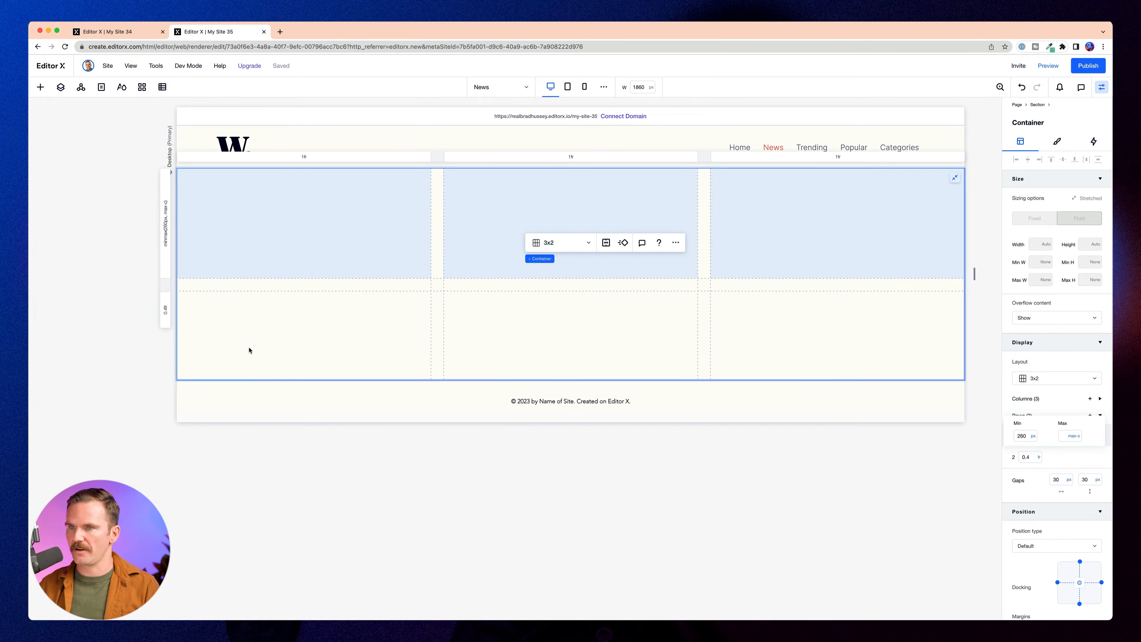
key(Tab)
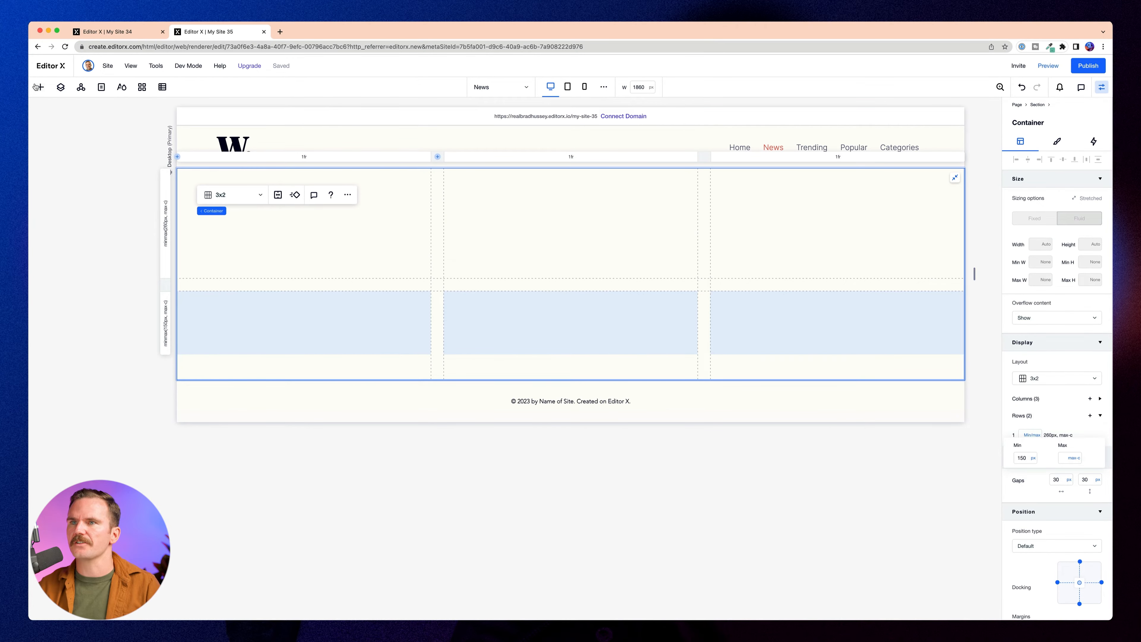
Place image-web-3-desktop.jpg from the site files in the container's upper row, overlapping the first and second columns.
click(38, 87)
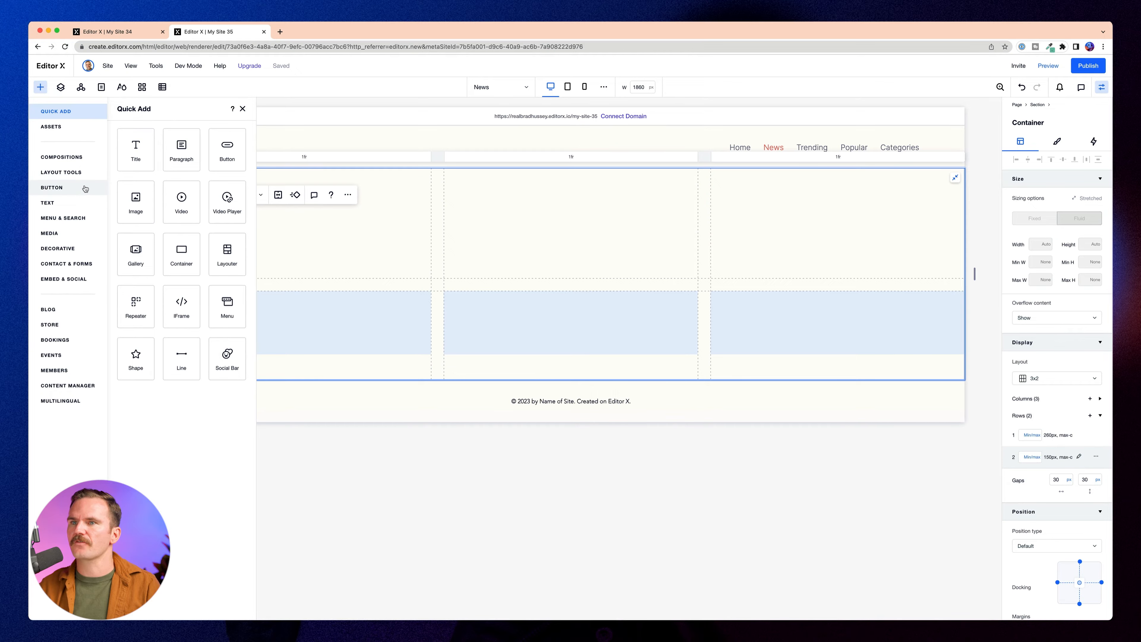
click(72, 233)
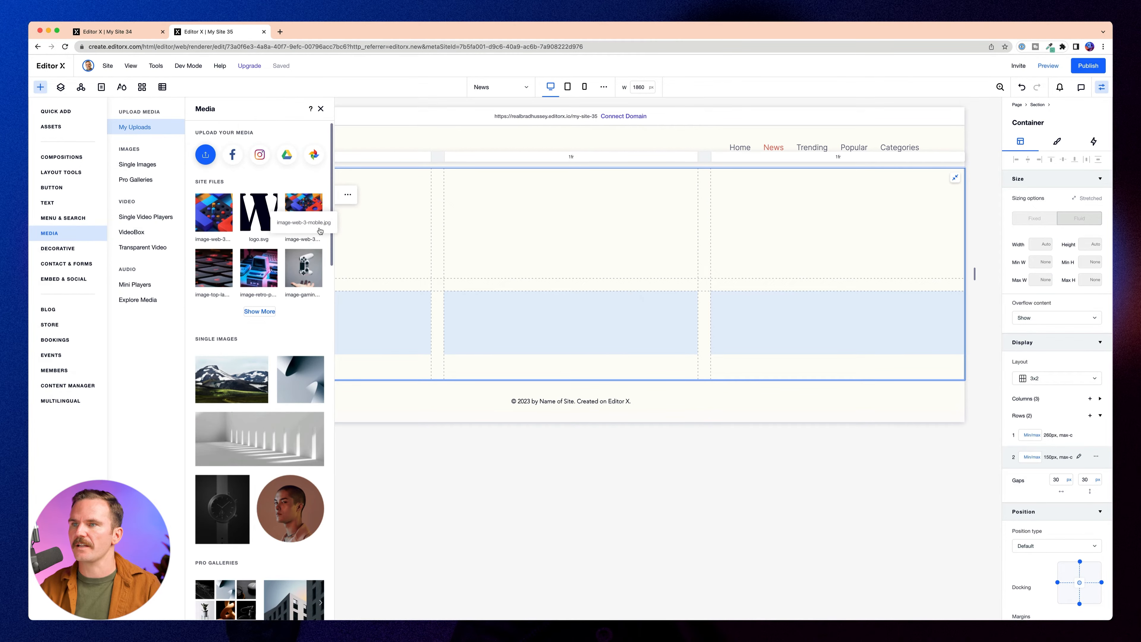
mouse_move(219, 216)
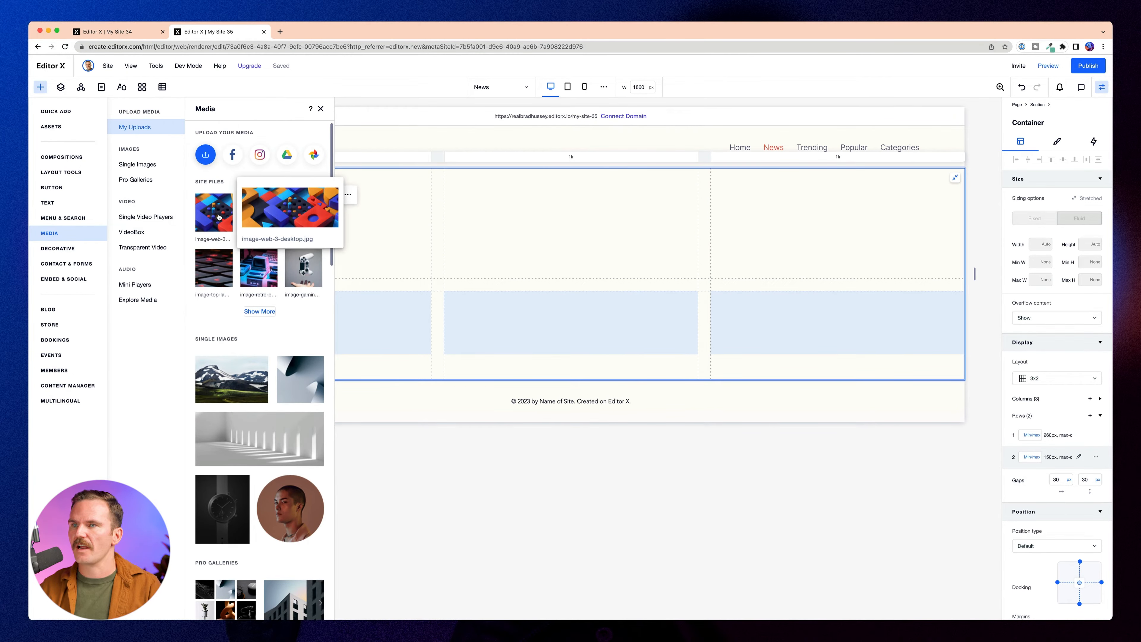
drag(214, 217, 468, 223)
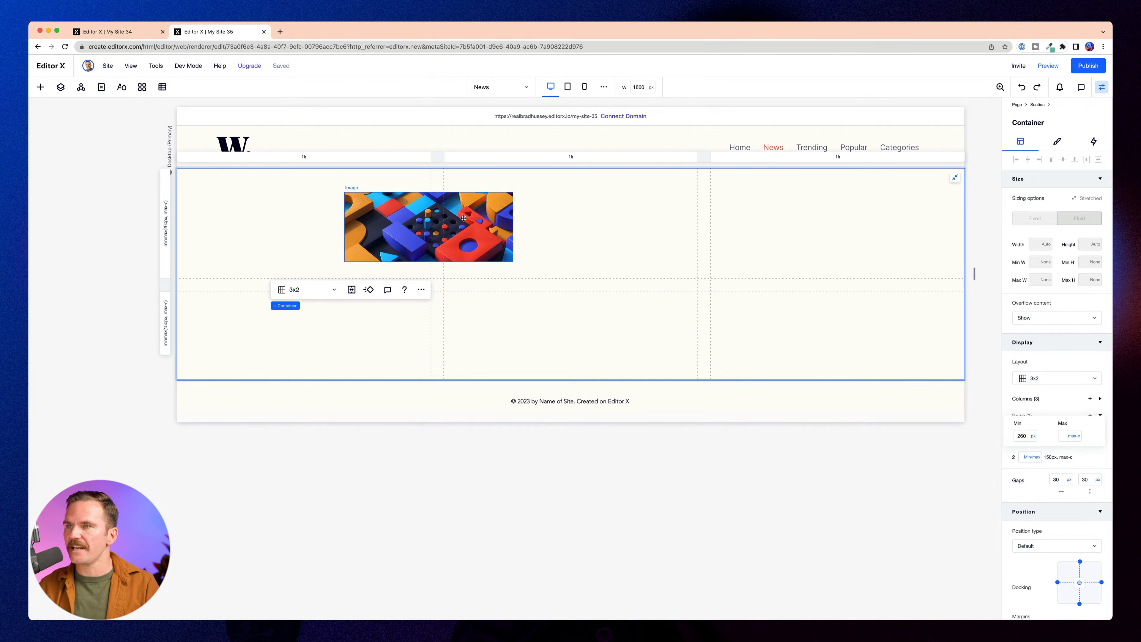
click(463, 218)
click(503, 201)
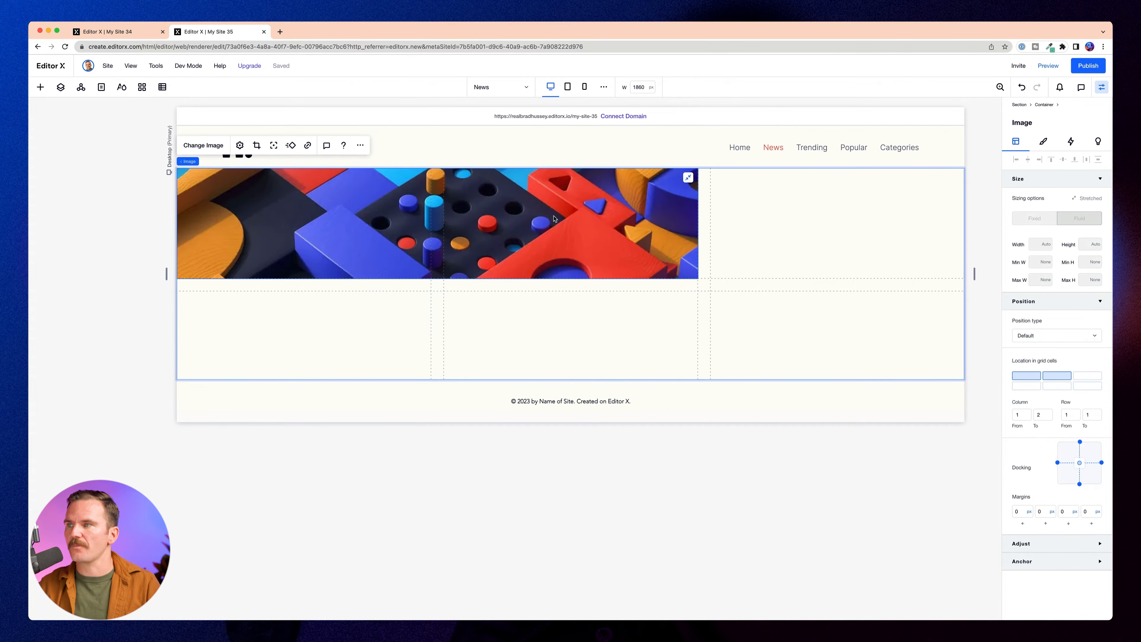
key(ctrl+z)
click(1045, 246)
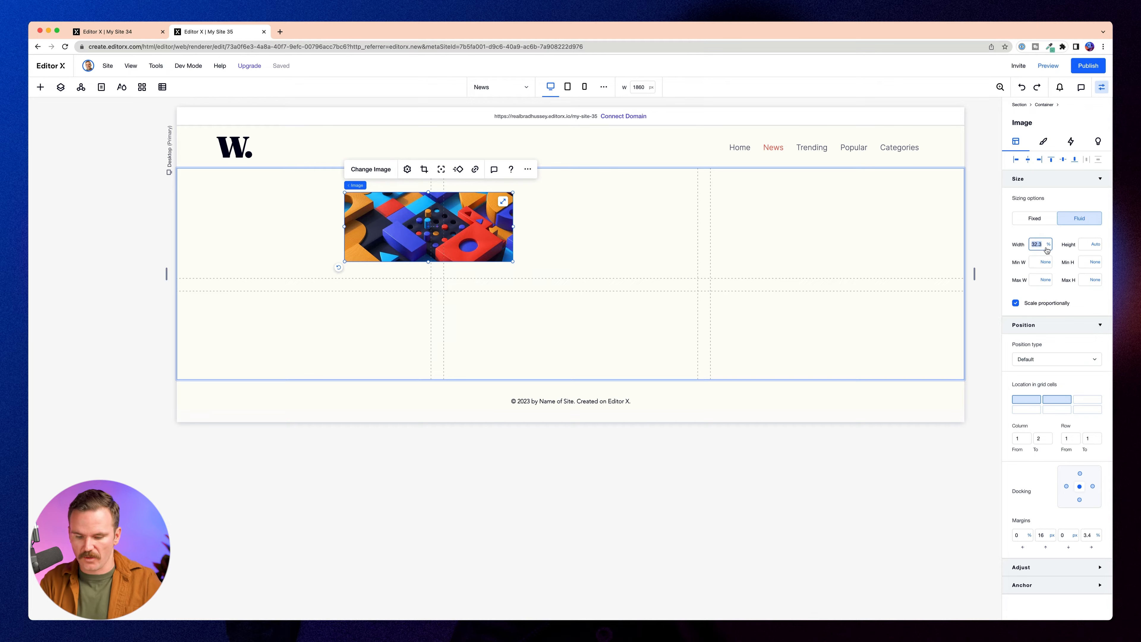
text(100)
key(Return)
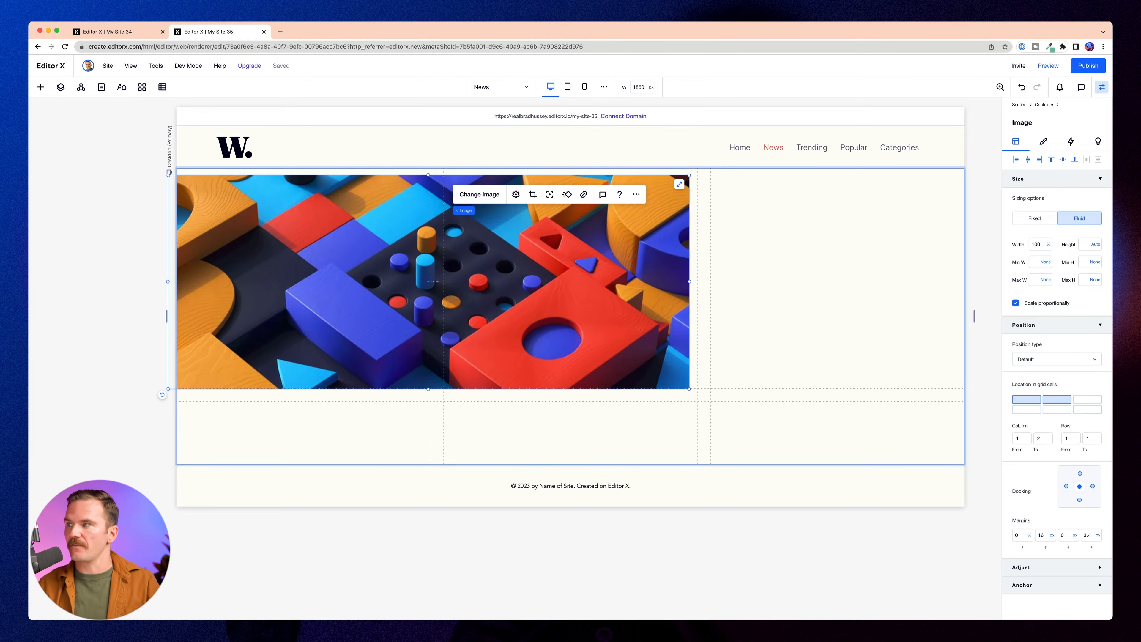
click(1016, 160)
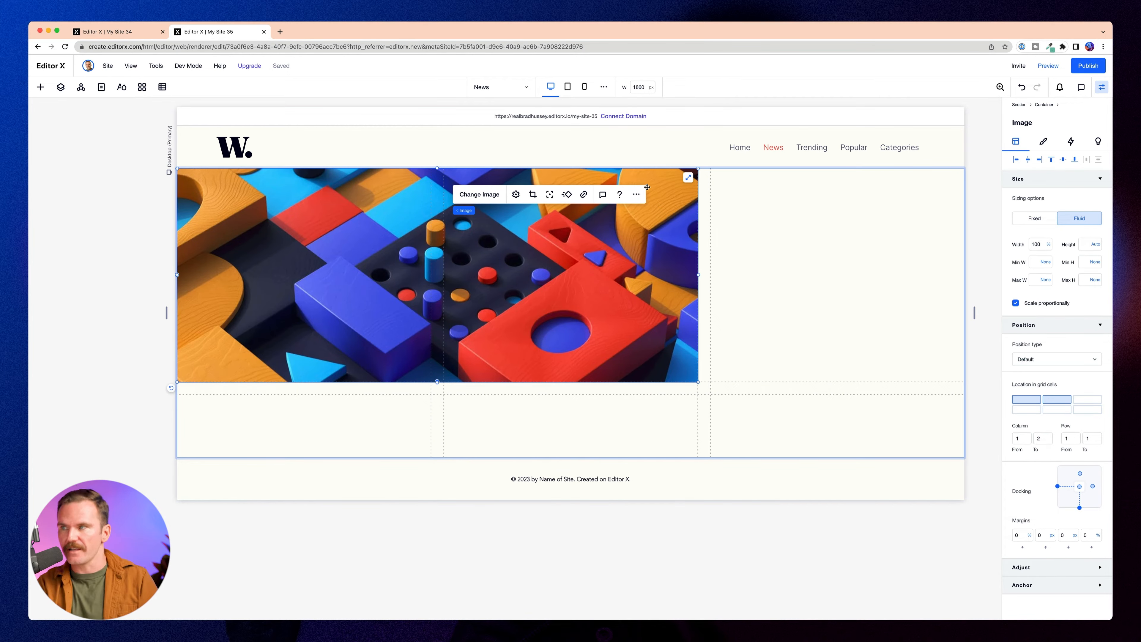
key(super+z)
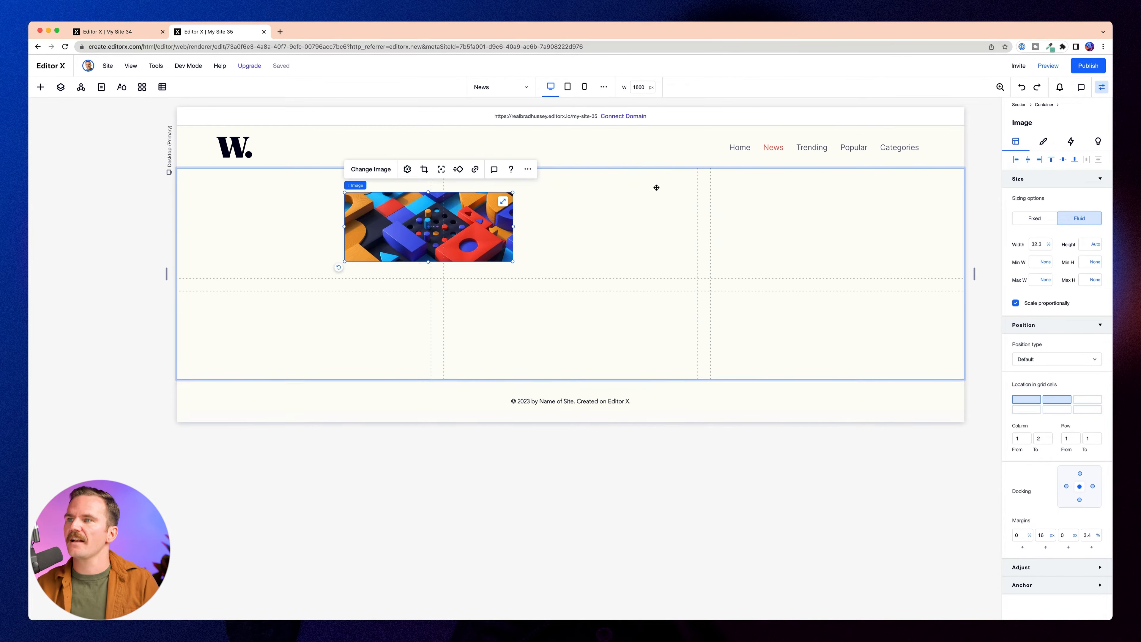
Stretch and unstretch the hero image to reset its margins, and set its fluid width to 100%.
click(502, 202)
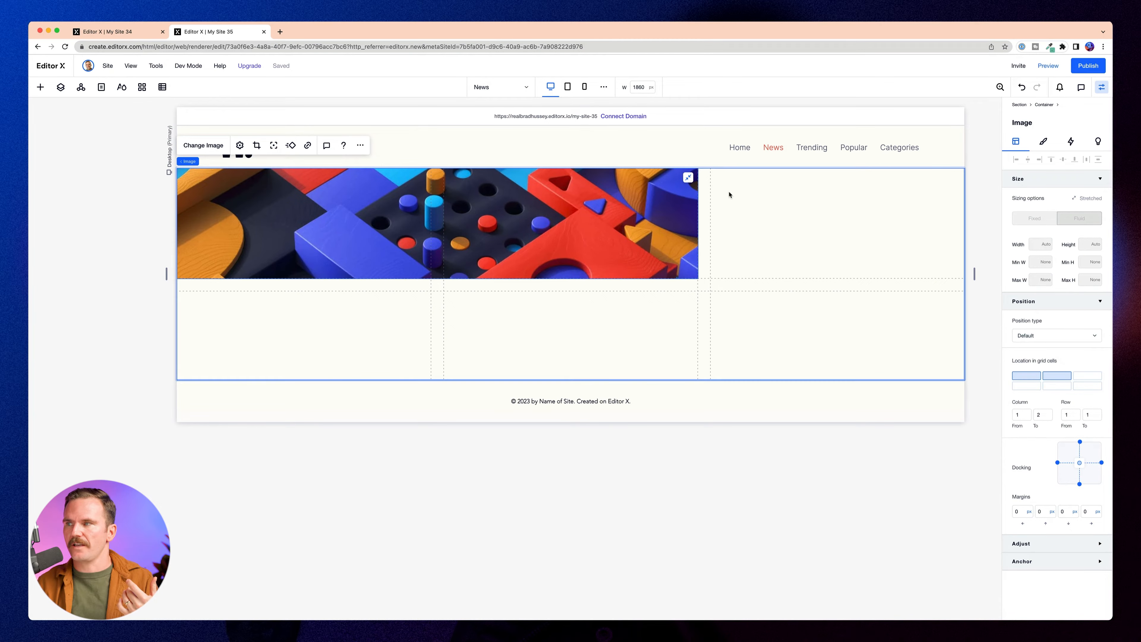
click(687, 177)
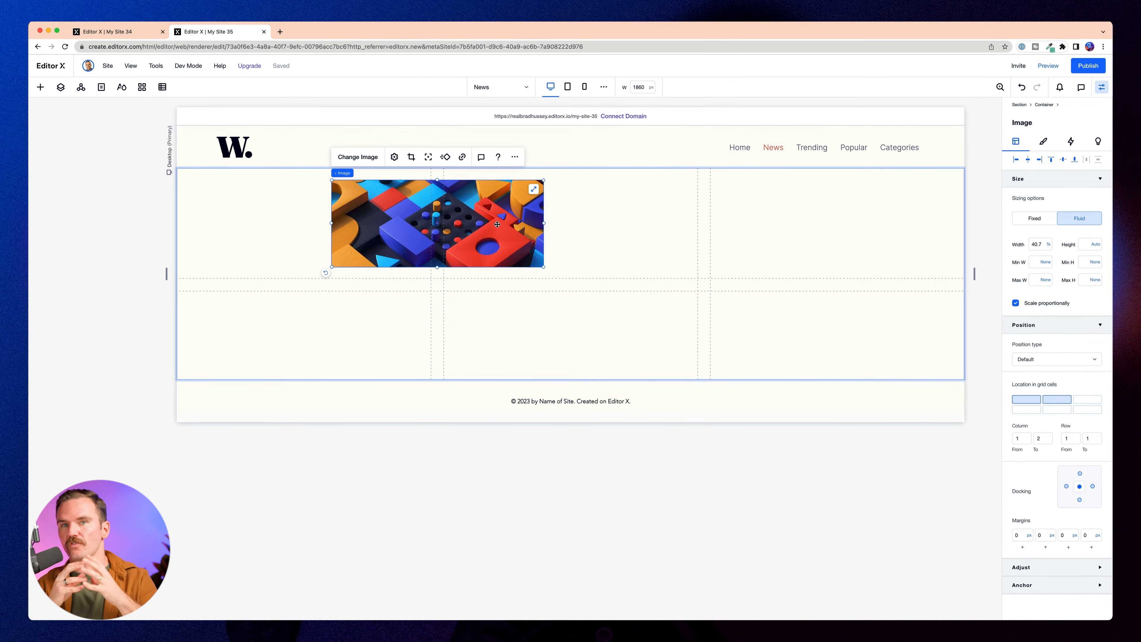
click(1037, 244)
text(10)
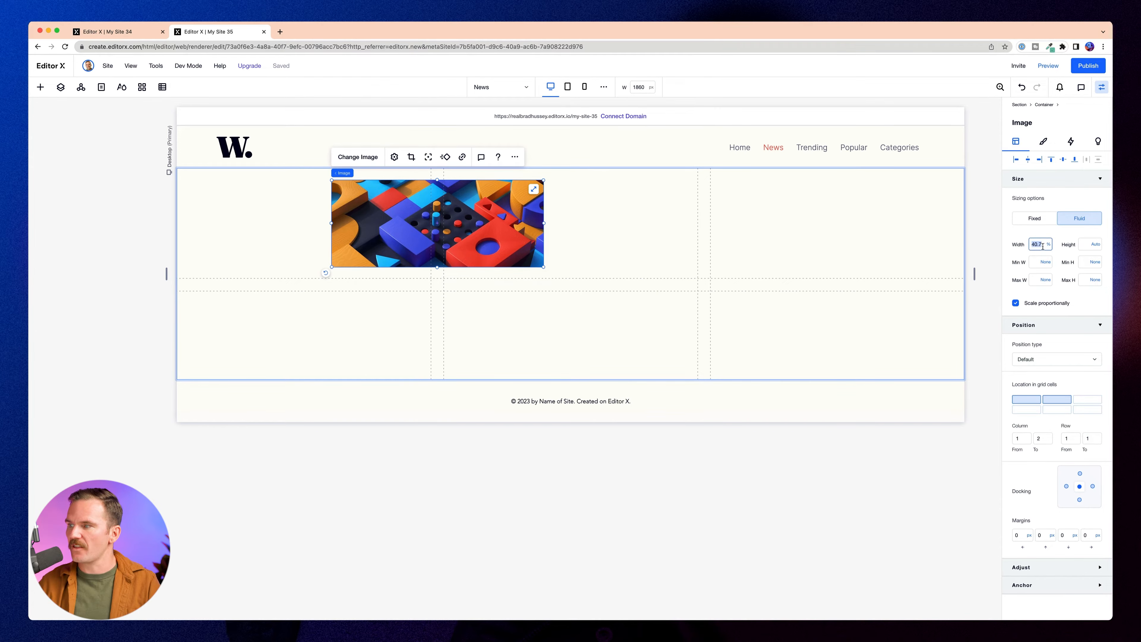
text(0)
key(Return)
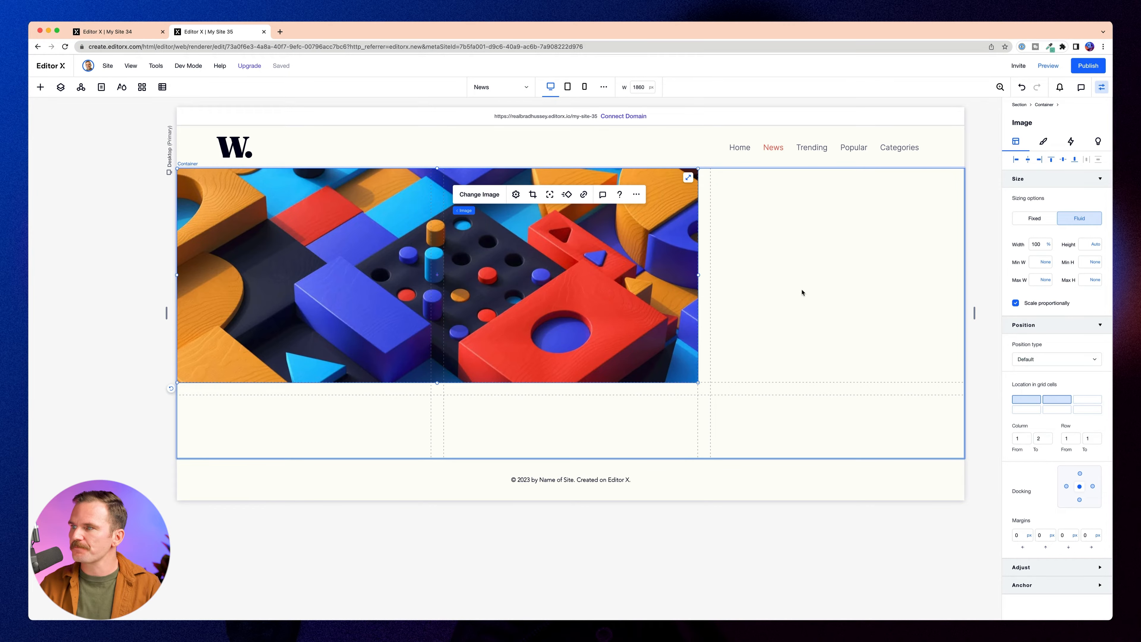
Set the container's left and right margins to 5% each so it lines up with the header.
click(793, 382)
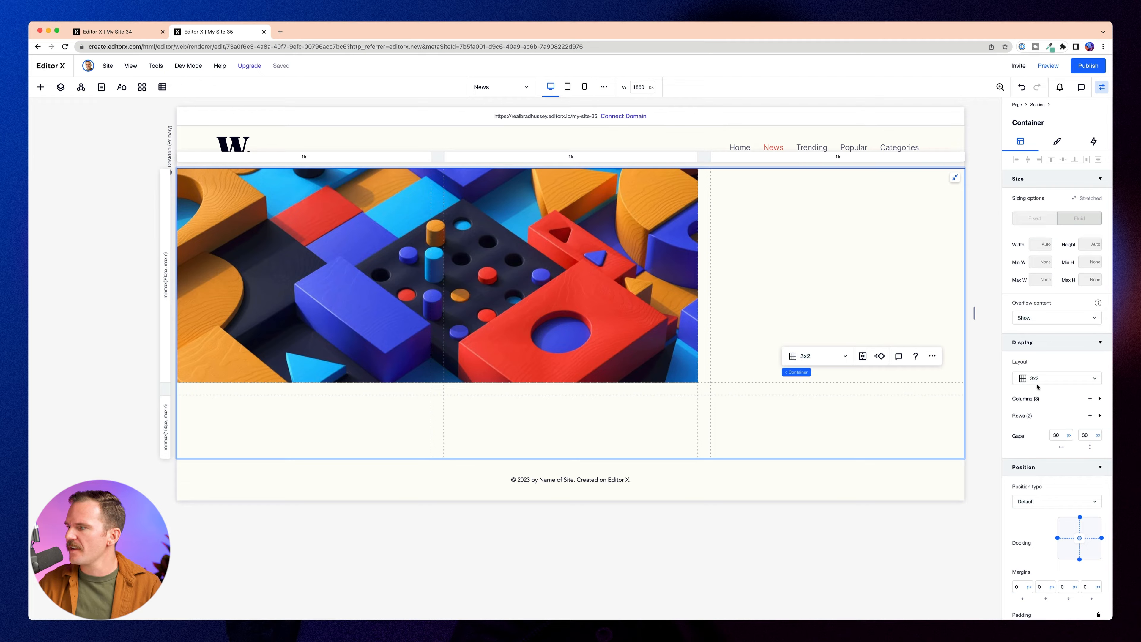
scroll(1026, 473, down, 2)
click(1020, 515)
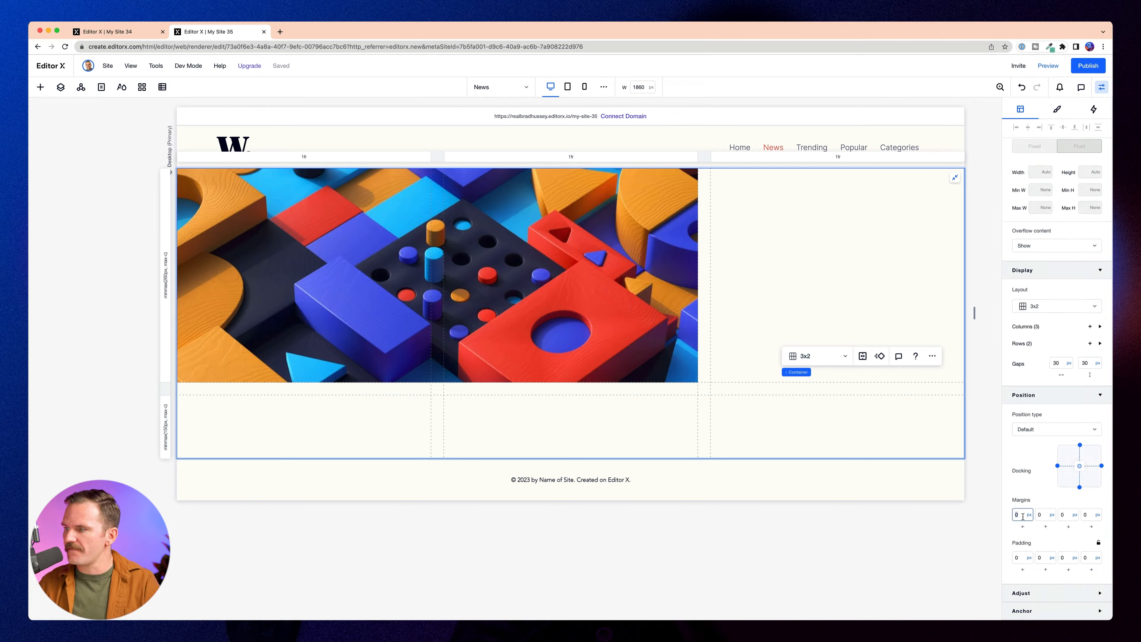
click(1086, 516)
text(5%)
key(Tab)
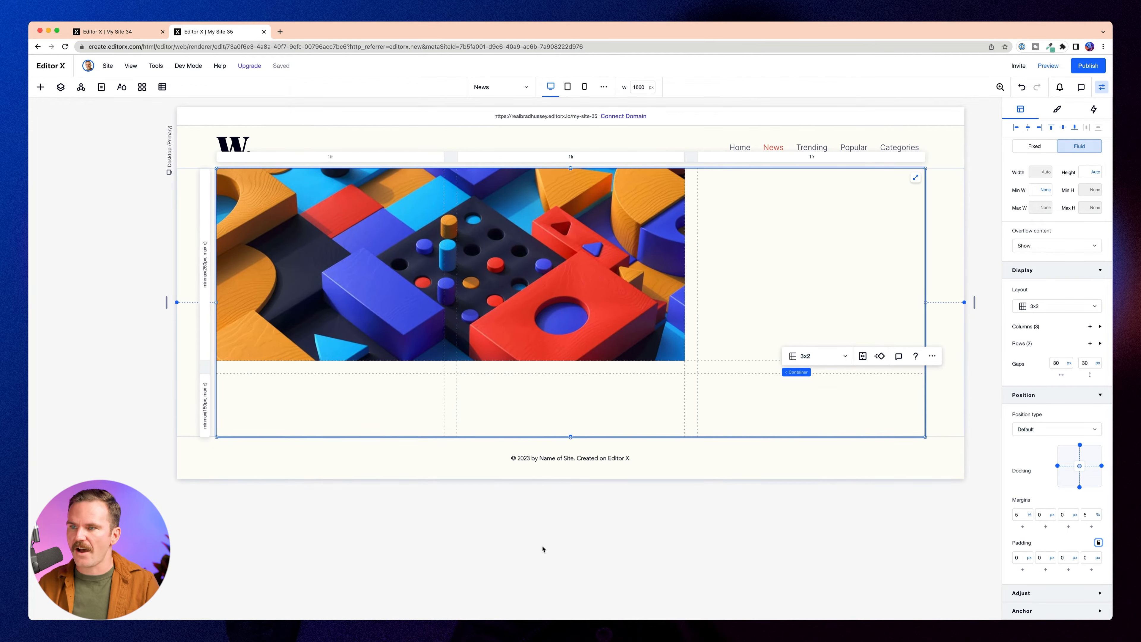
click(141, 210)
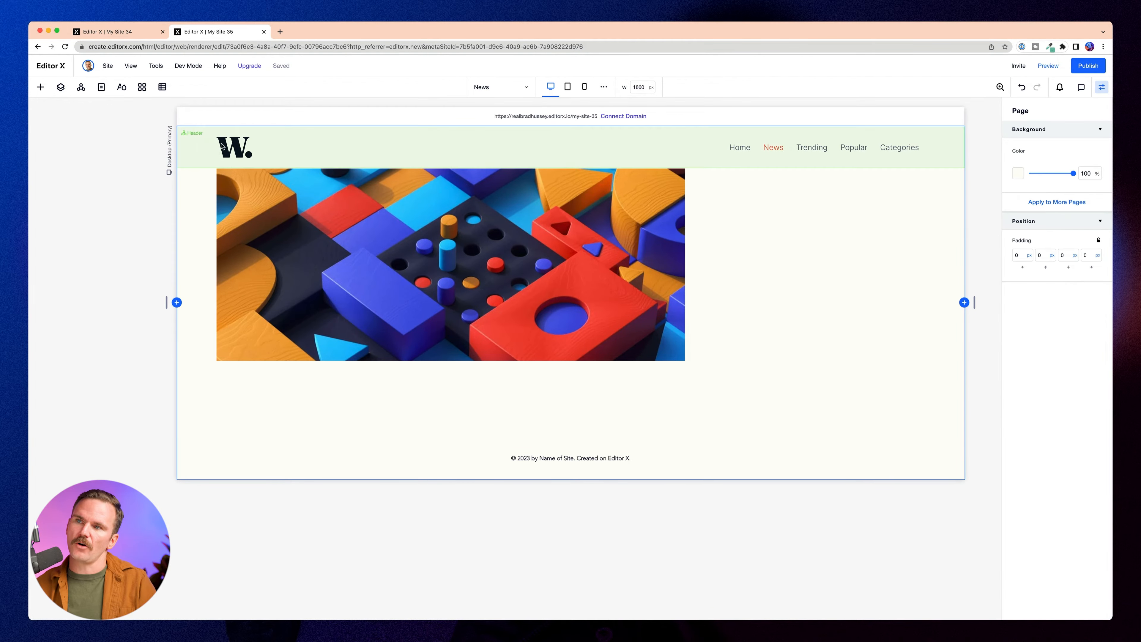
Add a Heading 1 text in the second row's first column and fill it with "The Bright Future of Web 3.0?" copied from Figma.
key(super+Tab)
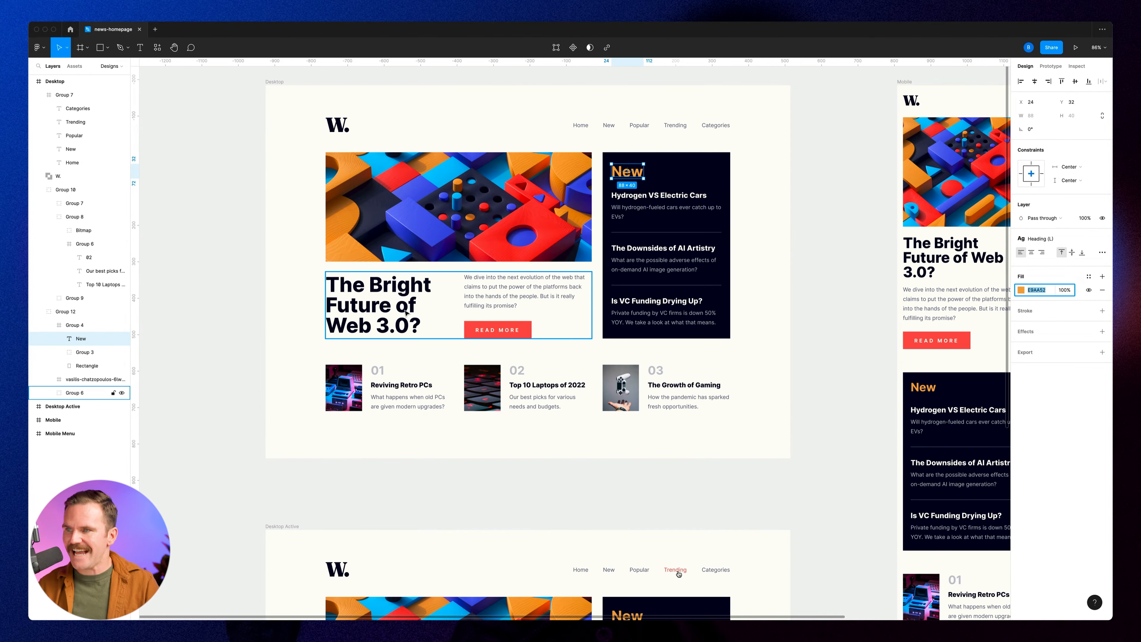
key(super+Tab)
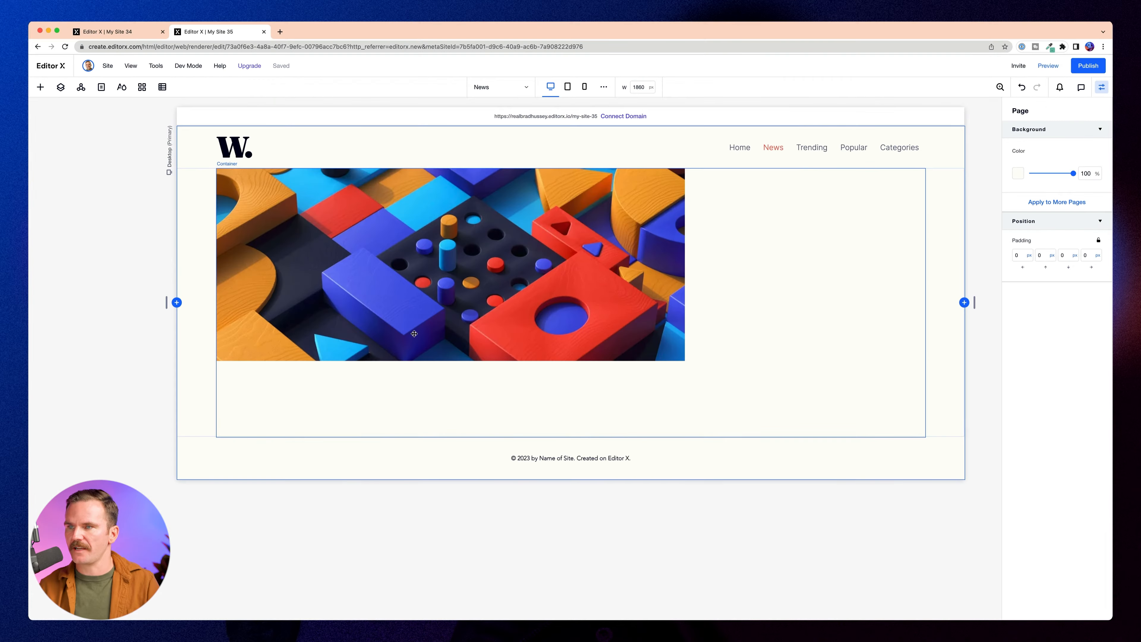
click(40, 87)
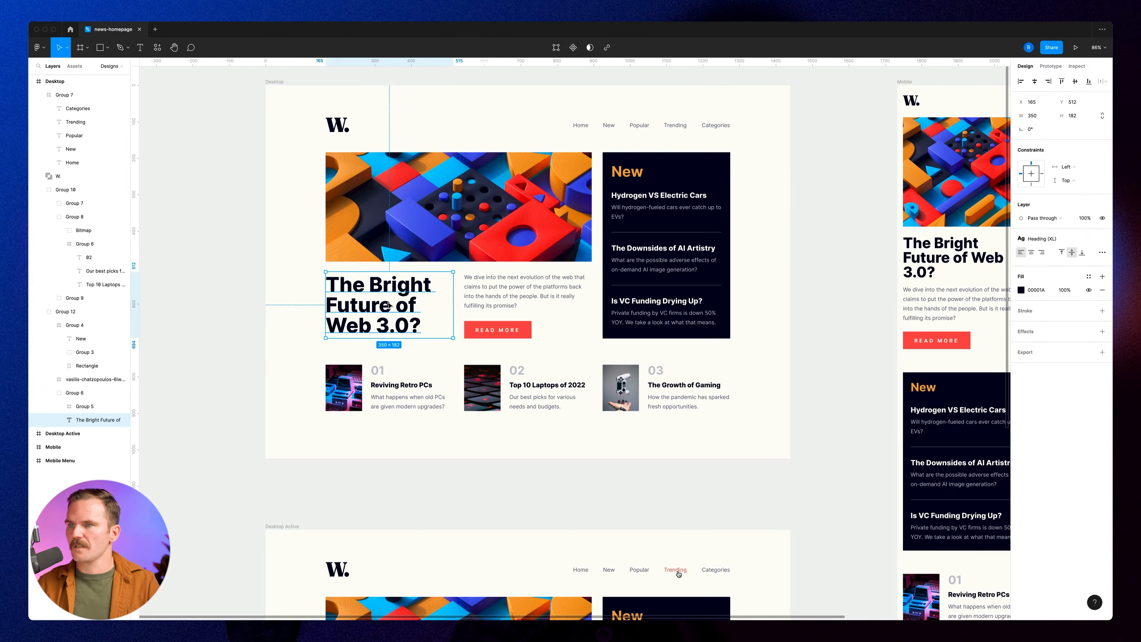
double_click(387, 302)
key(super+c)
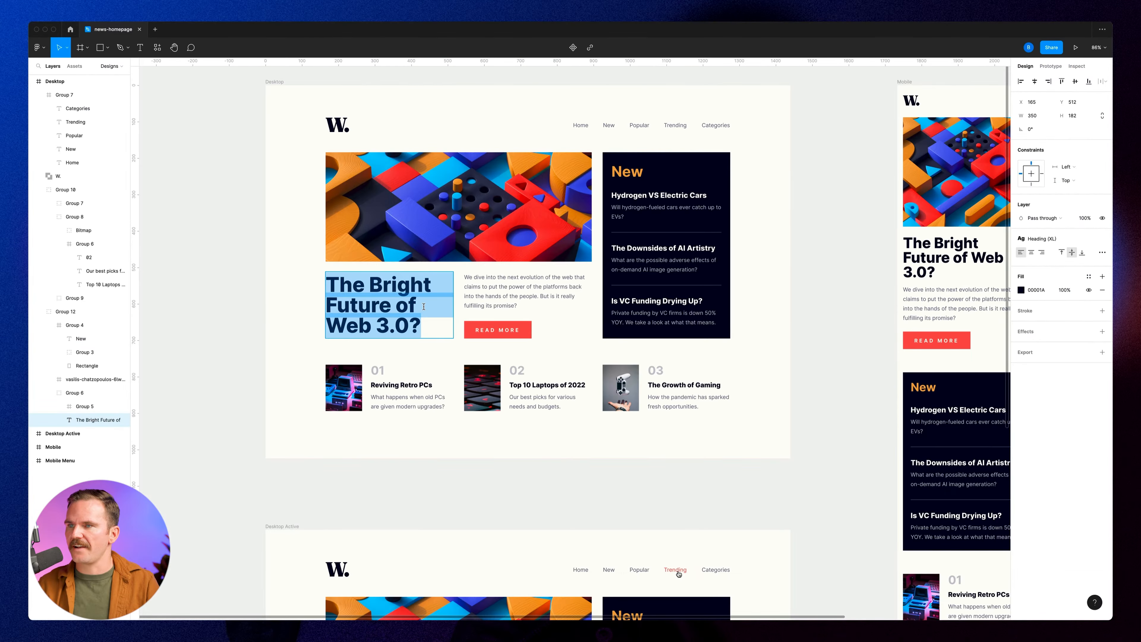
key(super+Tab)
double_click(353, 401)
key(super+v)
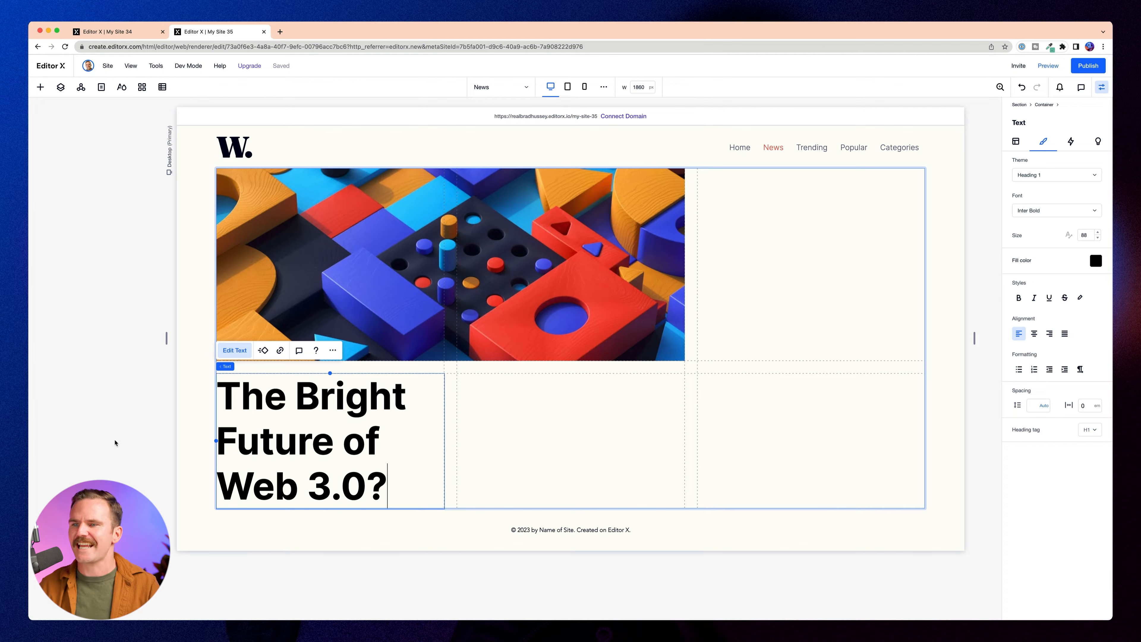
click(115, 443)
Turn on text scaling for the heading with sizes from 32 to 60, and narrow the canvas to 1842 px.
click(298, 443)
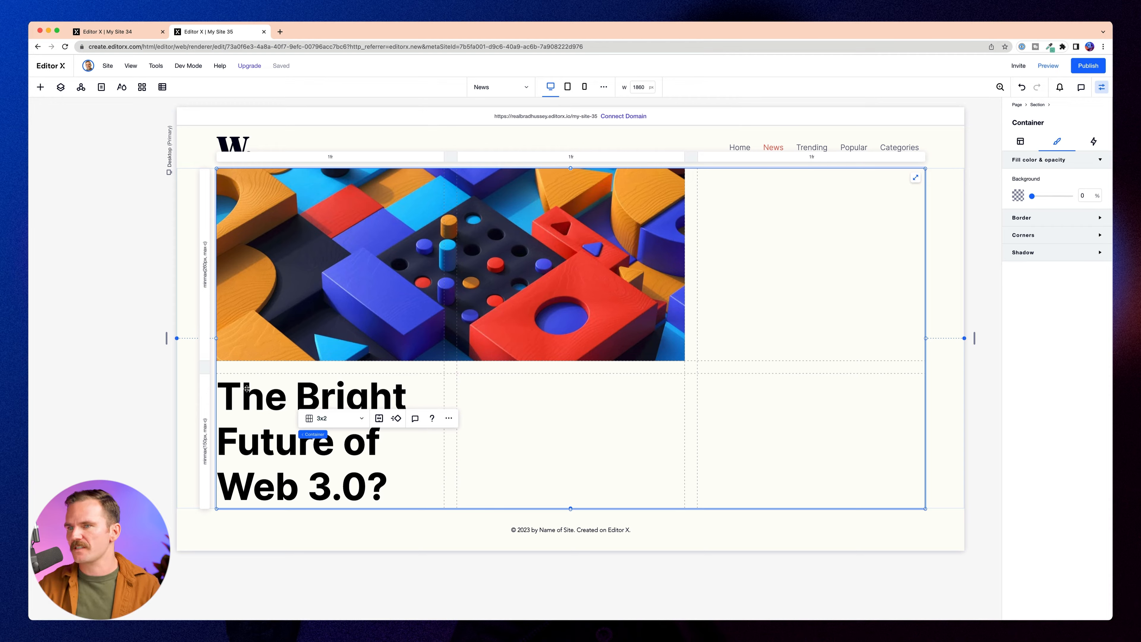
click(324, 438)
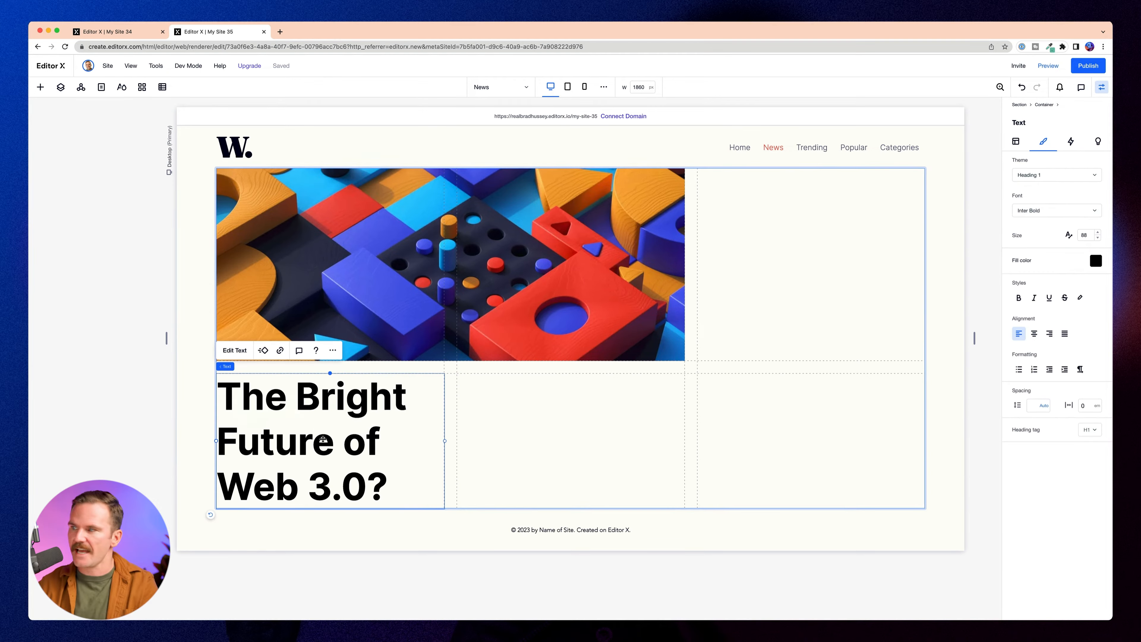
click(1069, 234)
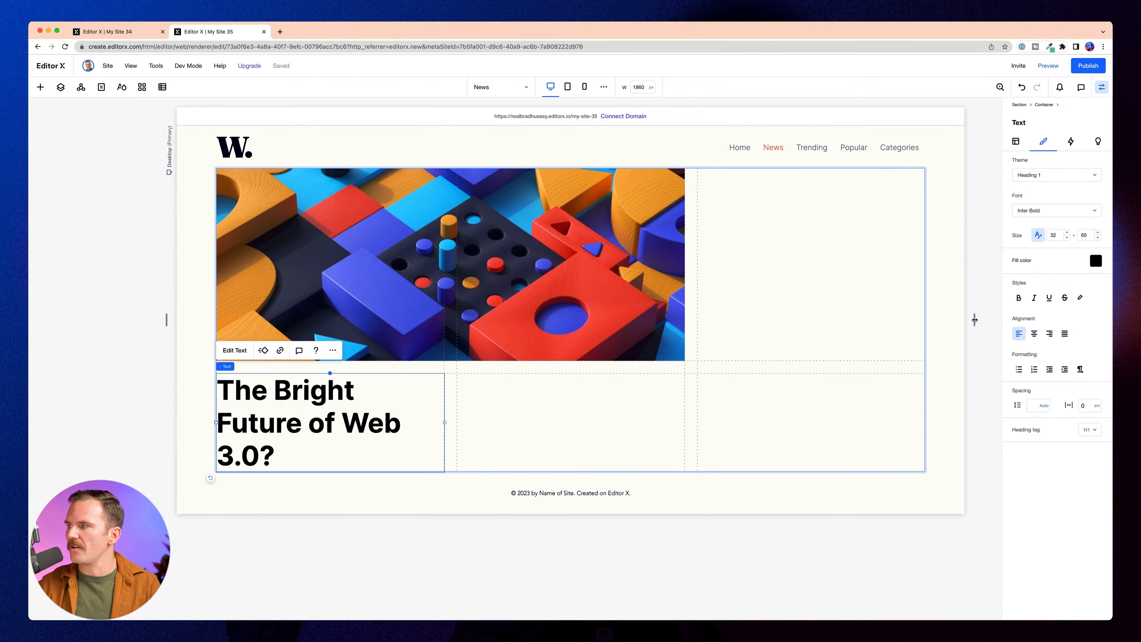
mouse_move(973, 320)
mouse_down()
mouse_move(863, 323)
mouse_move(970, 320)
mouse_up()
Add the Paragraph 1 text "We dive into the next evolution of the web…" beside the heading and color it with the dark slate theme color.
click(40, 87)
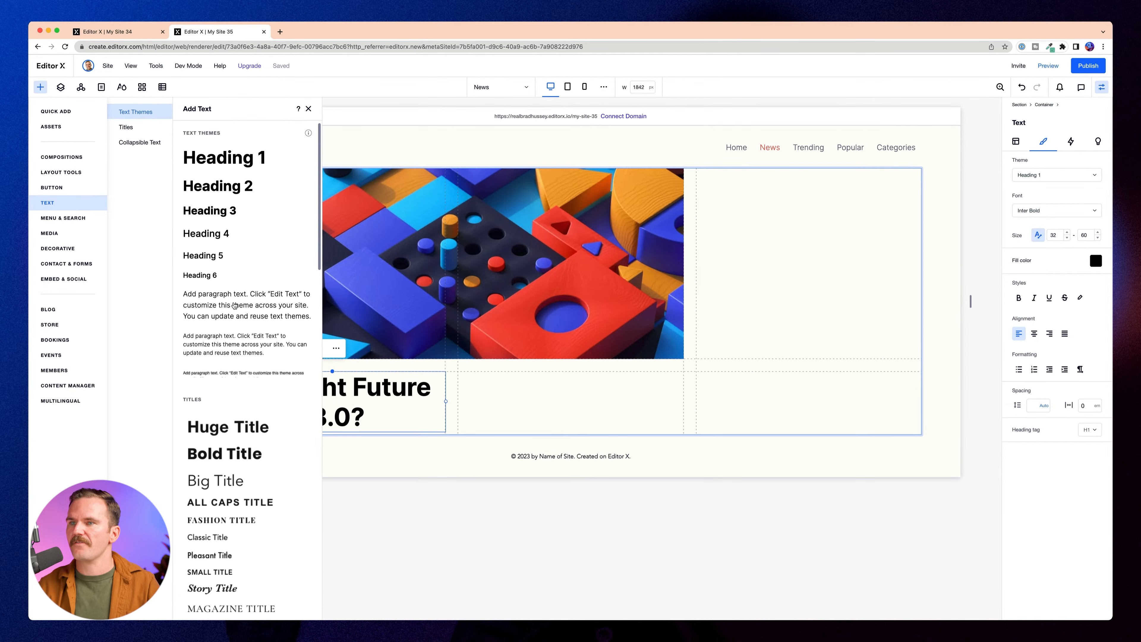
drag(252, 305, 496, 396)
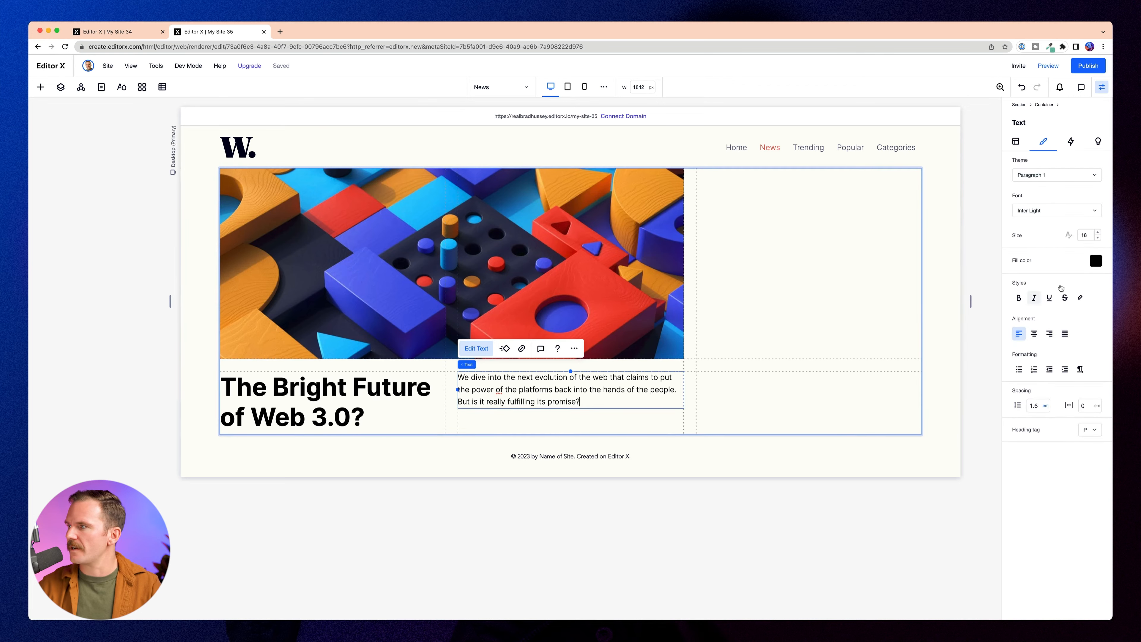
key(cmd+a)
click(1096, 260)
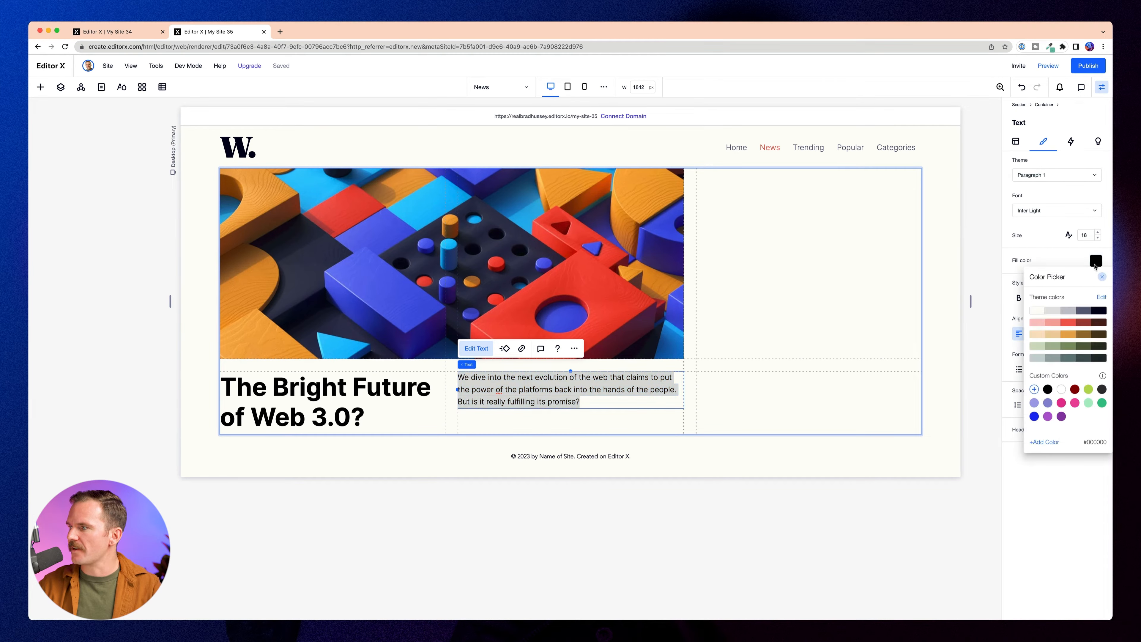
click(1083, 311)
click(490, 421)
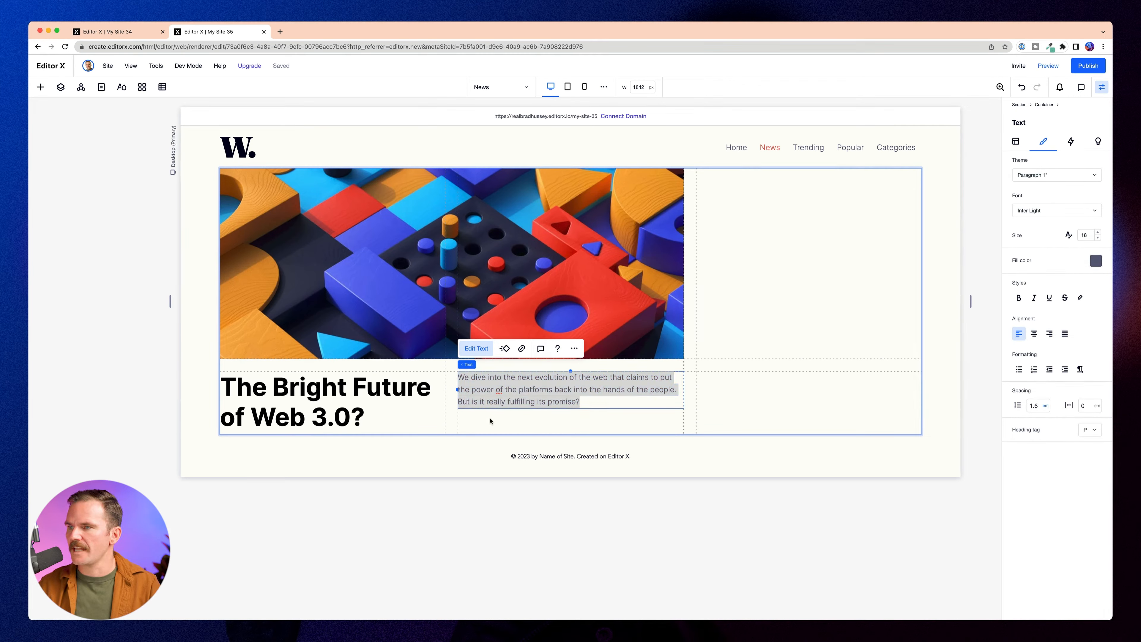
Add the styled Apply button below the paragraph in the second column.
click(47, 92)
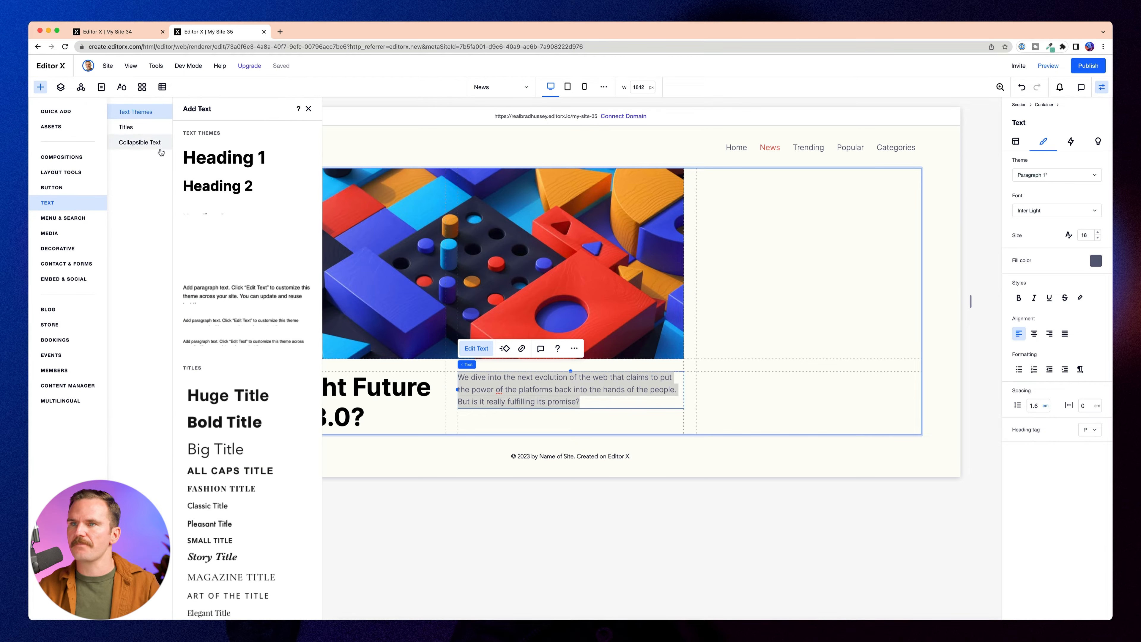
click(68, 188)
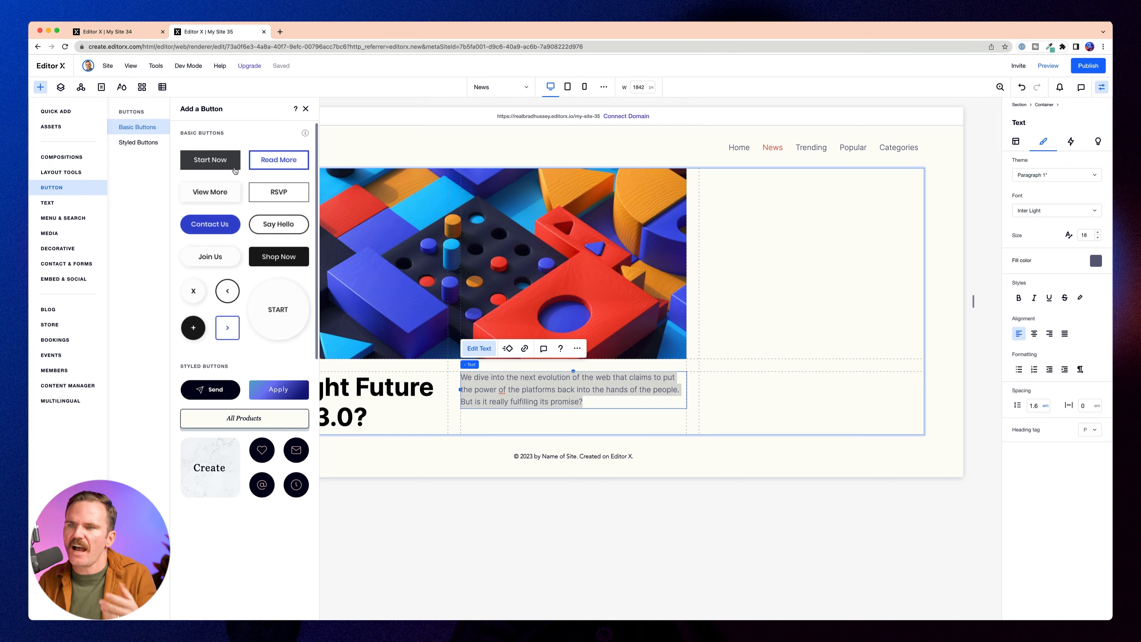
drag(234, 171, 505, 419)
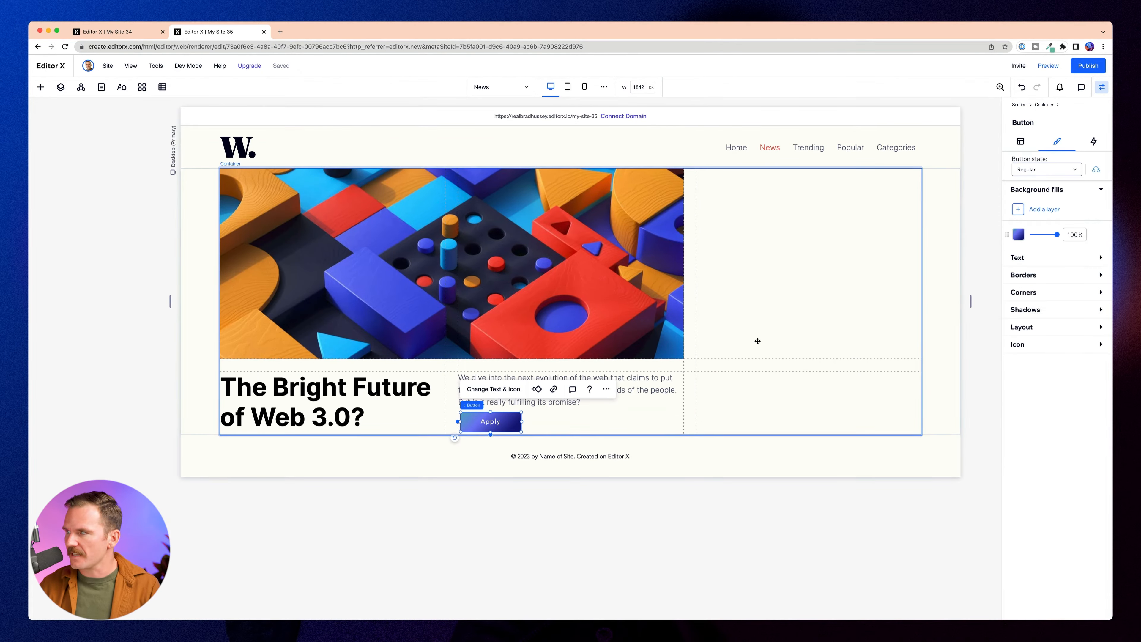
Replace the Apply button's gradient background with the solid red theme color #F15D51.
click(1018, 234)
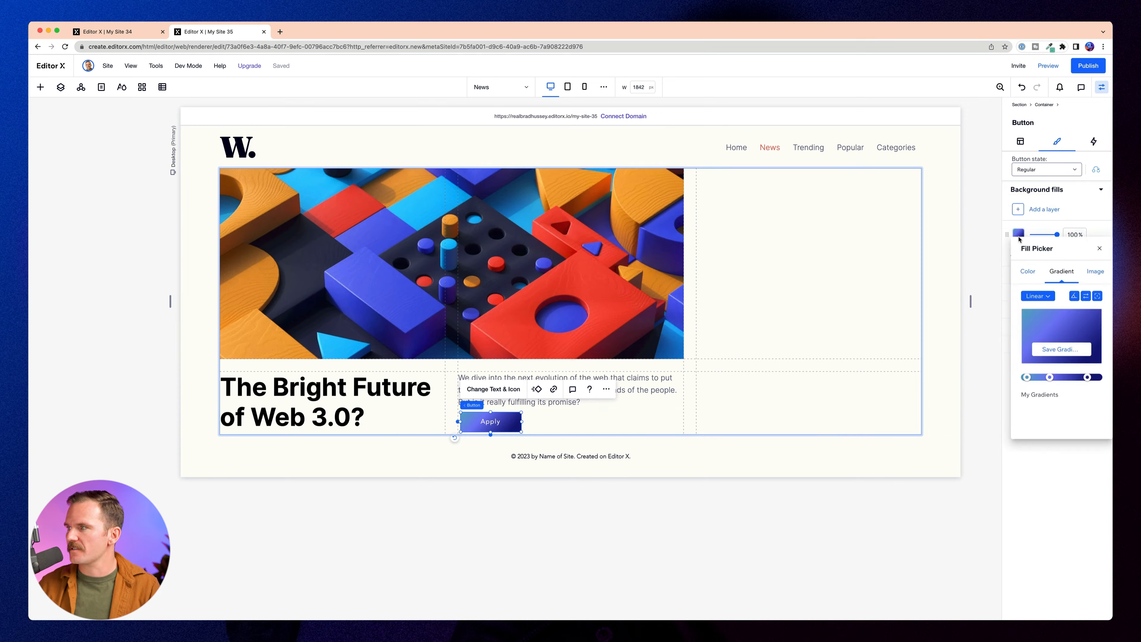
click(1030, 275)
click(1061, 324)
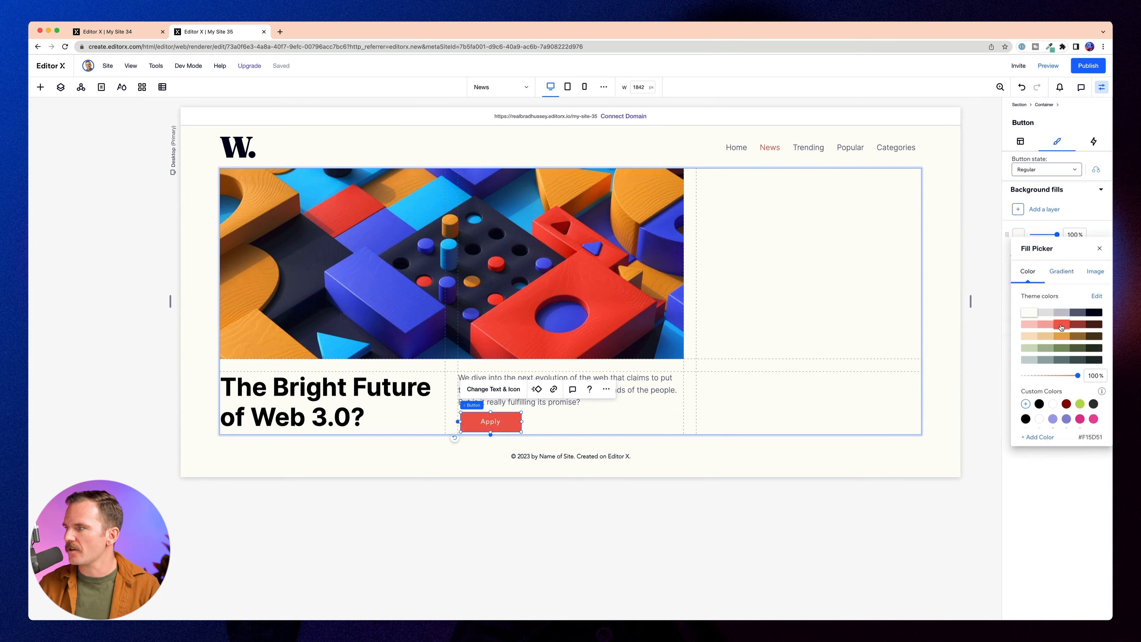
click(1068, 224)
click(1096, 234)
click(1043, 246)
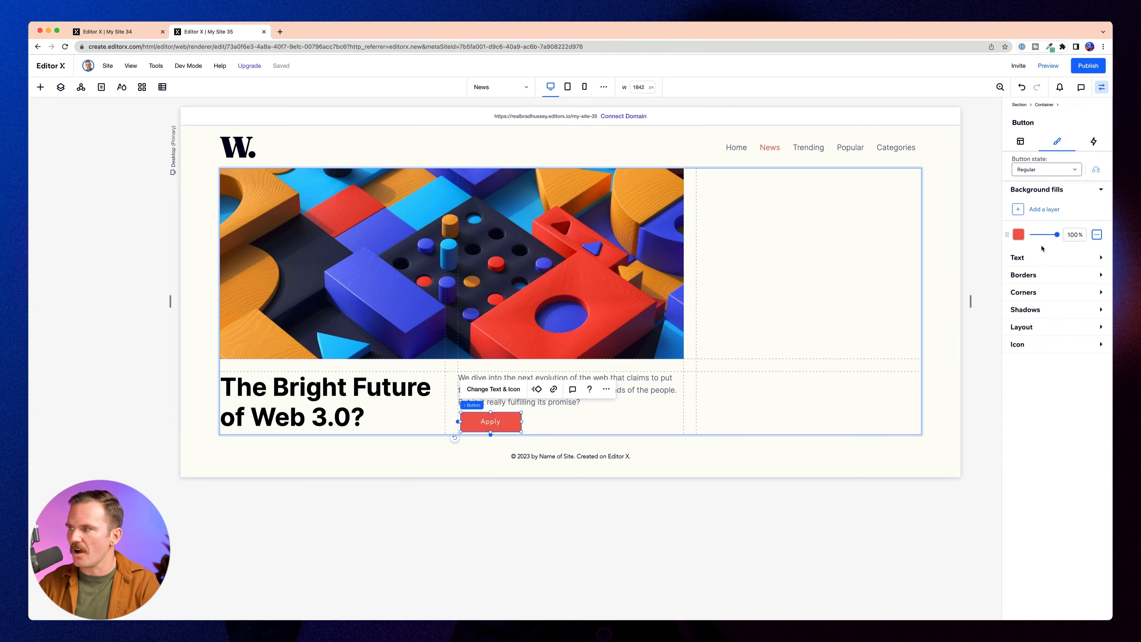
Align the button to its cell's left edge, stack it with the paragraph above, and select the paragraph inside the stack.
click(1020, 141)
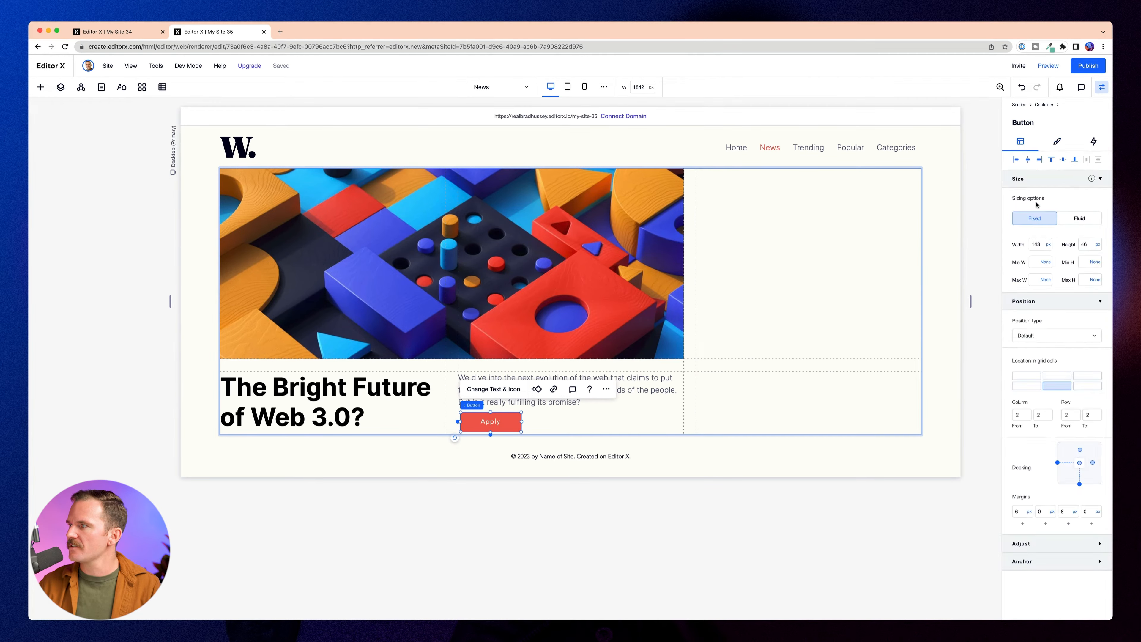
click(1015, 159)
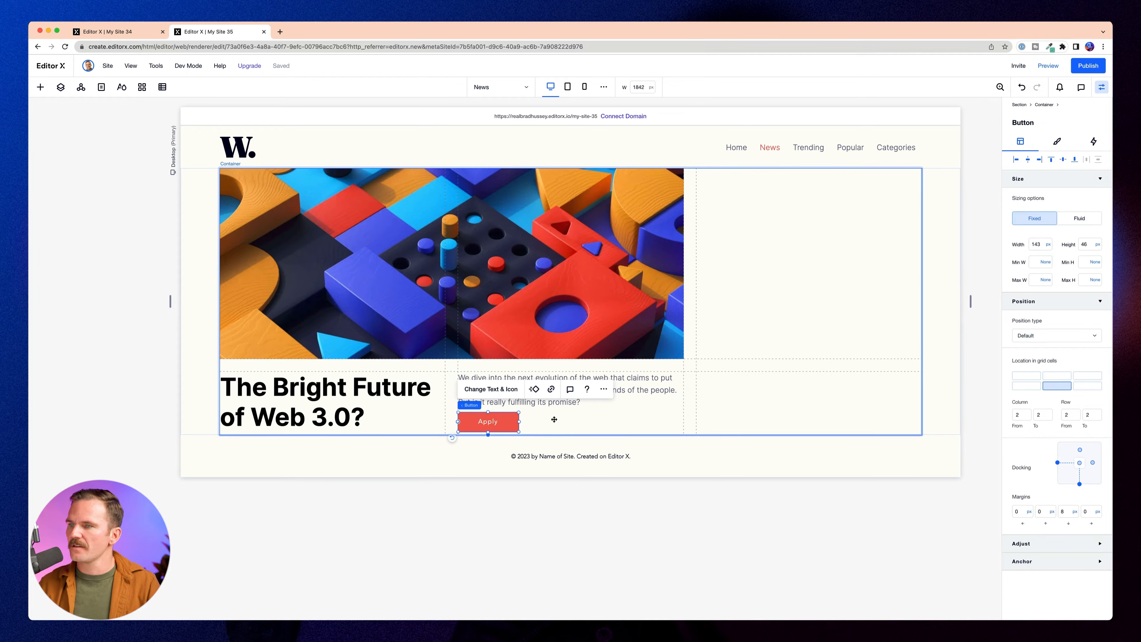
shift+click(647, 382)
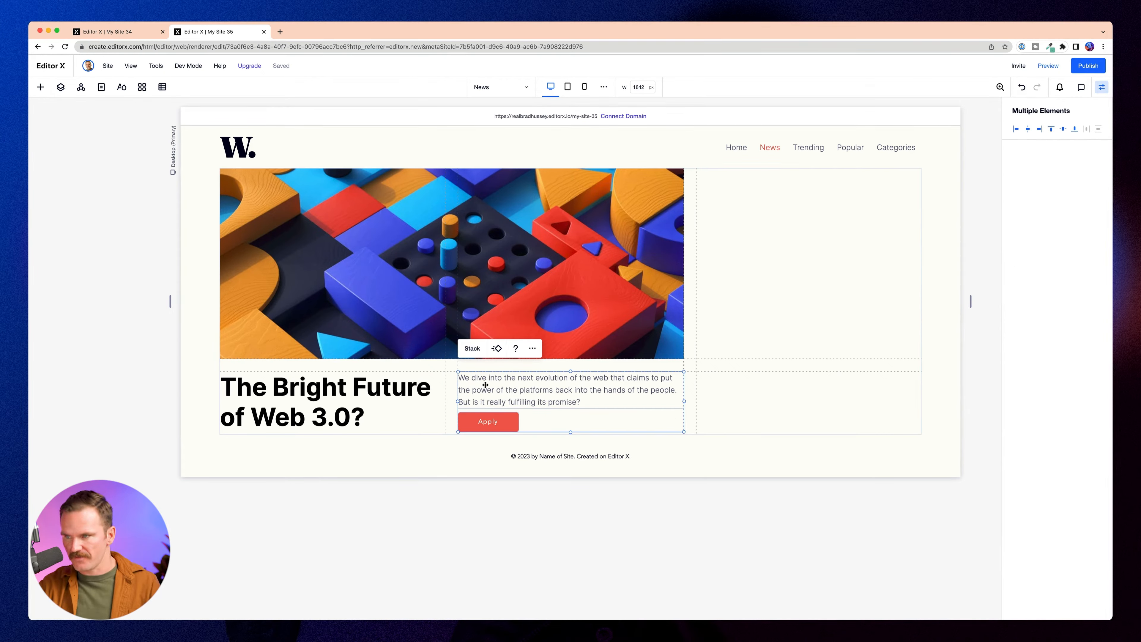
click(472, 349)
click(512, 403)
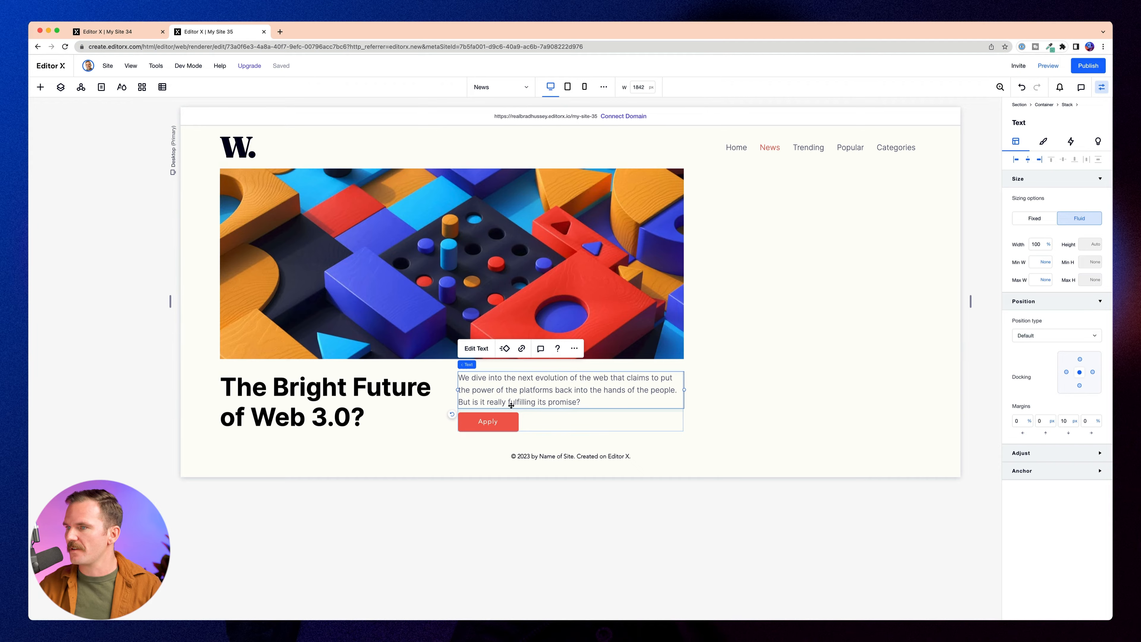
Set the item spacing of the stack holding the paragraph and button to 30 px.
click(535, 410)
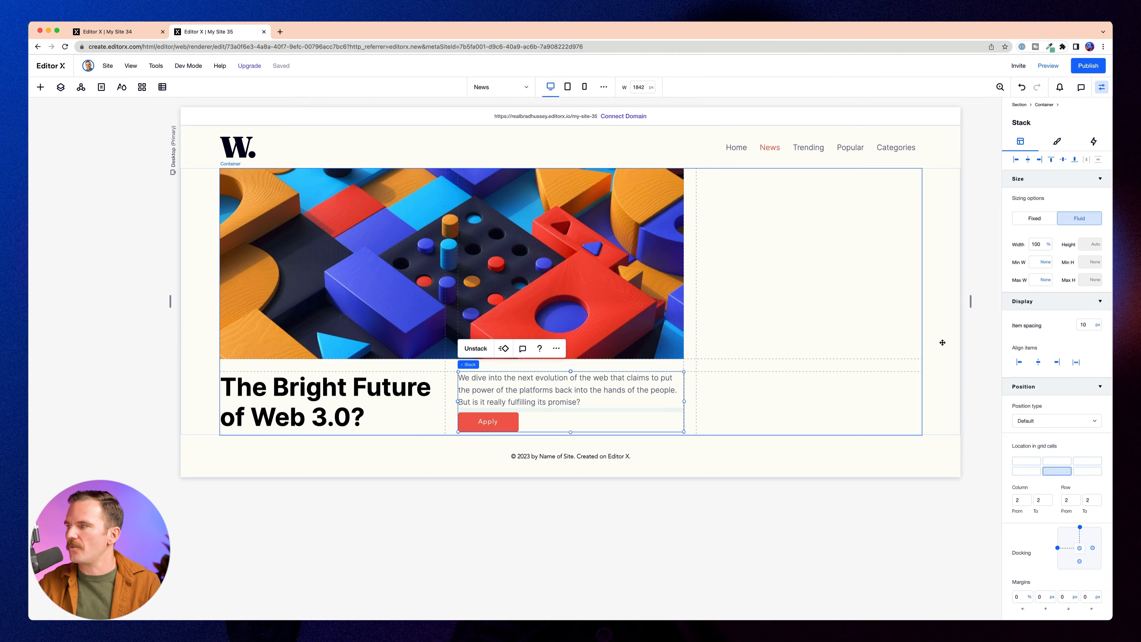
click(1087, 324)
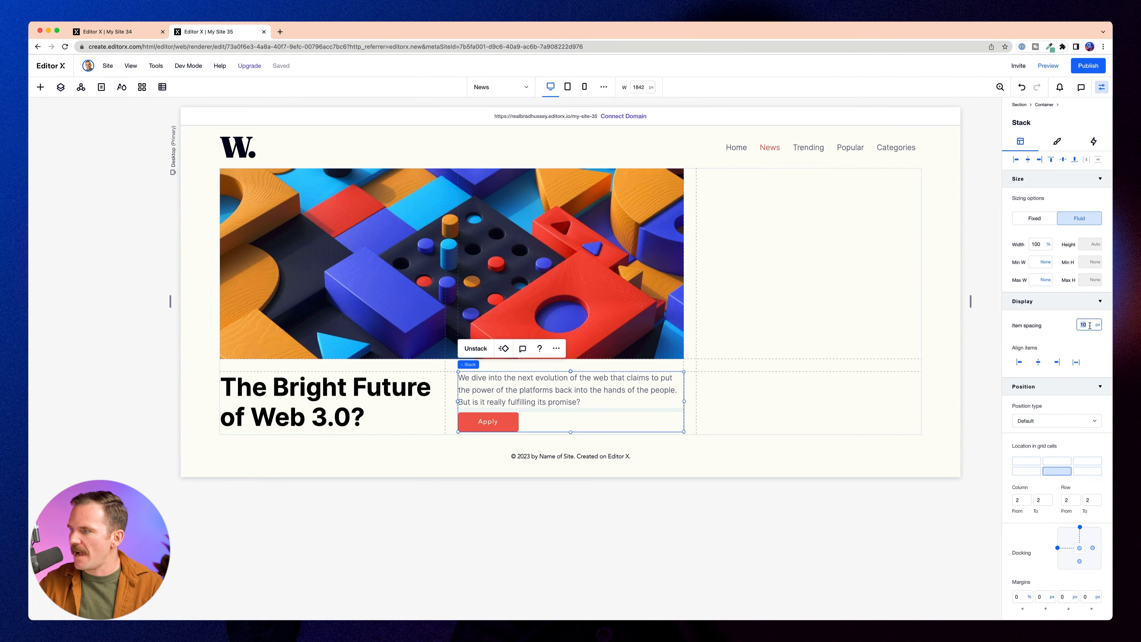
text(30)
Restyle the stacked button as READ MORE, with Paragraph 1 text, 0.25 em character spacing, square corners and a near-black hover background.
click(488, 430)
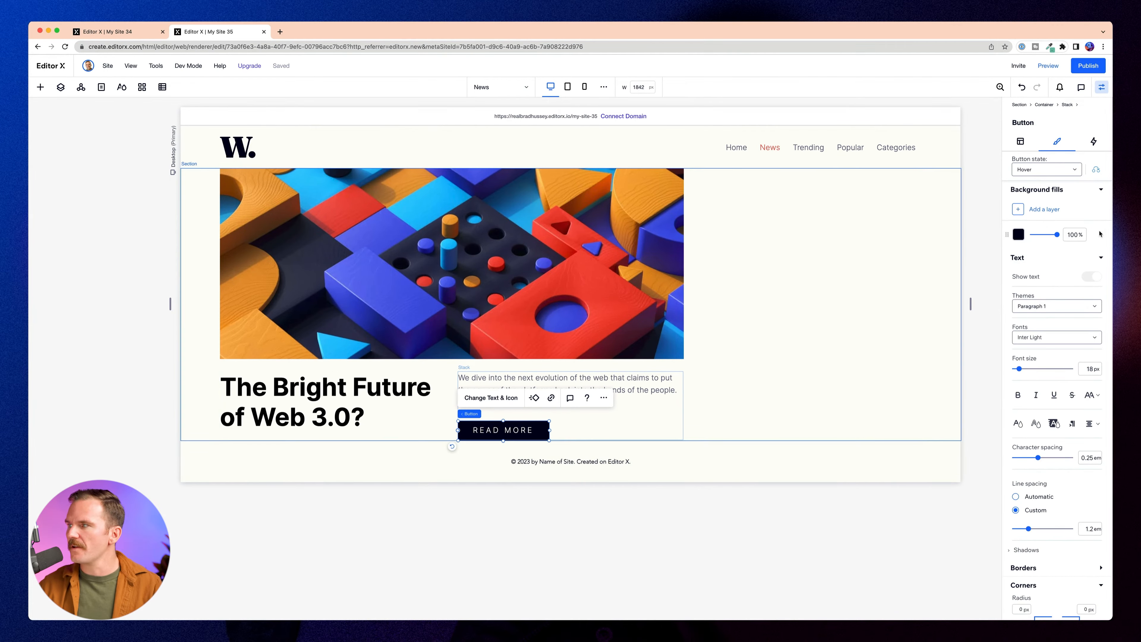
click(1102, 88)
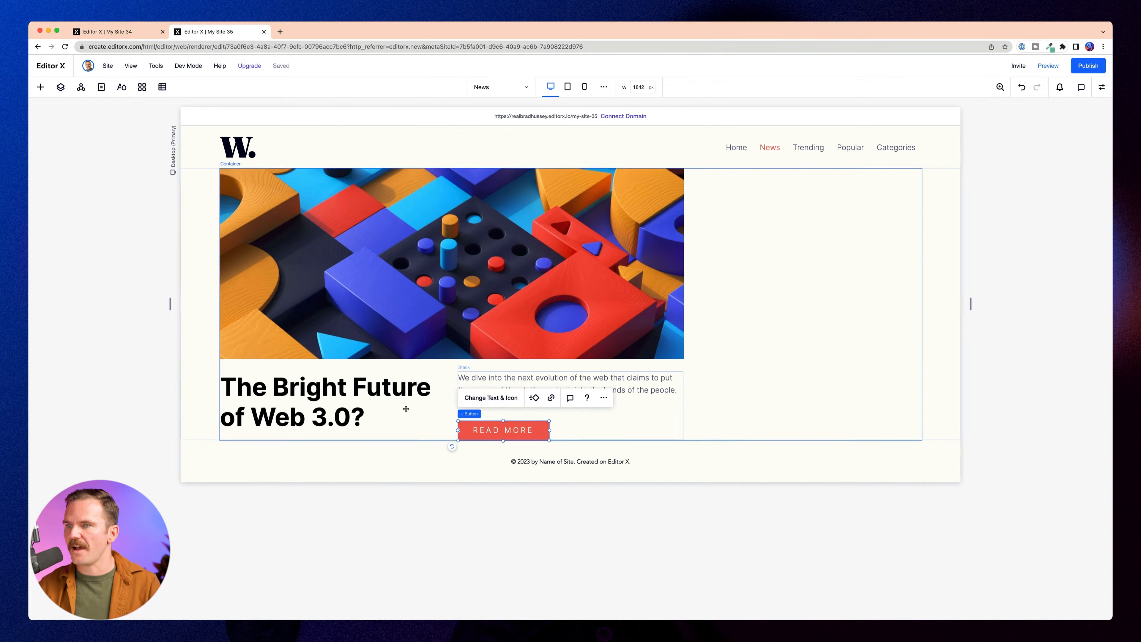
key(super+Tab)
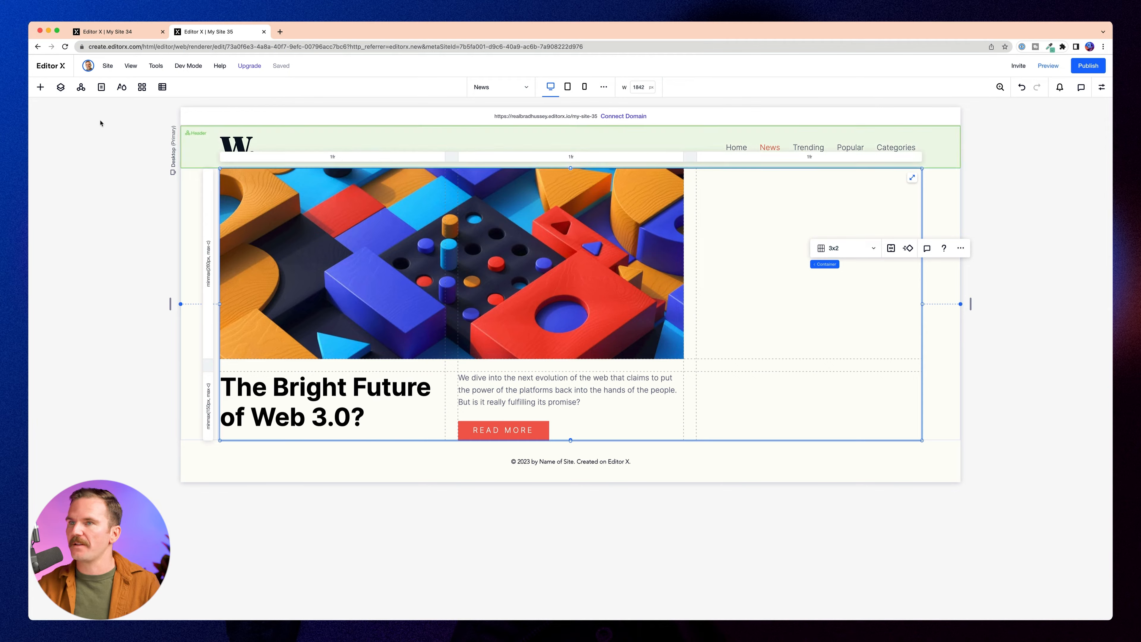
Add an empty gray container to the first row of the grid's third column and stretch it to fill the cell.
click(40, 87)
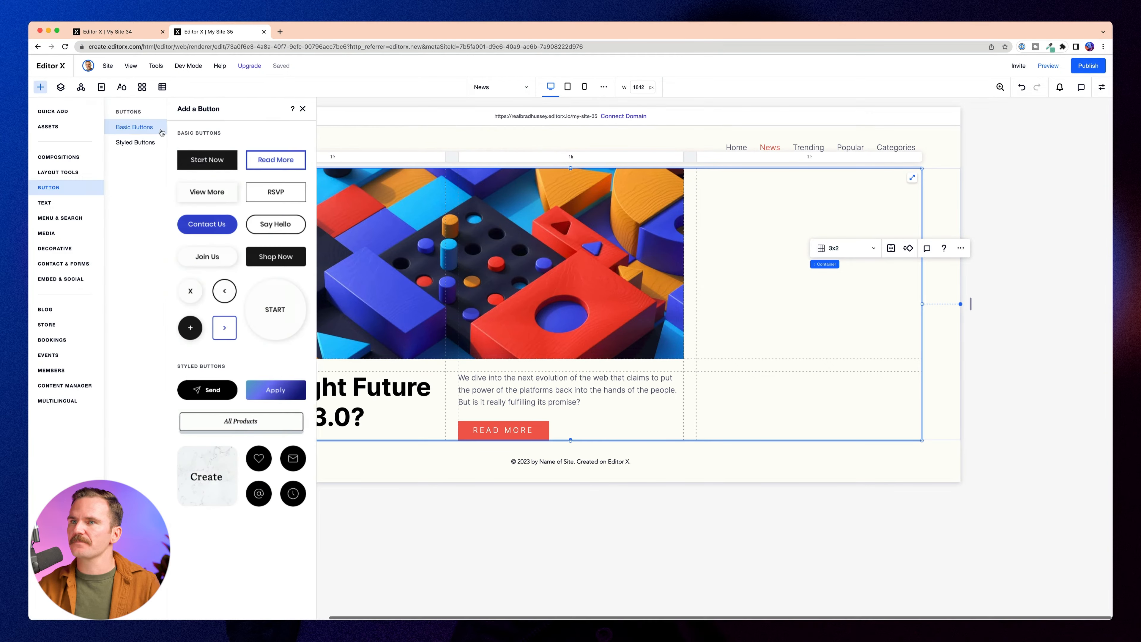
drag(181, 247, 791, 263)
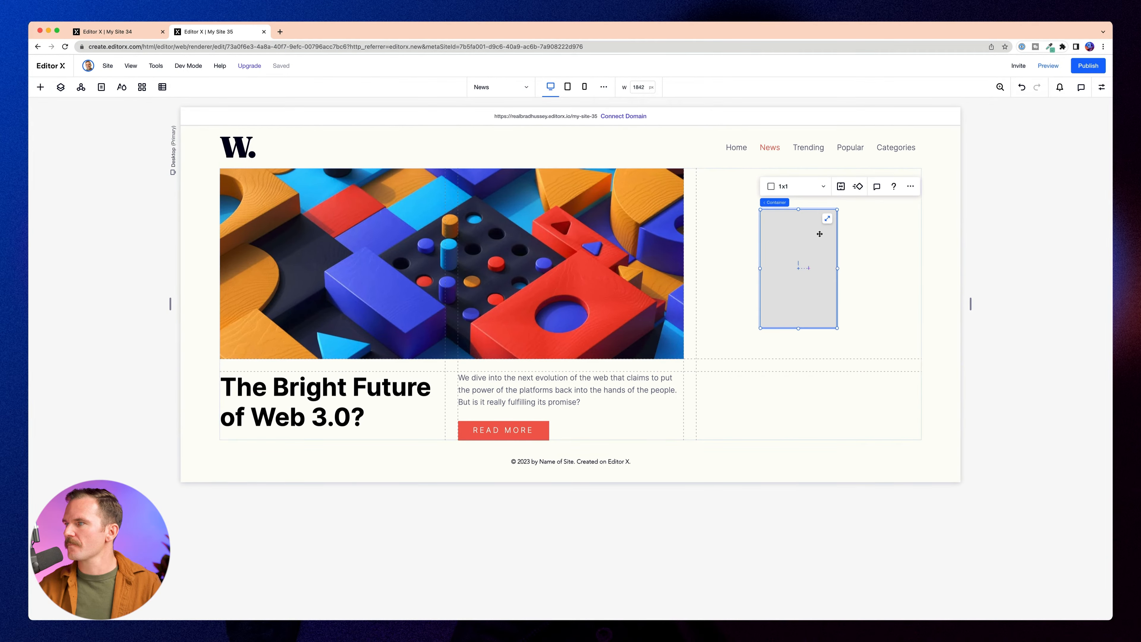
click(826, 220)
Extend the gray container's grid location to span rows 1 to 2 of the third column.
click(1102, 87)
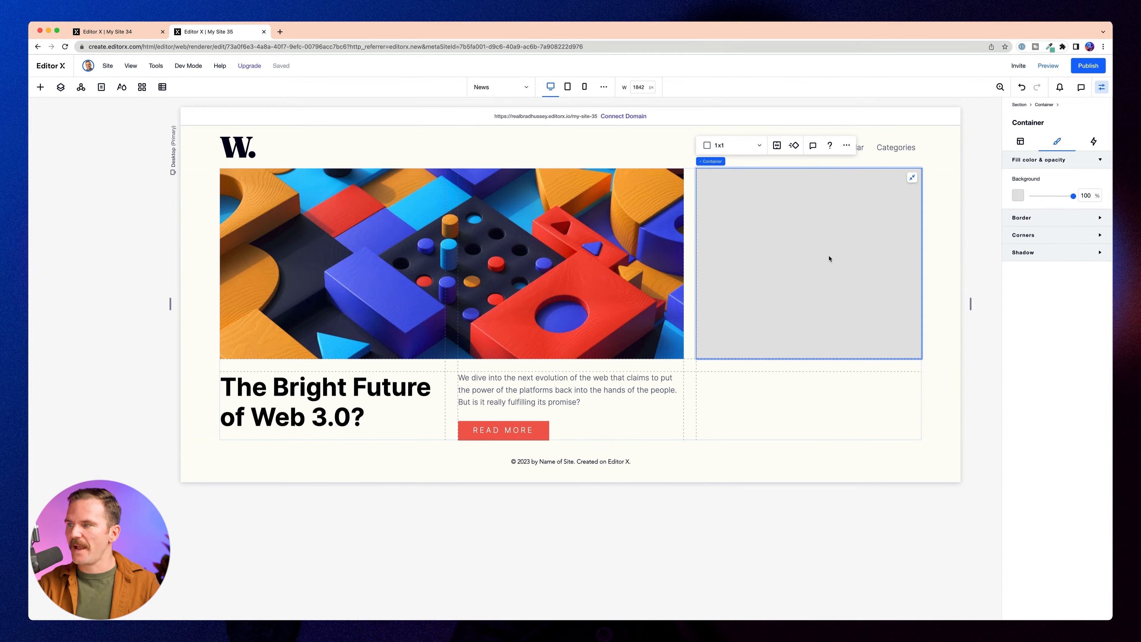
click(1024, 142)
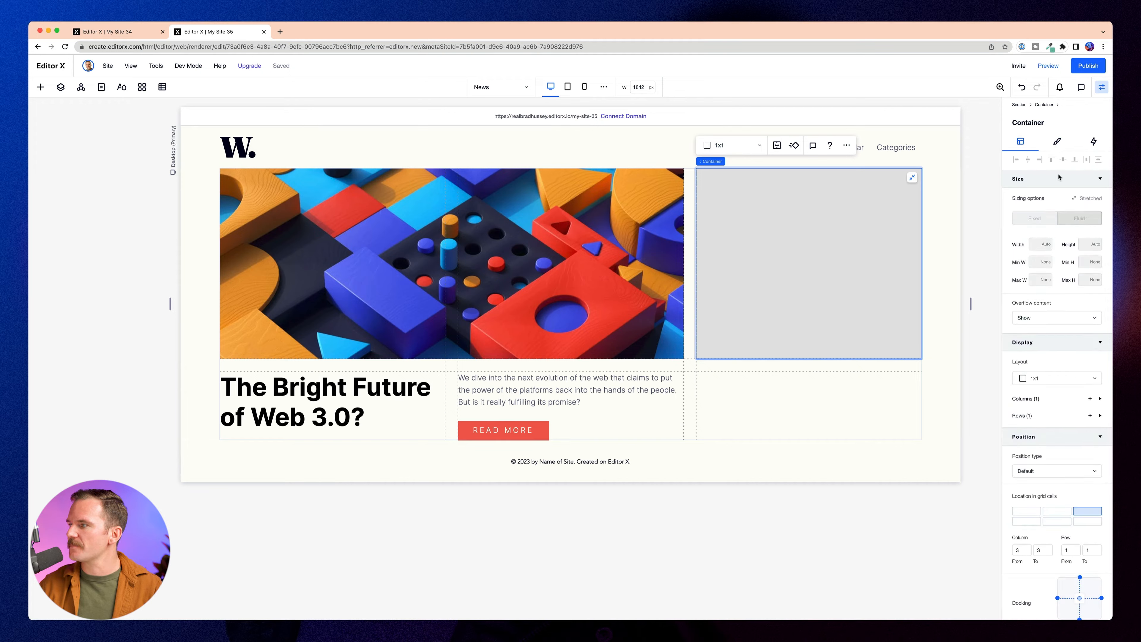
scroll(1091, 453, down, 3)
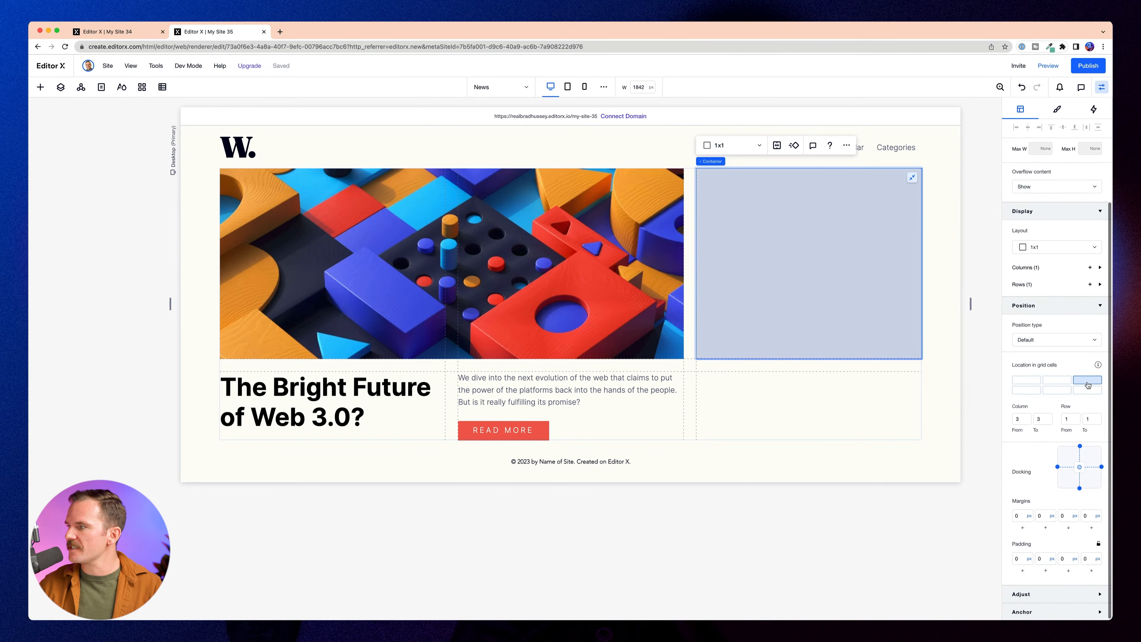
click(1089, 391)
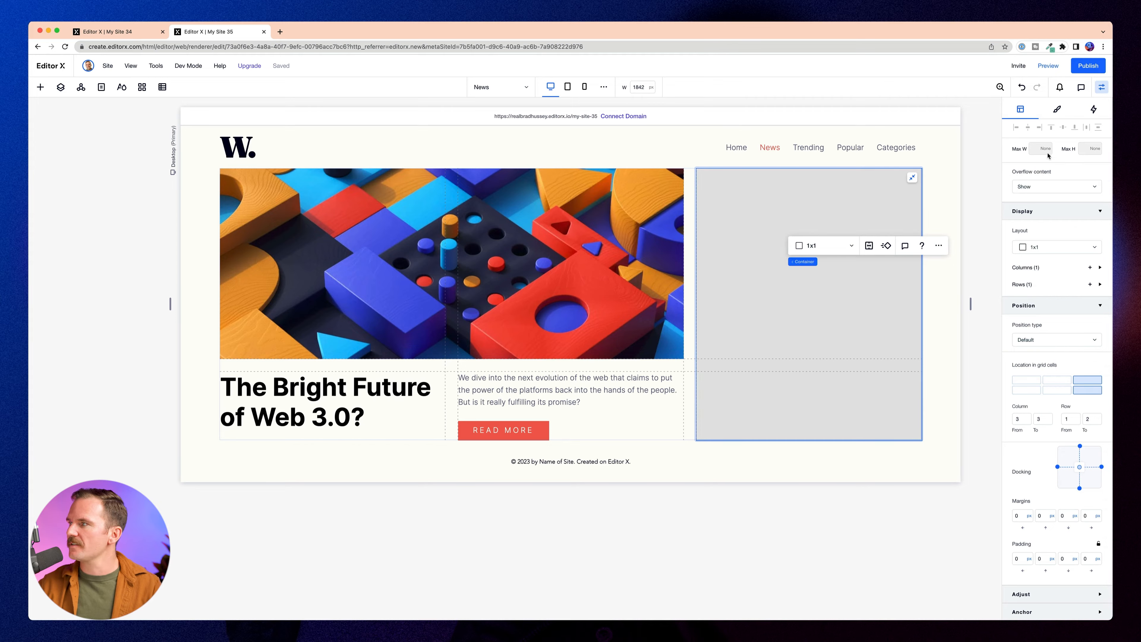
Fill the third-column container with the near-black theme color #00001A.
click(1058, 109)
click(1018, 193)
click(1095, 245)
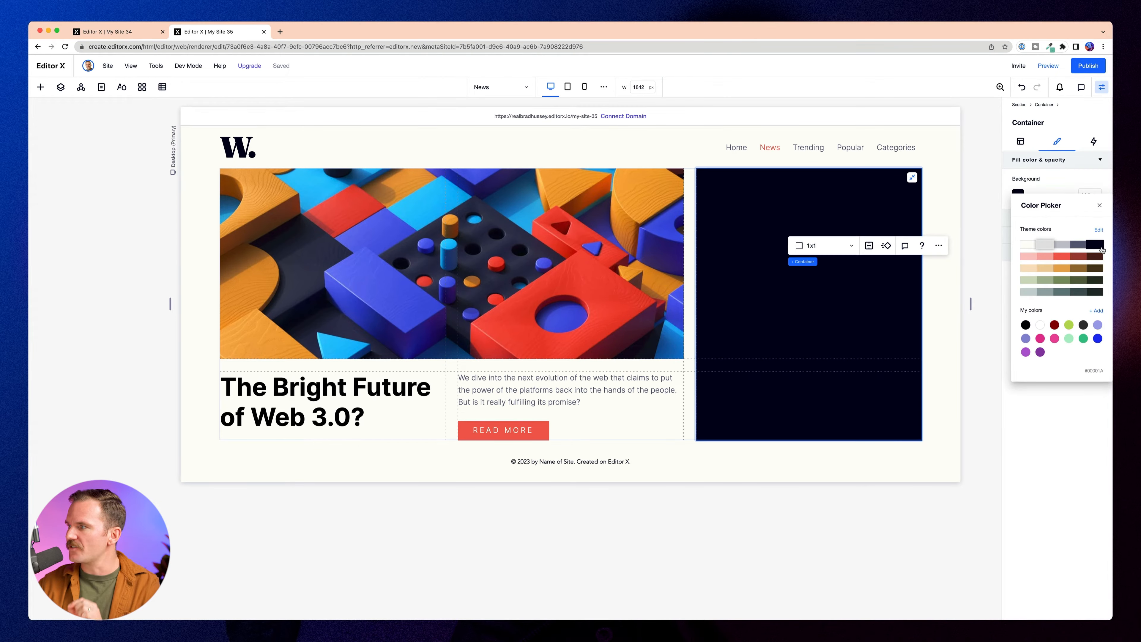
click(1099, 206)
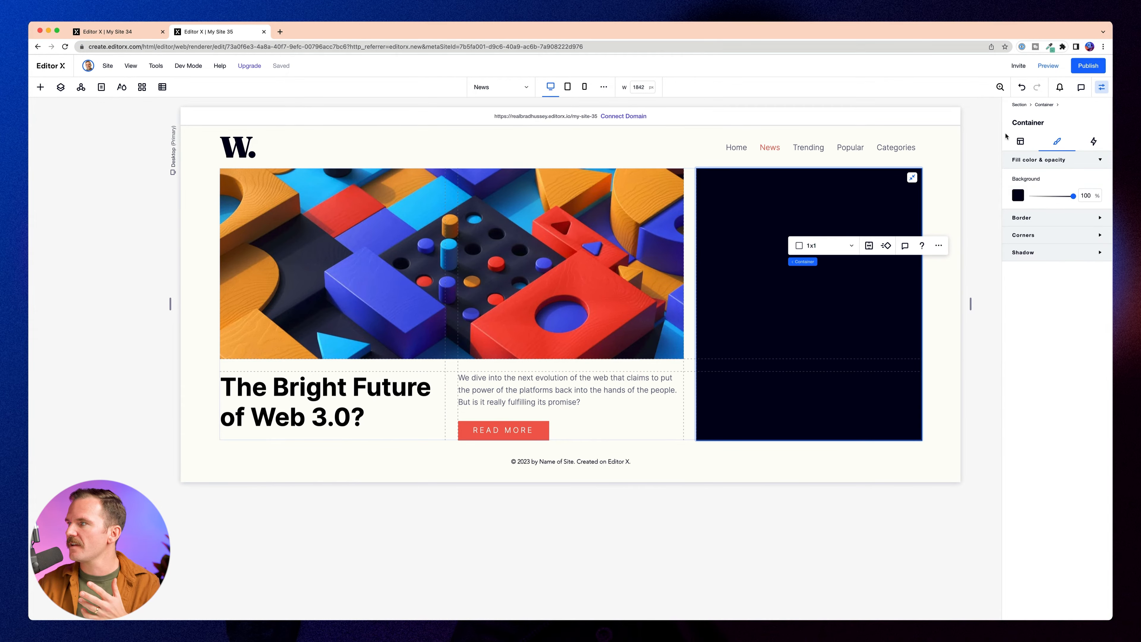
Set the dark container's padding to 30 px on all four sides.
click(1021, 142)
scroll(1078, 467, down, 5)
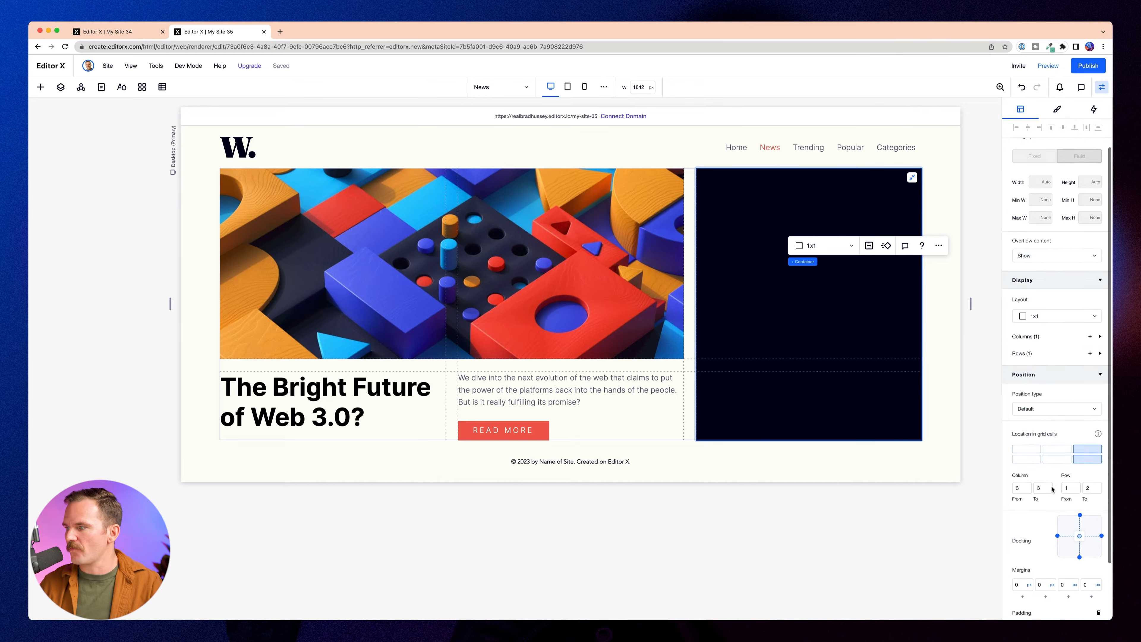
click(1022, 561)
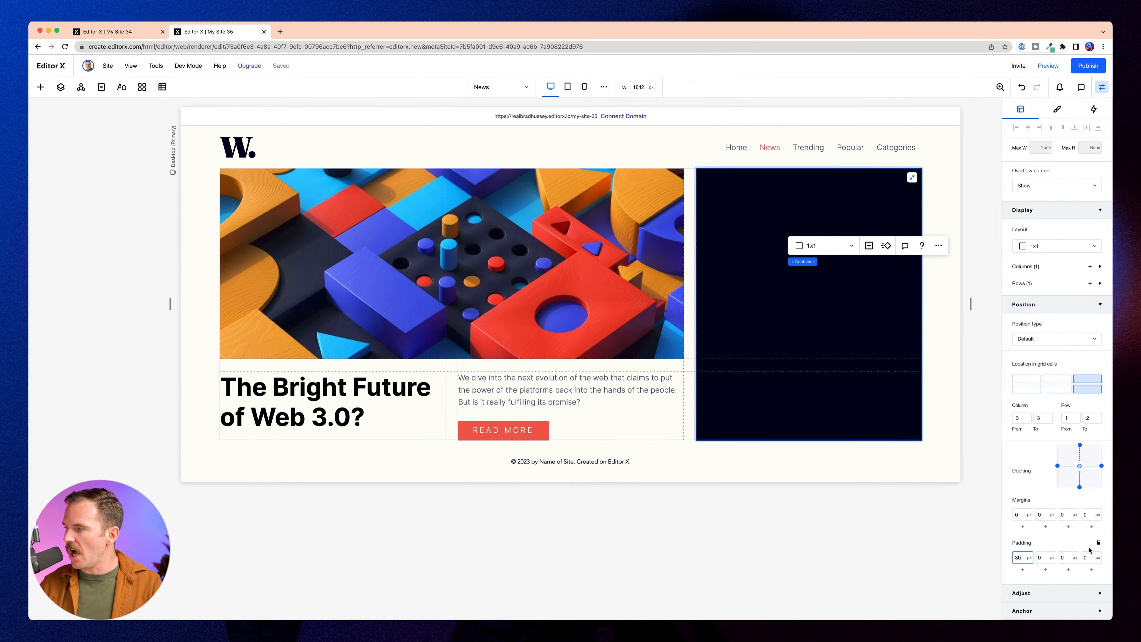
click(1099, 543)
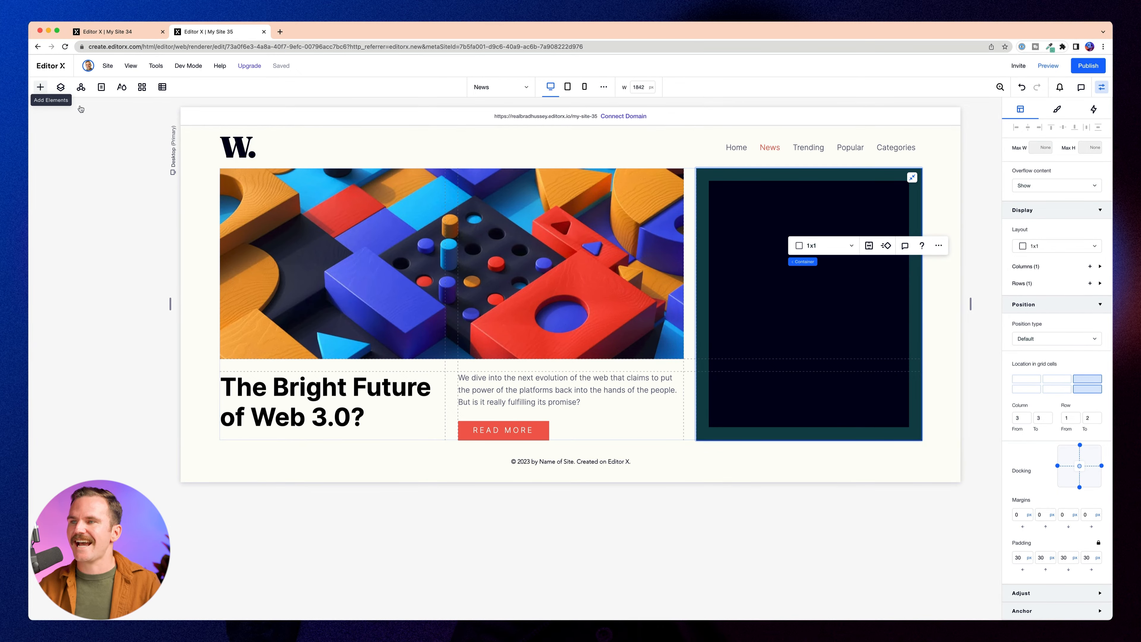
Add a Heading 3 text at the top of the dark container.
click(40, 87)
click(67, 202)
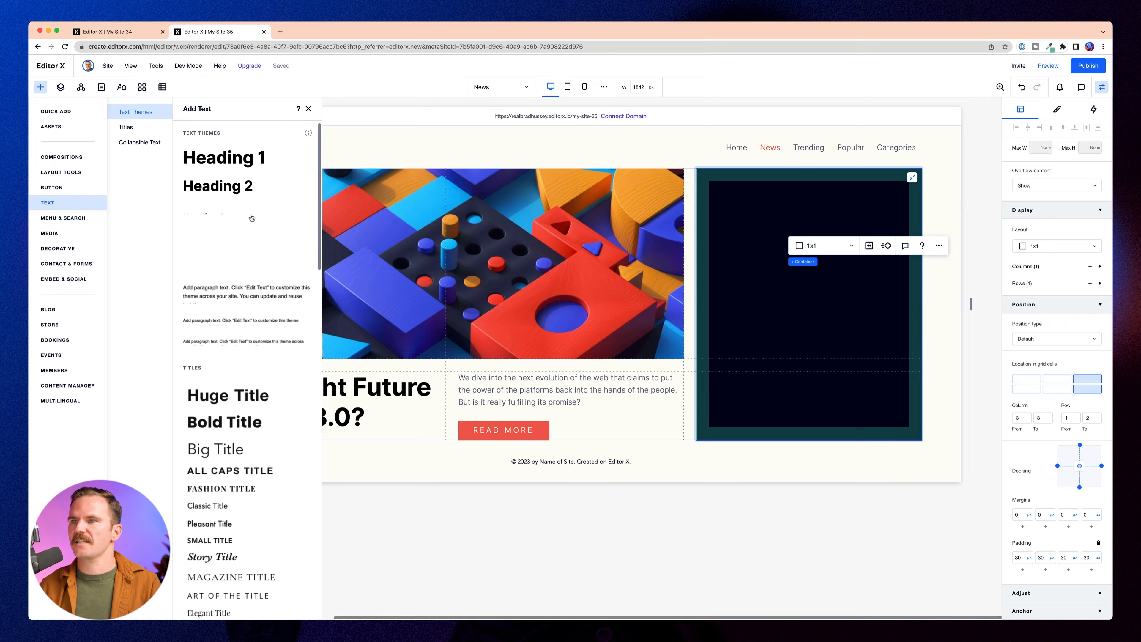
drag(252, 218, 755, 191)
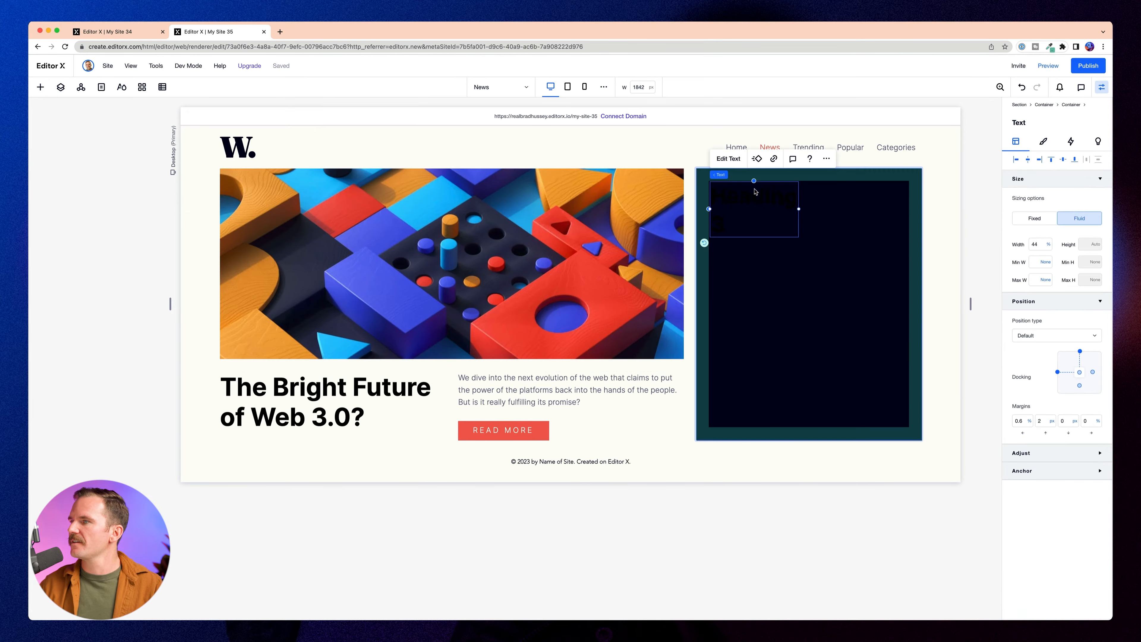
Color the new heading with the orange theme color #E9AA52 and change its text to "News".
click(1043, 142)
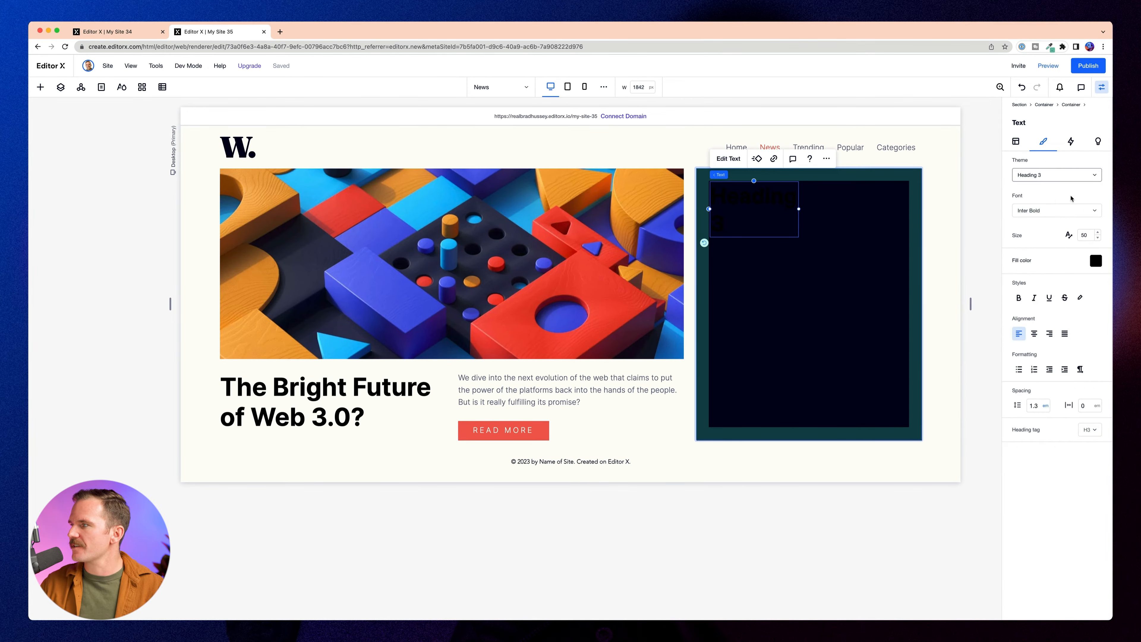
click(1095, 260)
click(1067, 333)
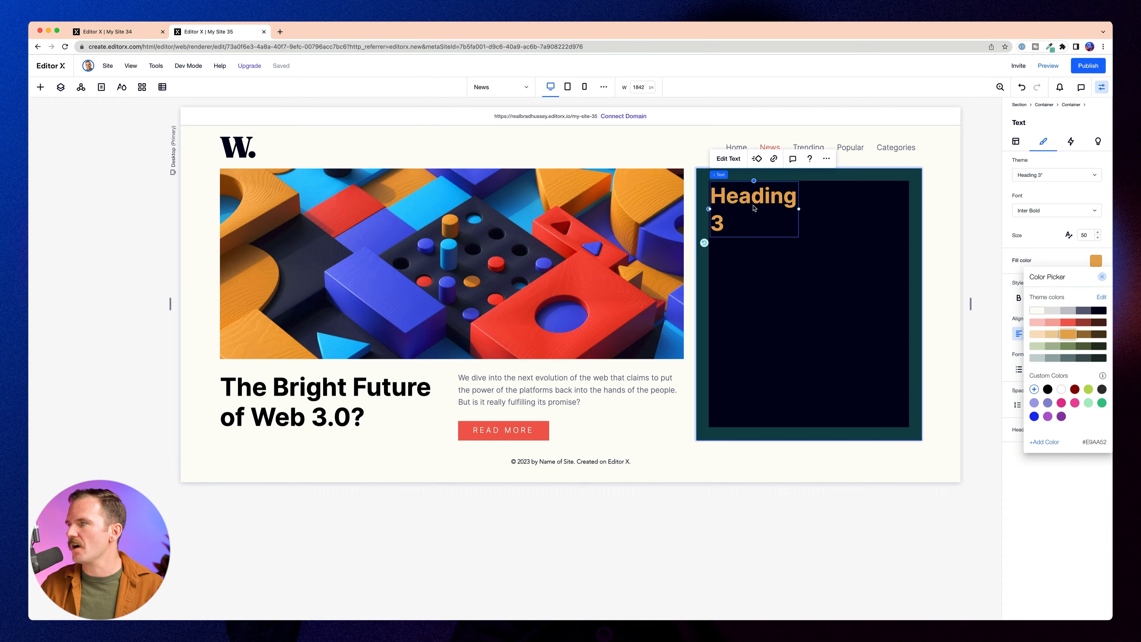
triple_click(757, 207)
text(News)
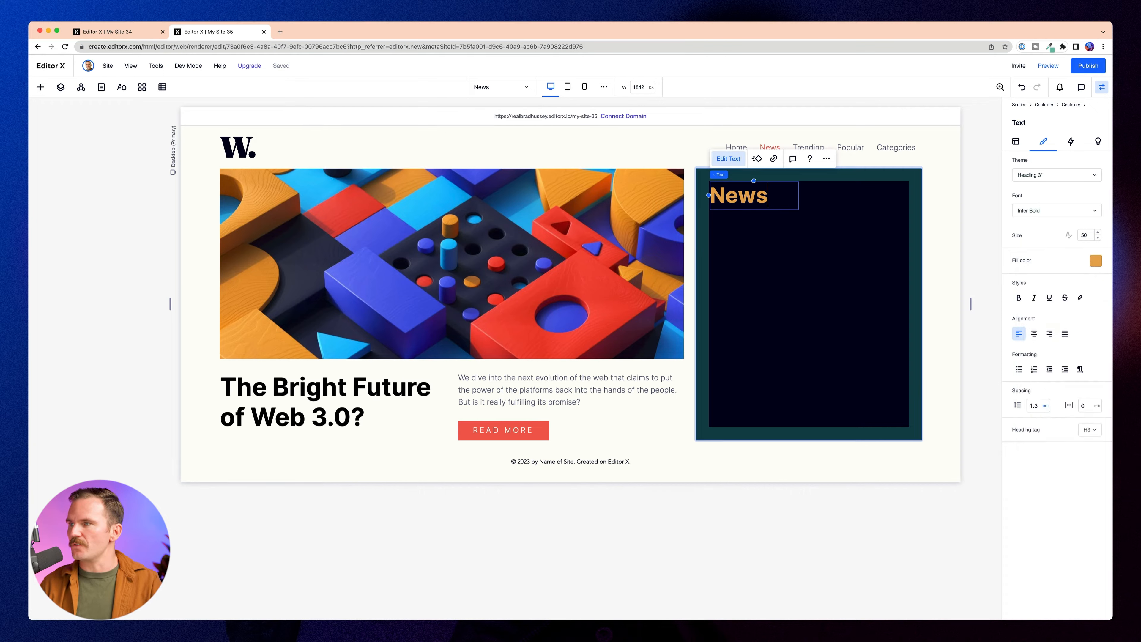
Set the News heading's width to 100% and align it to the top-left of the padded container.
click(1015, 141)
click(1035, 243)
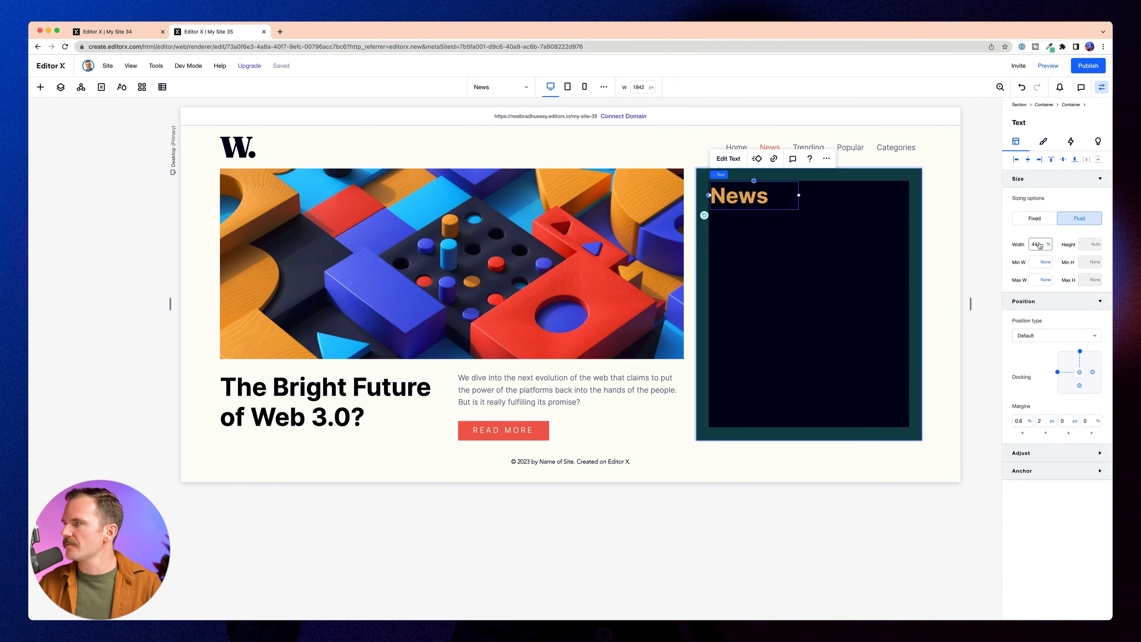
key(Return)
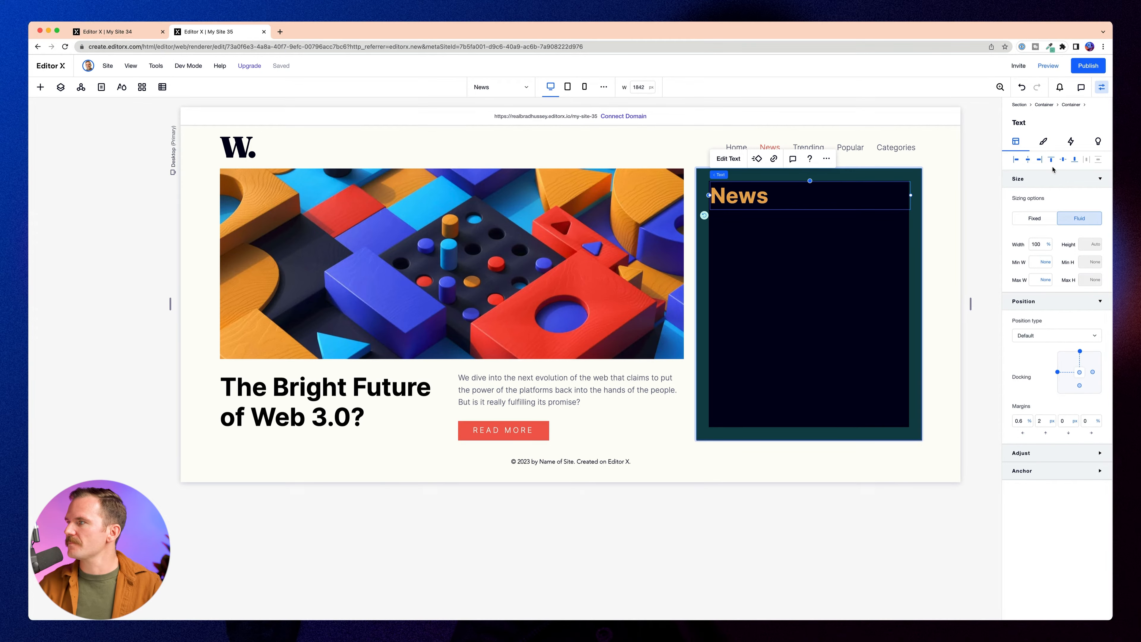
click(1014, 160)
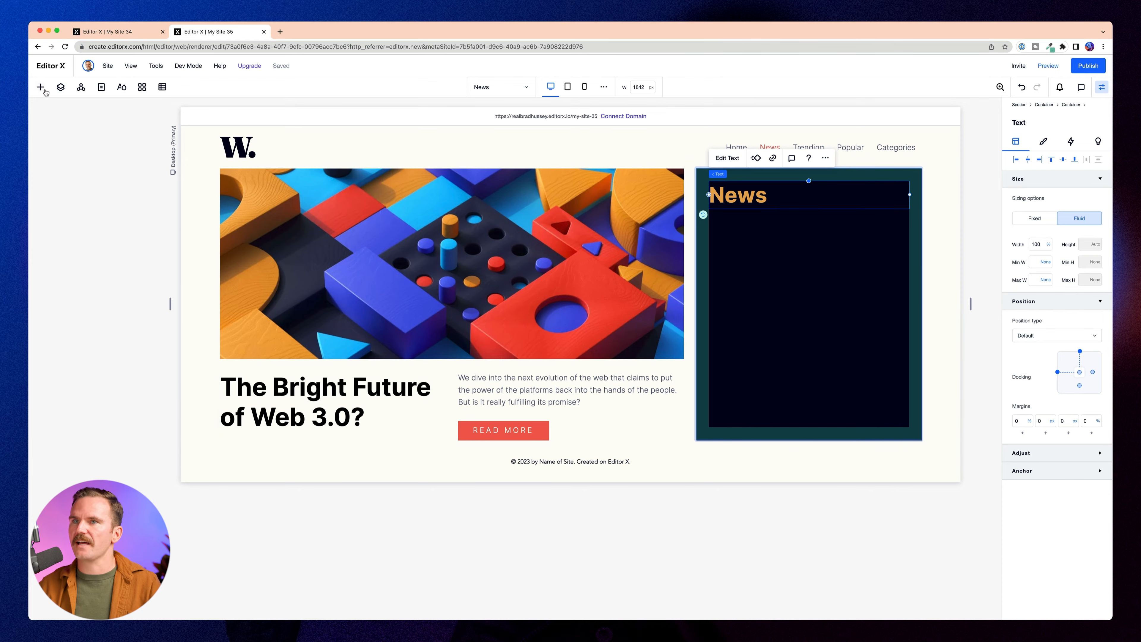
Add a blank three-item repeater below the News heading and change its display type to List.
click(41, 87)
click(76, 174)
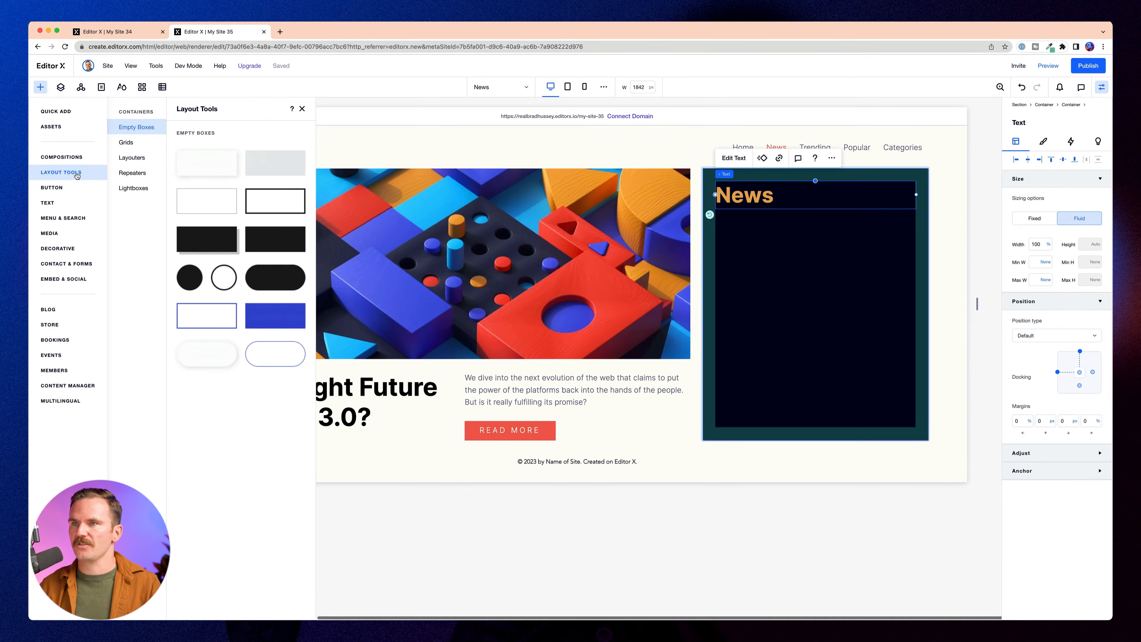
click(133, 173)
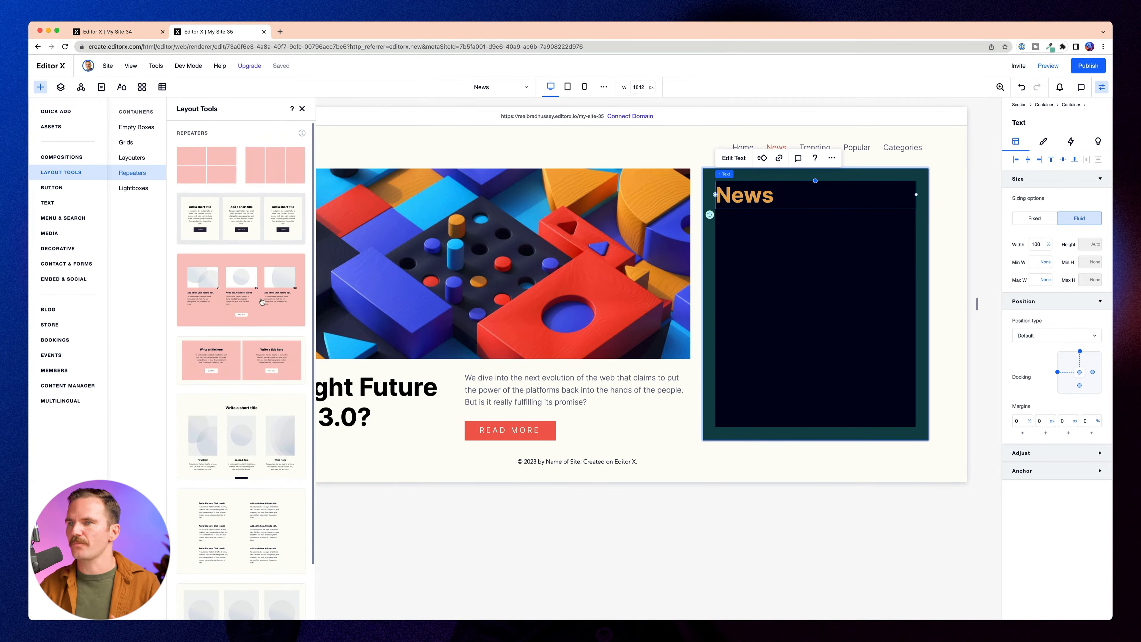
drag(263, 174, 775, 252)
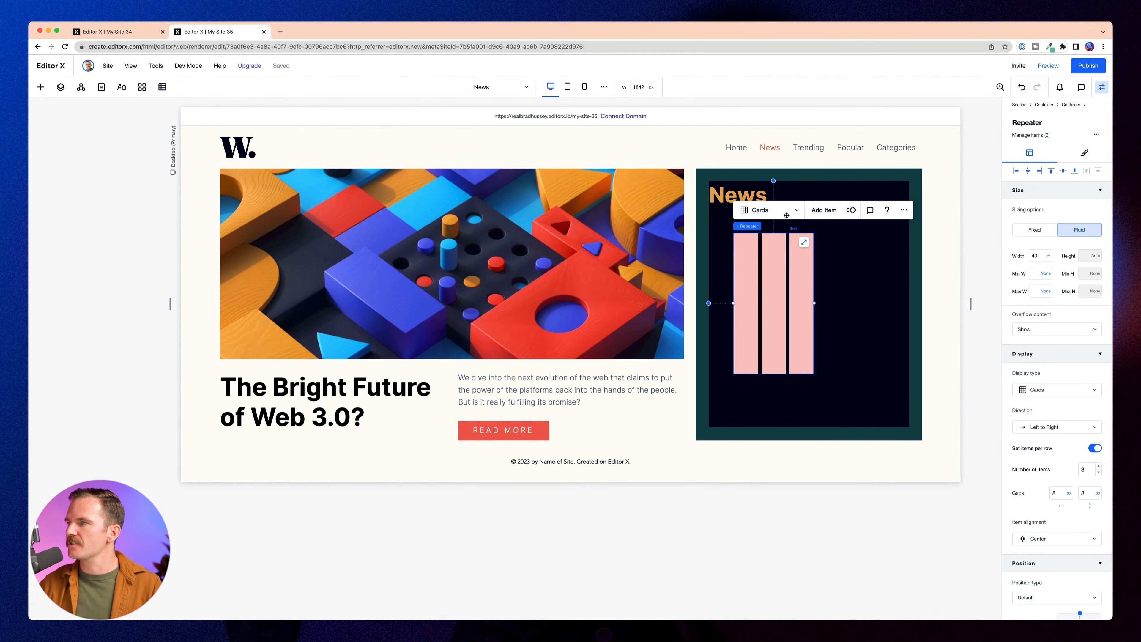
click(786, 215)
click(768, 226)
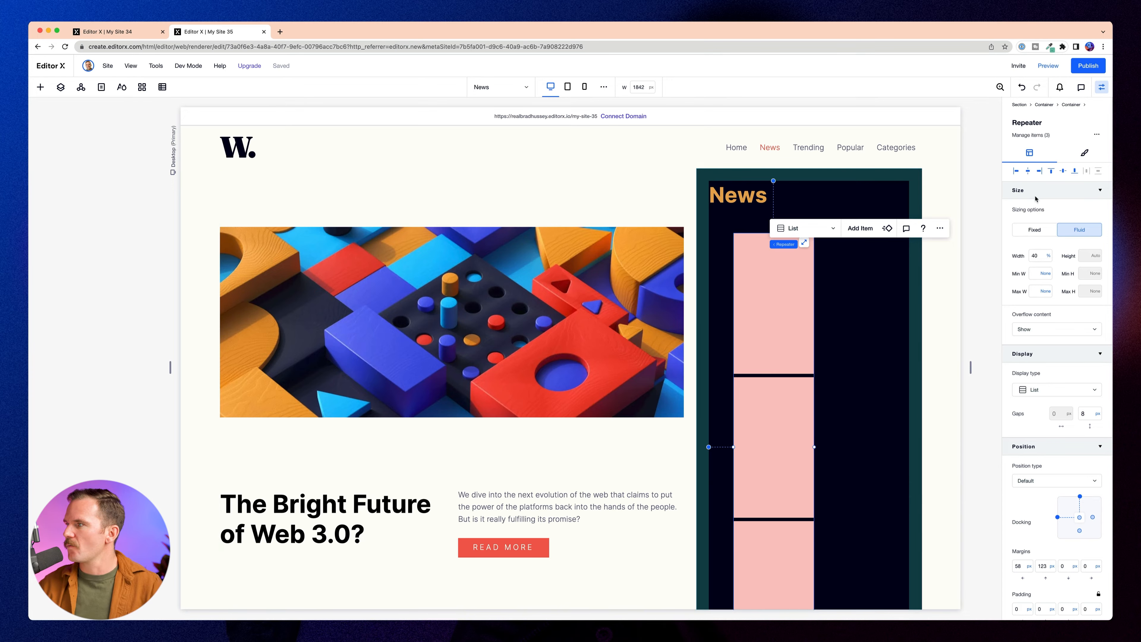
Set the repeater's width to 100% and align it to the container's left and top edges.
click(1014, 171)
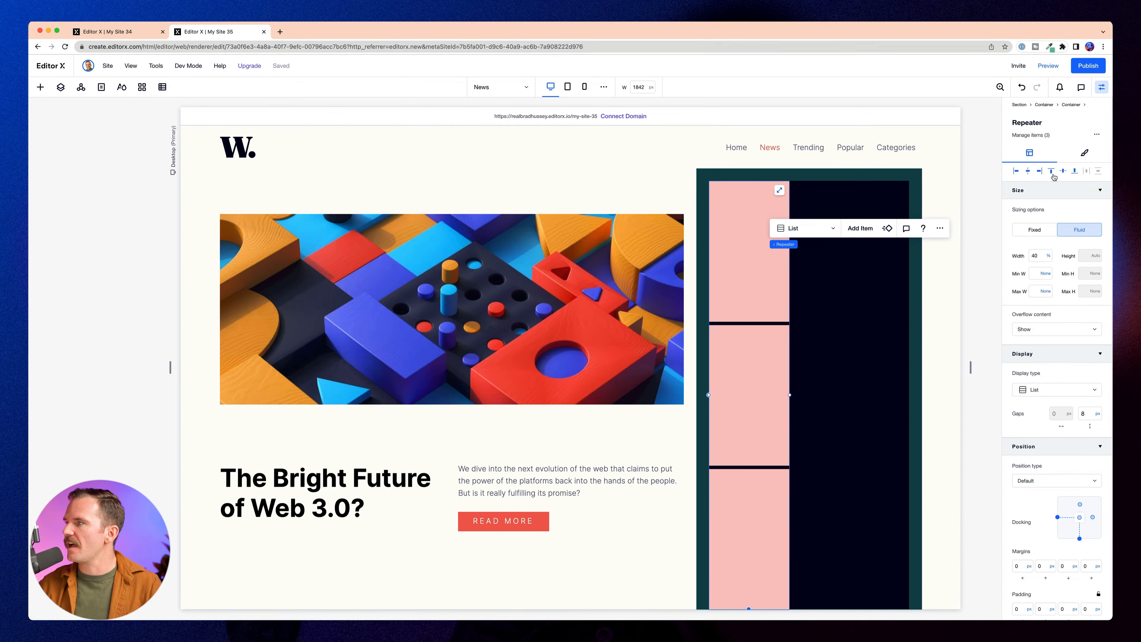
key(super+z)
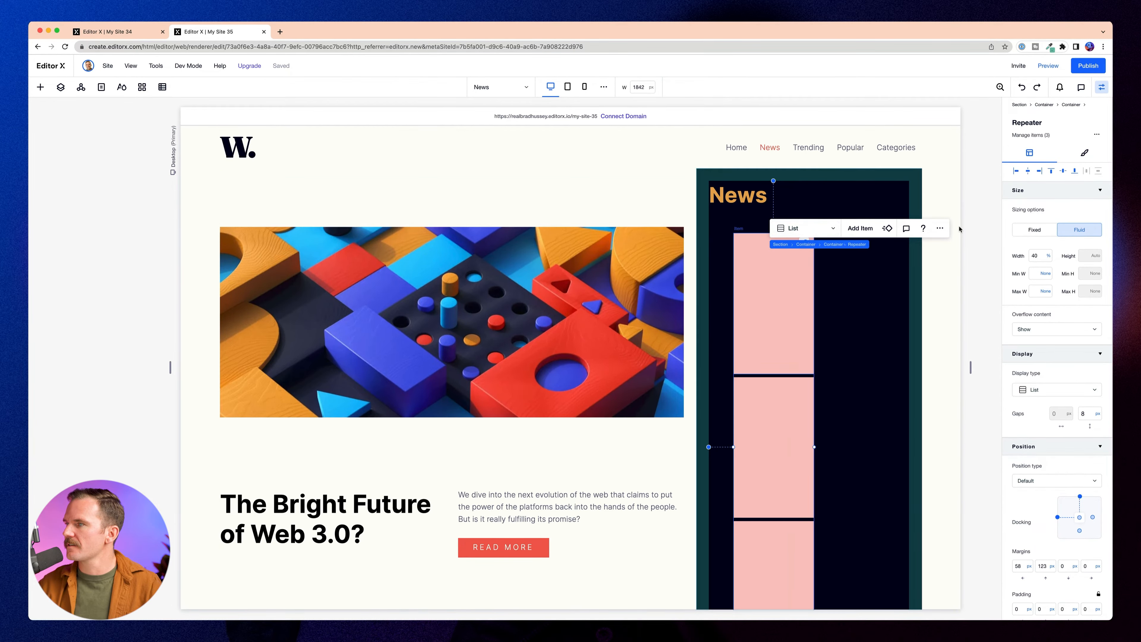
click(1033, 256)
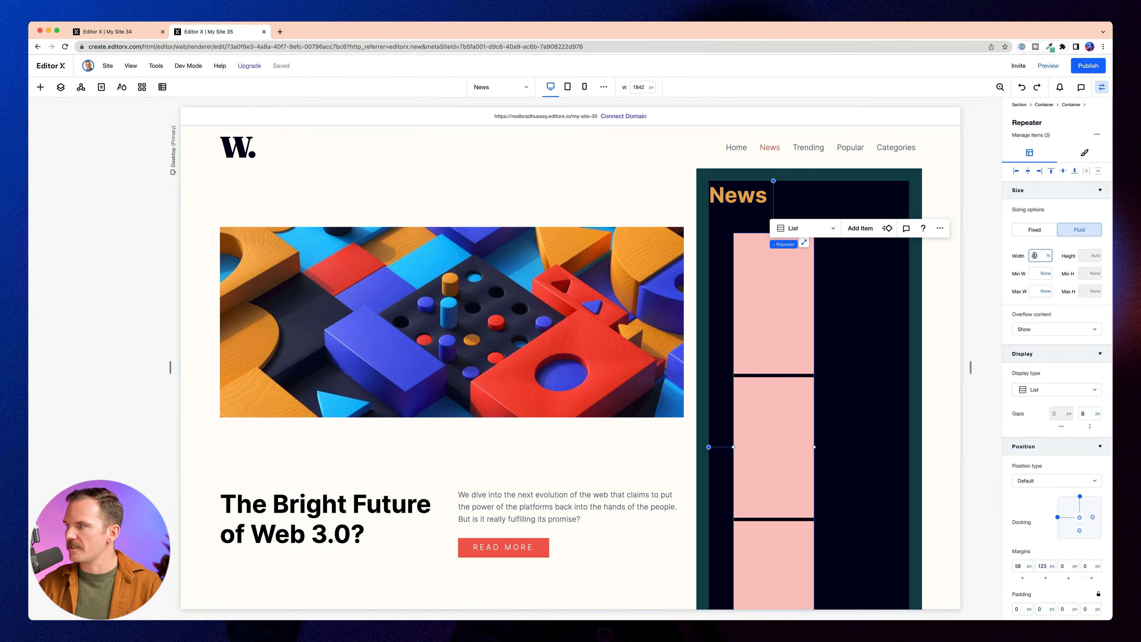
key(Return)
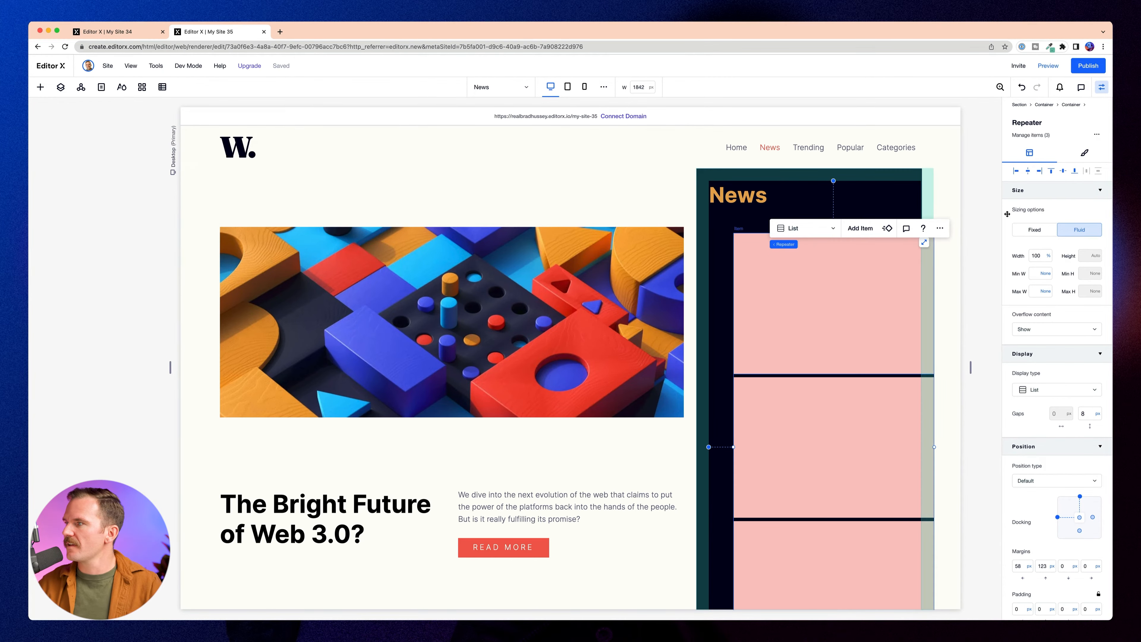
click(1015, 172)
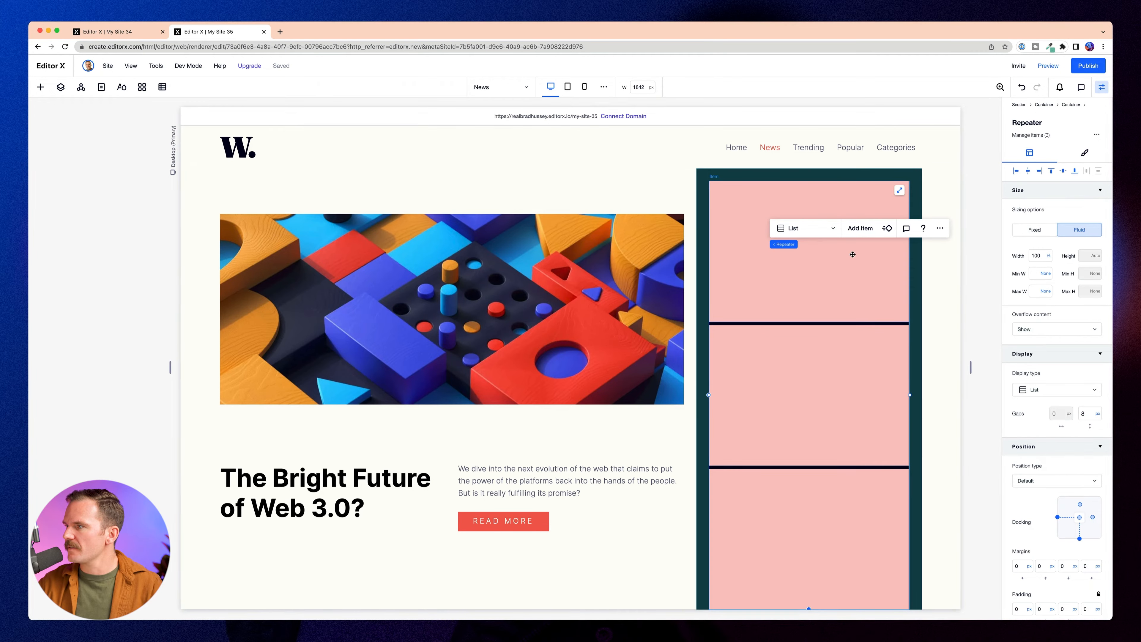
Set the minimum height of the News repeater's items to 100 px.
click(736, 280)
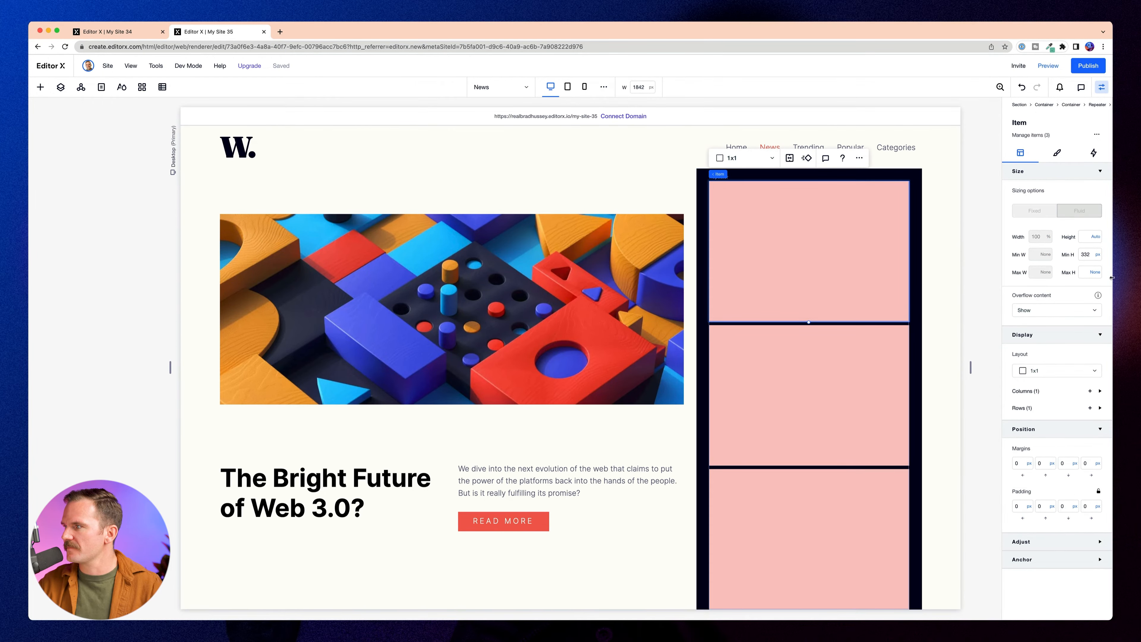
click(1091, 255)
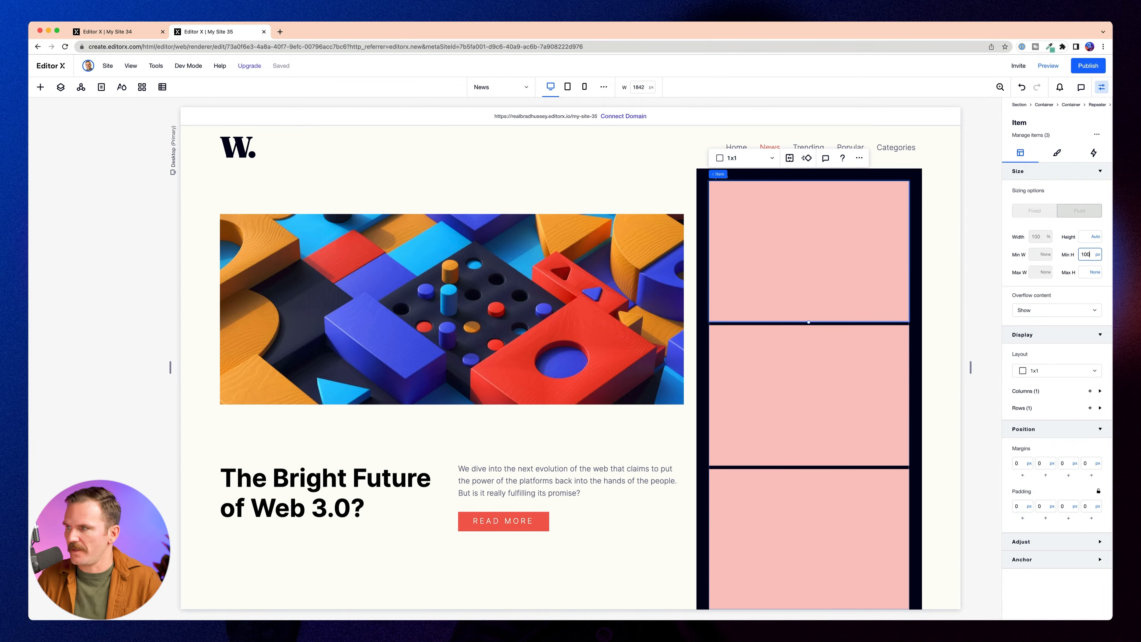
key(Return)
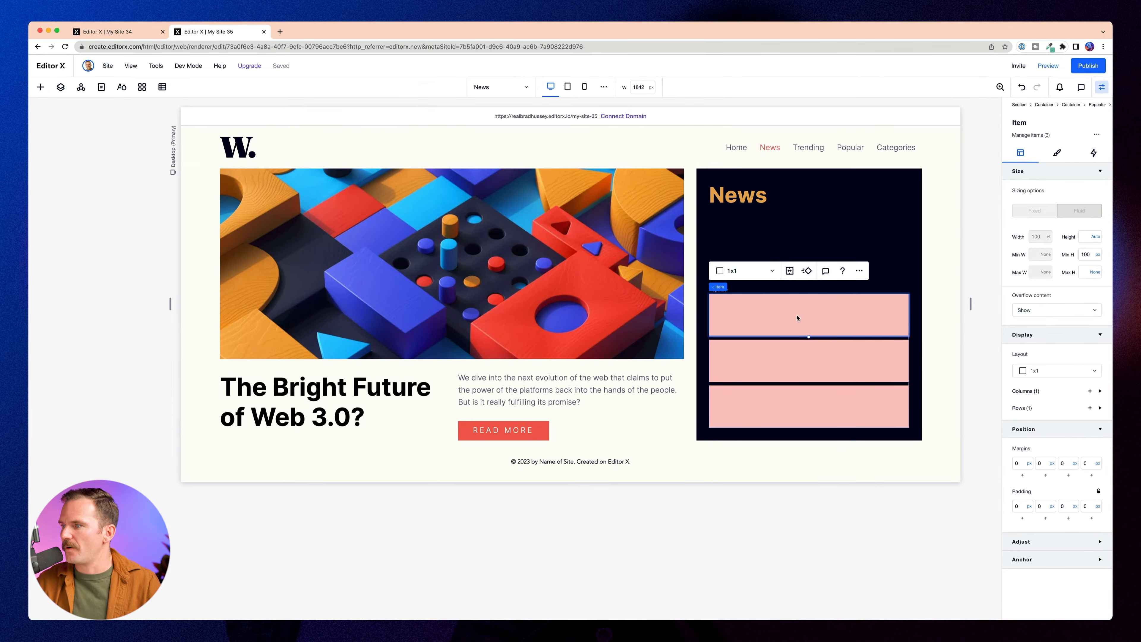
Stack the News heading with the repeater and set the stack's item spacing to 30 px.
click(747, 197)
shift+click(774, 304)
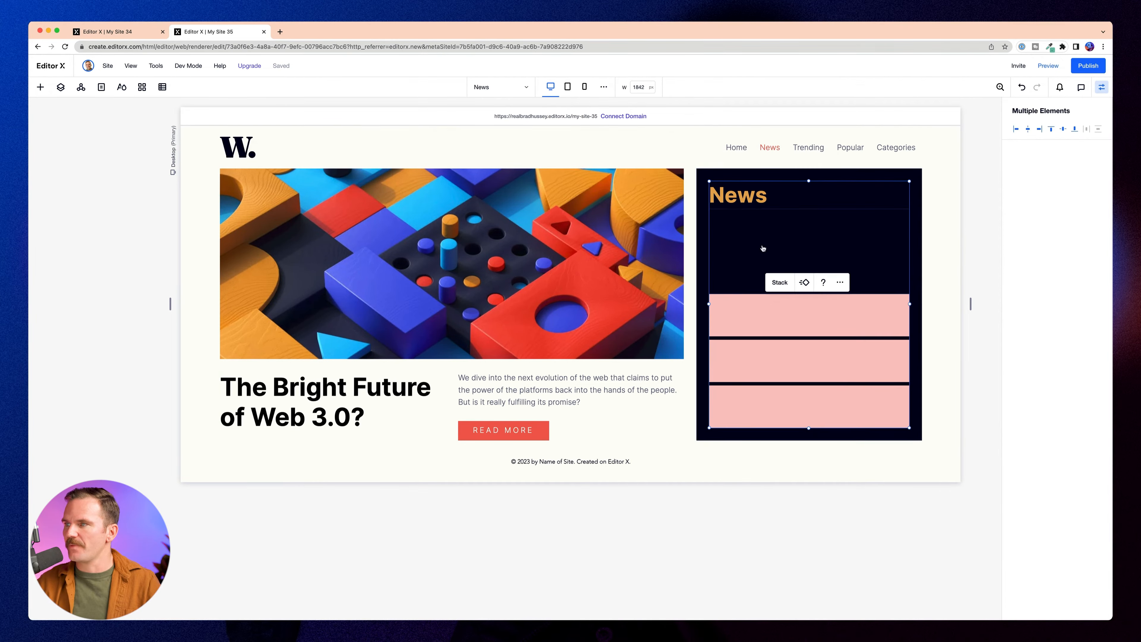
click(779, 283)
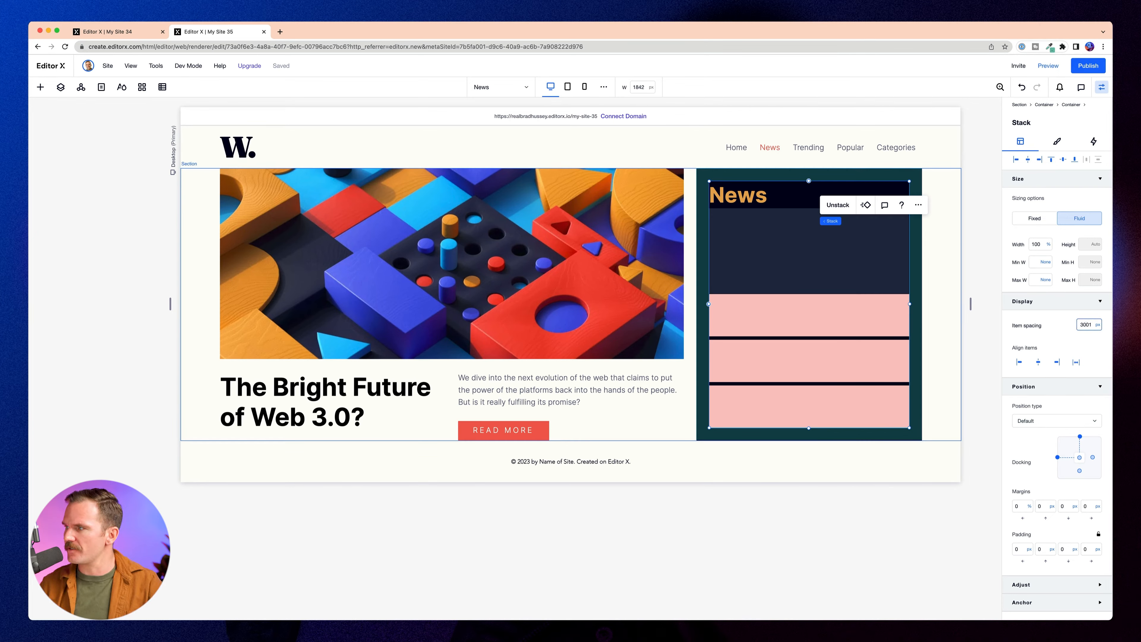
key(BackSpace)
key(BackSpace)
key(Return)
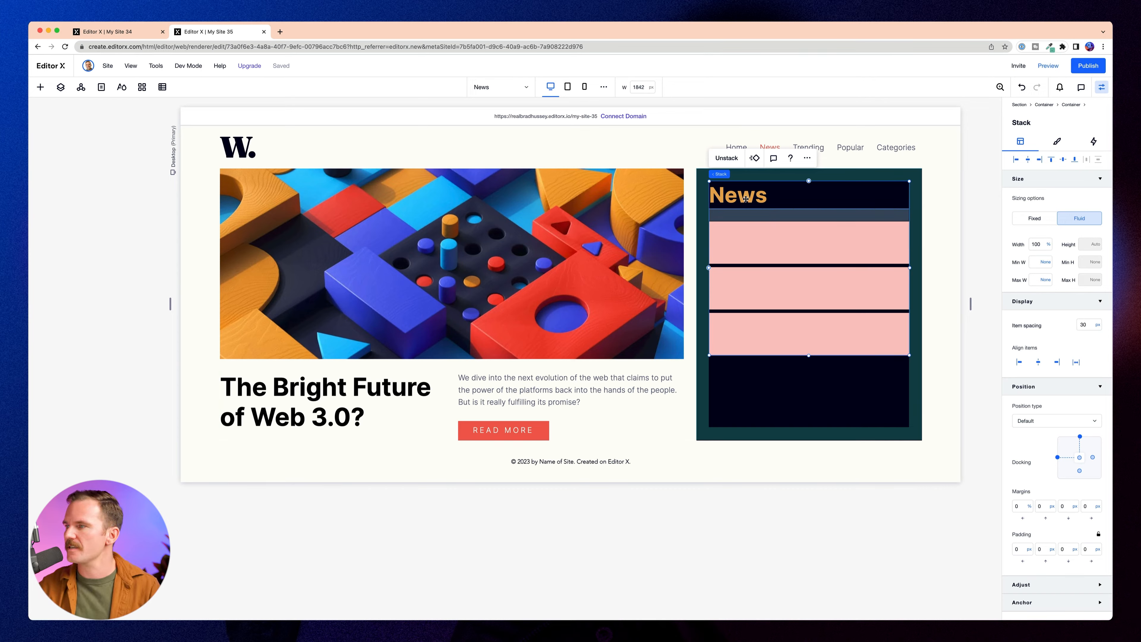
Set the background opacity of the repeater items to 0%.
click(768, 230)
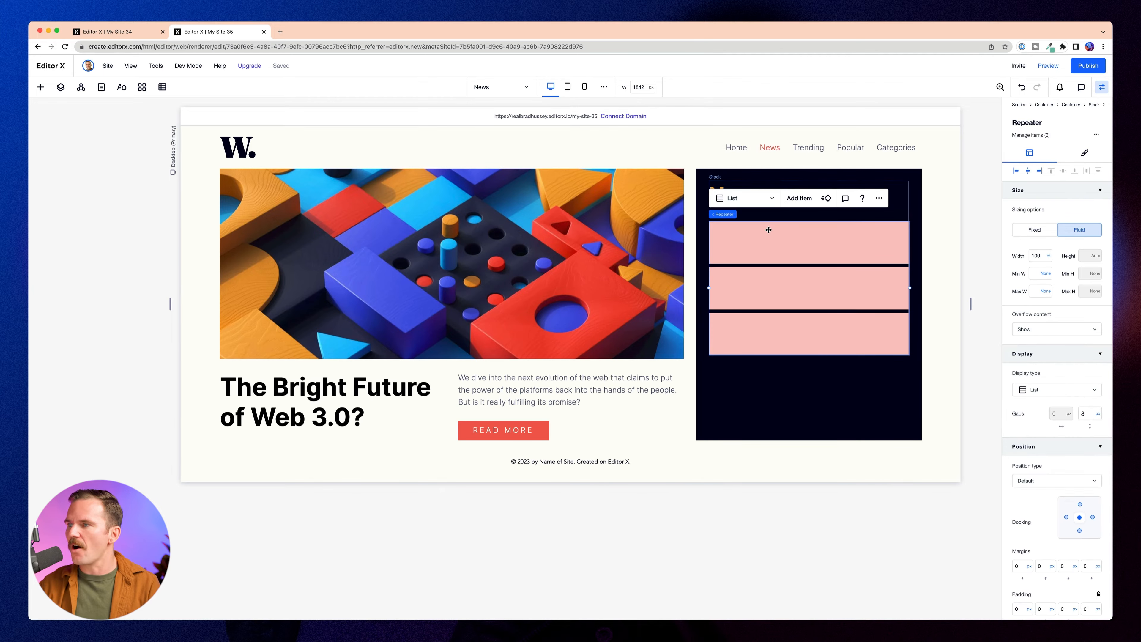
click(1083, 152)
click(859, 238)
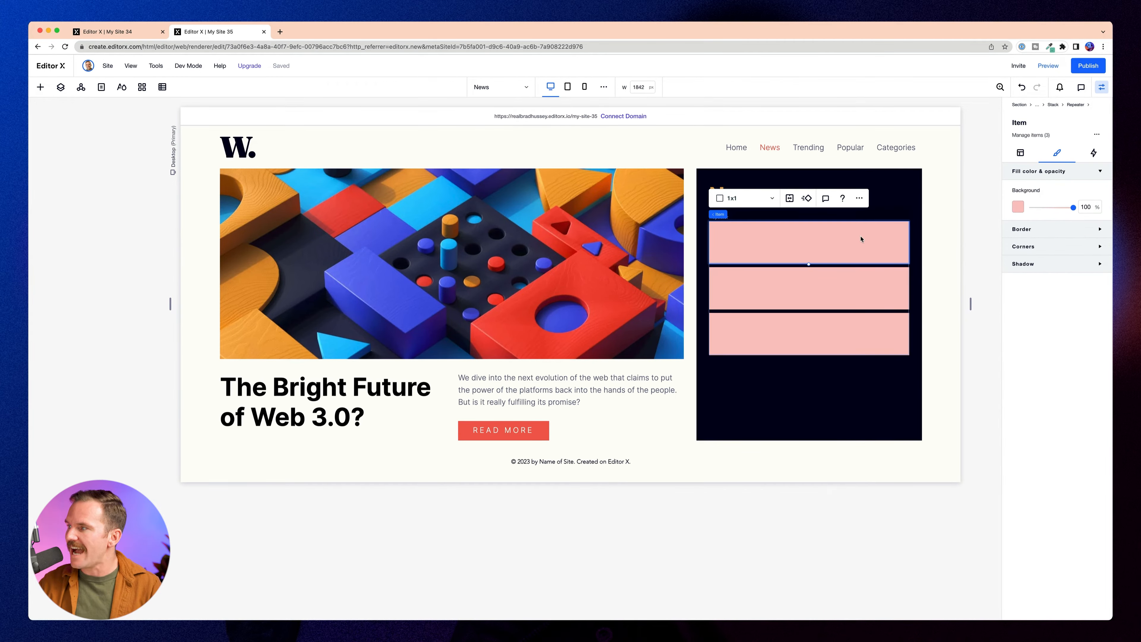
click(1020, 207)
click(1020, 207)
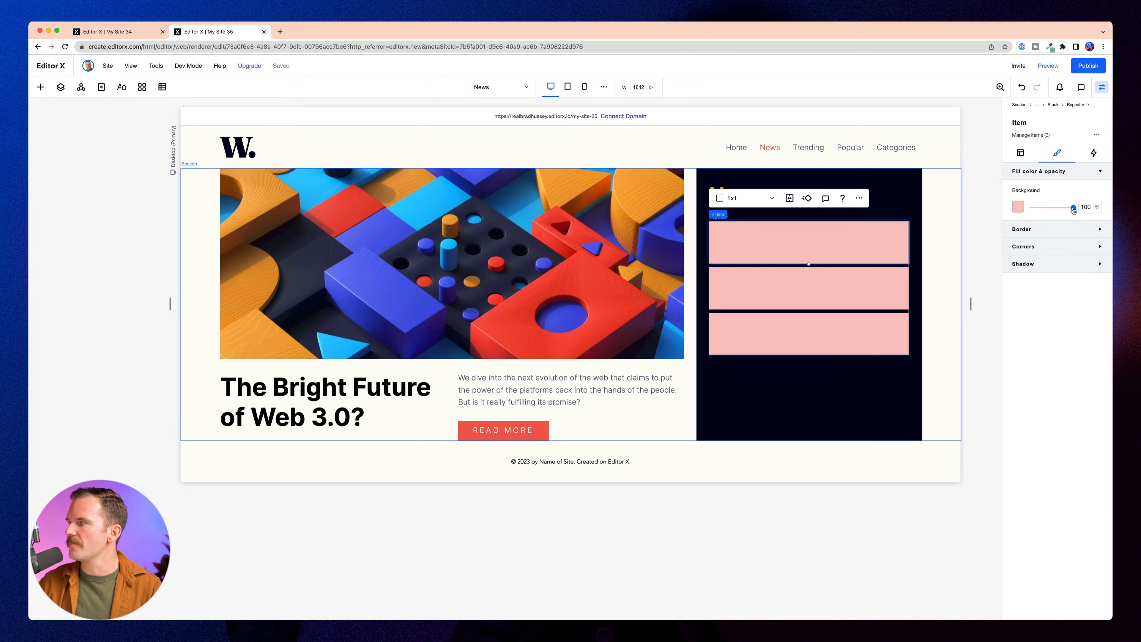
drag(1073, 207, 1031, 208)
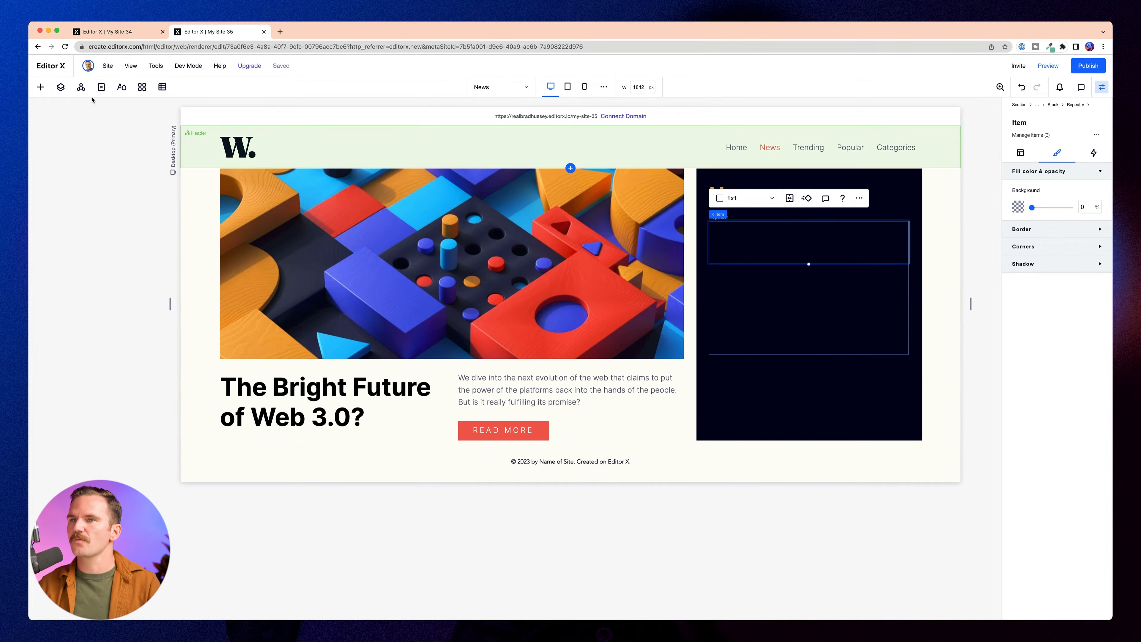
Add a Heading 4 text to the first repeater item and fill it with the light grey theme color.
click(40, 87)
click(62, 201)
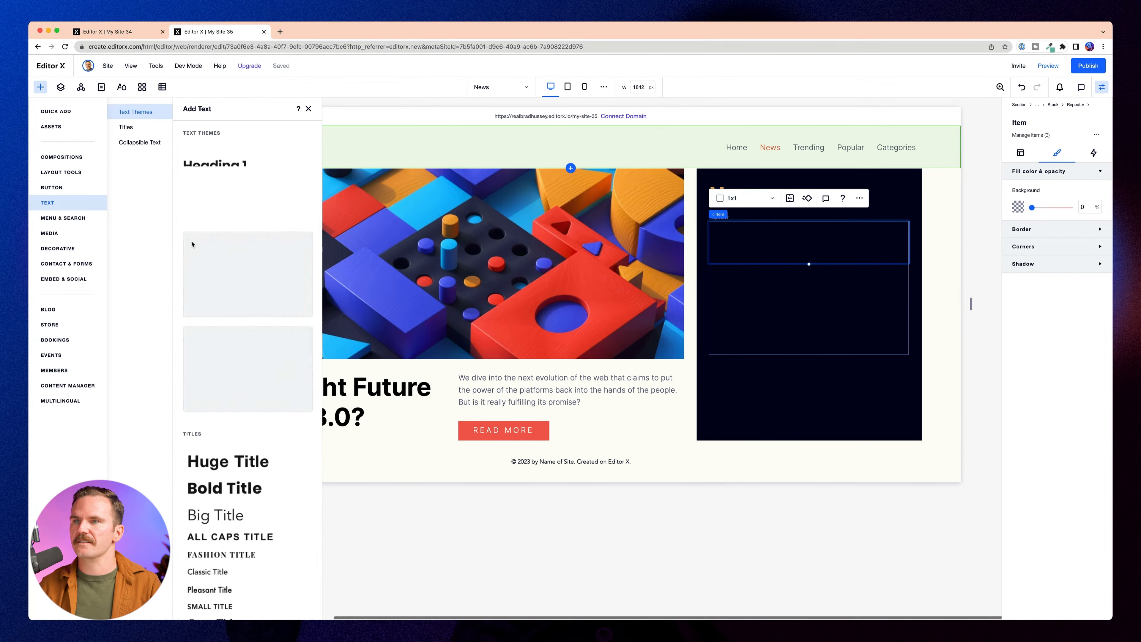
drag(223, 235, 789, 235)
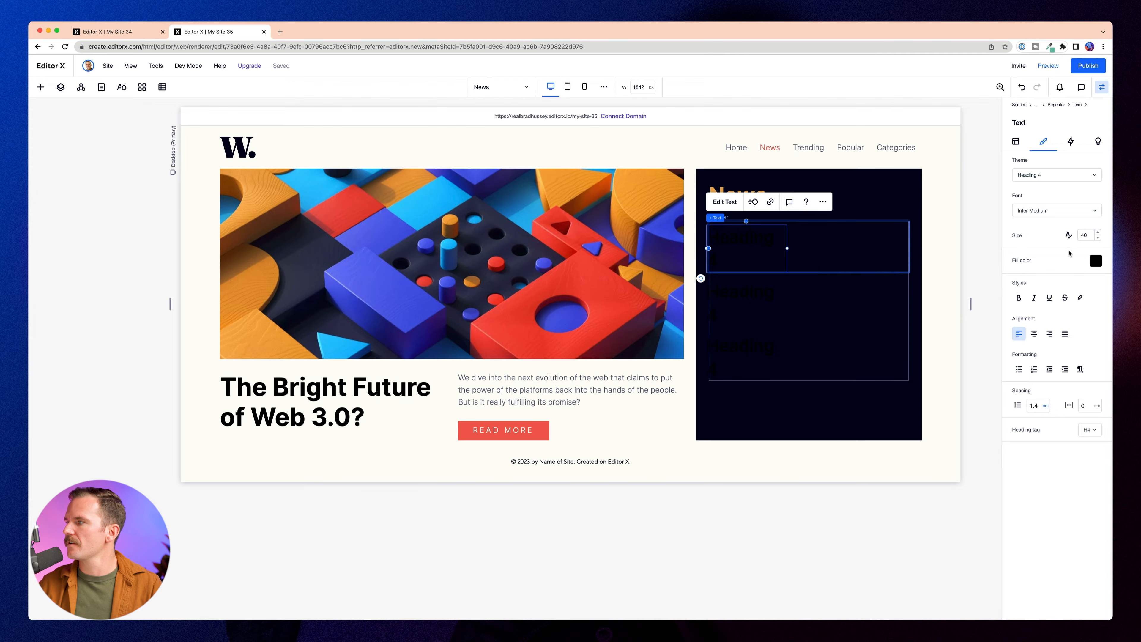
click(1095, 260)
click(1068, 311)
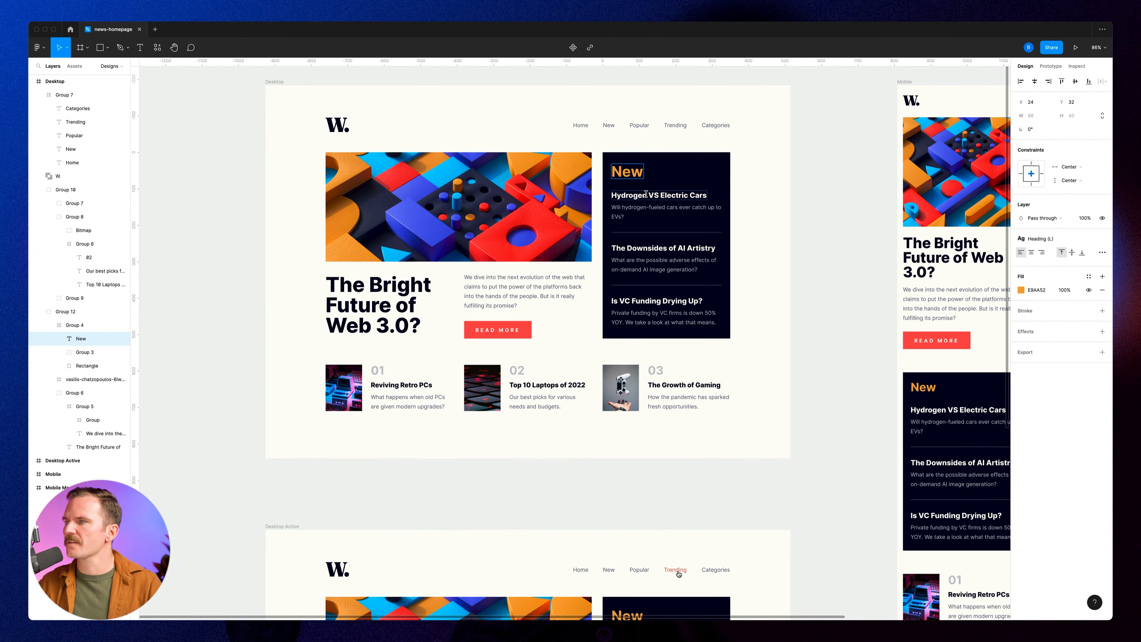
Copy the first headline from the Figma design and make the item heading read "Hydrogen VS Electric Cars" at size 22.
double_click(646, 193)
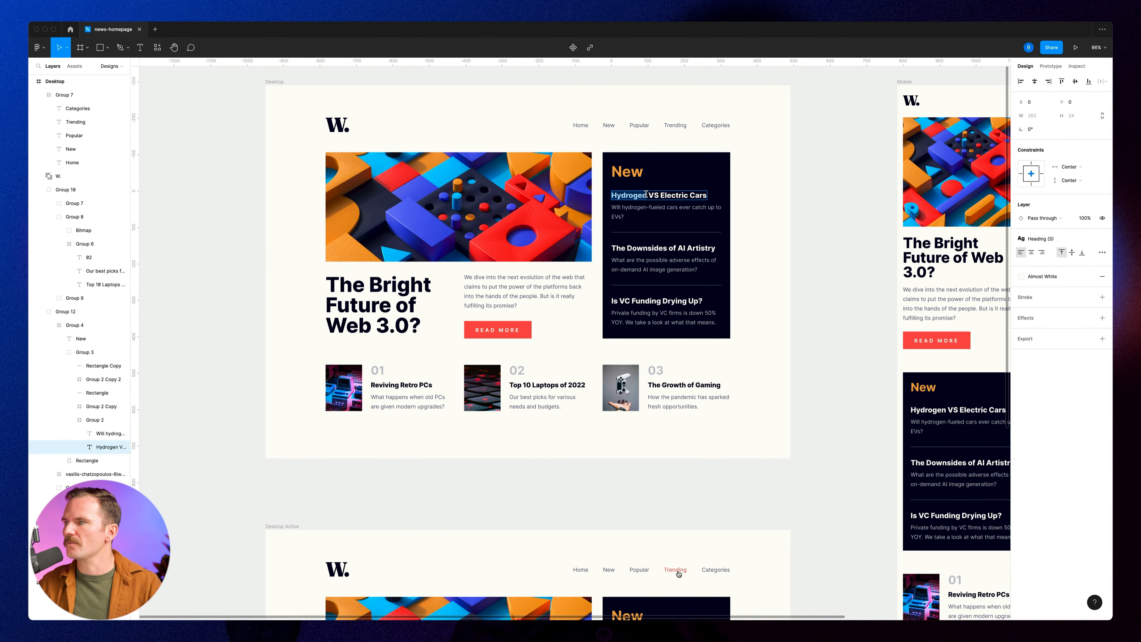
key(super+a)
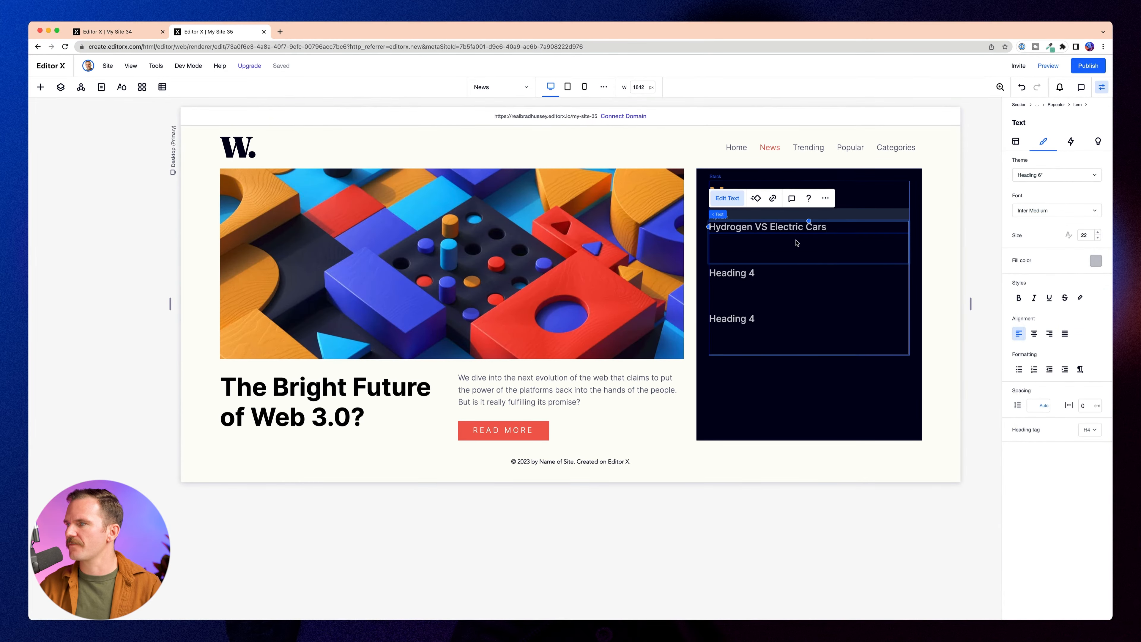
click(762, 247)
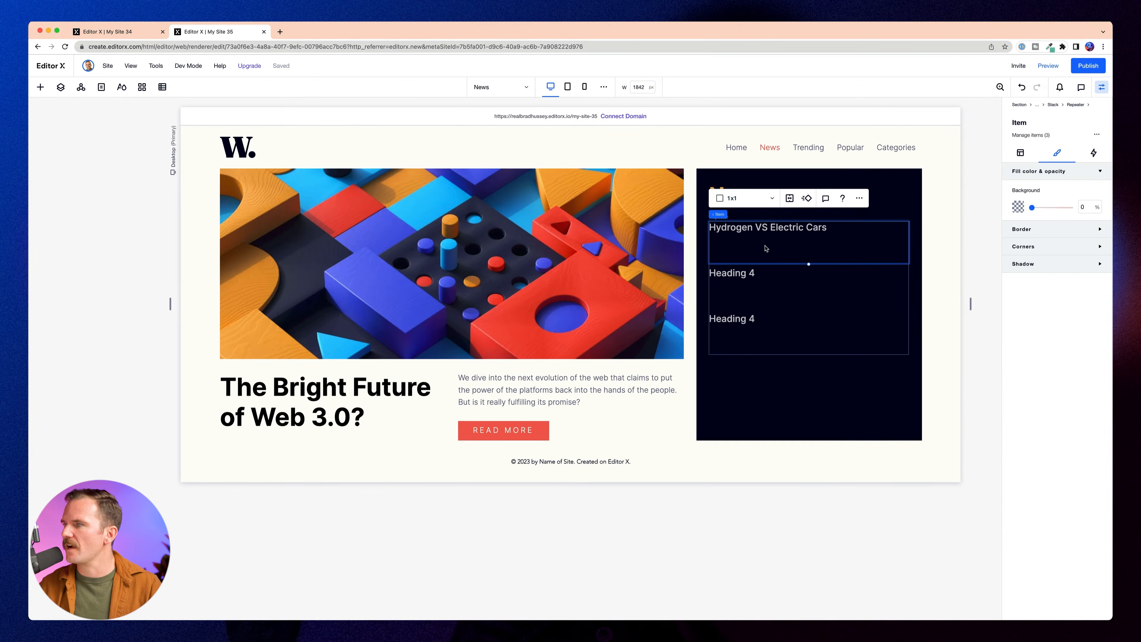
Add a Paragraph 3 text below the headline in the first repeater item and color it with theme grey #C5C6CE.
click(40, 87)
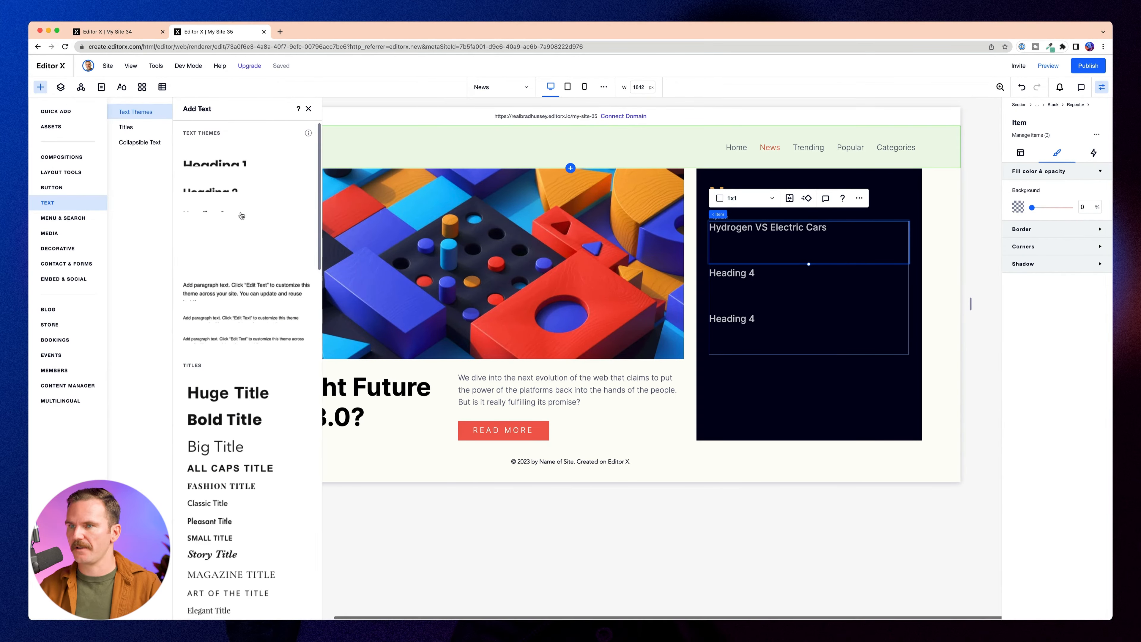
drag(235, 377, 735, 245)
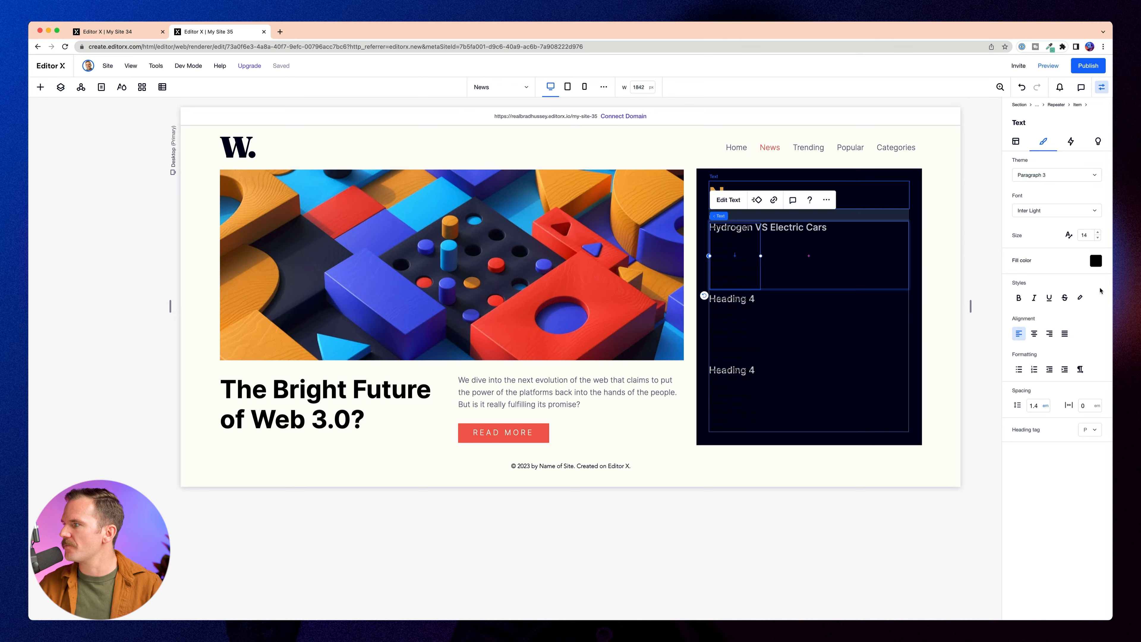
click(1094, 262)
click(1067, 311)
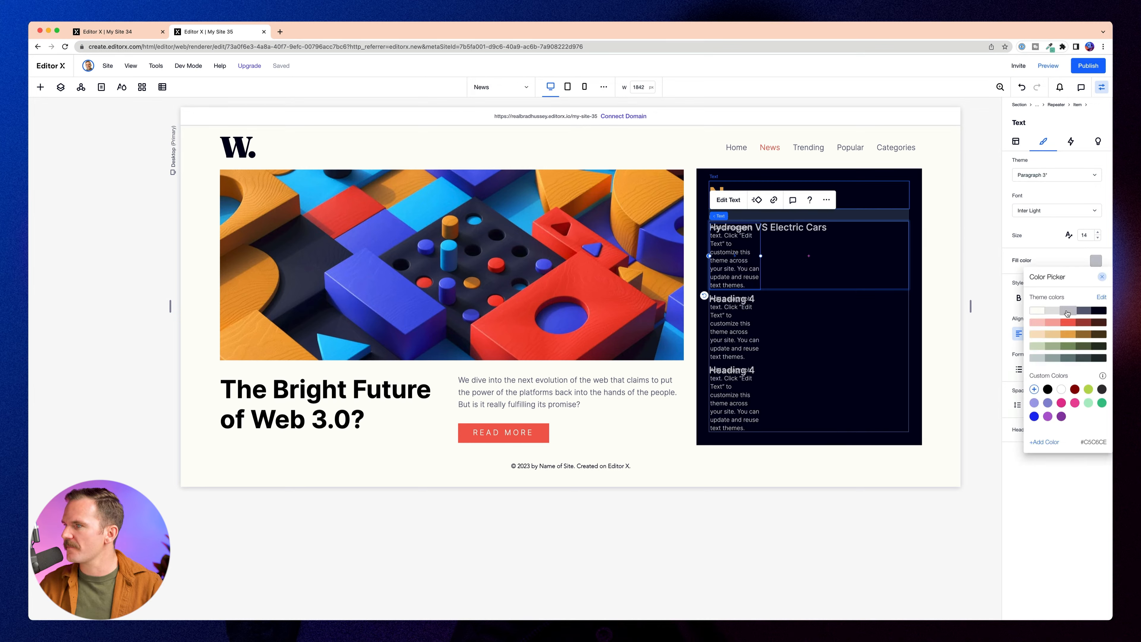
Set the item paragraph's width to 100%.
click(1015, 140)
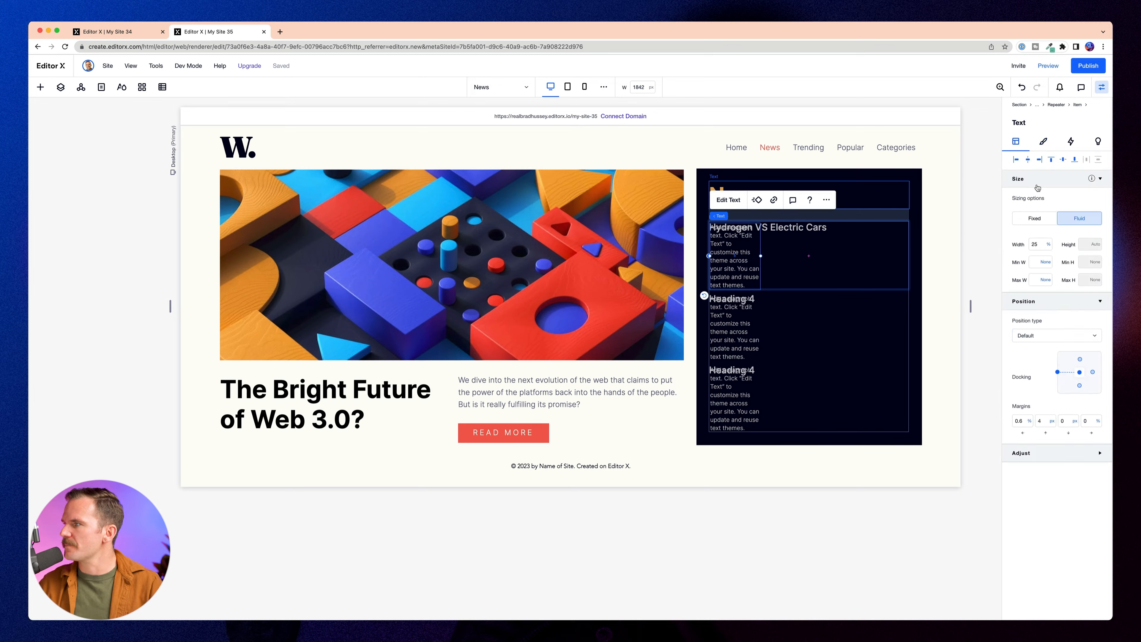
click(1038, 244)
text(100)
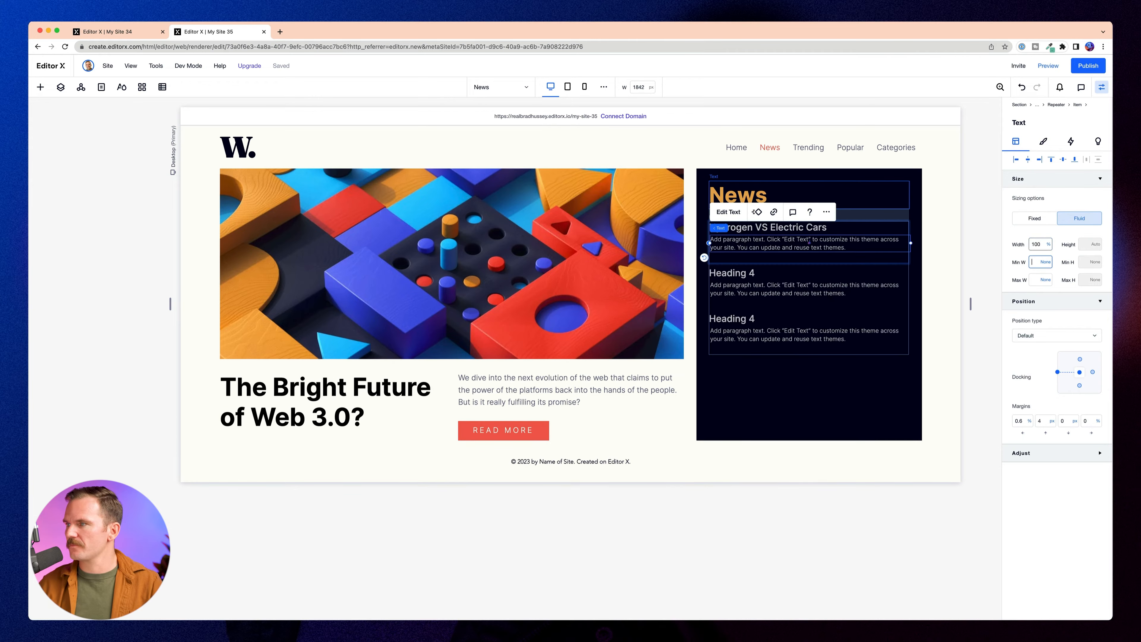
key(Tab)
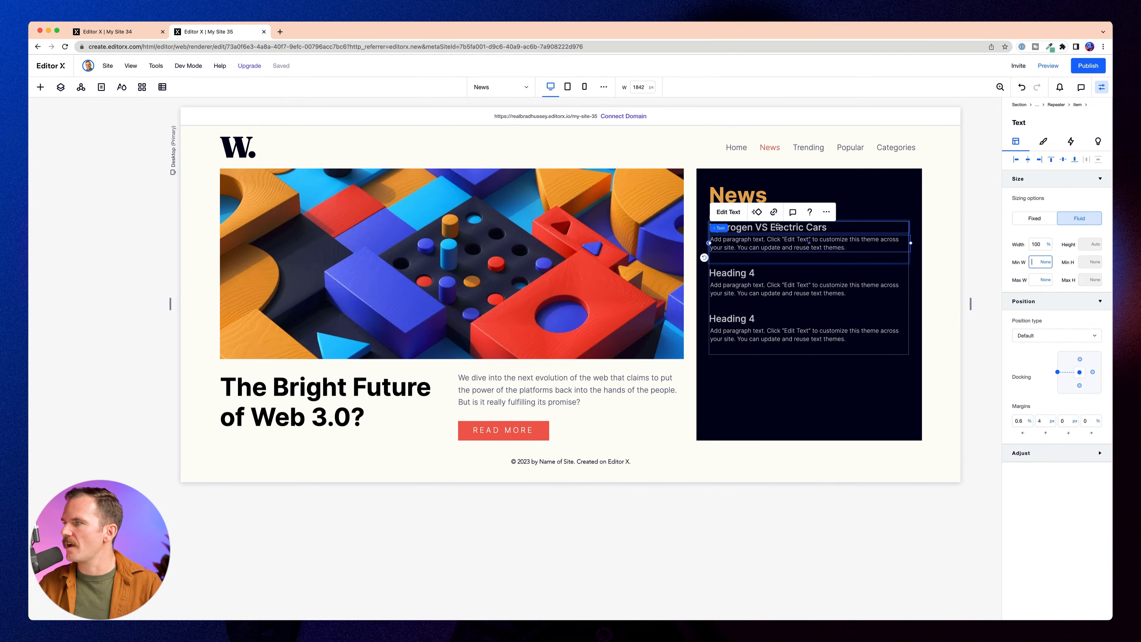
Stack the item's paragraph with its headline and set the stack's item spacing to 10 px.
shift+click(778, 226)
click(711, 199)
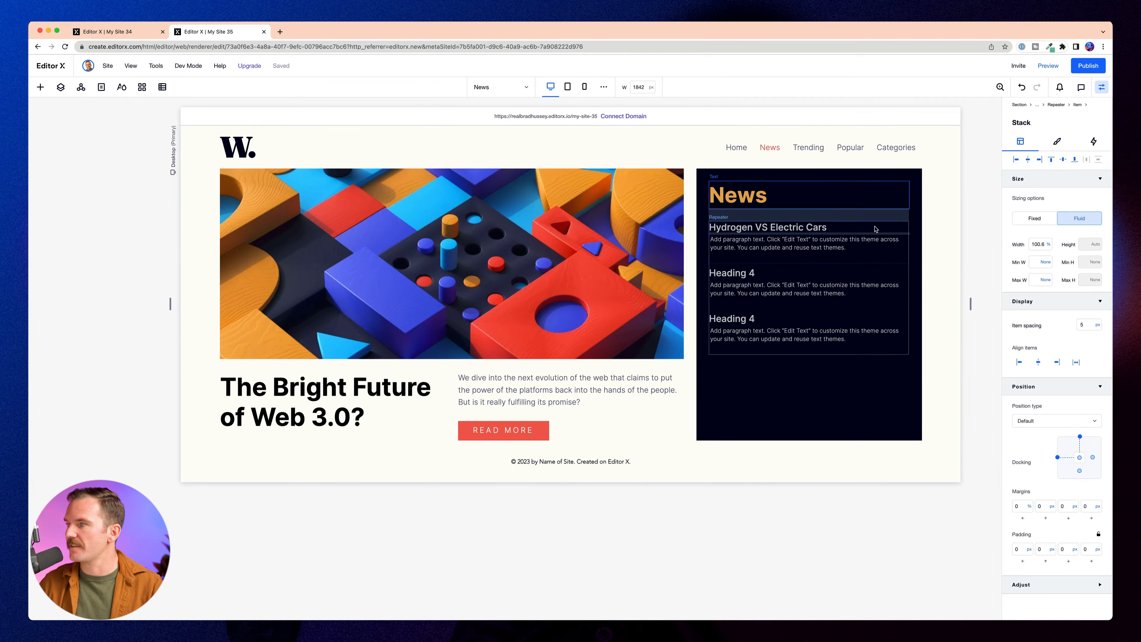
click(1089, 325)
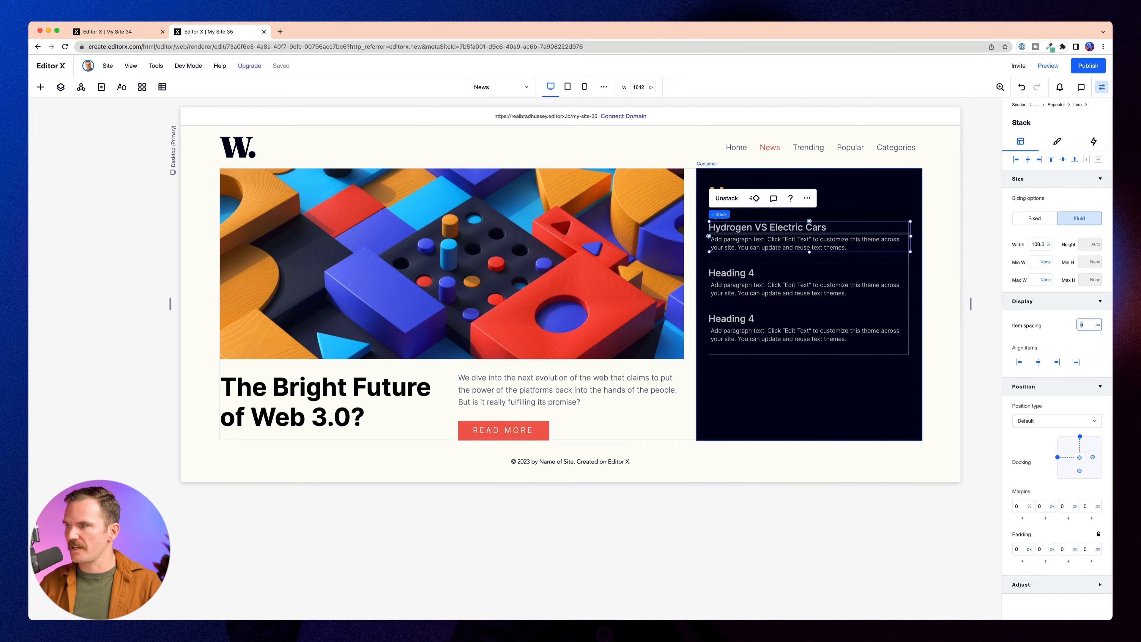
text(10)
key(Return)
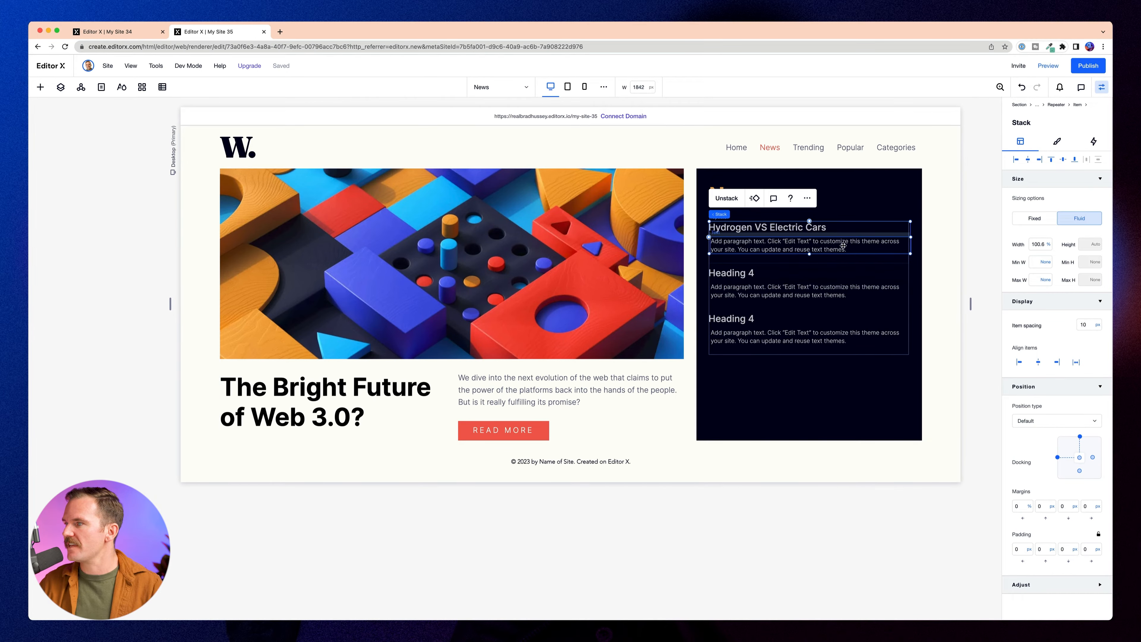
Left-align the item paragraph and replace its text with "Will hydrogen-fueled cars ever catch up to EVs?" from the Figma design.
click(831, 247)
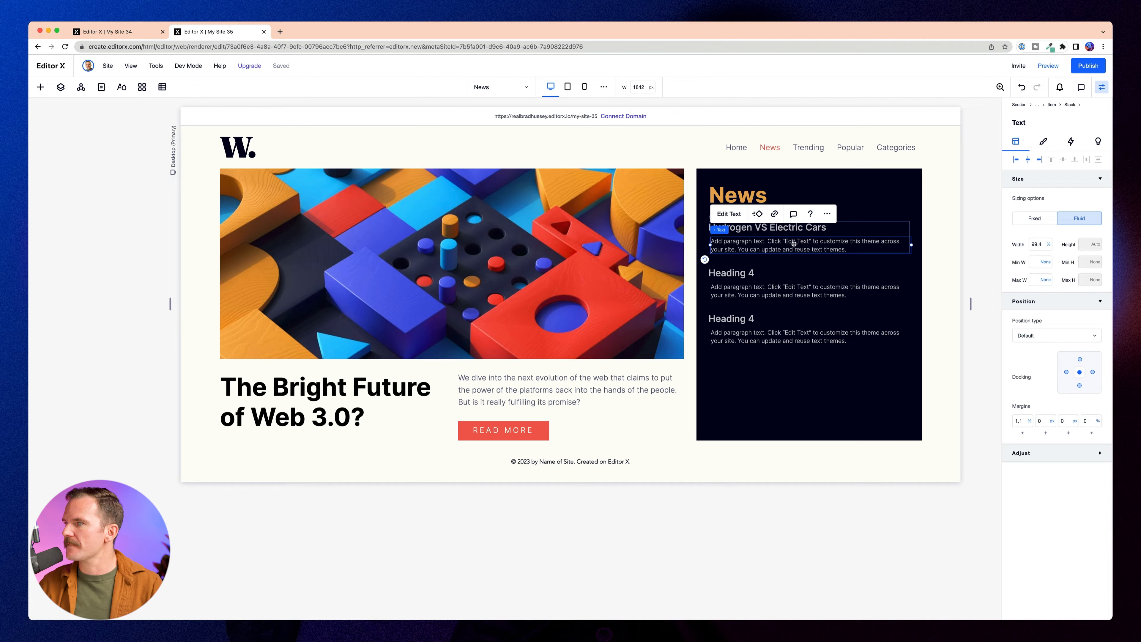
click(1024, 159)
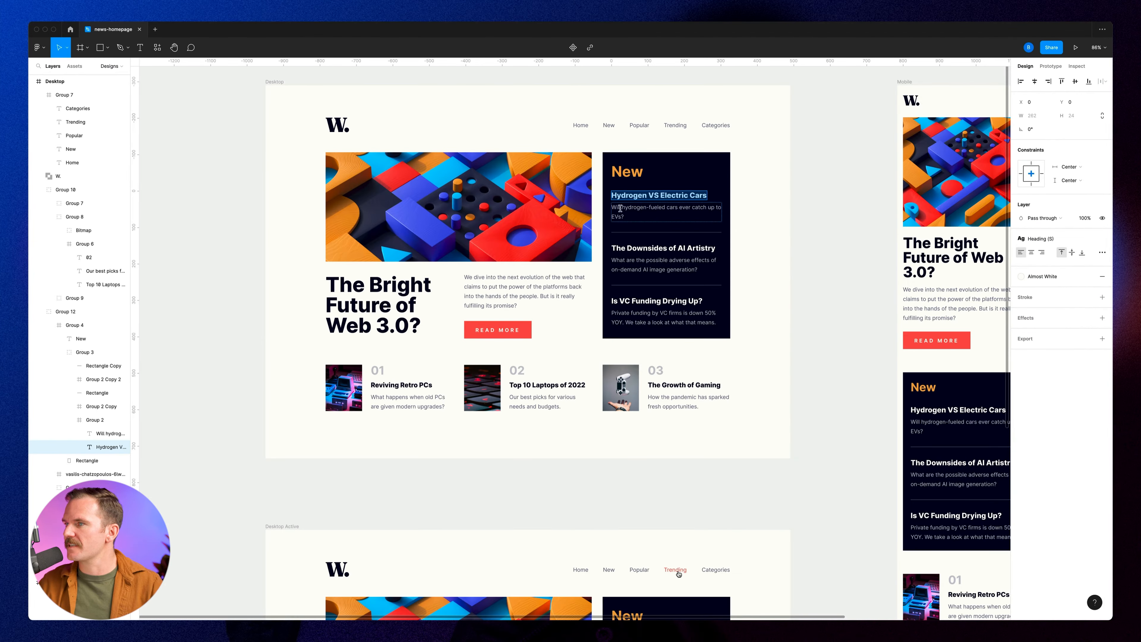
double_click(622, 211)
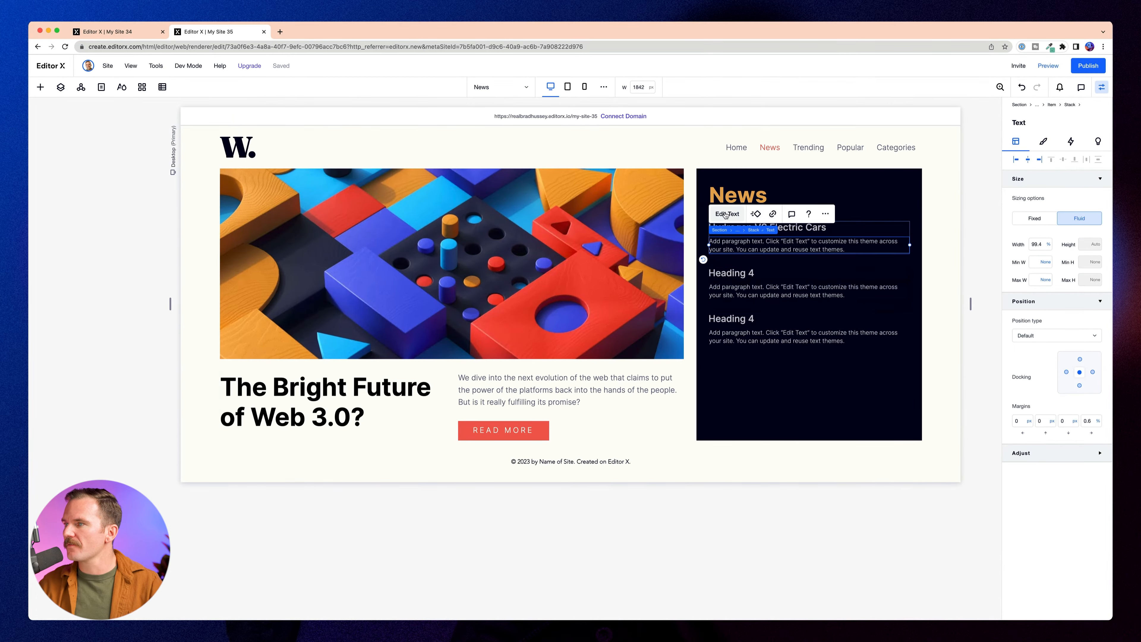
click(782, 245)
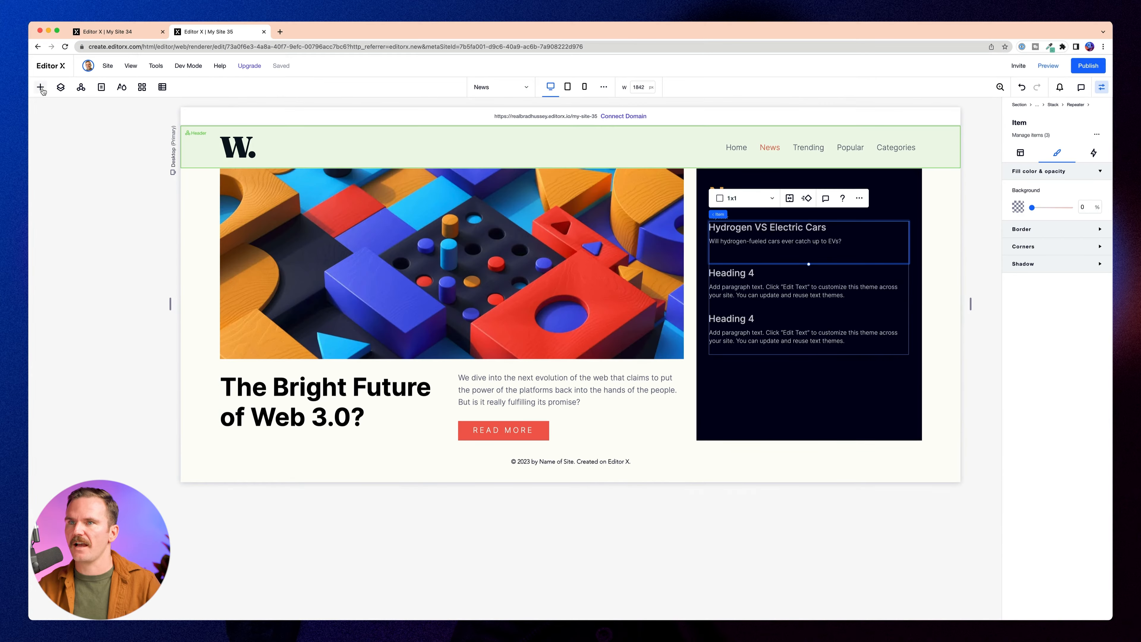
Add a horizontal line below the paragraph in the item's stack, with 100% width and left alignment.
click(41, 87)
drag(252, 155, 793, 246)
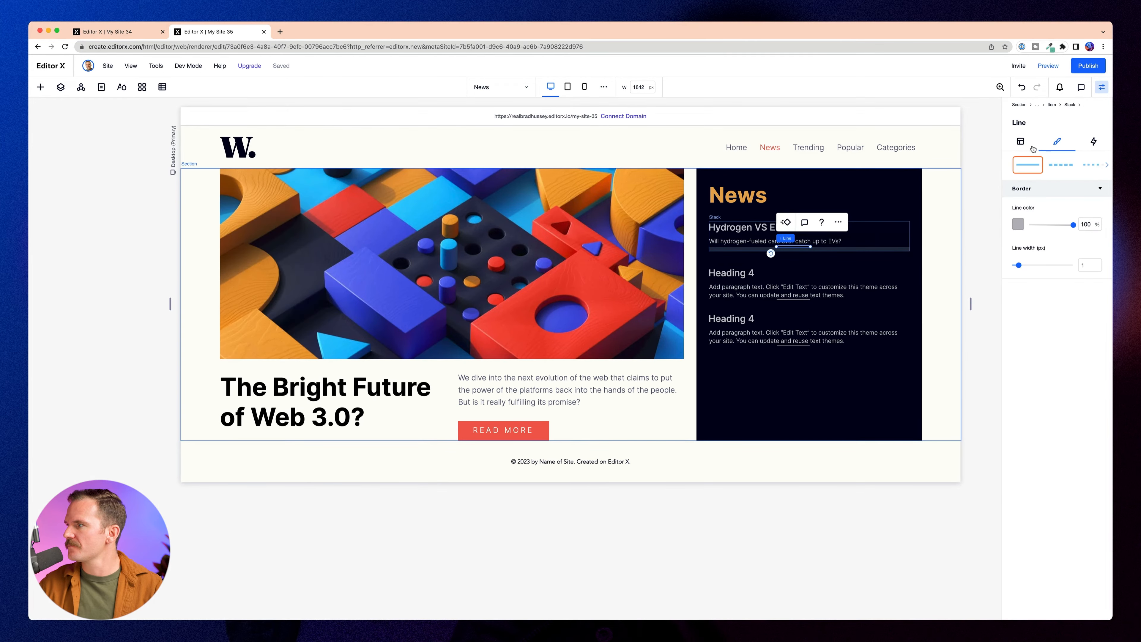
click(1018, 223)
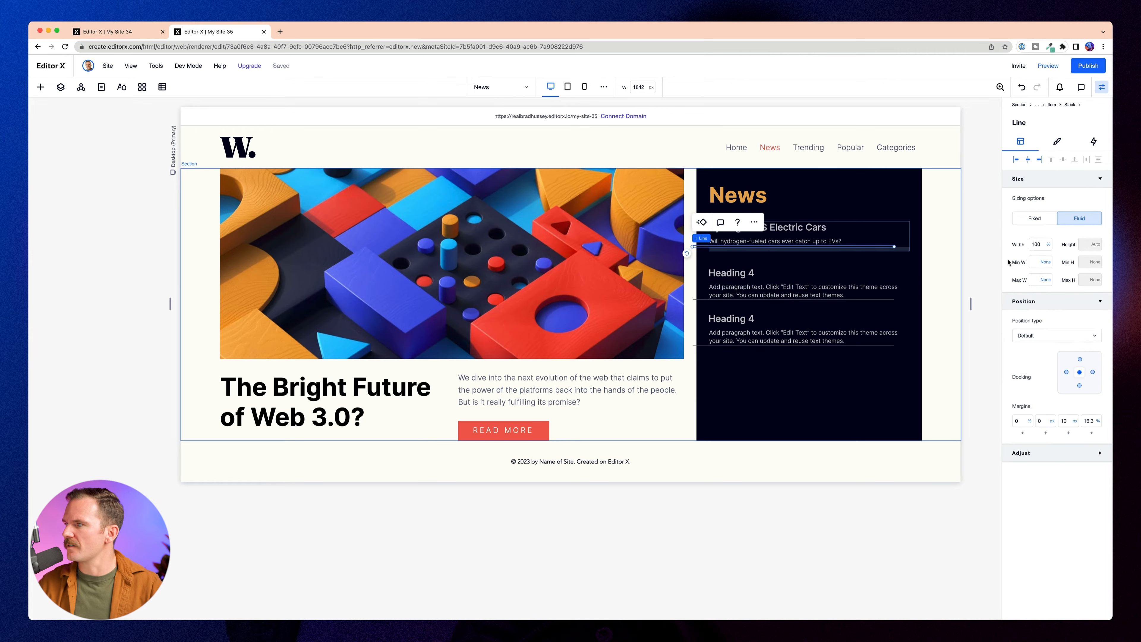
click(1015, 159)
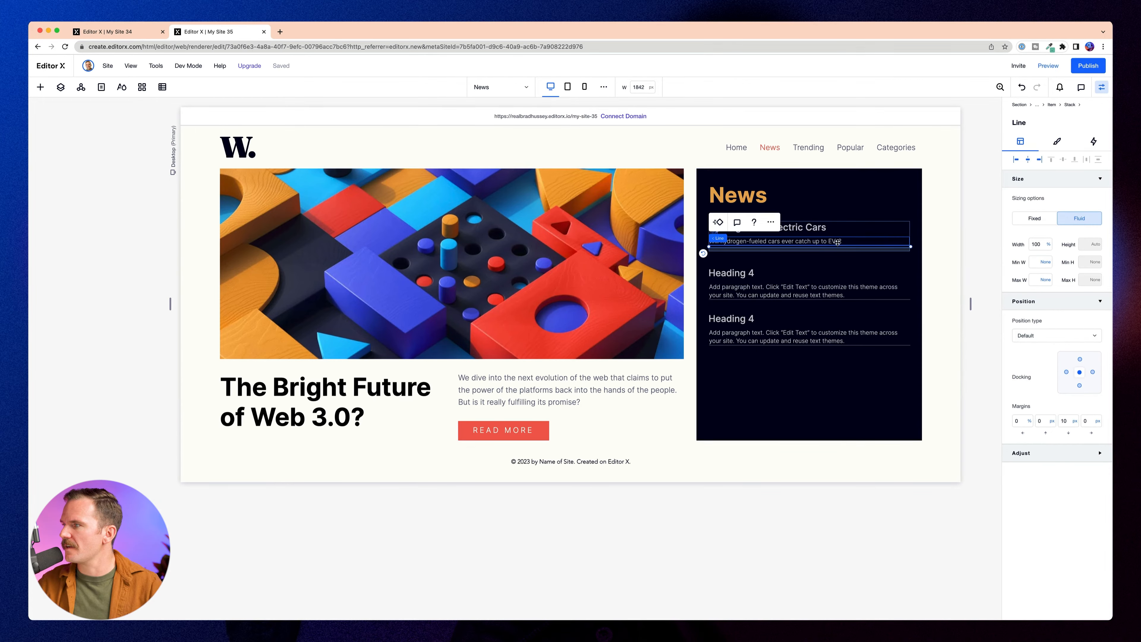
Set the divider line's top and bottom margins to 30 px.
click(1043, 422)
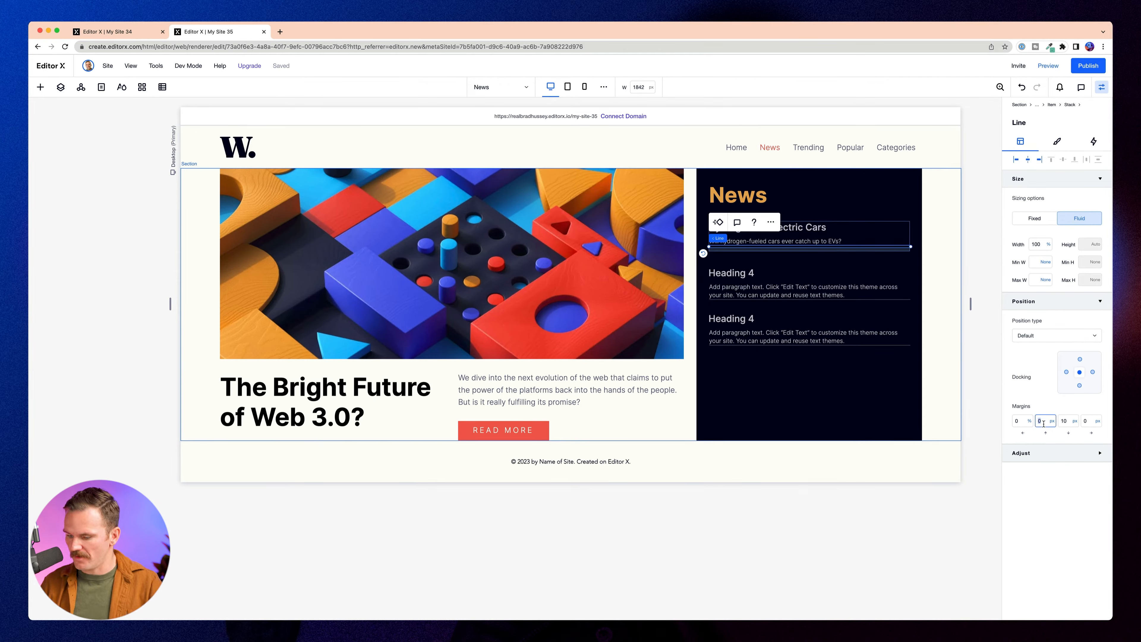
text(30)
key(Tab)
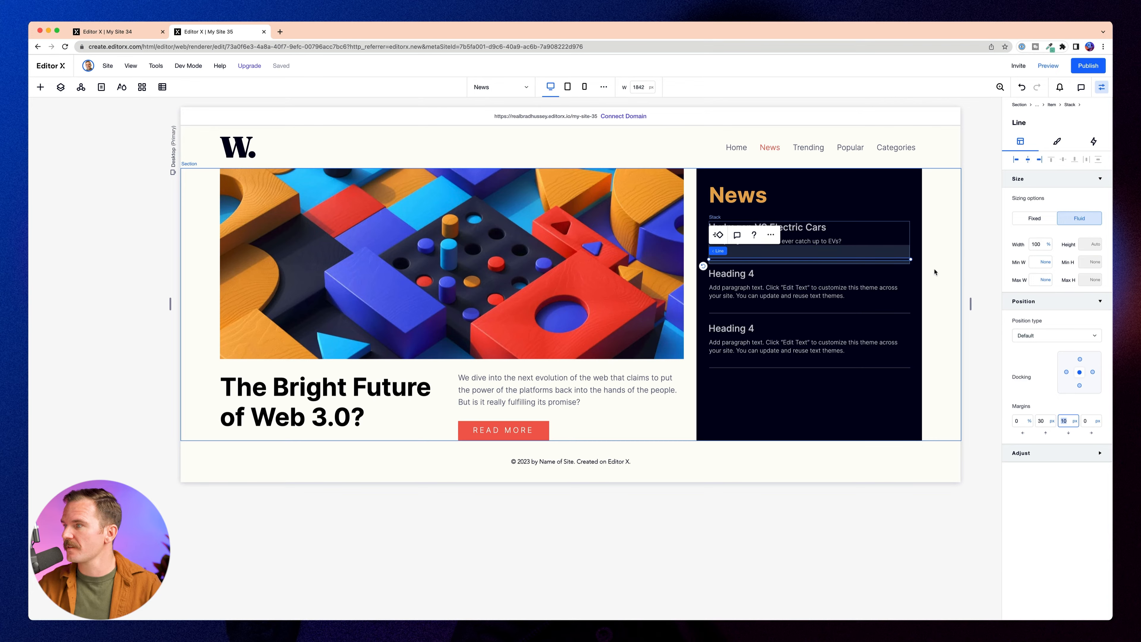
text(30)
key(Tab)
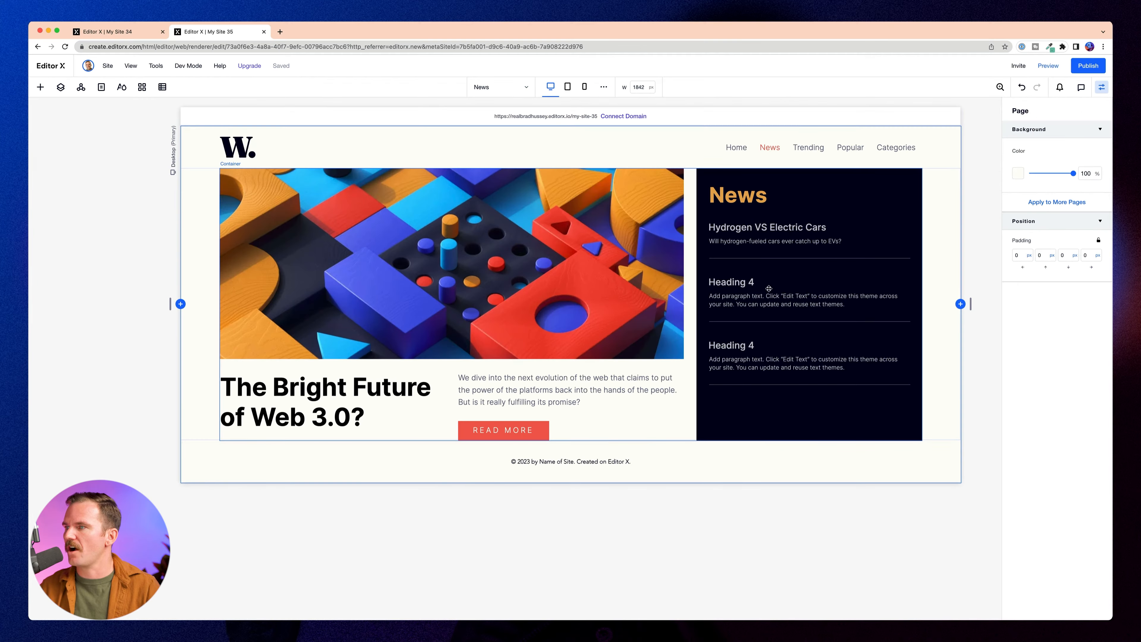
Change the fill color of the second news item's headline to the light grey #E3E3E3.
click(742, 284)
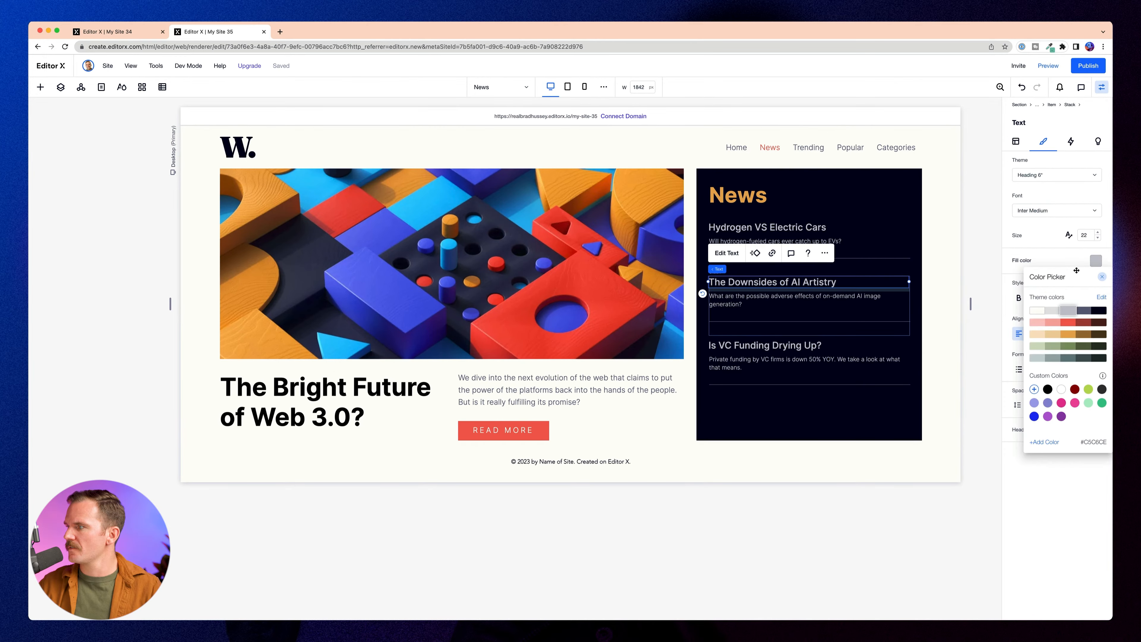
click(1053, 310)
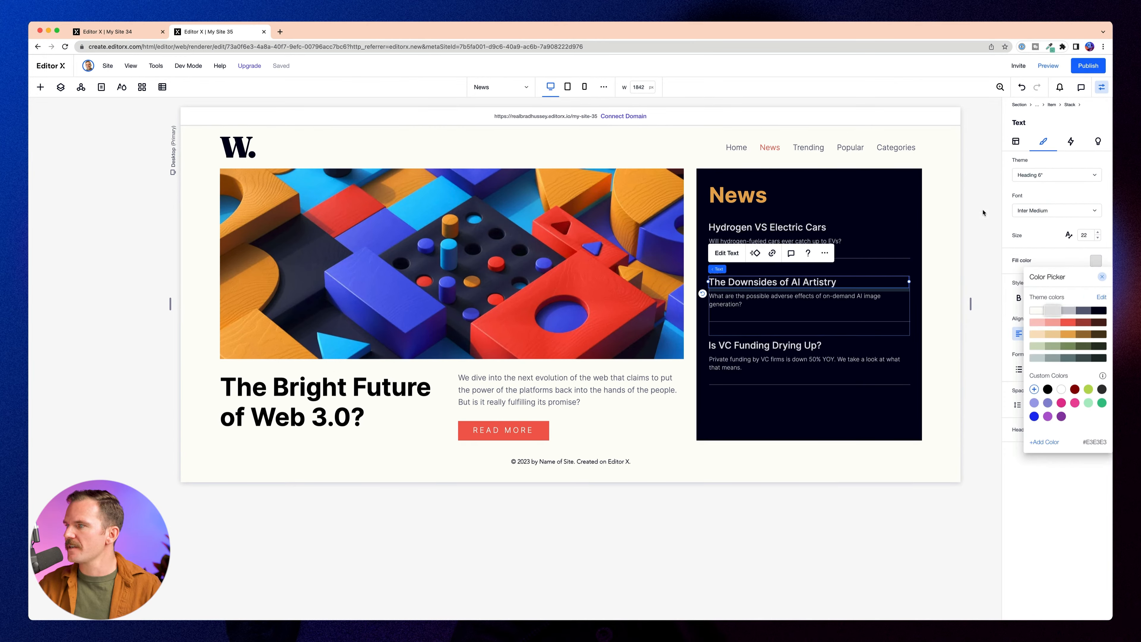
click(989, 221)
click(894, 255)
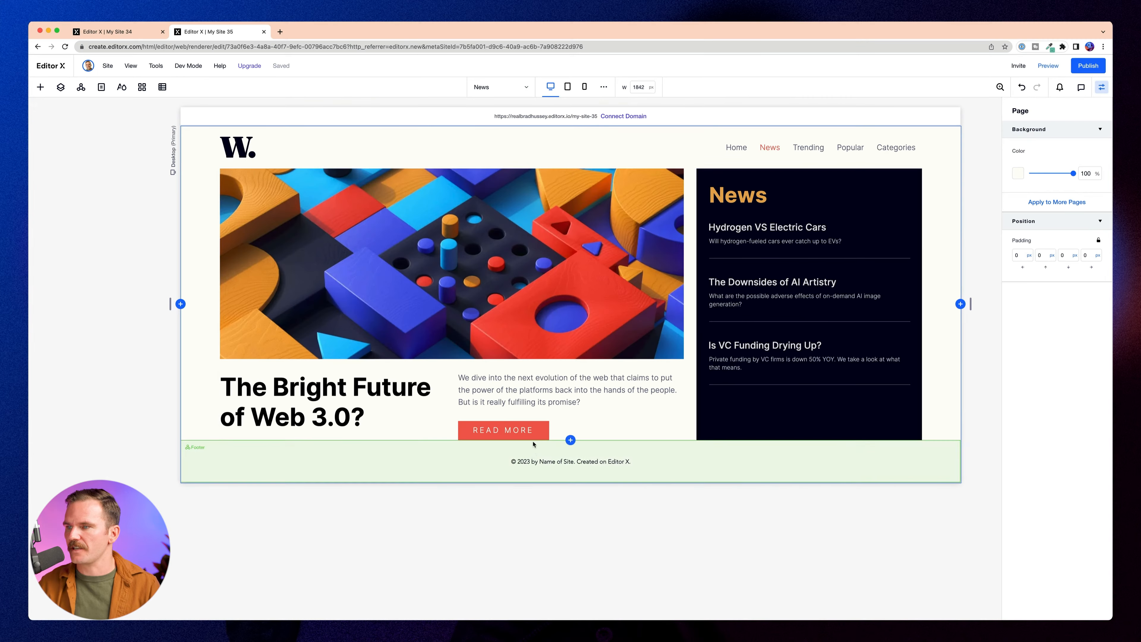
Add a blank section directly above the footer and place a three-item repeater in it.
click(570, 440)
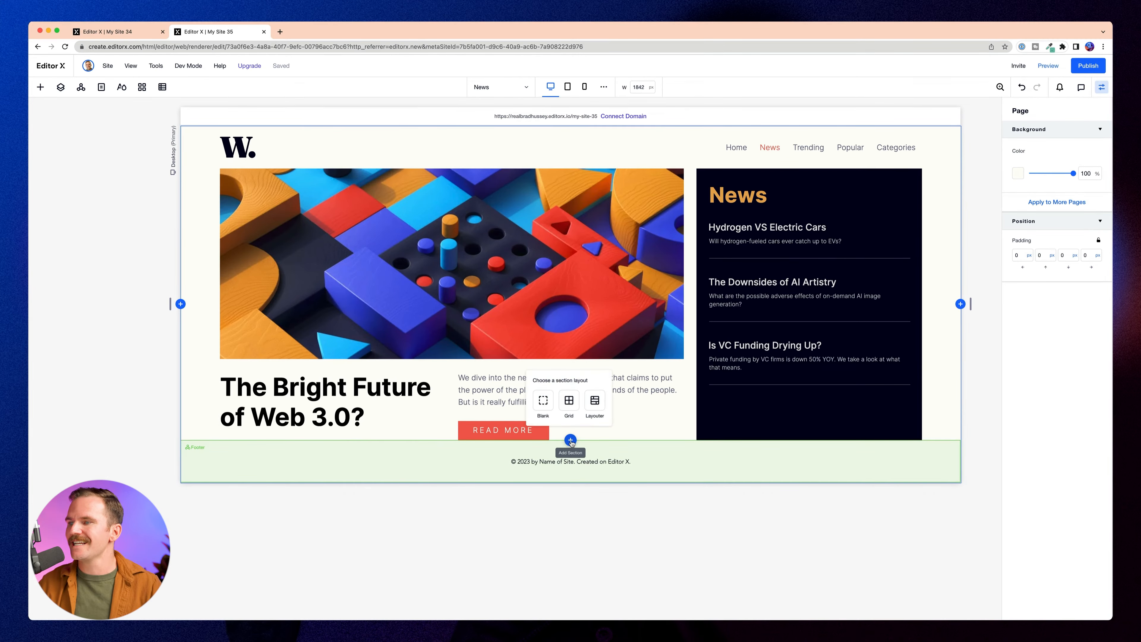
click(541, 402)
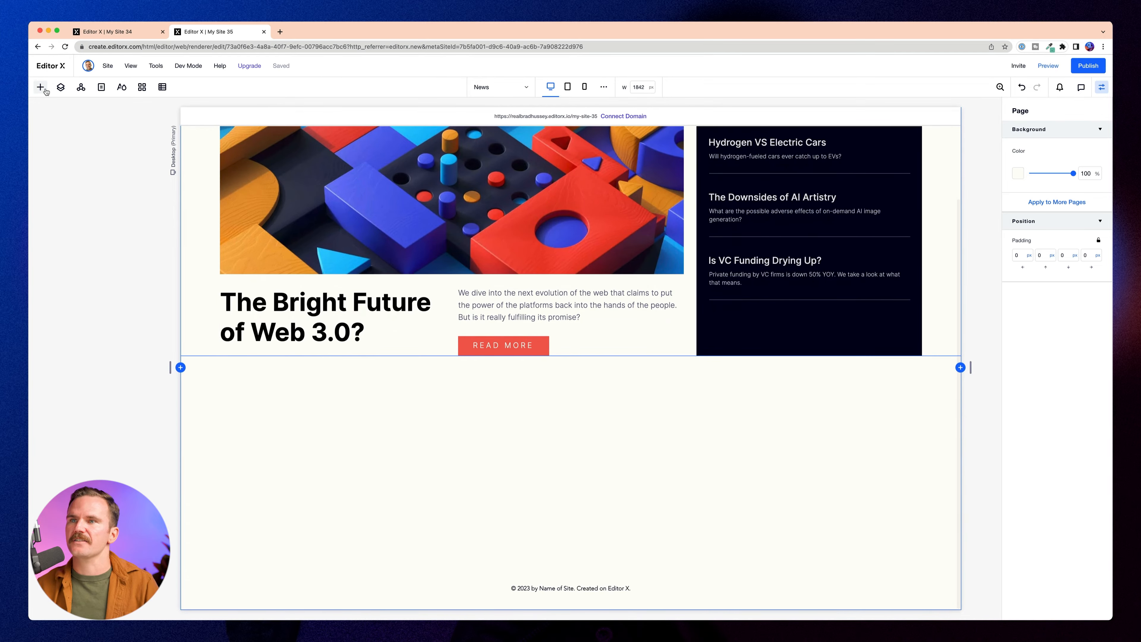
click(40, 87)
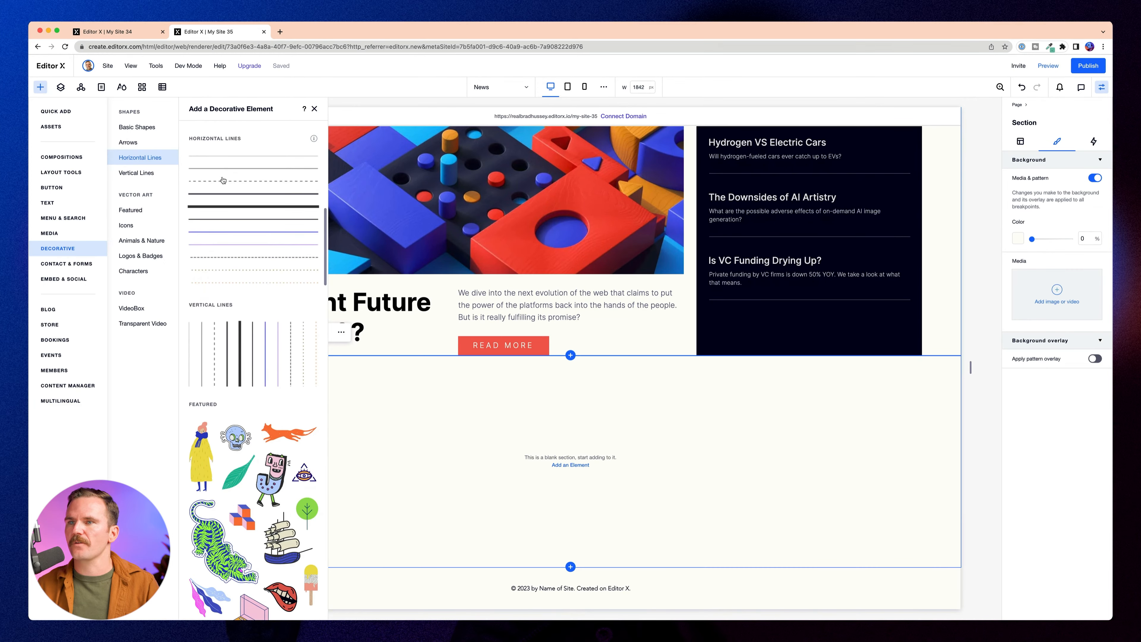
click(71, 173)
drag(272, 168, 559, 446)
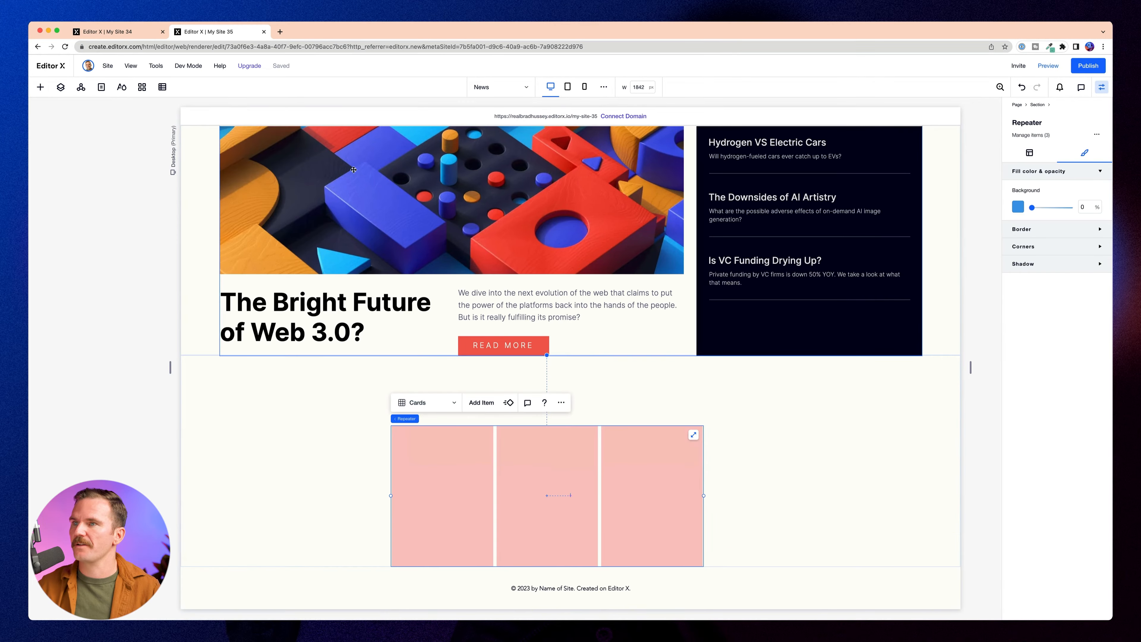
Keep the new repeater's Cards layout and stretch it to fill the whole section.
click(429, 411)
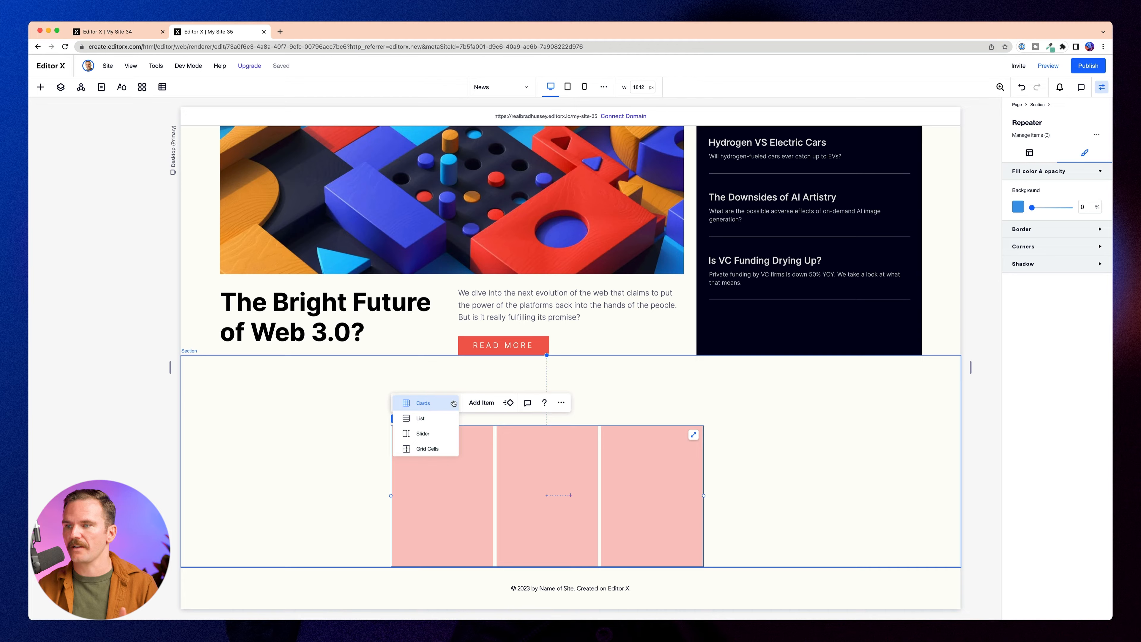
click(133, 387)
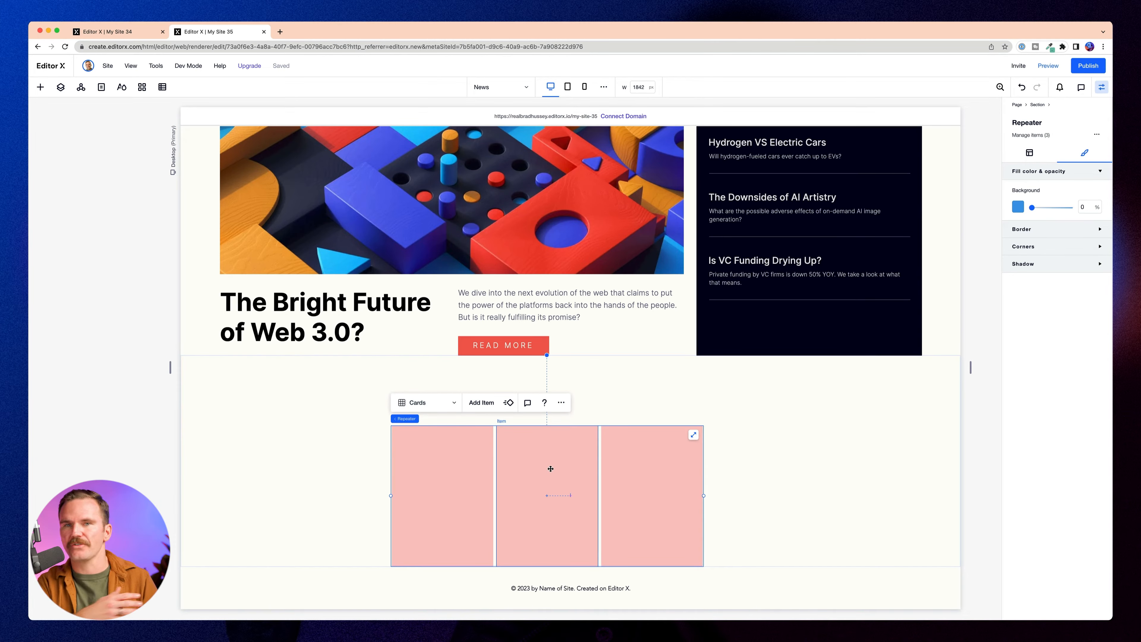
click(693, 435)
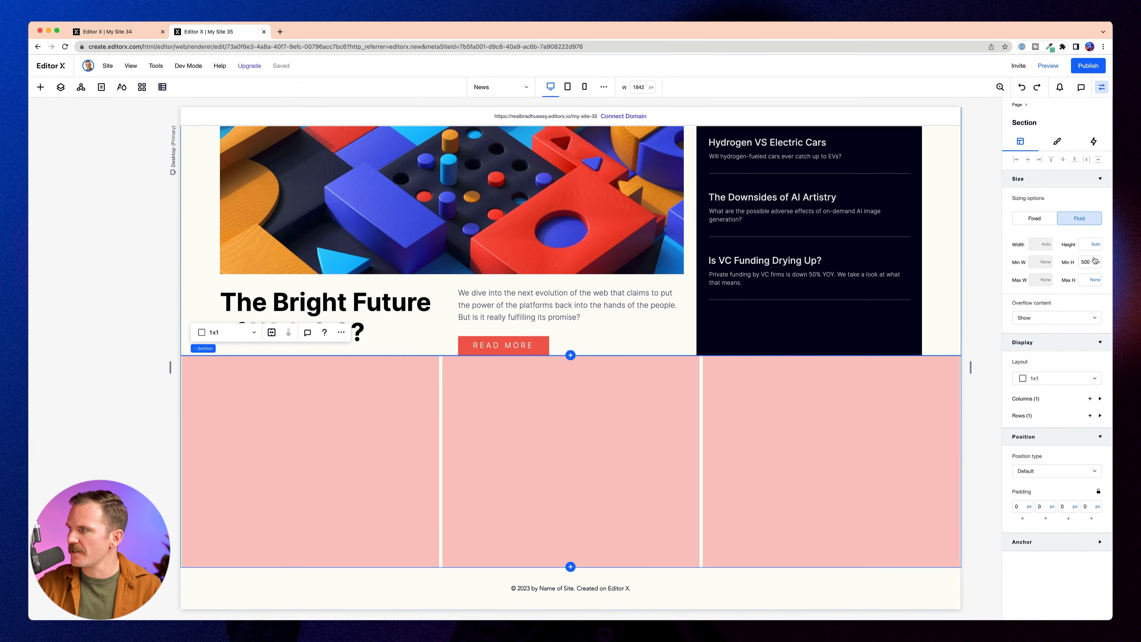
Set the minimum height of the section holding the new repeater to 150 px.
click(1092, 262)
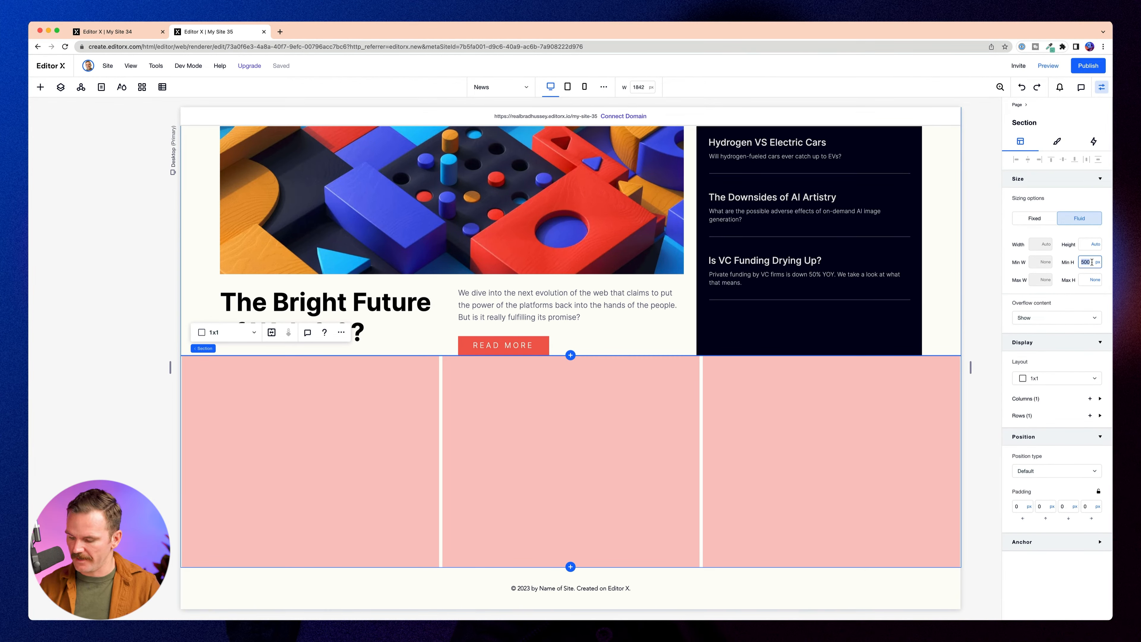
text(150)
key(Tab)
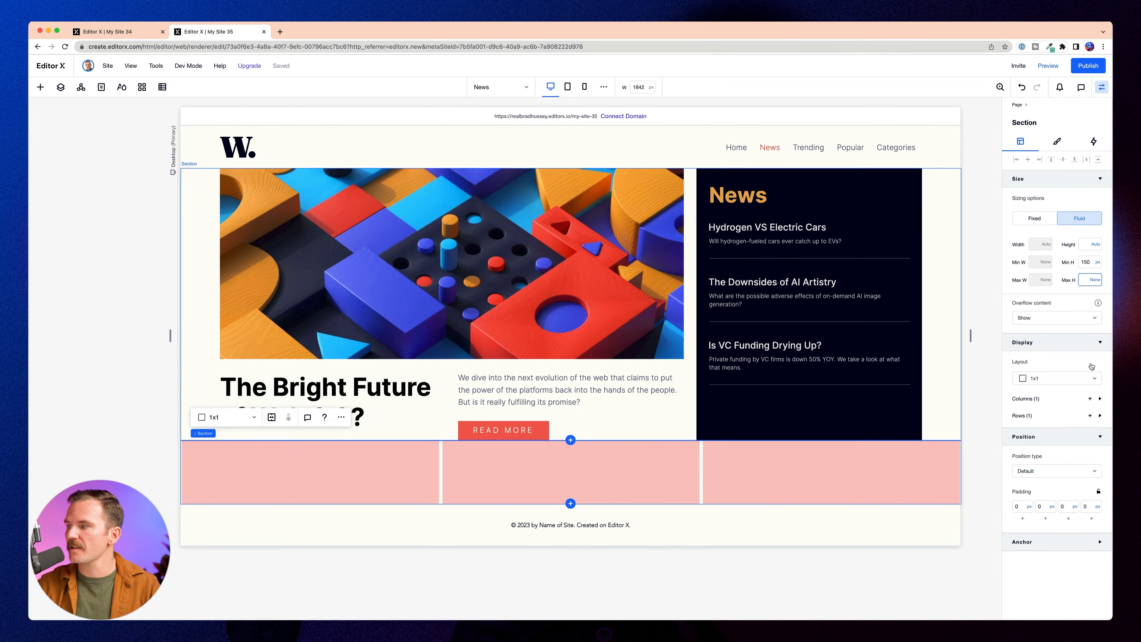
Set the repeater section's top and bottom padding to 30 px each.
click(1043, 507)
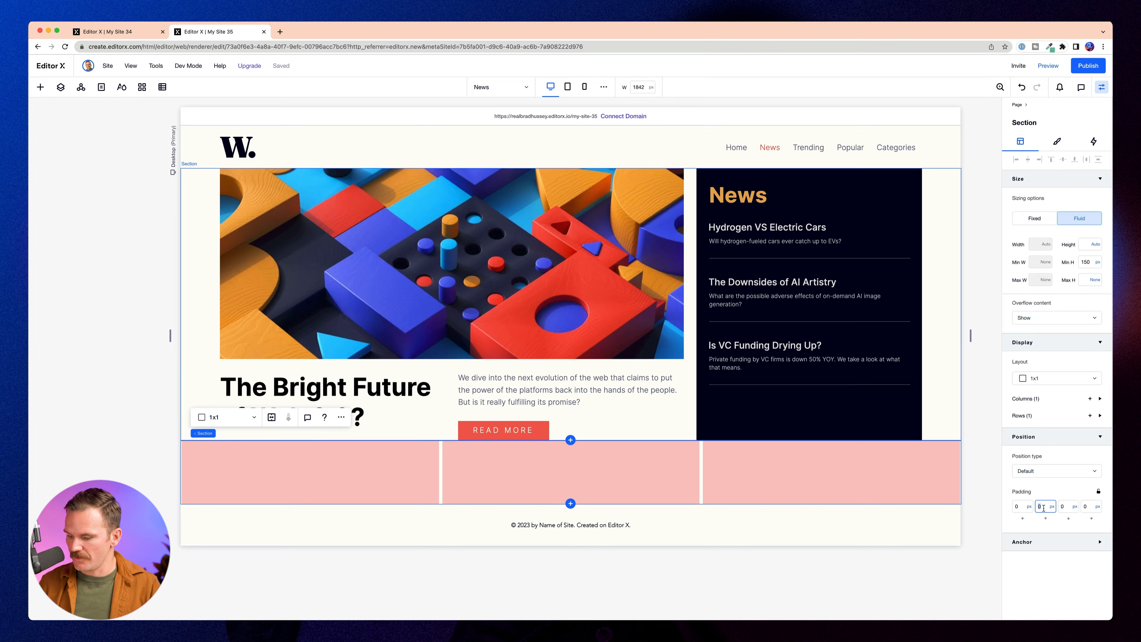
text(30)
key(Tab)
text(30)
key(Tab)
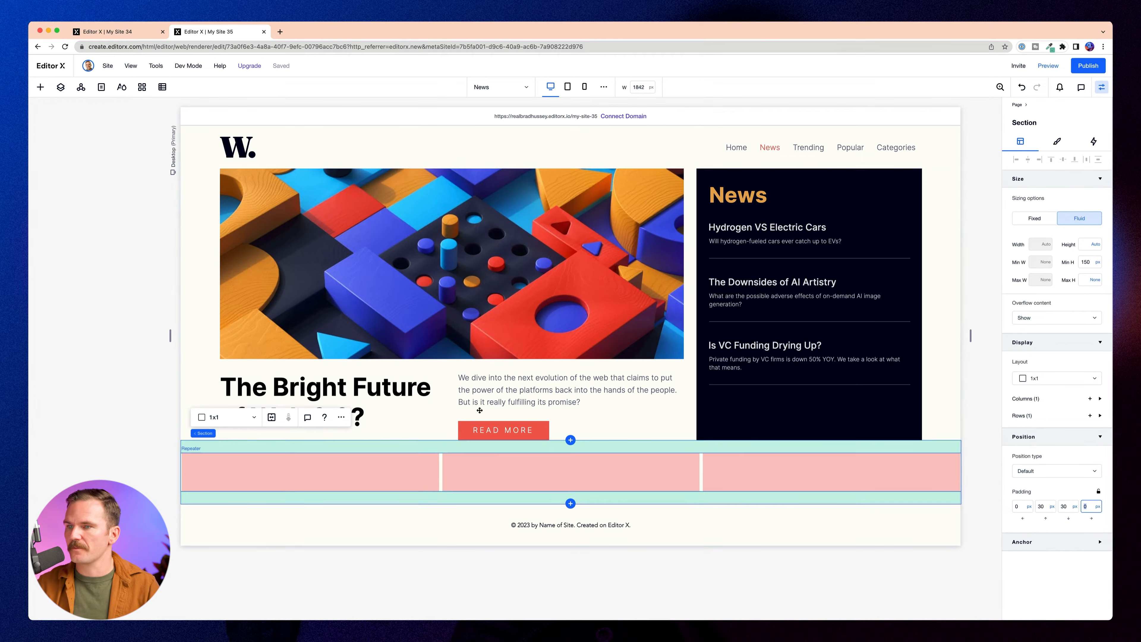
Set the repeater section's left and right padding to 5% each.
click(270, 479)
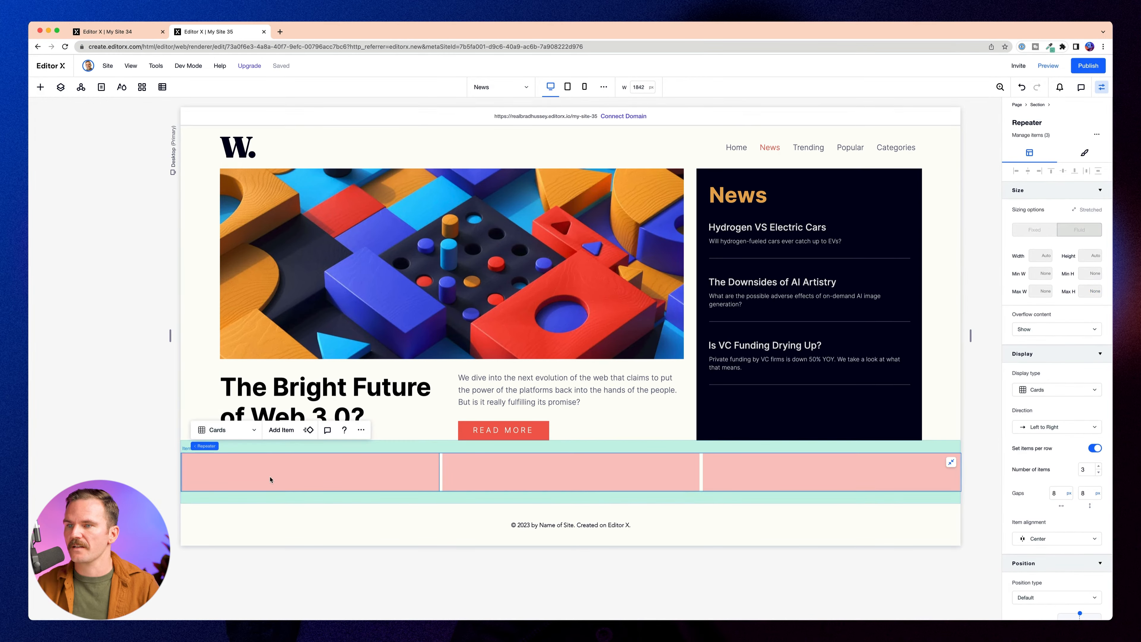
click(265, 450)
click(1017, 507)
text(5%)
key(Tab)
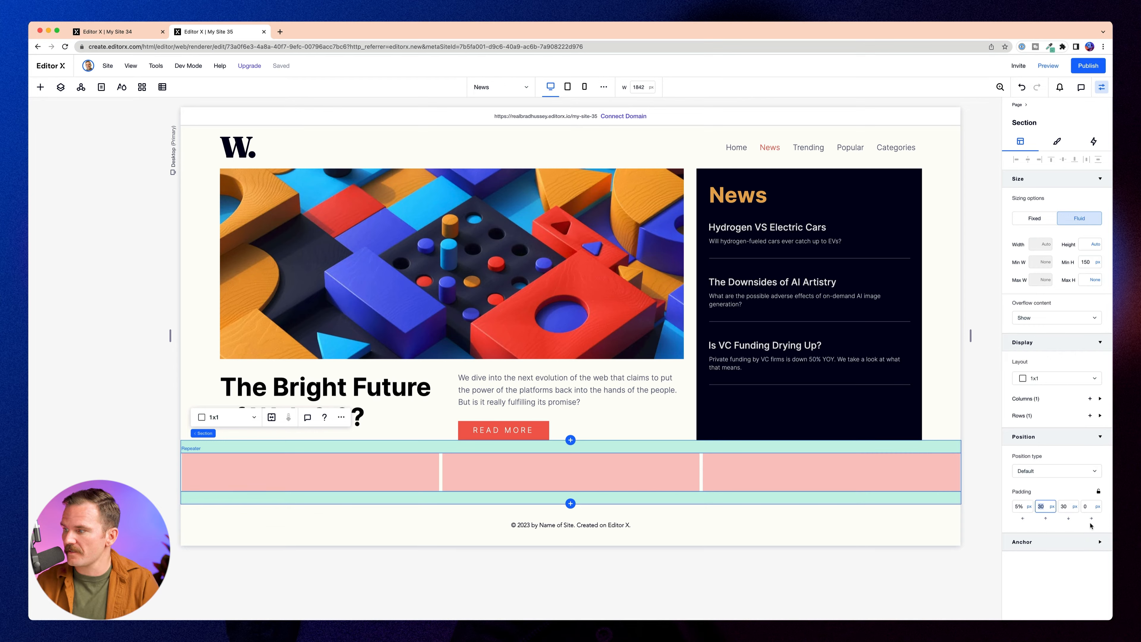
click(1089, 506)
text(5%)
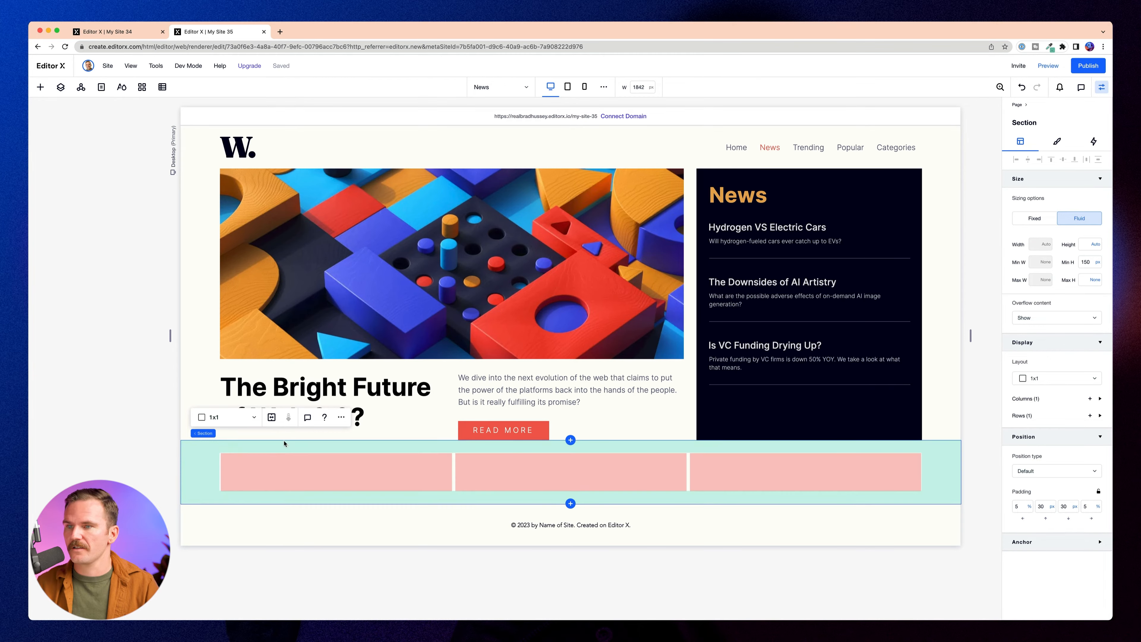
click(122, 416)
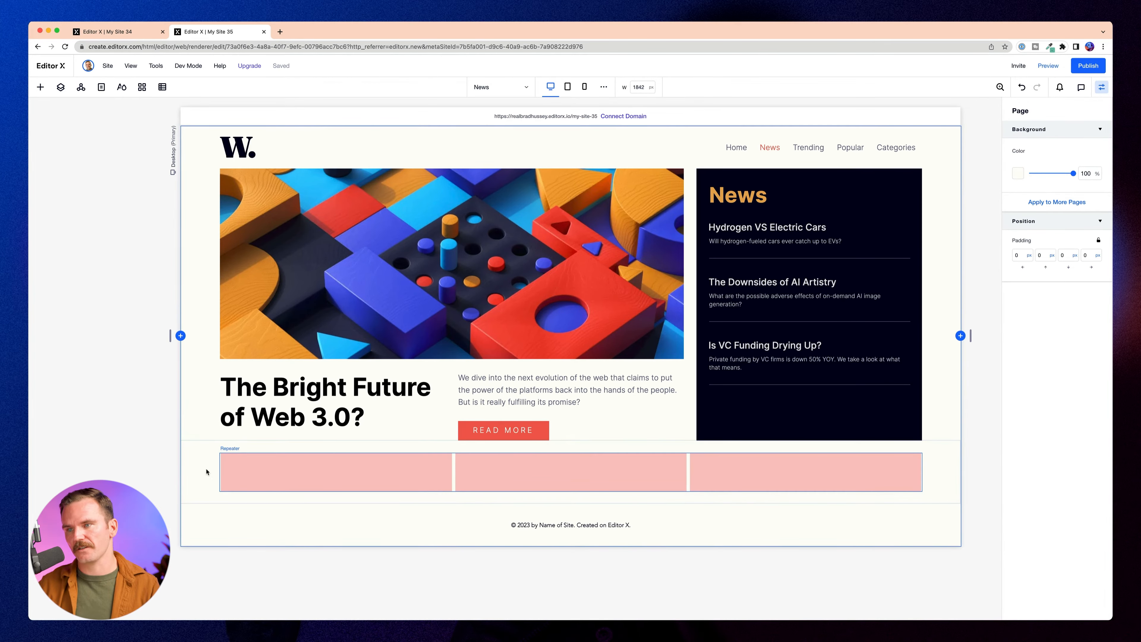
Set the new repeater's horizontal and vertical gaps between items to 30 px.
click(427, 470)
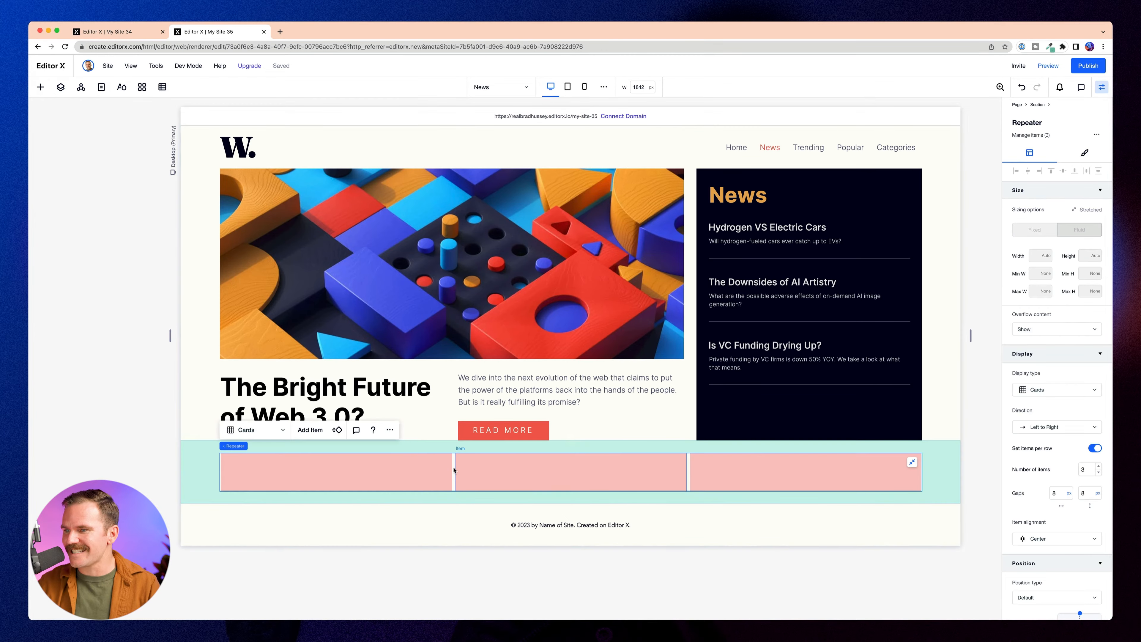
click(1059, 492)
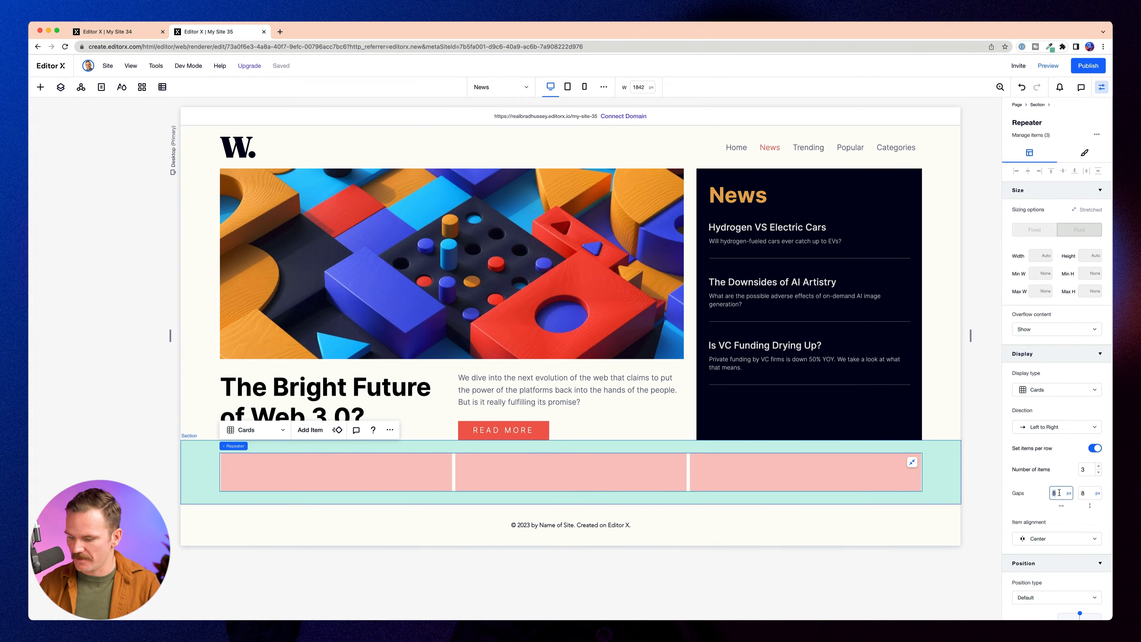
key(Tab)
text(30)
key(Tab)
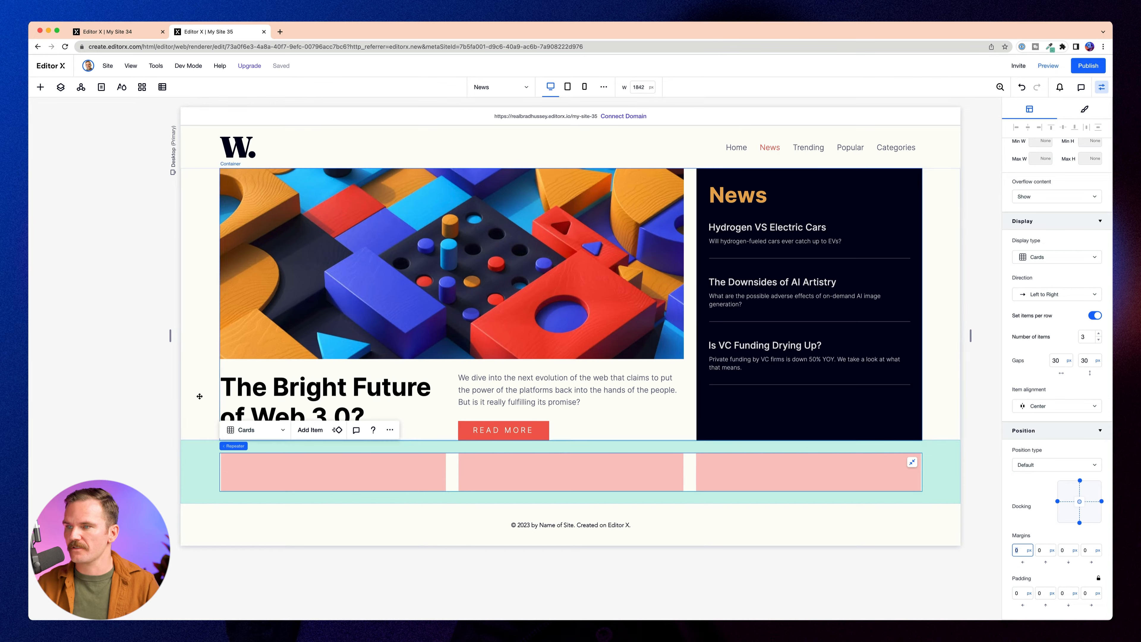
click(90, 396)
click(90, 396)
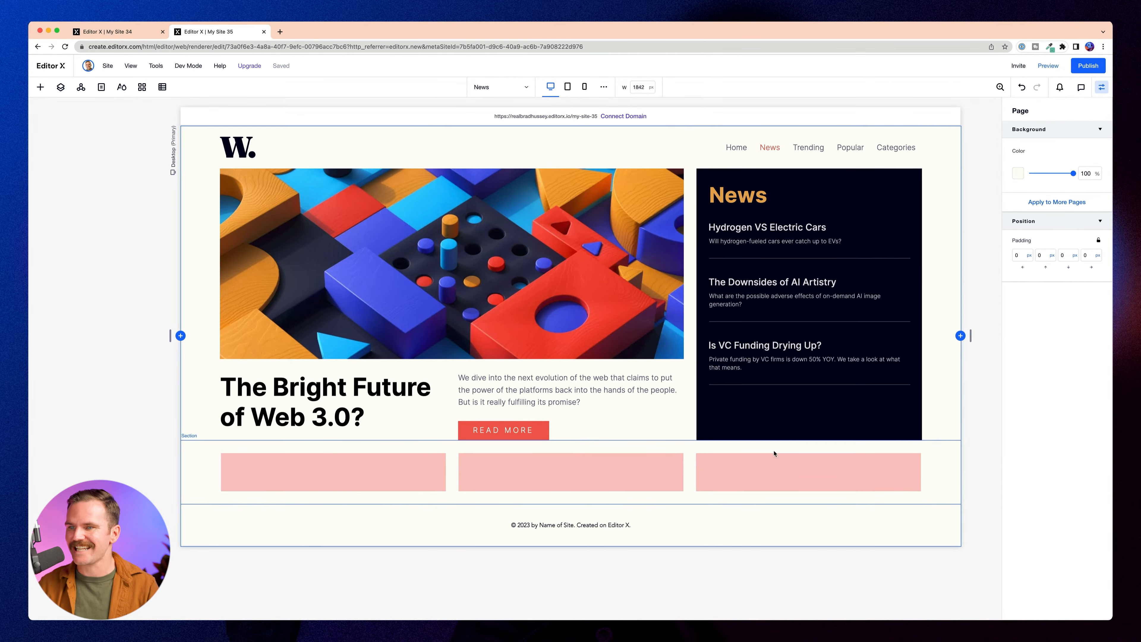
Check the article row in the Figma design and split the first repeater item into a two-column grid of 0.5fr and 1.5fr.
key(super+Tab)
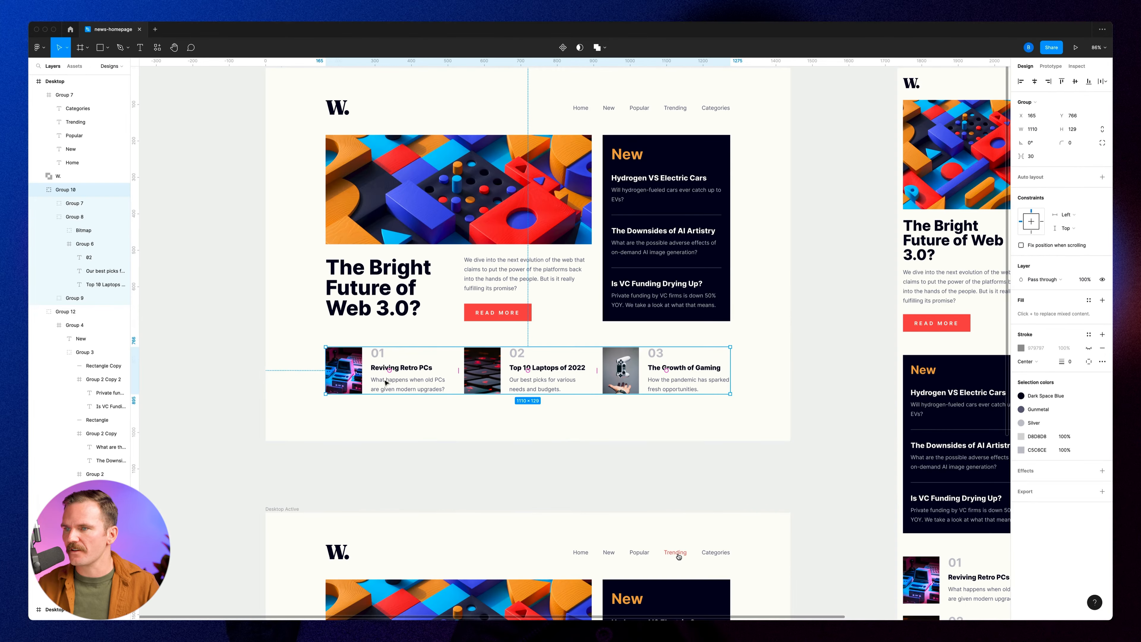
key(super+Tab)
click(358, 481)
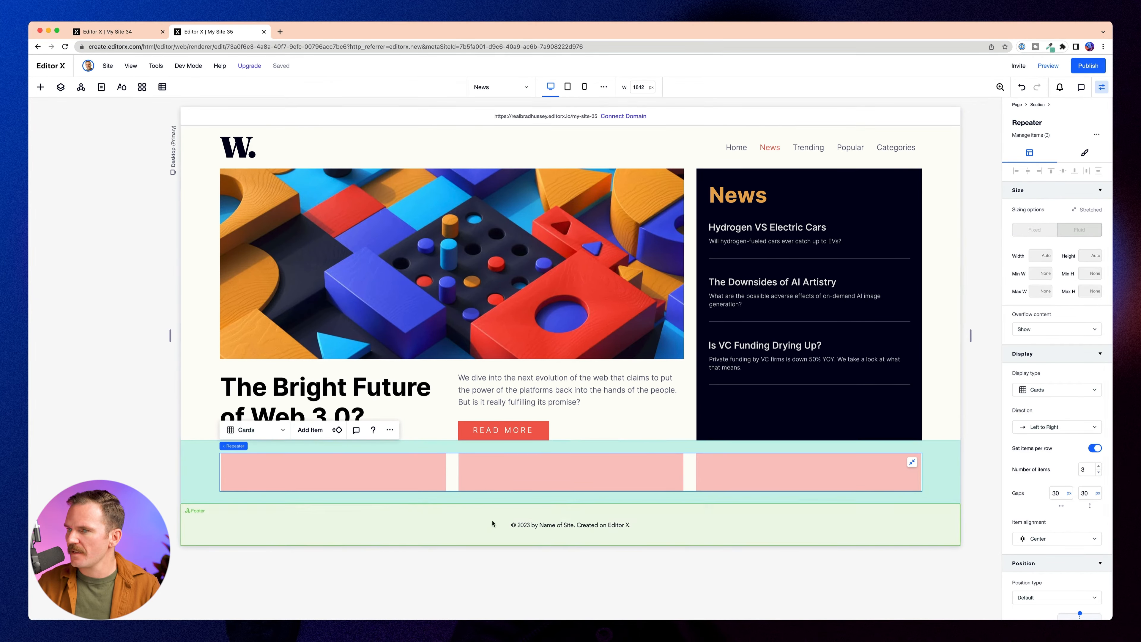
click(294, 465)
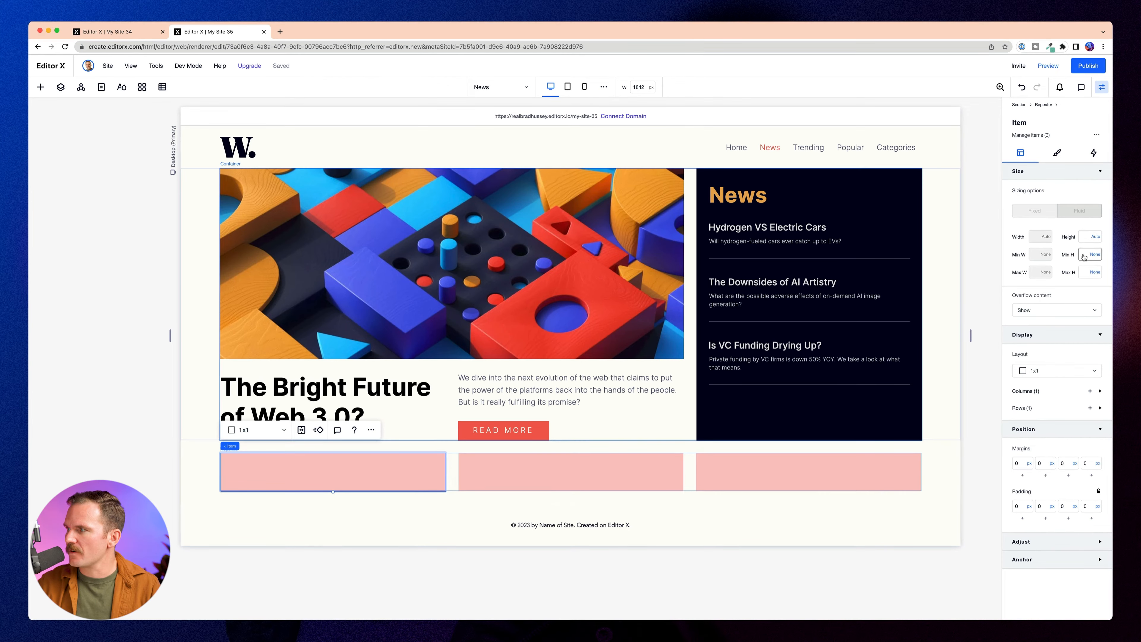
click(301, 430)
drag(219, 472, 276, 471)
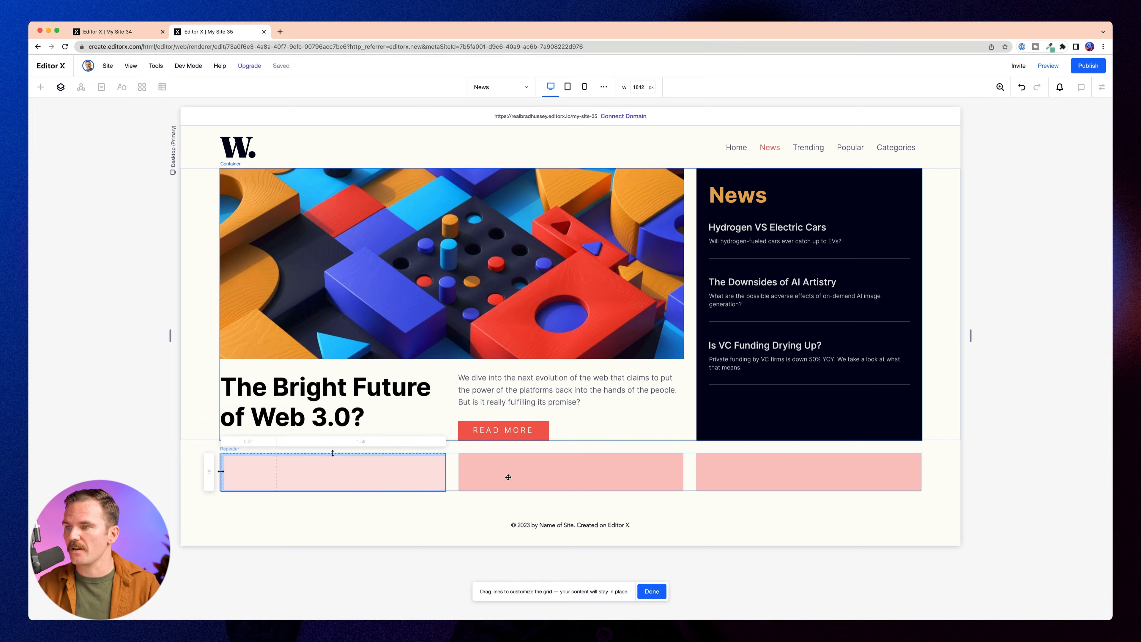
click(653, 590)
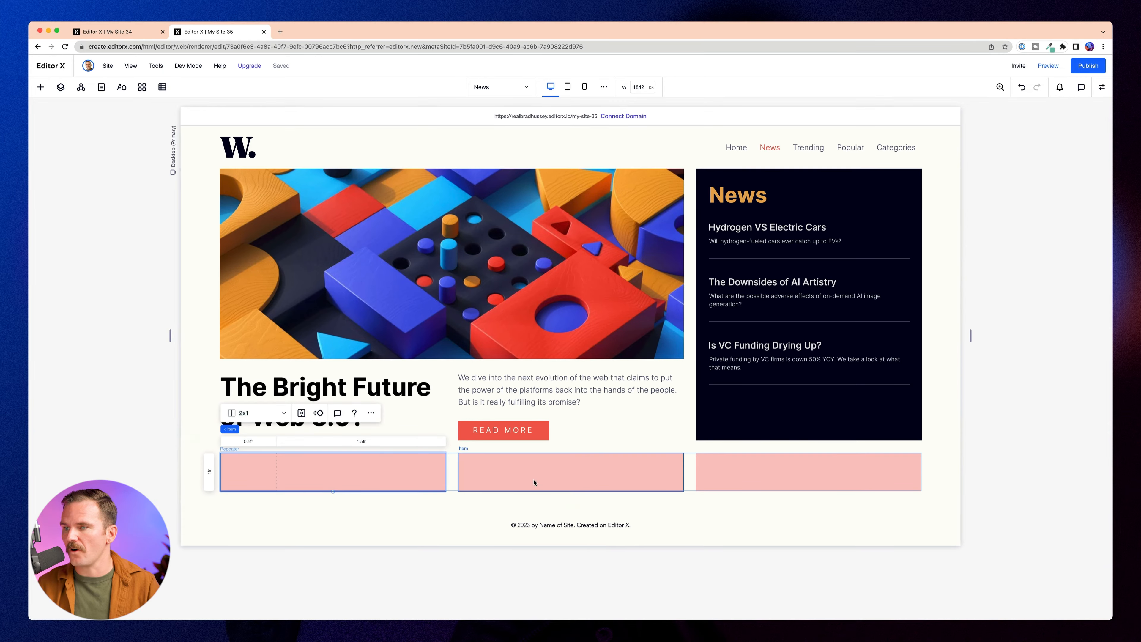
Set the repeater item's background opacity to 0%.
click(473, 478)
click(371, 474)
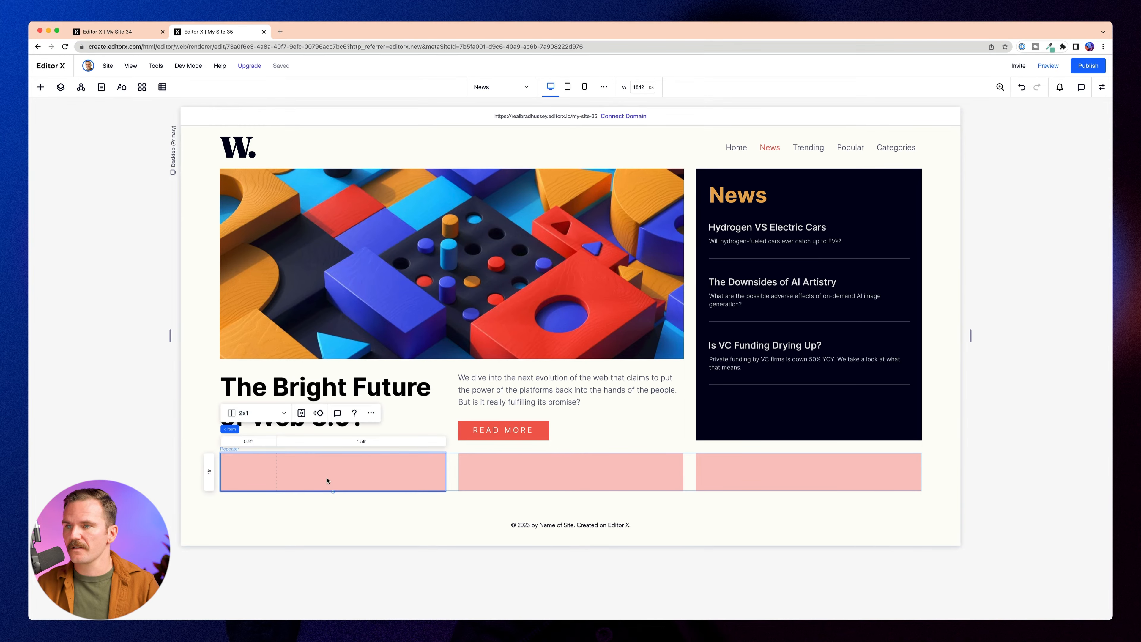
click(1101, 87)
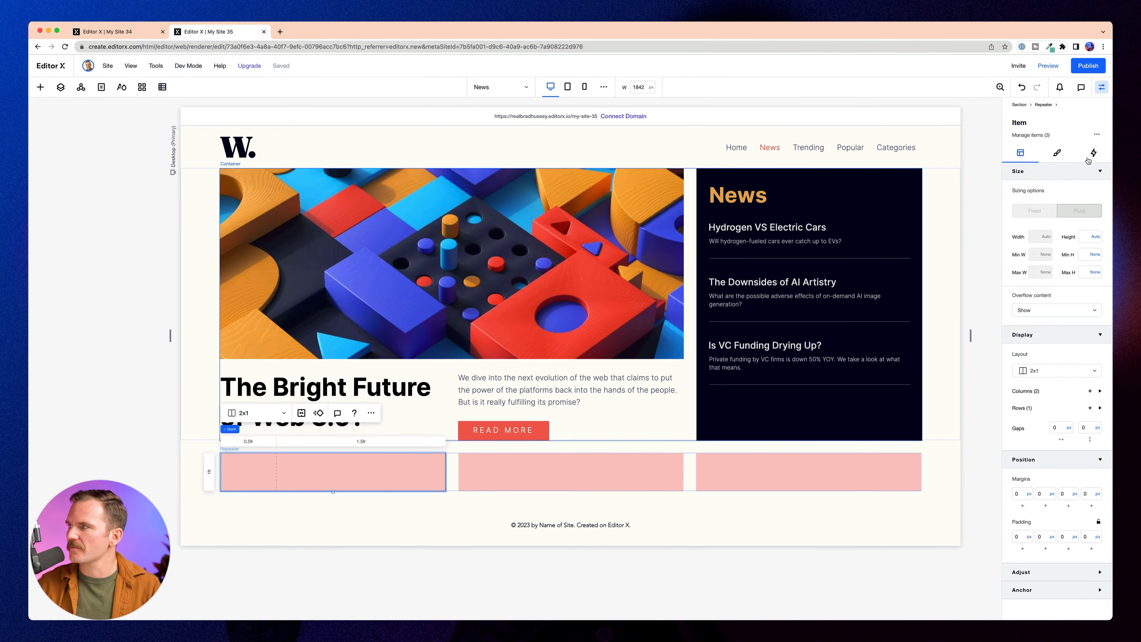
drag(1069, 209, 1029, 208)
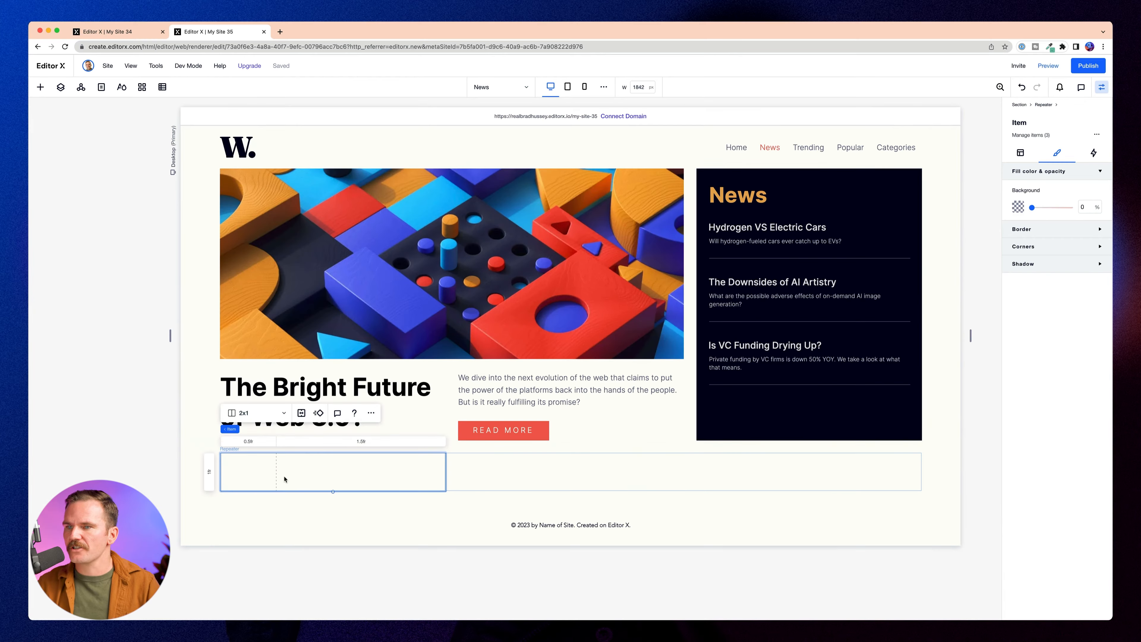
Move the retro PC image into the first item's narrow column and stretch it to fill that cell.
drag(283, 479, 255, 482)
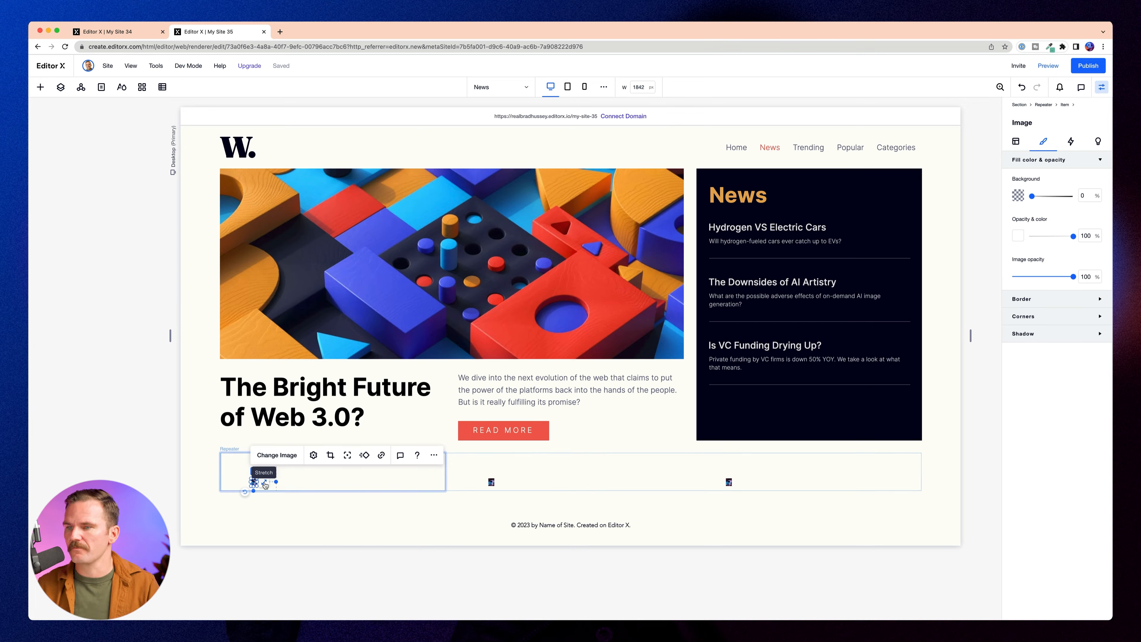
click(264, 484)
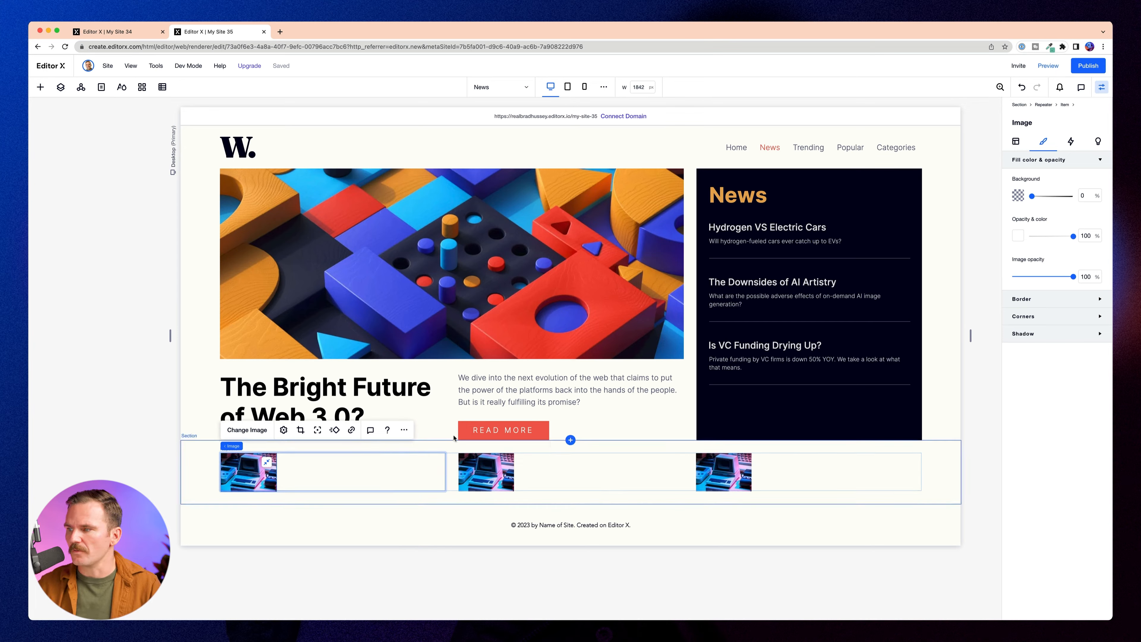
Set the first repeater item's row height to min/max, with a 150 px minimum and max content as the maximum.
click(346, 463)
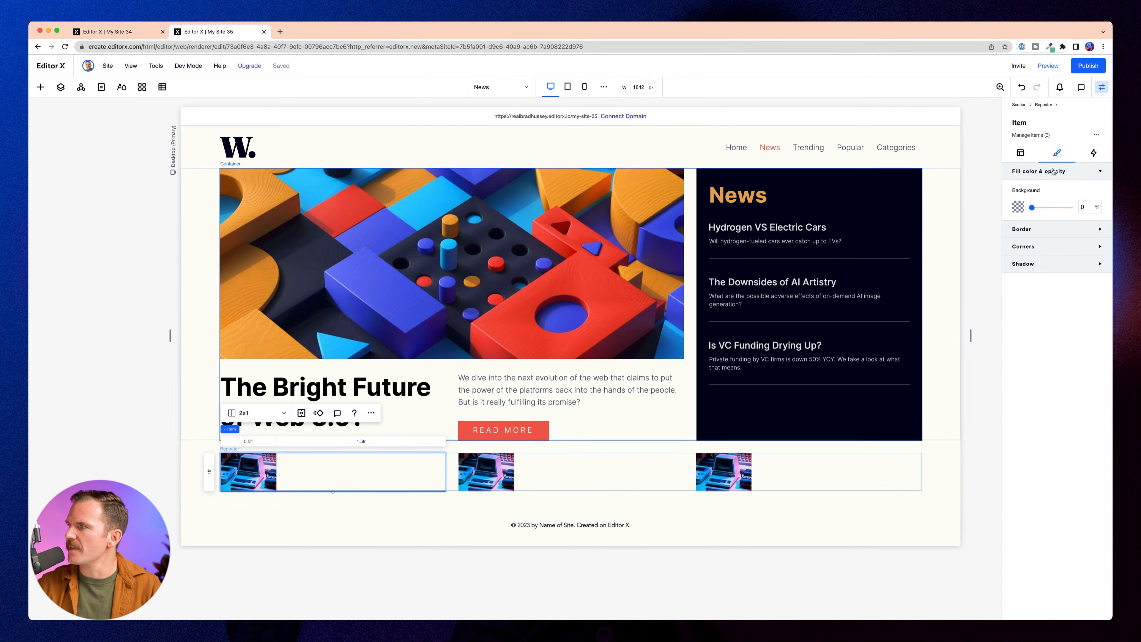
click(209, 471)
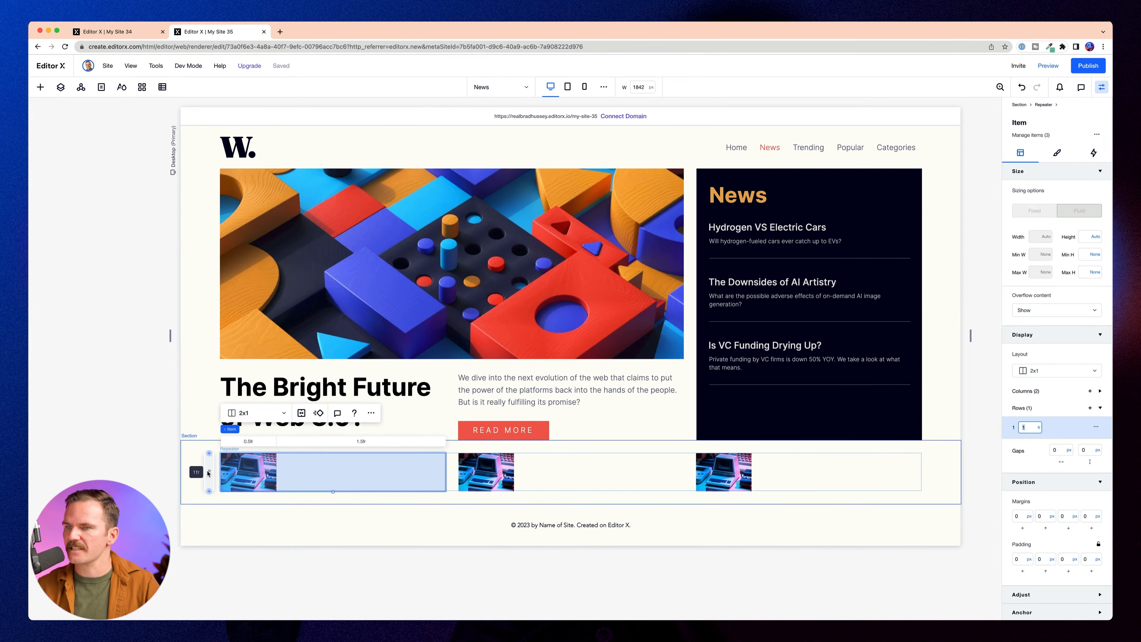
click(1040, 427)
click(1038, 429)
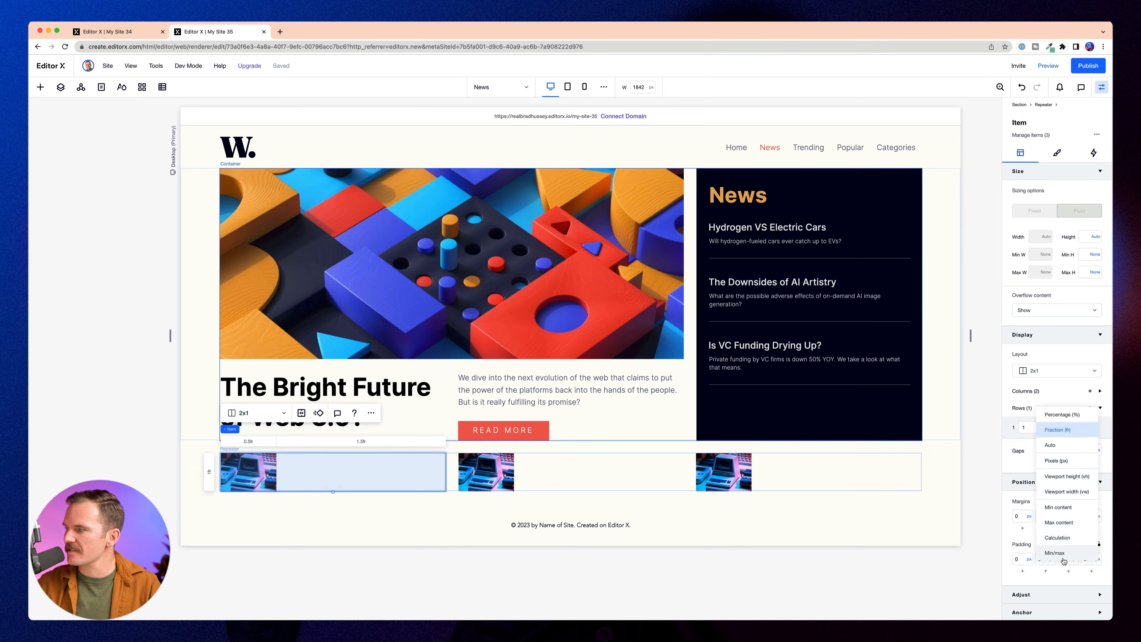
click(1051, 556)
text(150)
click(1072, 429)
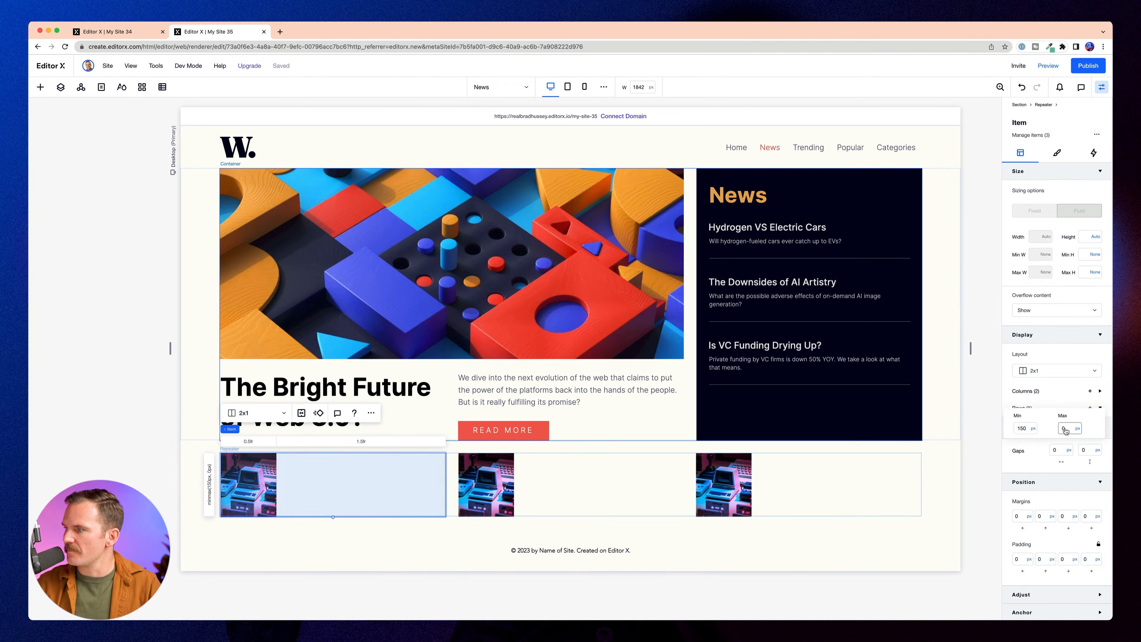
click(1077, 429)
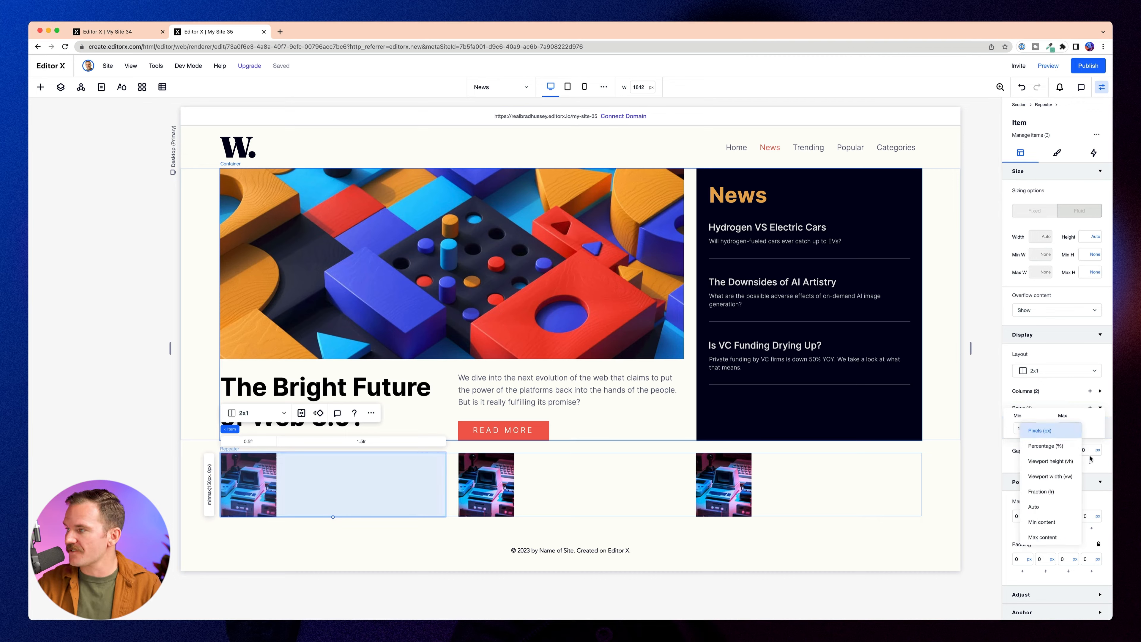
click(1051, 540)
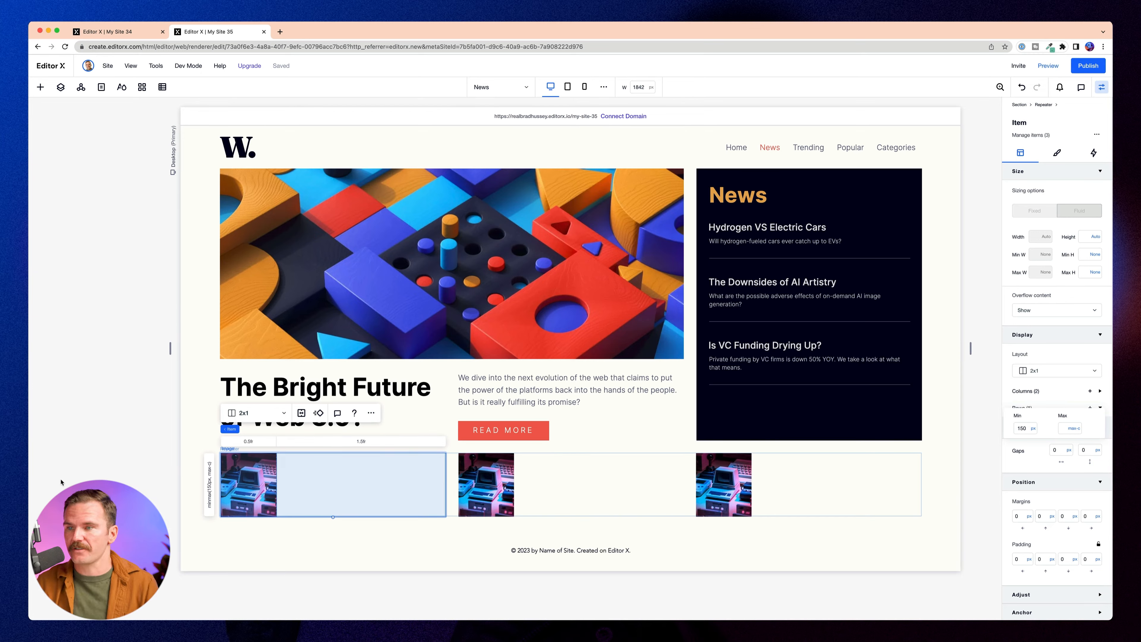
Add the 01 number, the Reviving Retro PCs heading and a Paragraph 3 text to the first item's wide column.
click(40, 87)
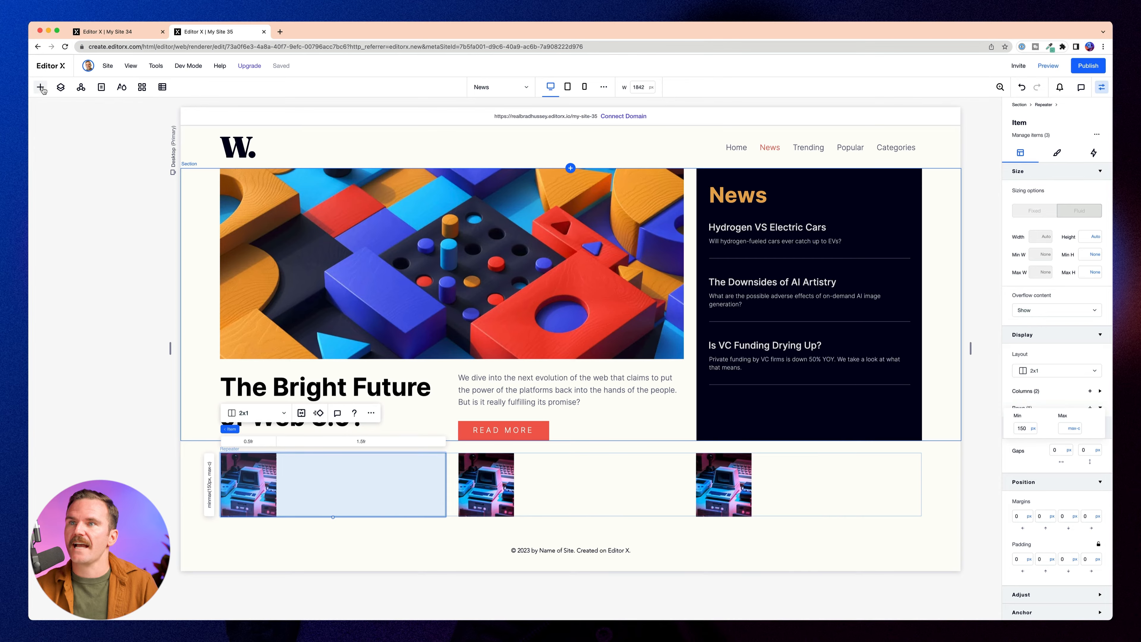
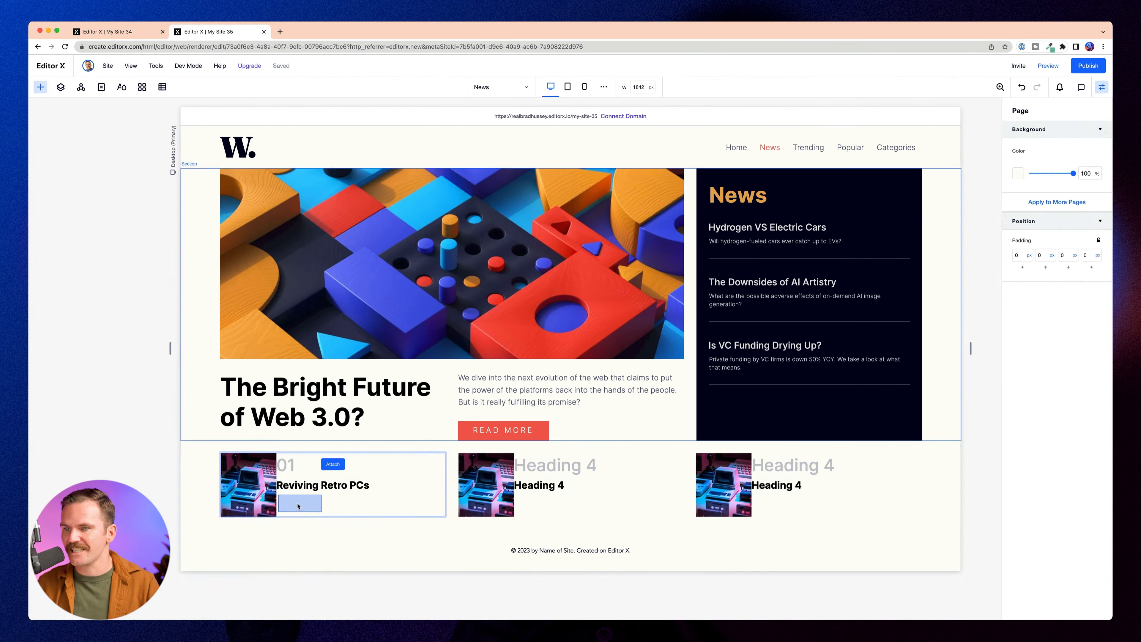
drag(298, 505, 297, 503)
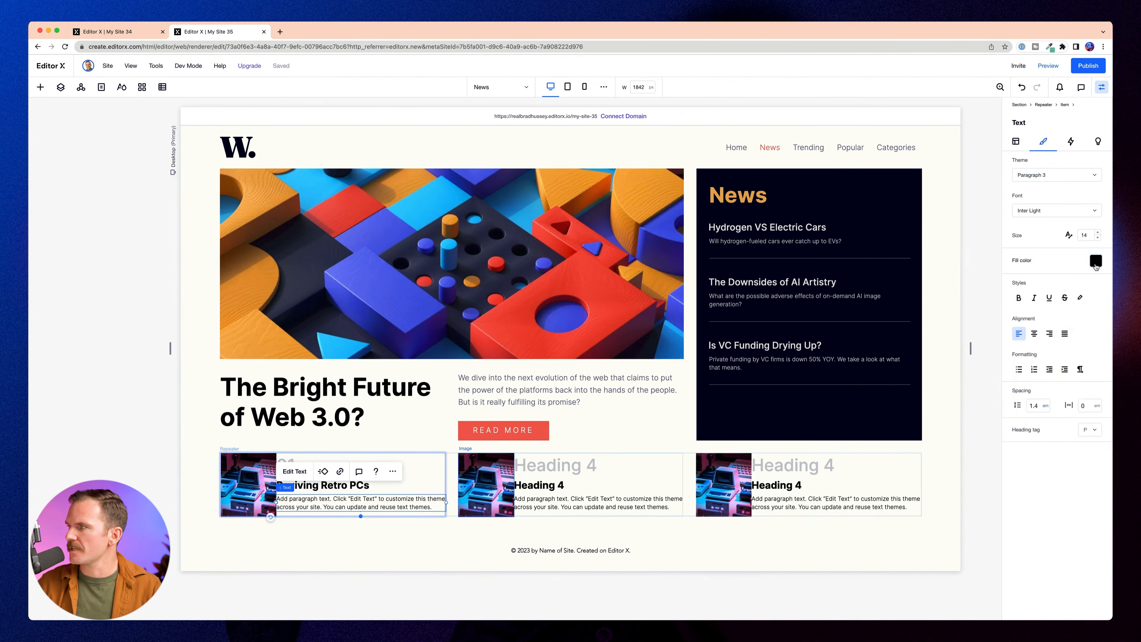
click(1021, 142)
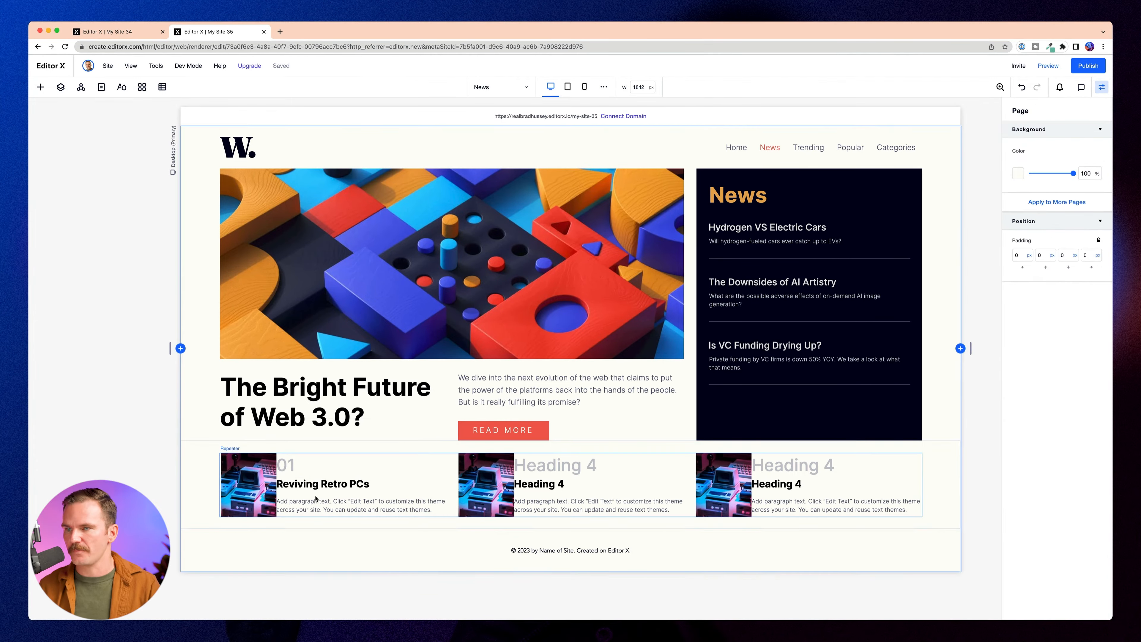
Fill the second and third items with the Top 10 Laptops of 2022 and The Growth of Gaming articles, using image-top-laptops.jpg for the second.
click(318, 498)
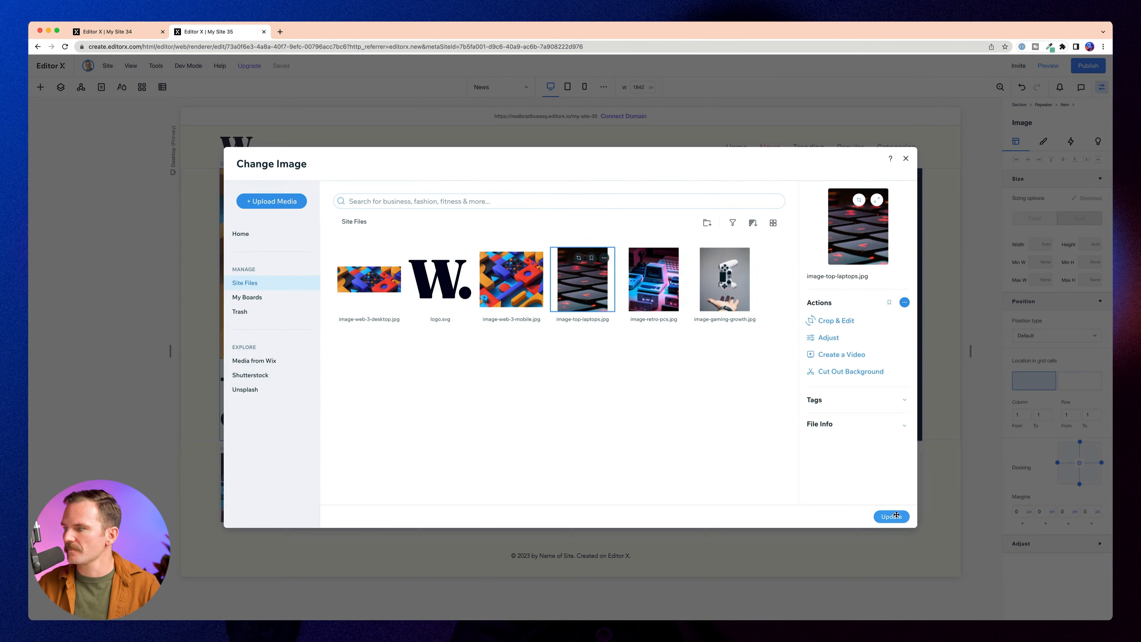
click(891, 515)
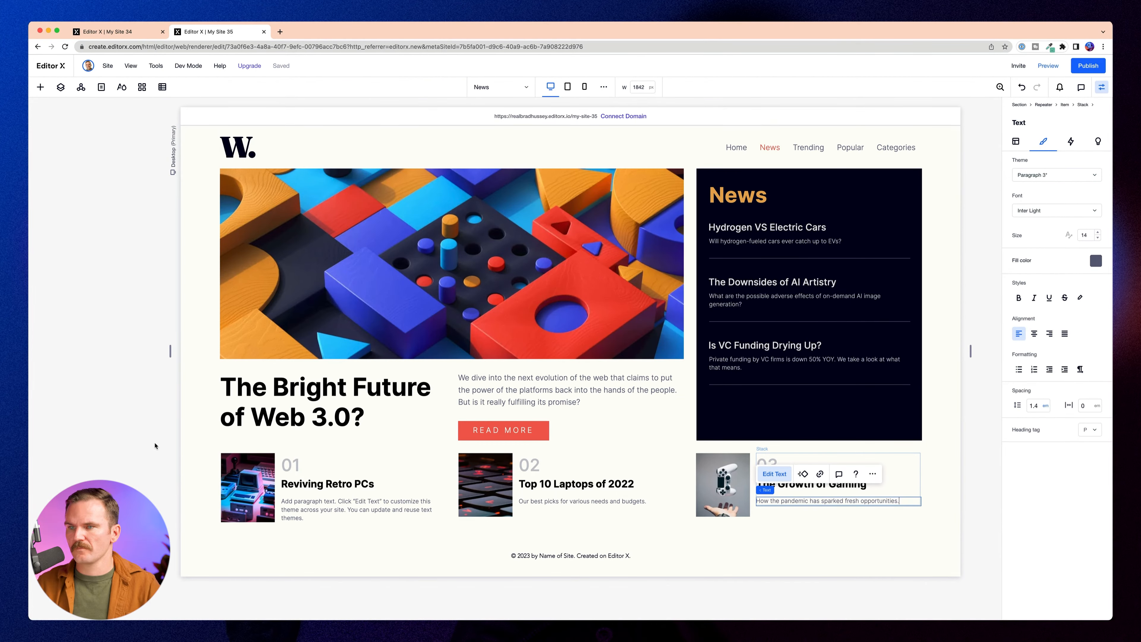
click(153, 446)
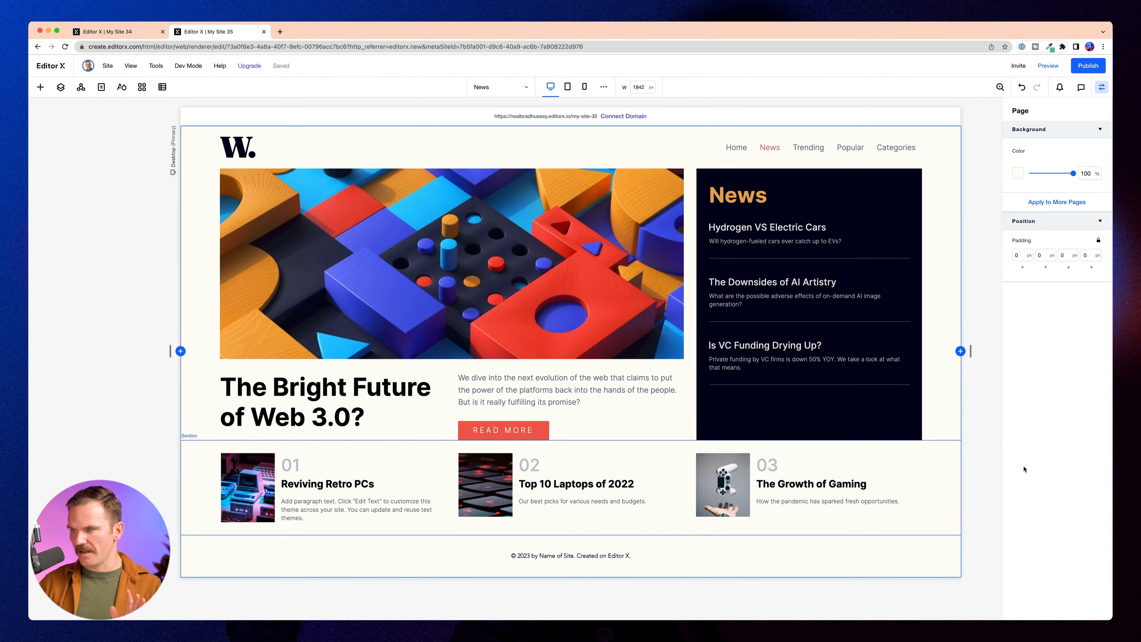
Set the hero section's top and bottom padding to 30 px.
click(199, 430)
click(1017, 143)
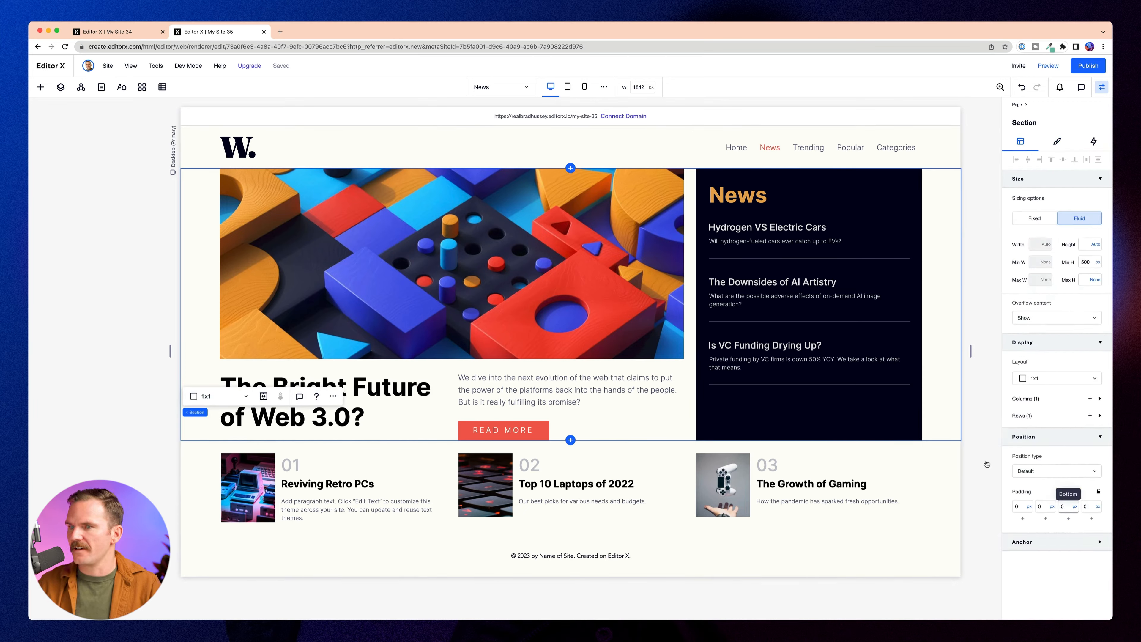
mouse_move(212, 415)
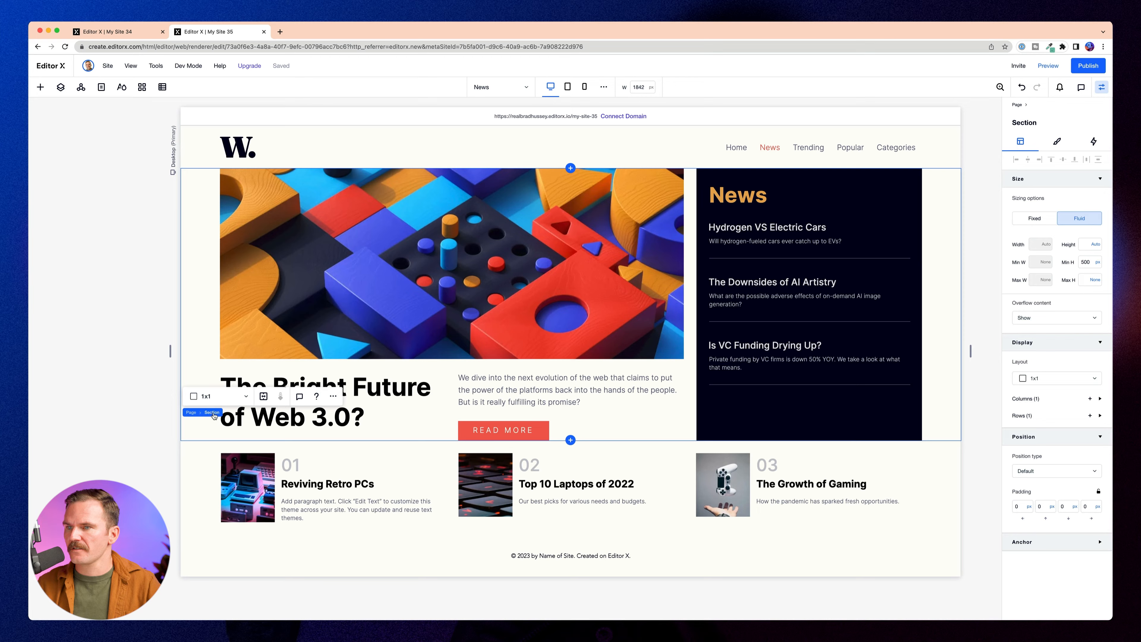
click(1067, 507)
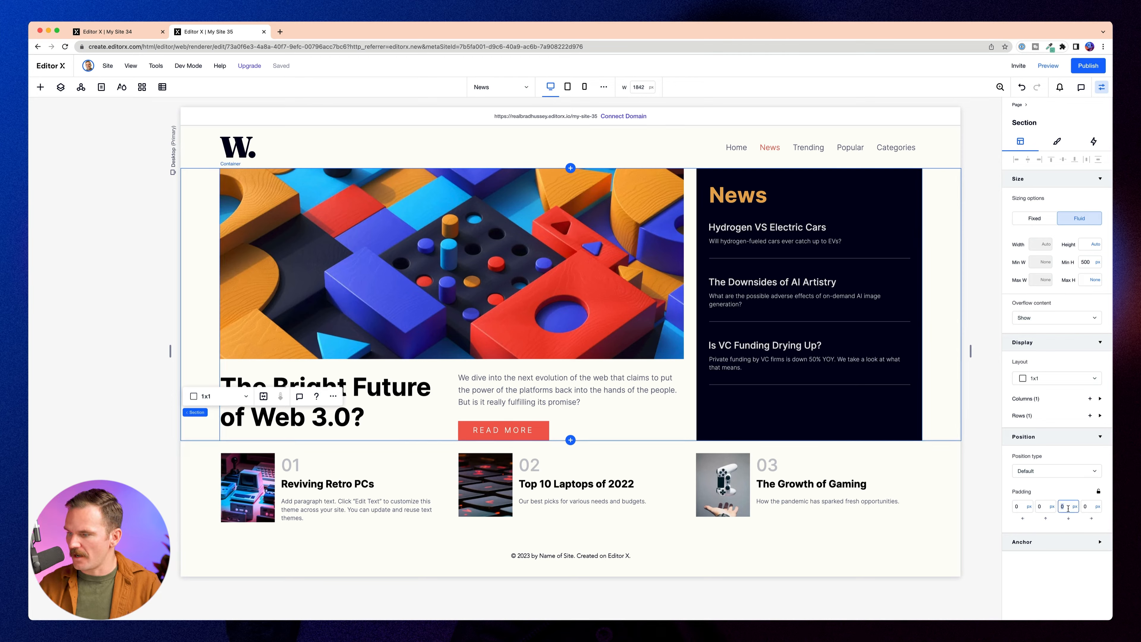
text(30)
click(1088, 506)
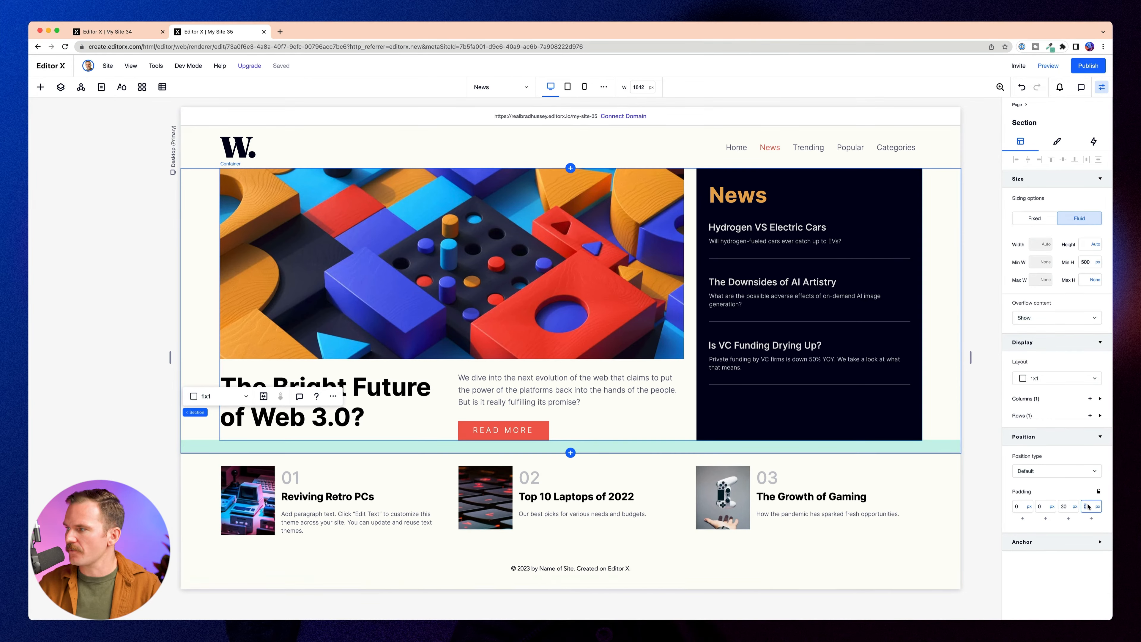
click(1049, 511)
text(30)
key(Tab)
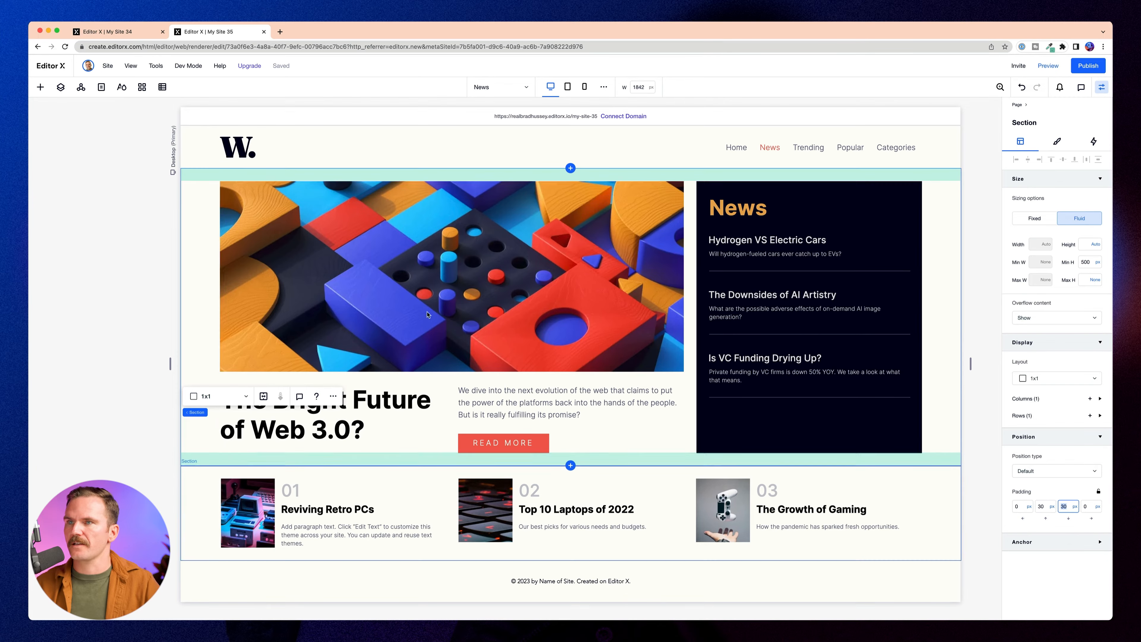
click(85, 224)
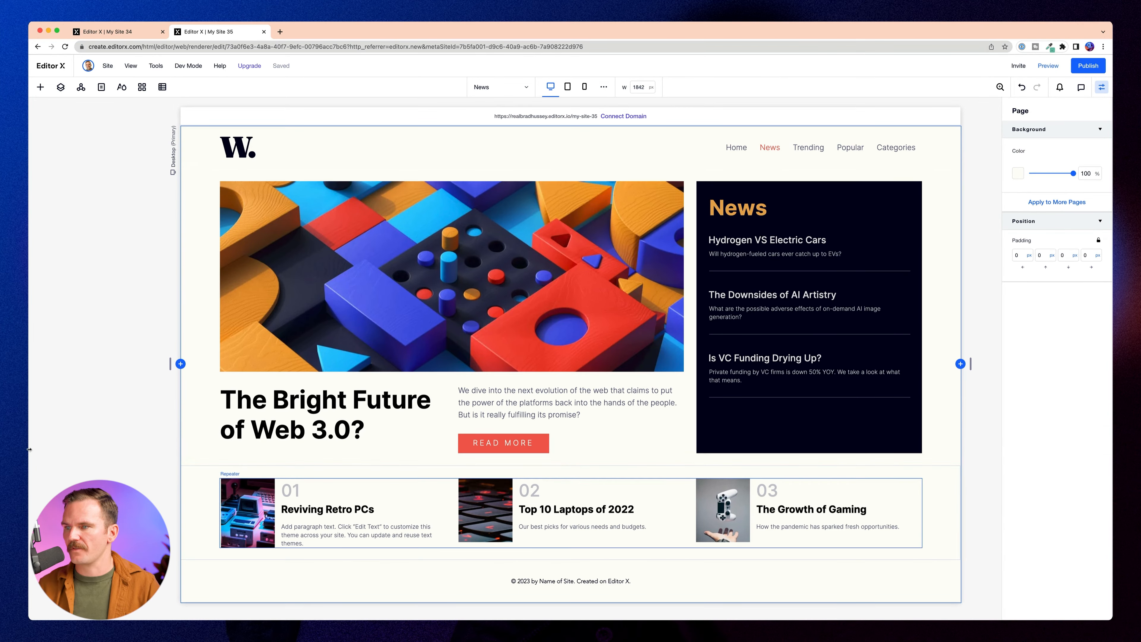
Preview the site, test the Home and News links, check the layout down to about 1001 px wide, and return to editing.
click(1048, 66)
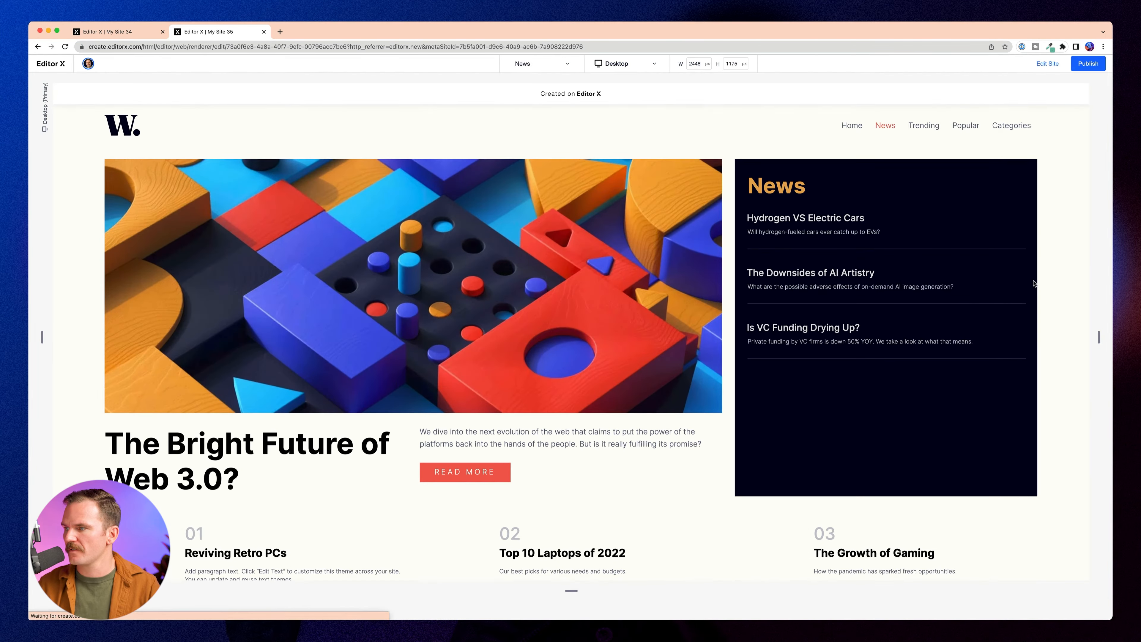
drag(1098, 339, 942, 355)
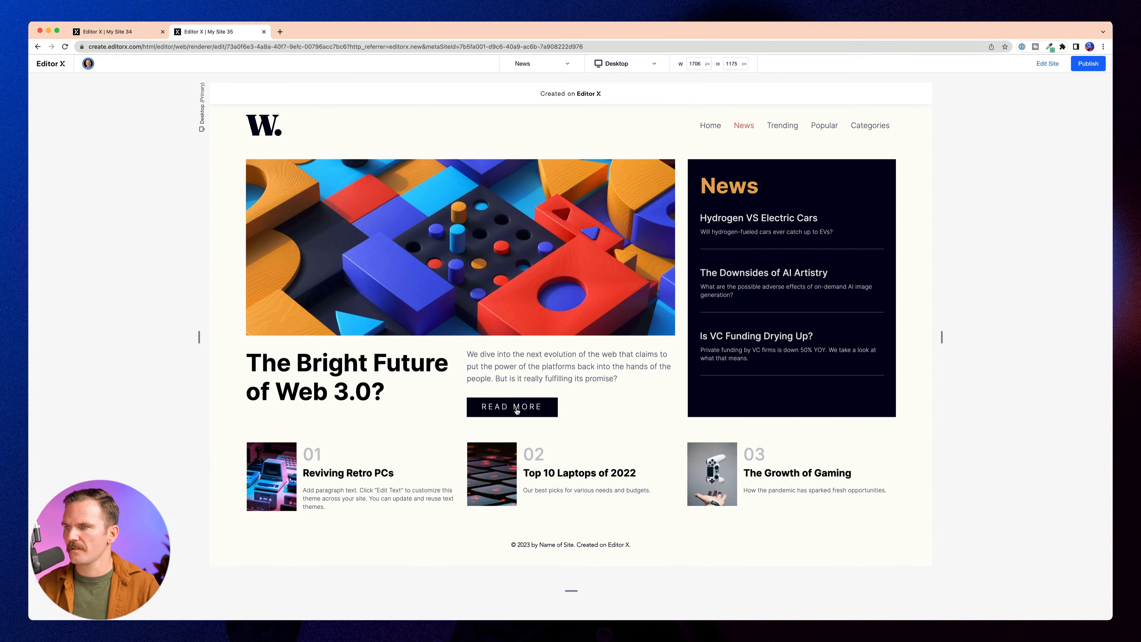
click(718, 129)
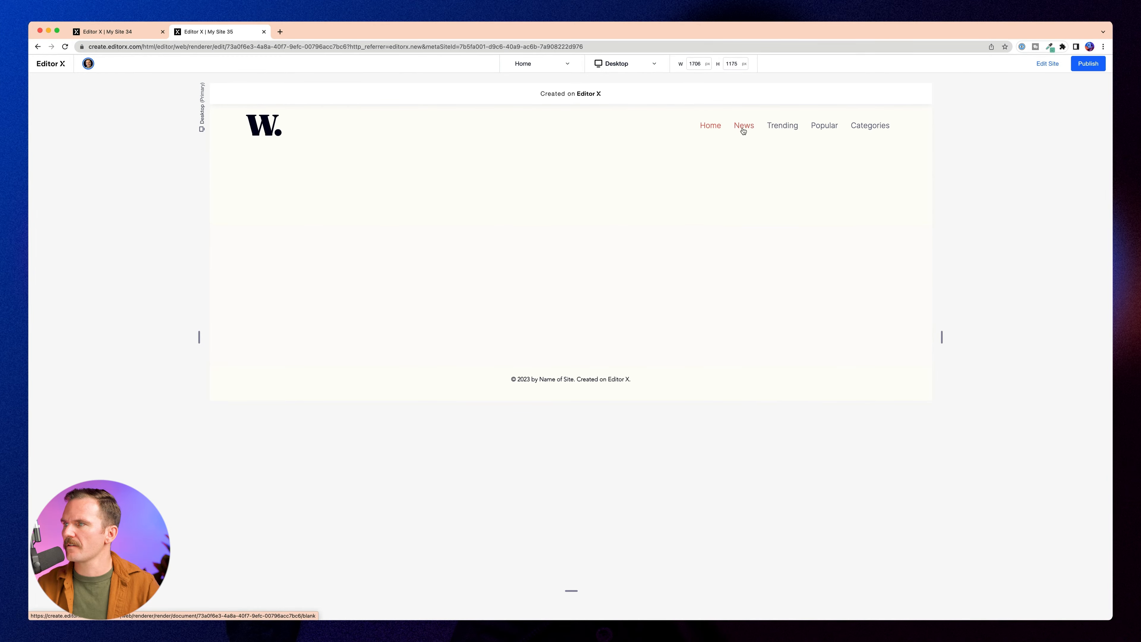
click(742, 129)
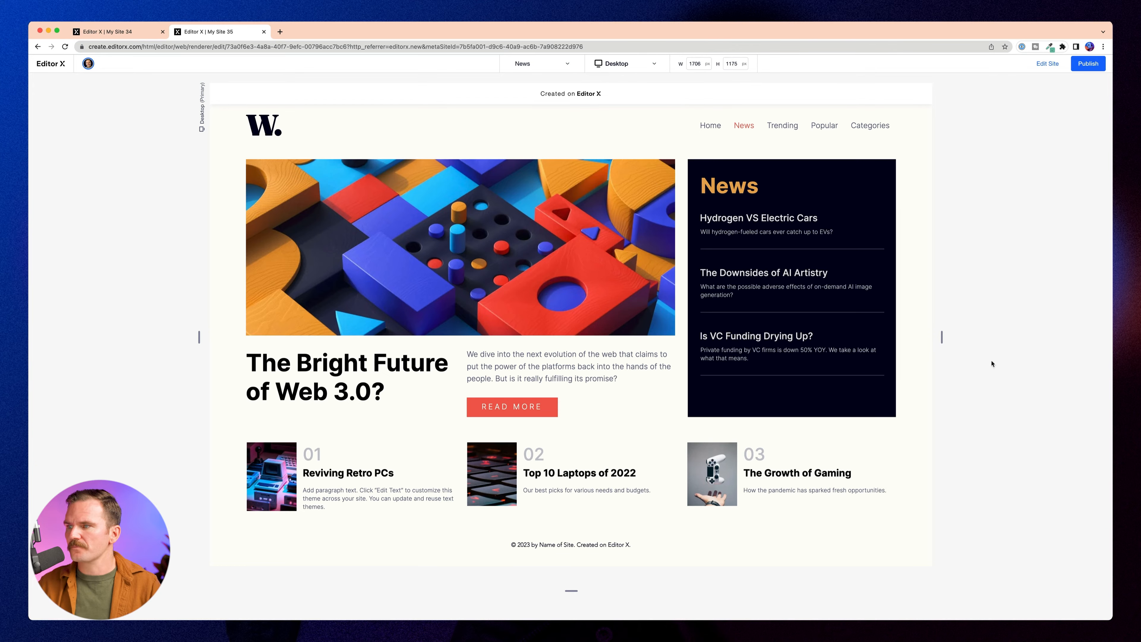
drag(942, 338, 785, 346)
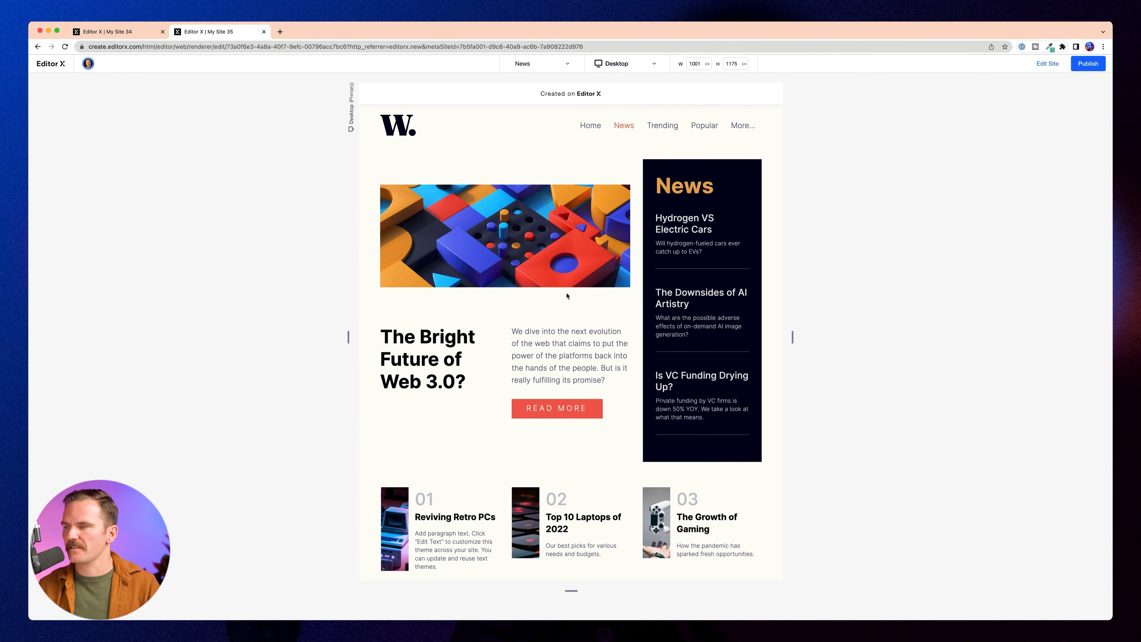
drag(791, 336, 1017, 204)
click(1046, 72)
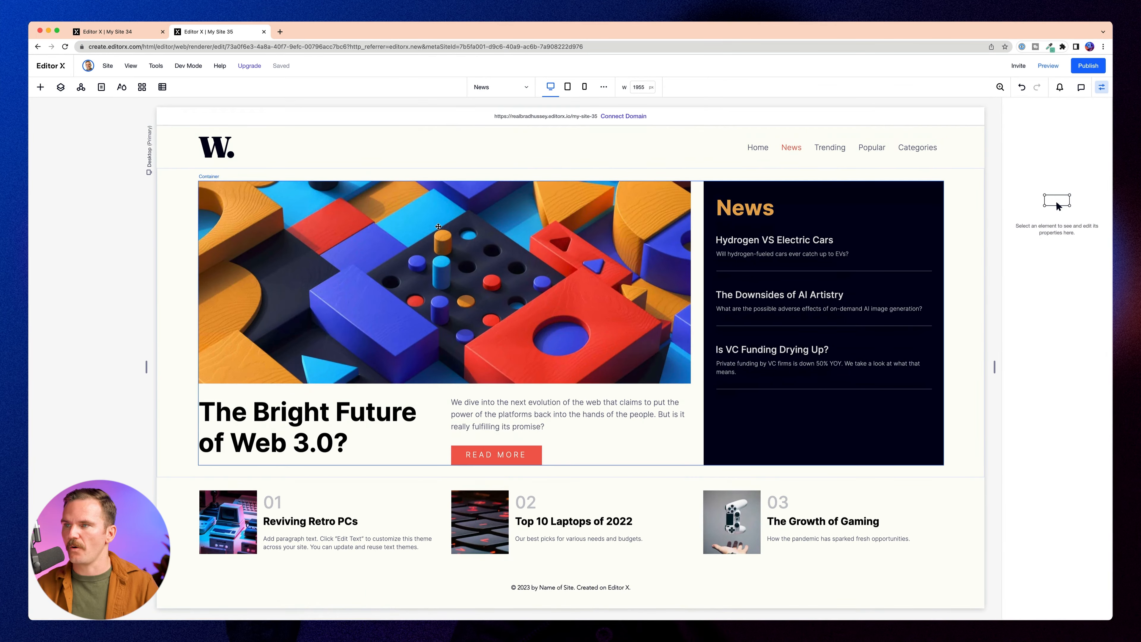
Stretch the hero image to fill its grid cells.
click(307, 244)
click(599, 240)
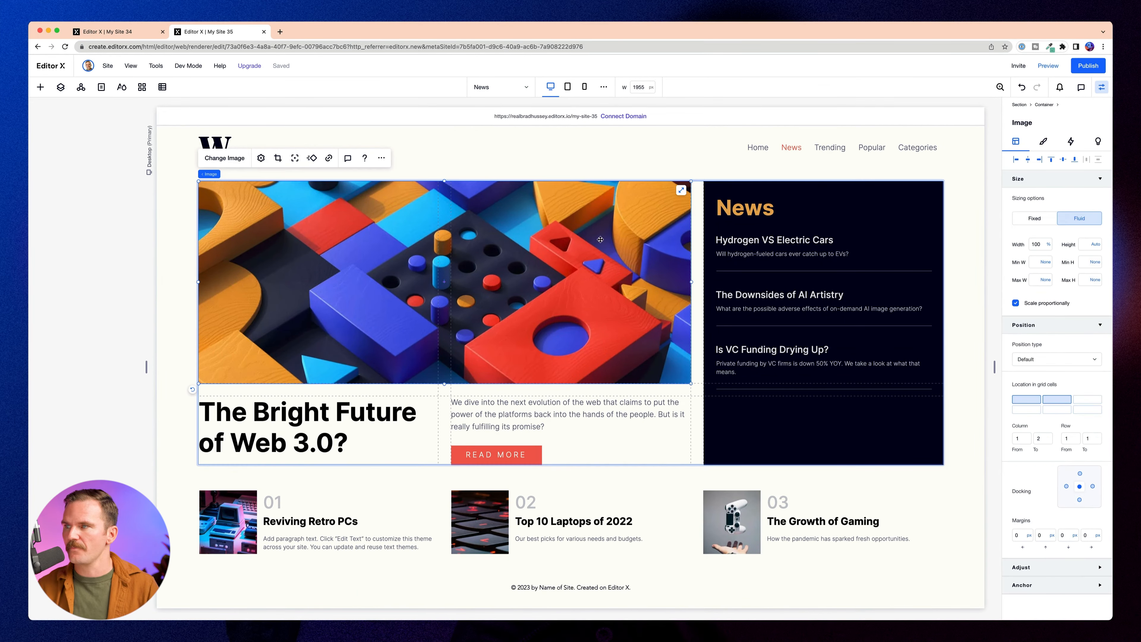
click(681, 191)
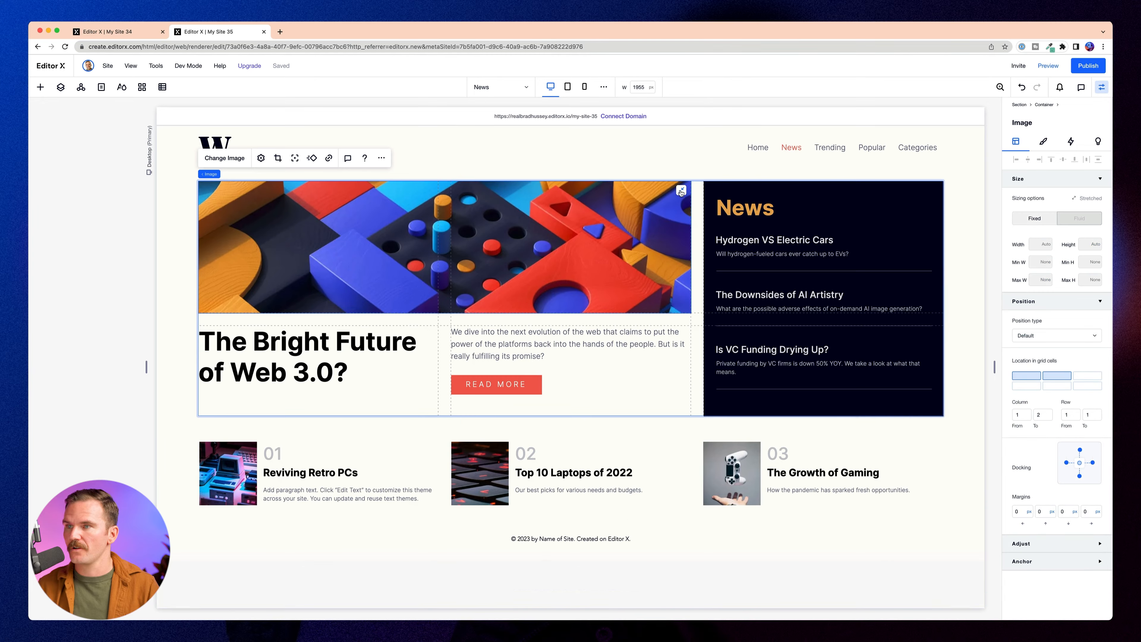
Set the minimum height of the hero container's first row to 320 px.
click(190, 247)
click(207, 246)
double_click(188, 246)
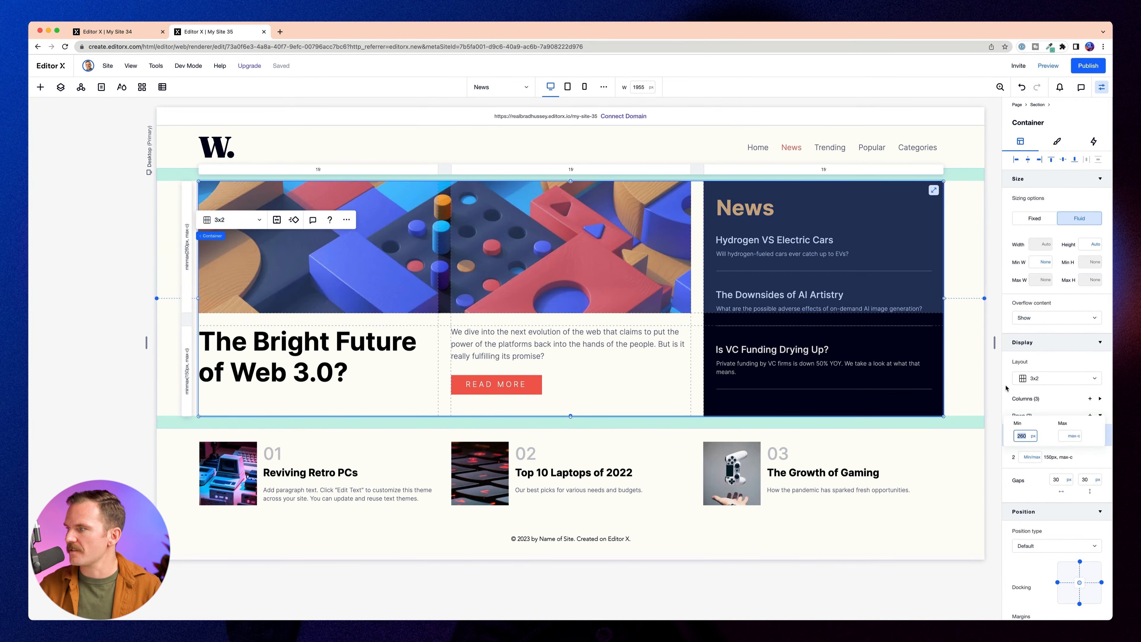
text(320)
key(Return)
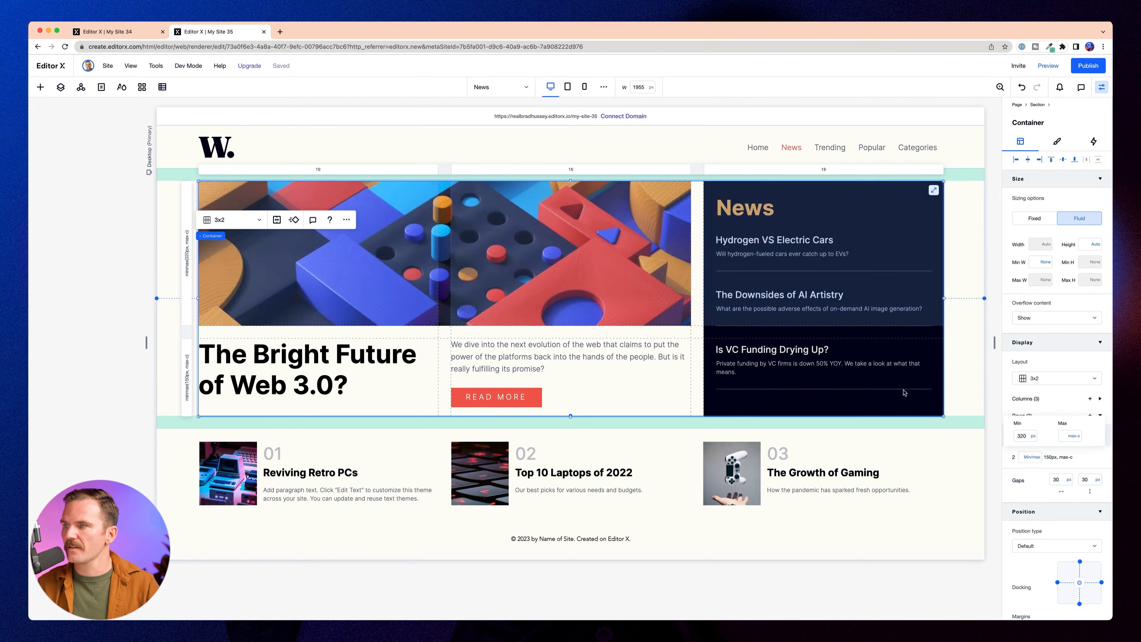
Preview the page between full desktop width and about 1024 px to check the hero's scaling, and return to editing.
click(1043, 71)
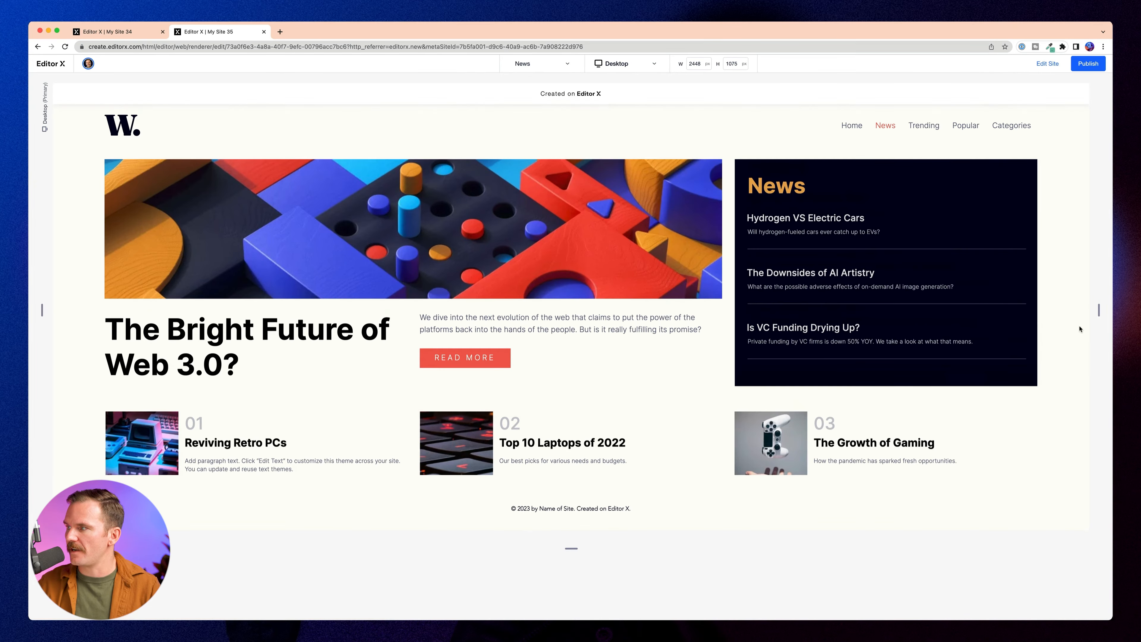
drag(1099, 311, 817, 326)
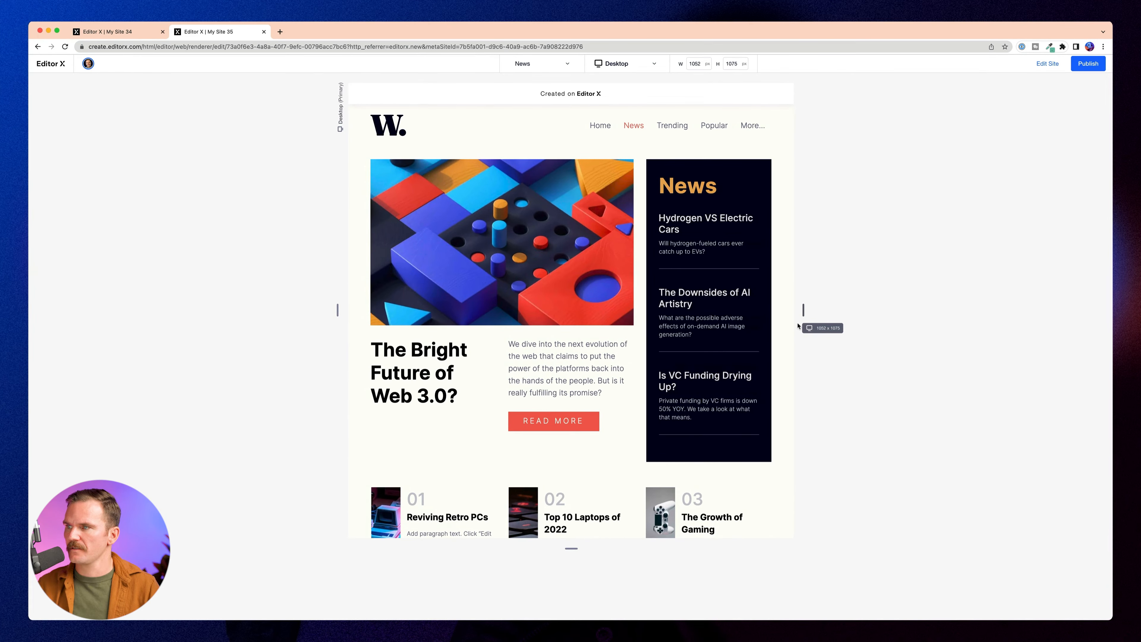
drag(804, 326, 798, 326)
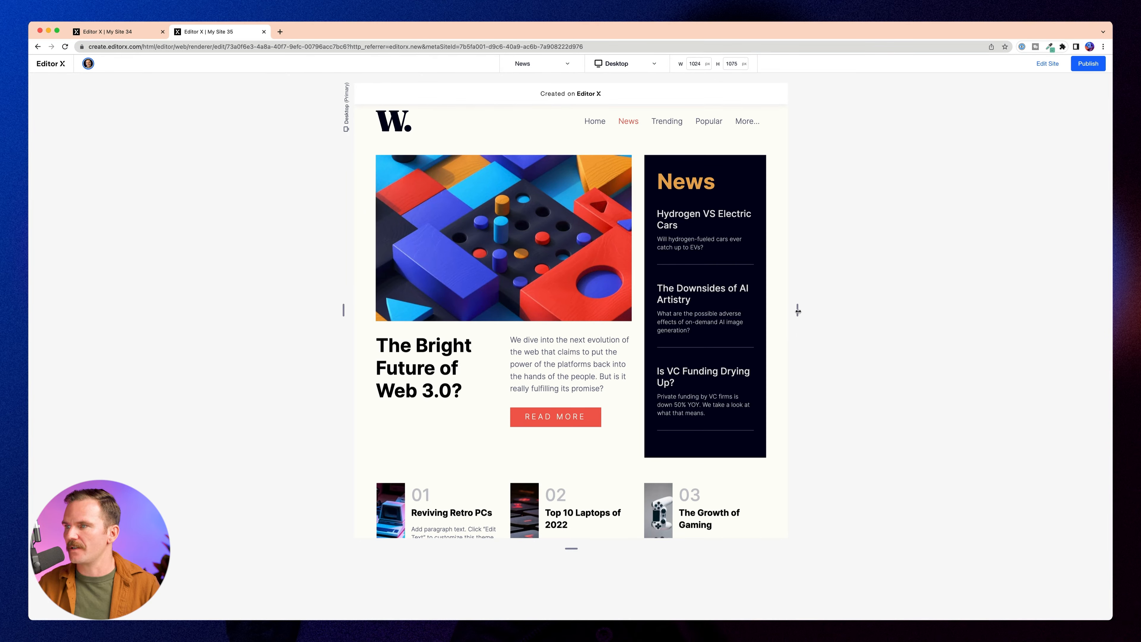
drag(797, 311, 1028, 313)
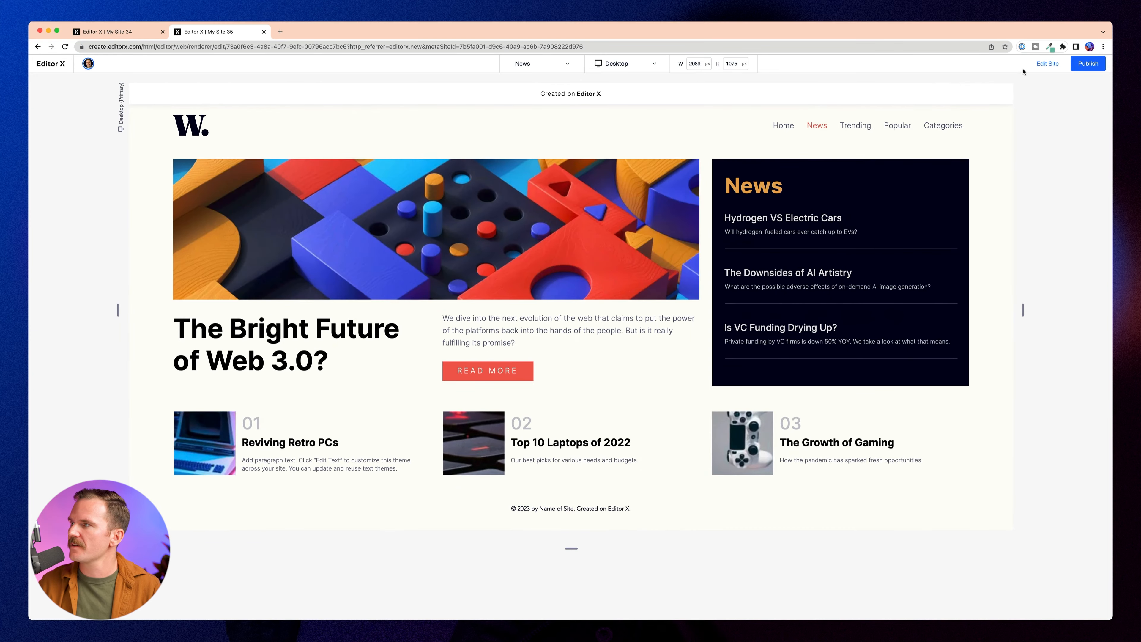
click(1047, 63)
Give the headlines in the News list a scaling text size with a minimum of 16 and a maximum of 24.
click(788, 246)
click(769, 243)
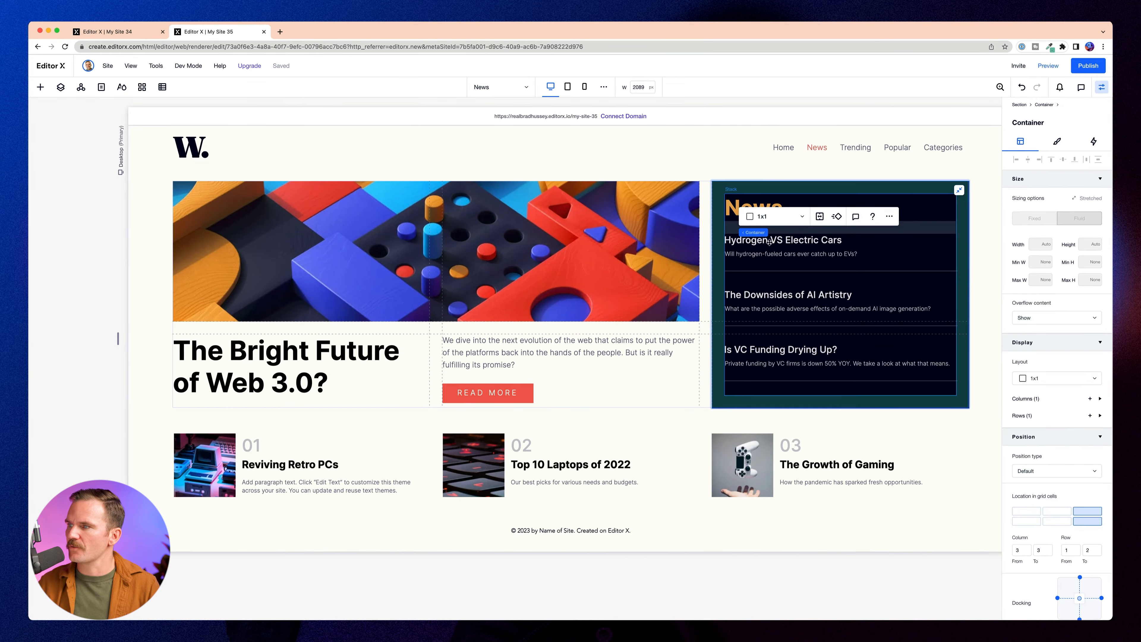
click(790, 243)
click(790, 244)
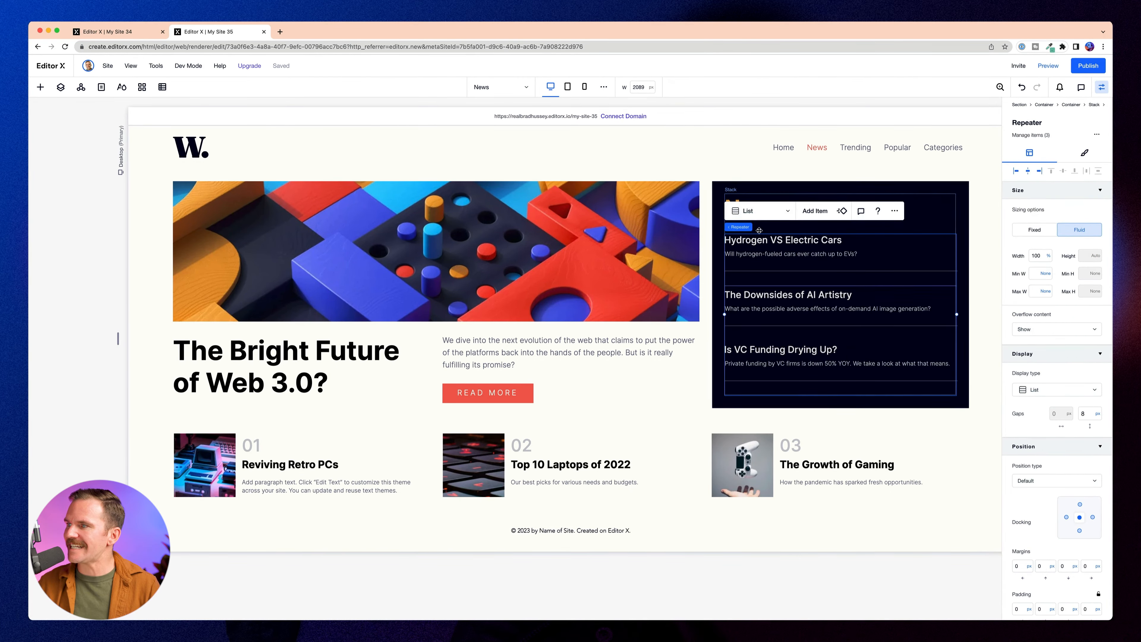
click(789, 244)
click(779, 241)
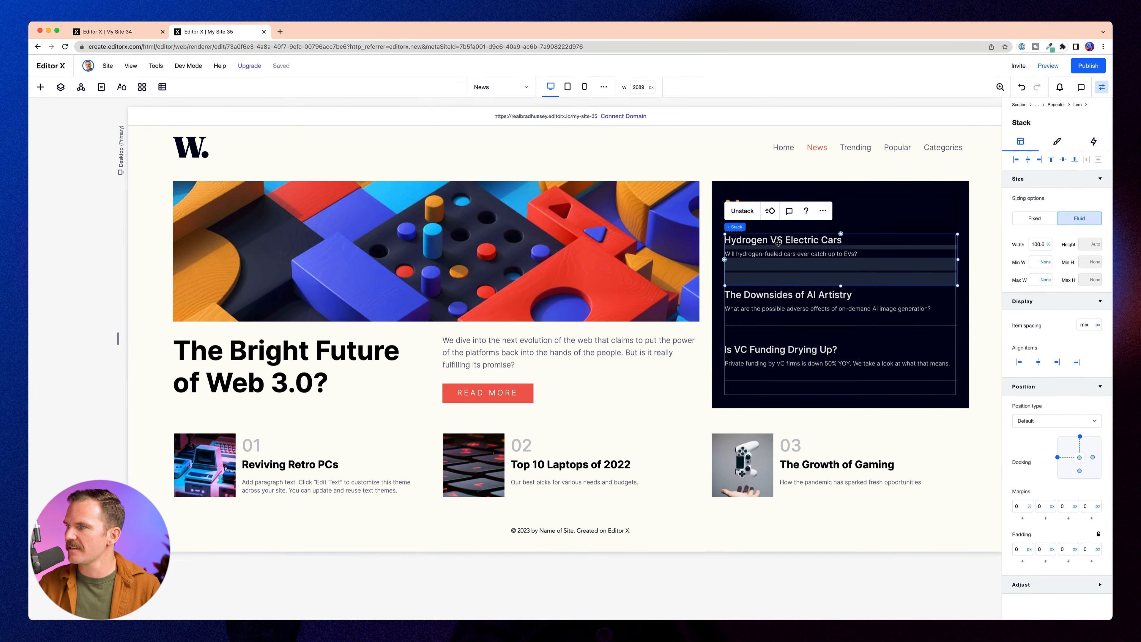
click(779, 241)
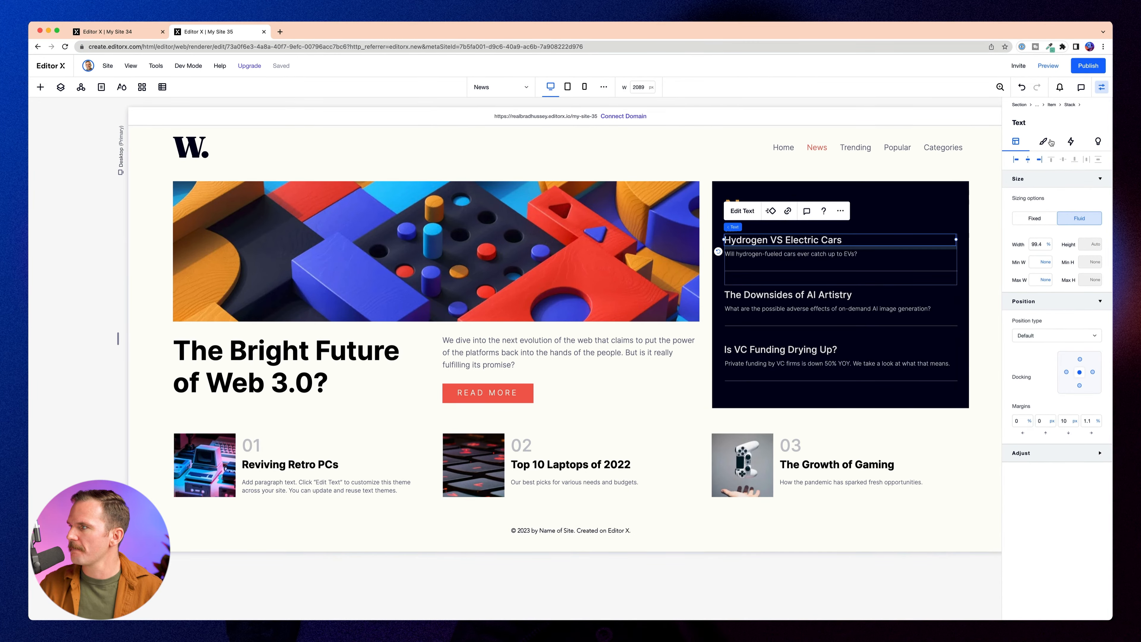
click(1069, 235)
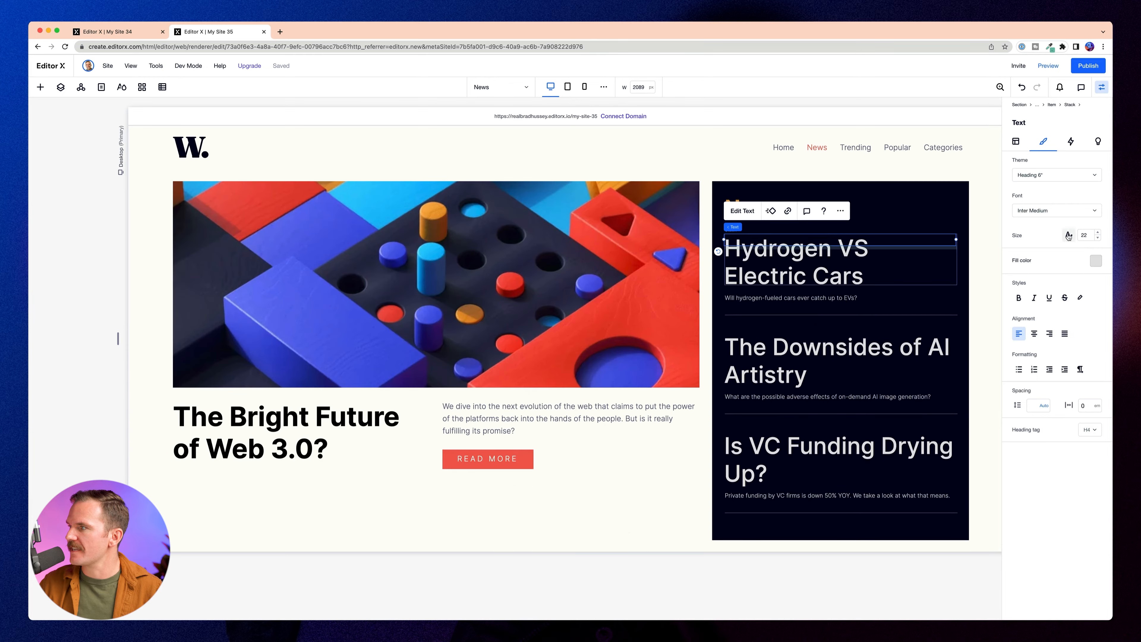
click(1089, 236)
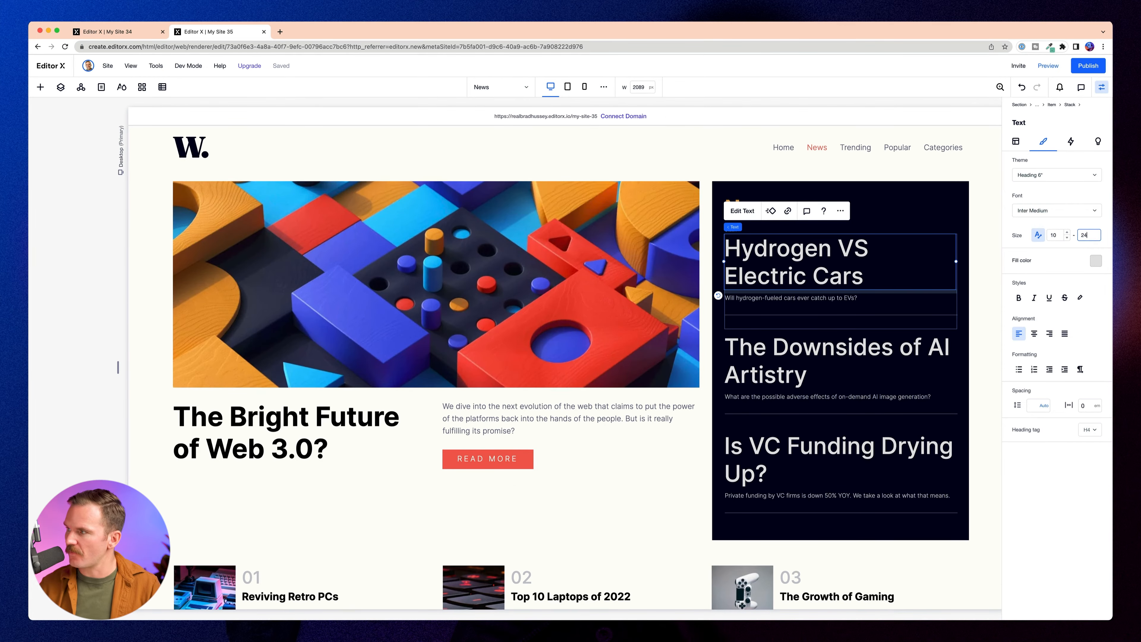
text(24)
click(1058, 234)
text(16)
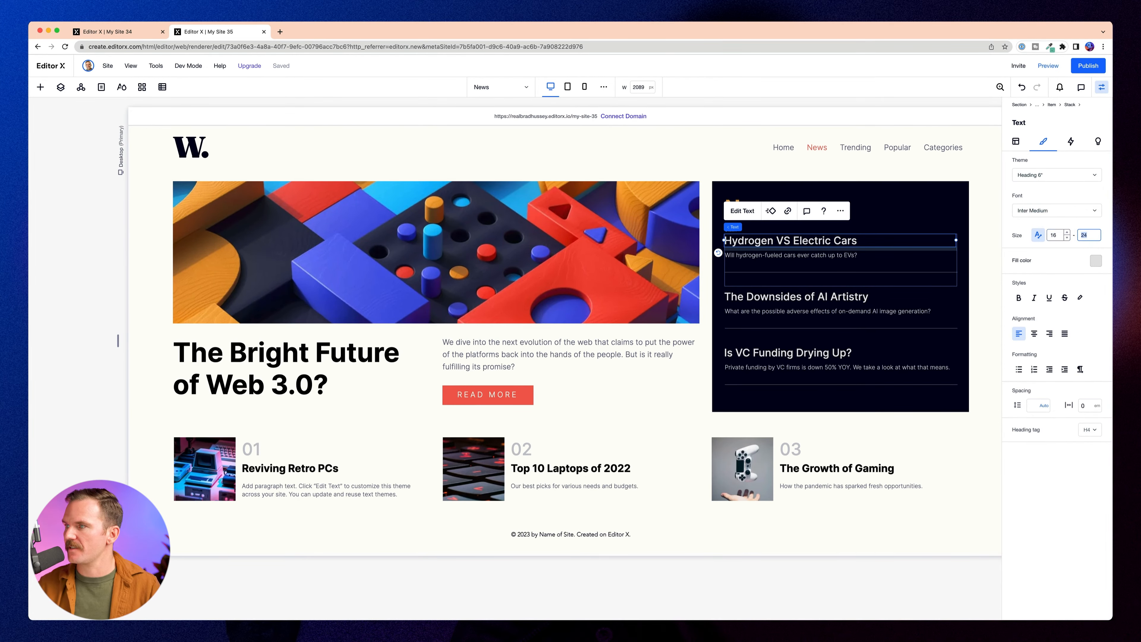
key(Tab)
Give the News list's description text a scaling text size from 12 to 16.
click(833, 257)
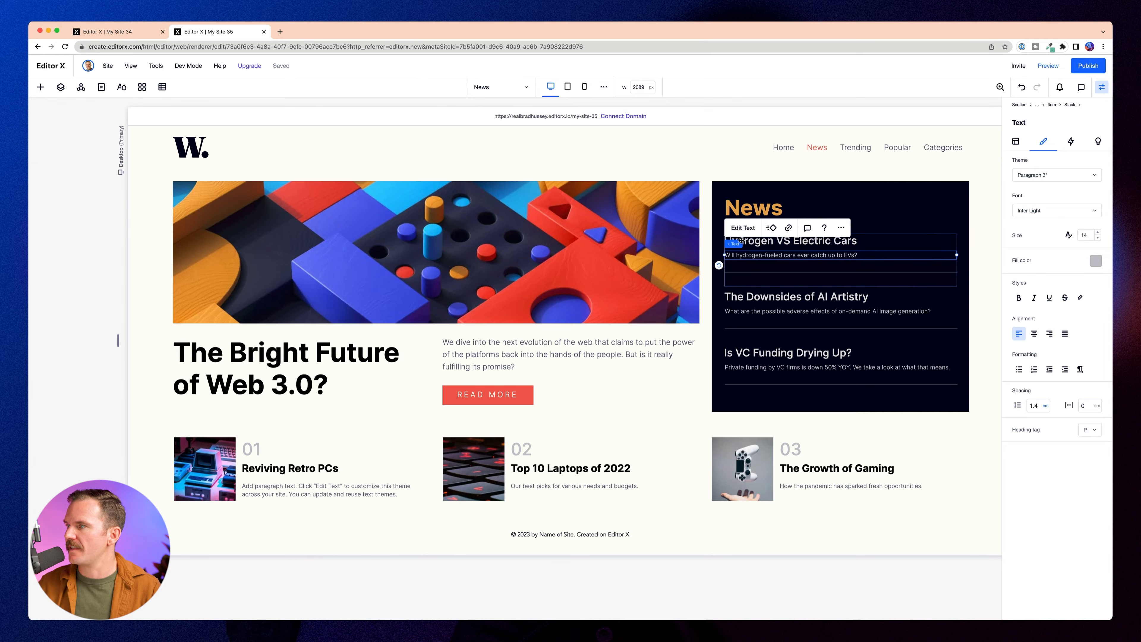
click(1069, 236)
click(1088, 235)
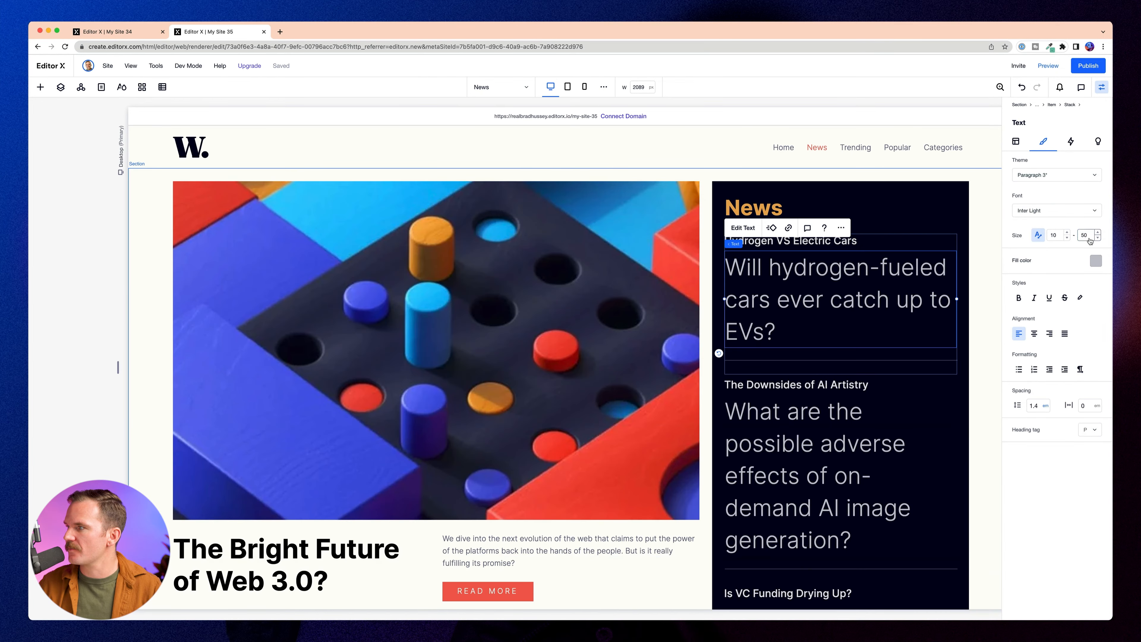
text(16)
key(Return)
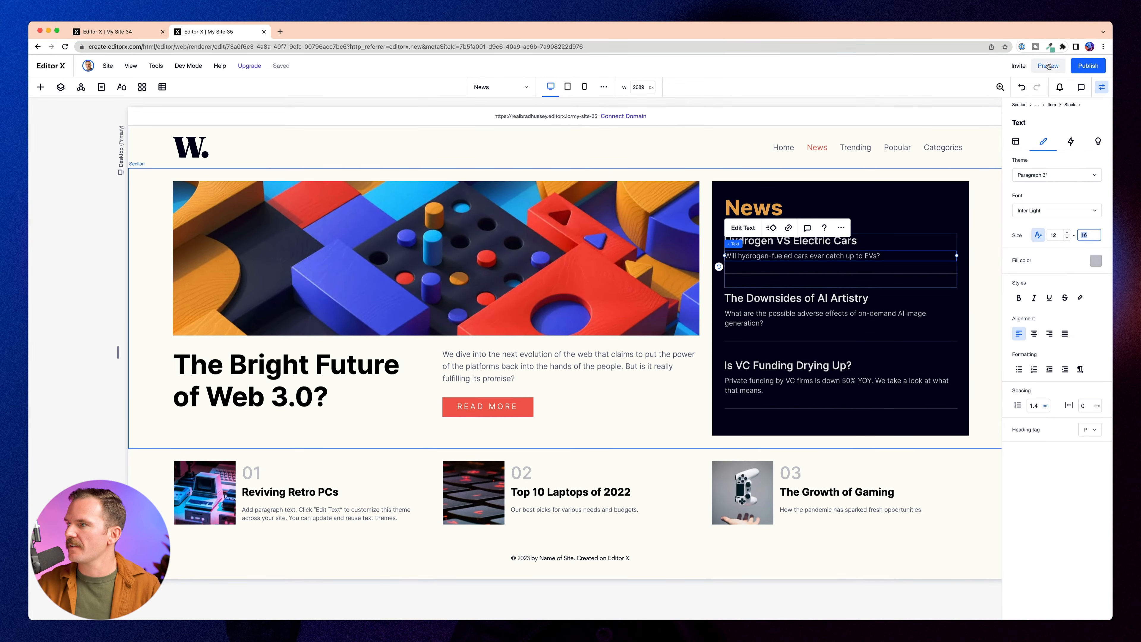
Make the News panel's heading scale in size from 32 to 50.
click(742, 209)
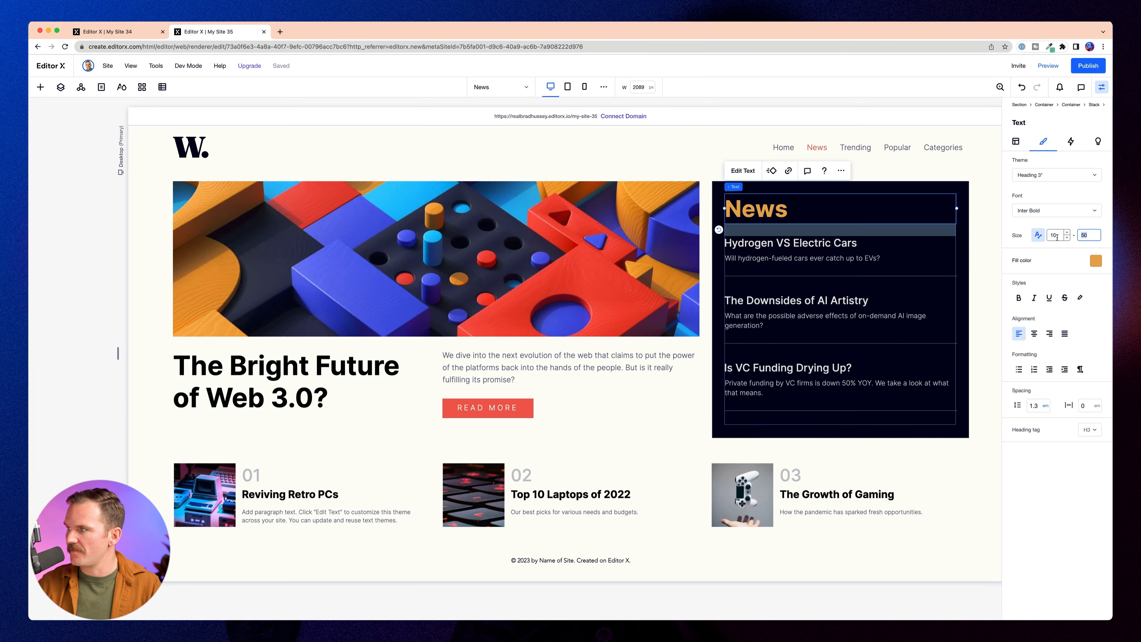
click(1056, 235)
text(32)
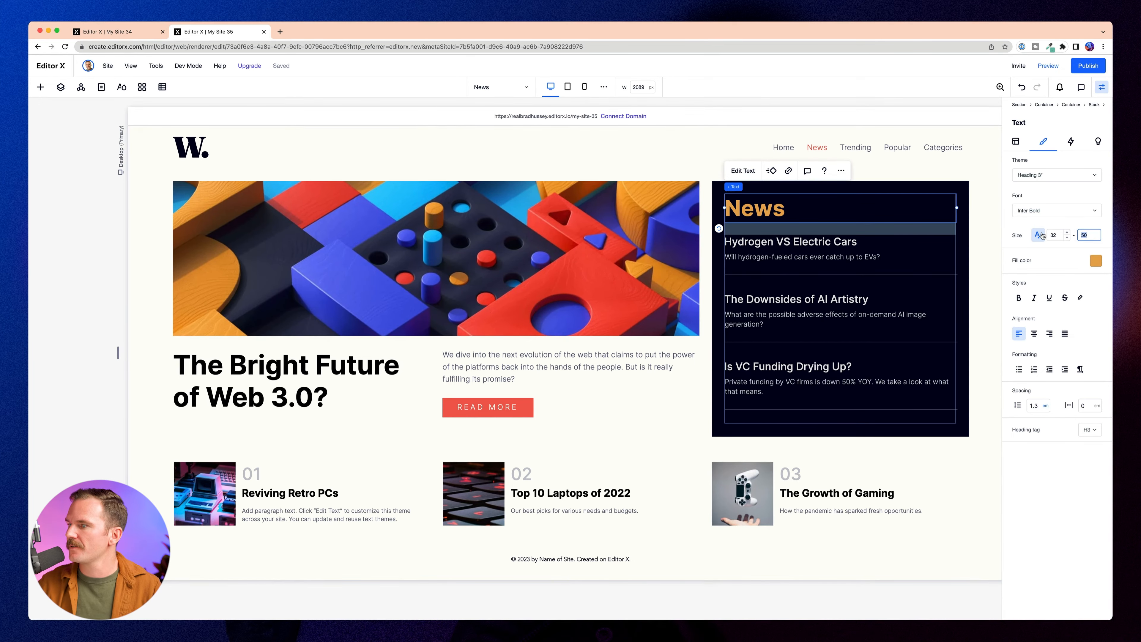
key(Tab)
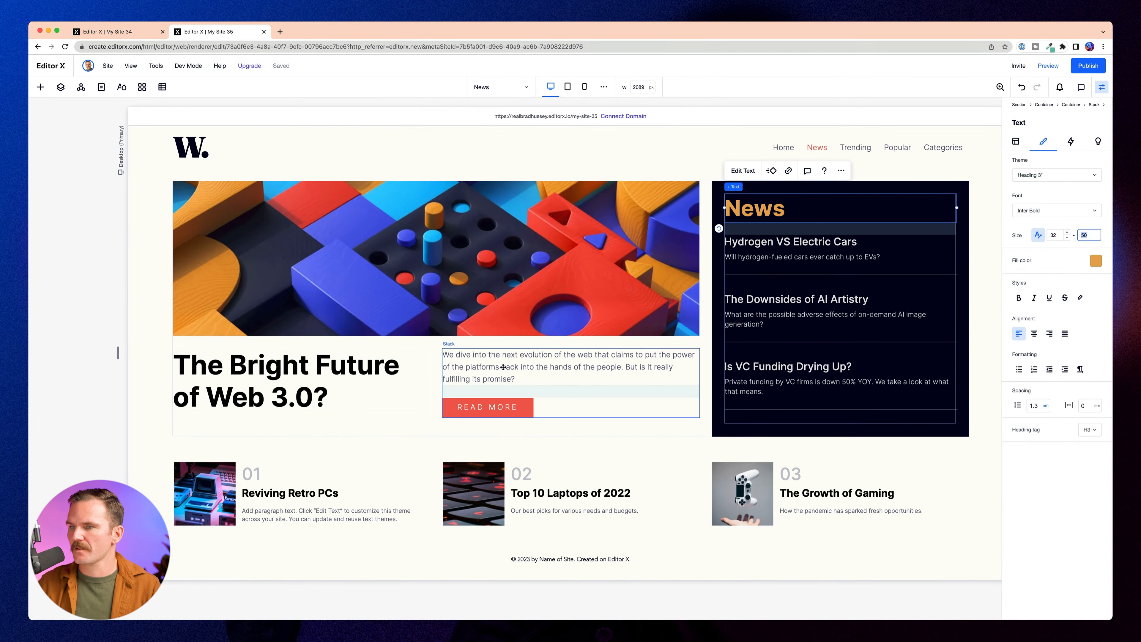
Preview the page from full desktop width down to about 1034 px to check the text scaling, and return to editing.
click(1048, 66)
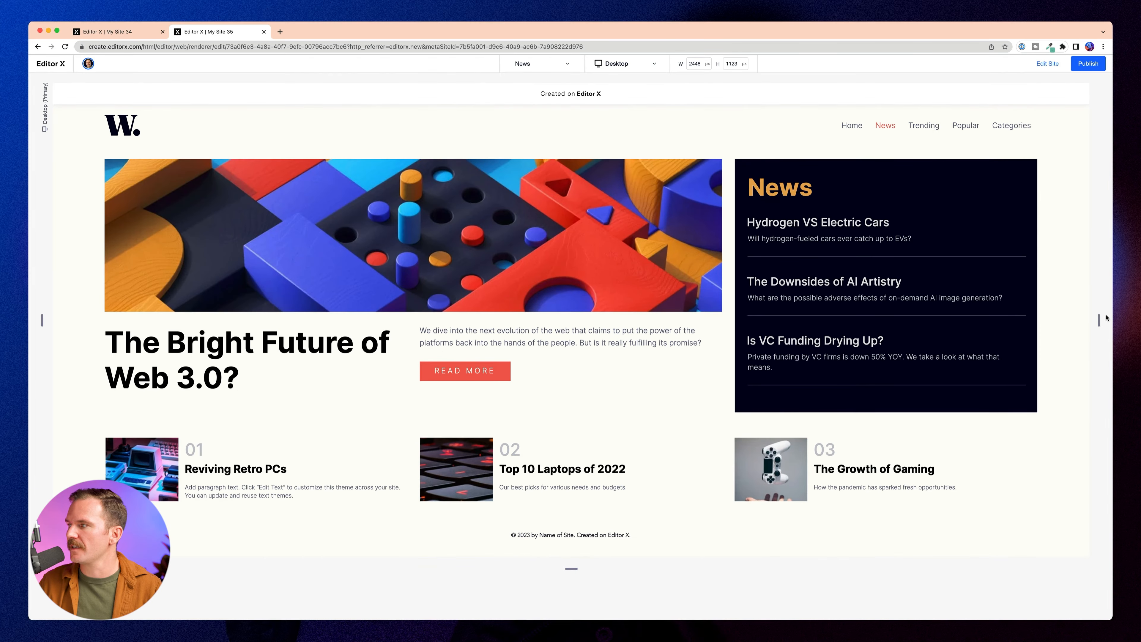
drag(1099, 320, 808, 321)
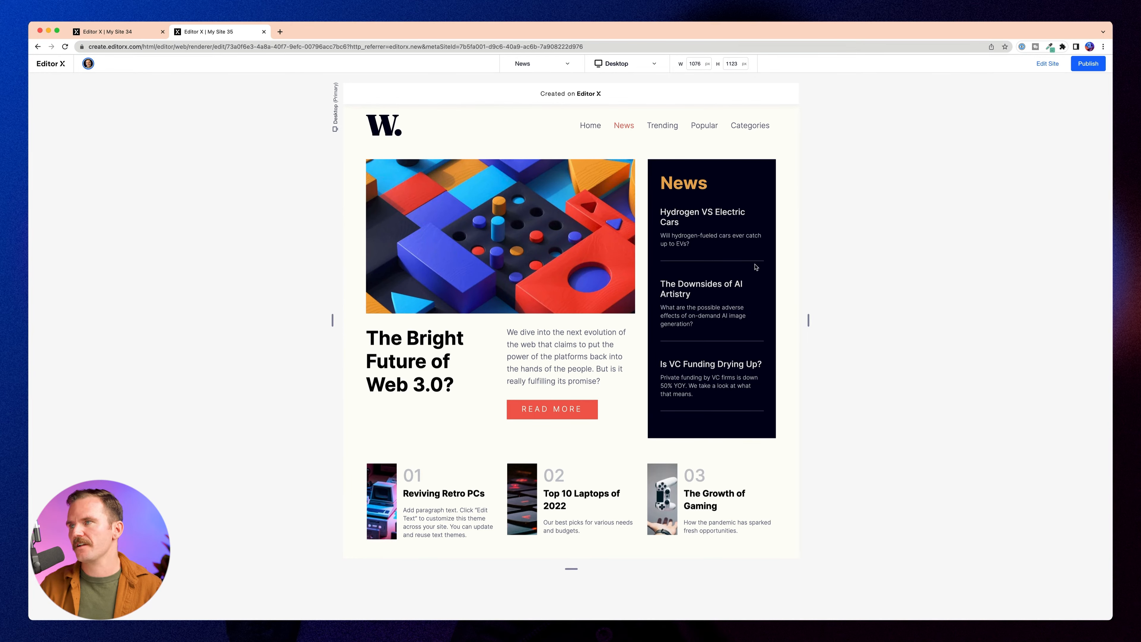
drag(808, 322, 800, 321)
scroll(462, 457, down, 2)
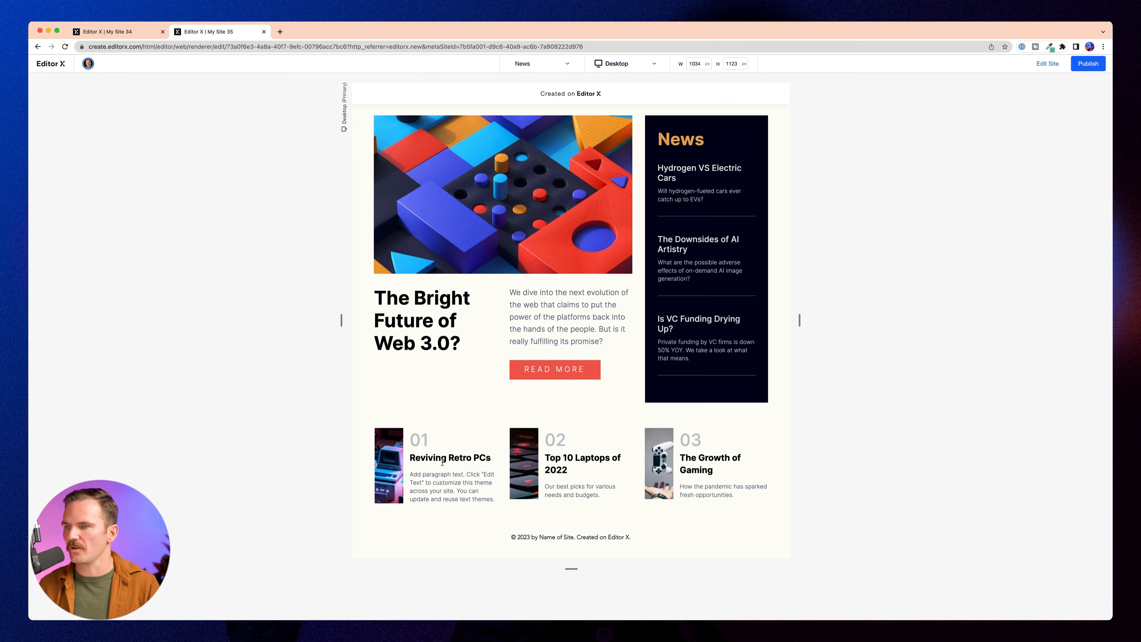
drag(799, 319, 1006, 321)
click(1047, 63)
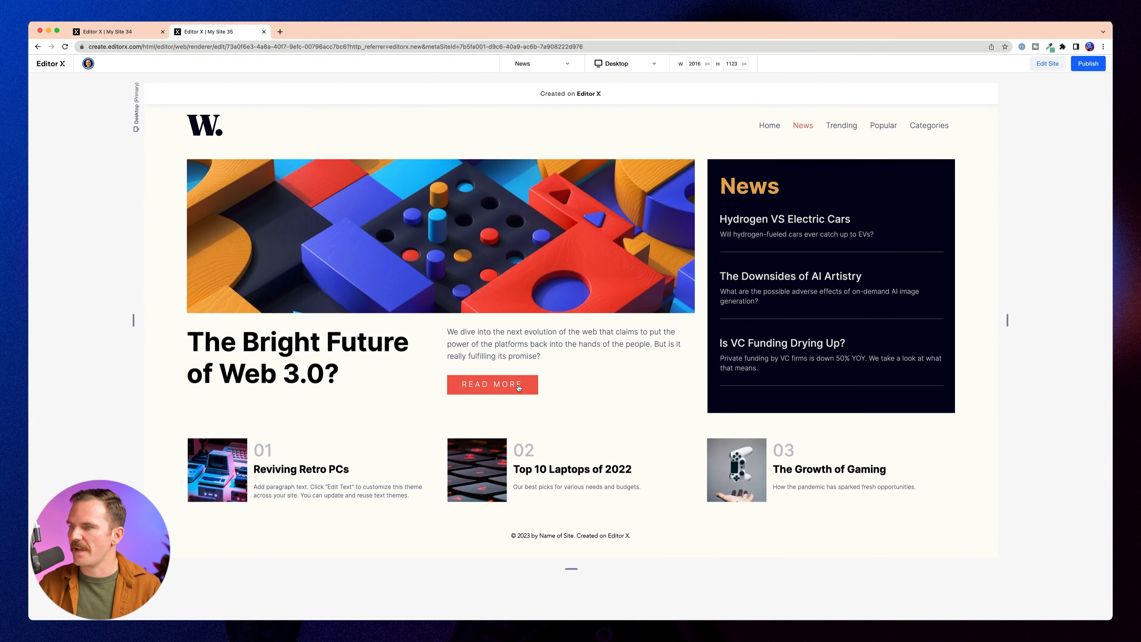
Set the grid columns of the first article repeater item to 1 fr and 3 fr.
click(238, 494)
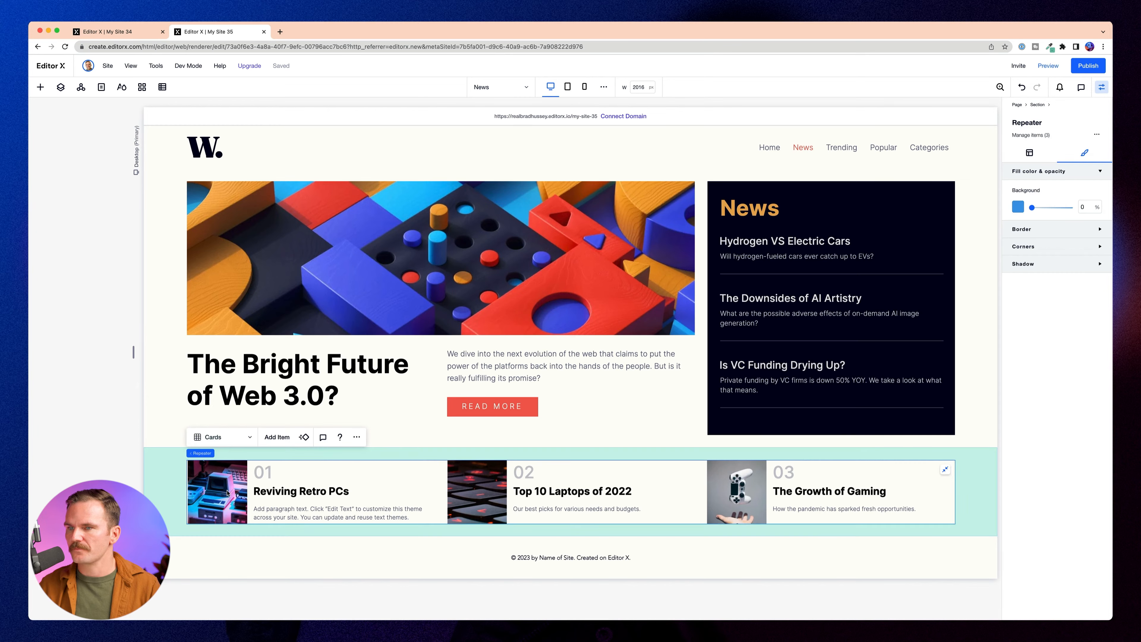
click(237, 492)
click(220, 449)
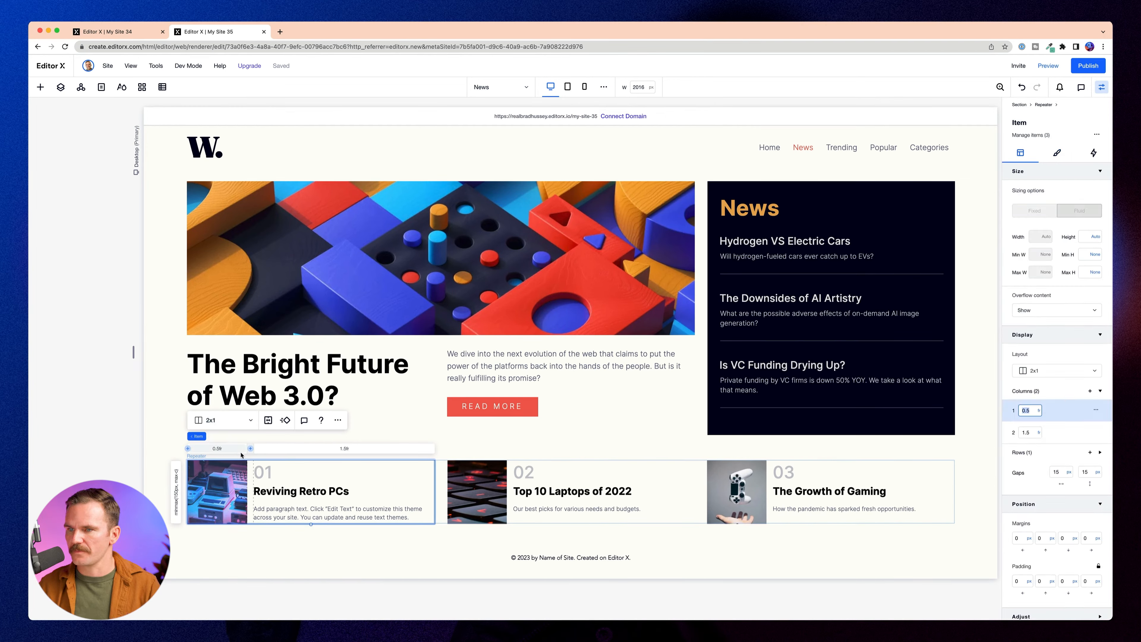
text(1)
key(Tab)
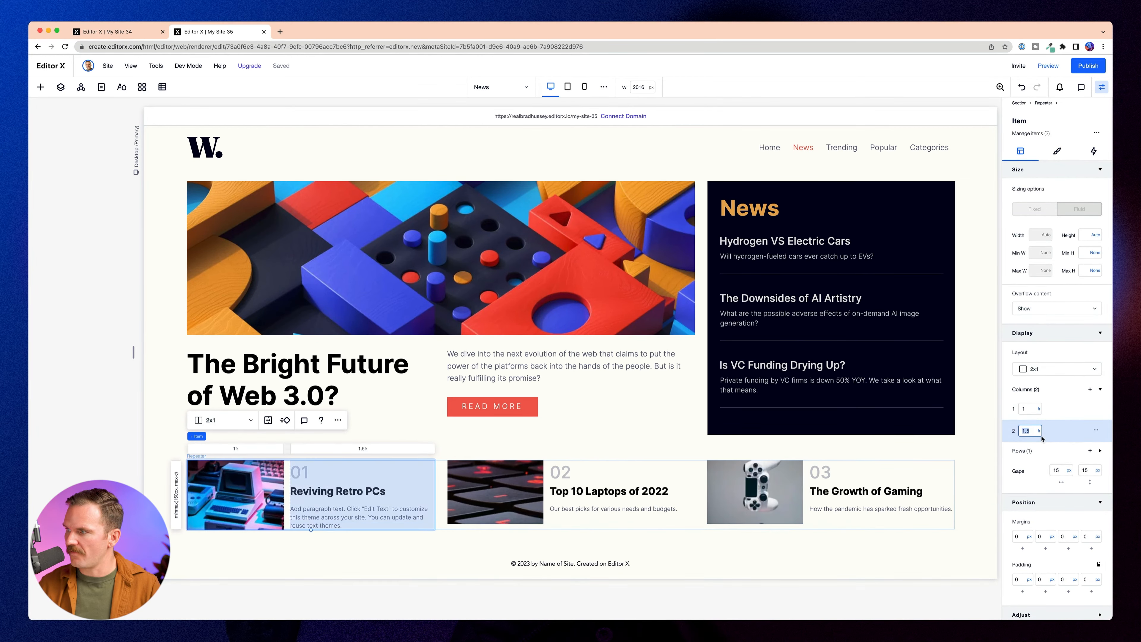
text(3)
key(Return)
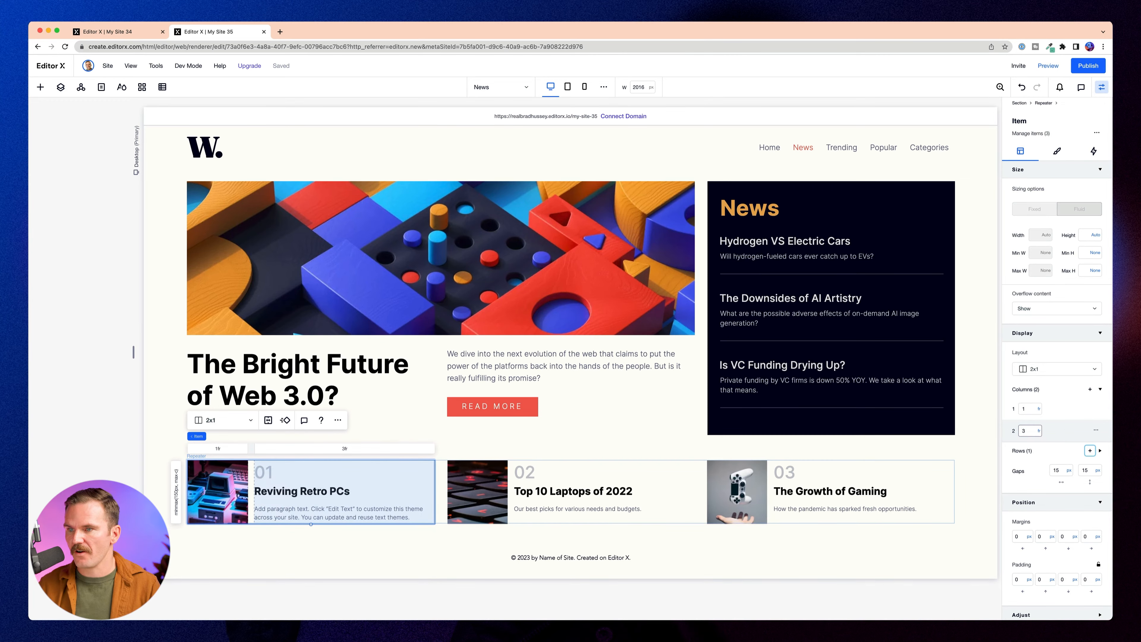
Change the article item's grid columns to 0.7 fr for the image and 1.3 fr for the text.
click(1029, 410)
key(Tab)
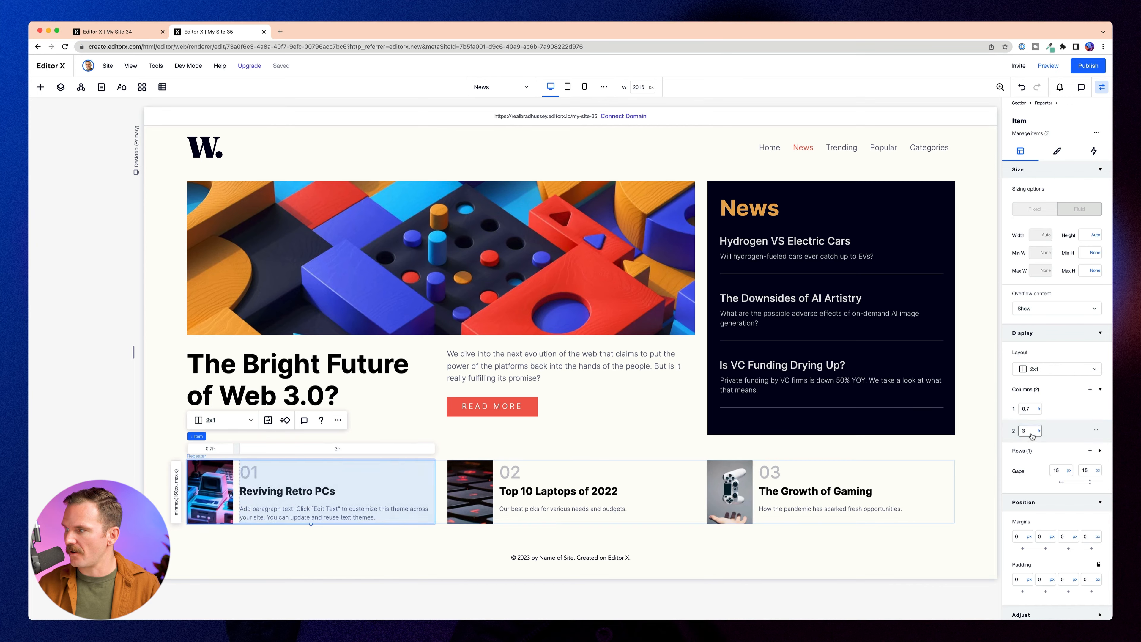
text(1.3)
key(Tab)
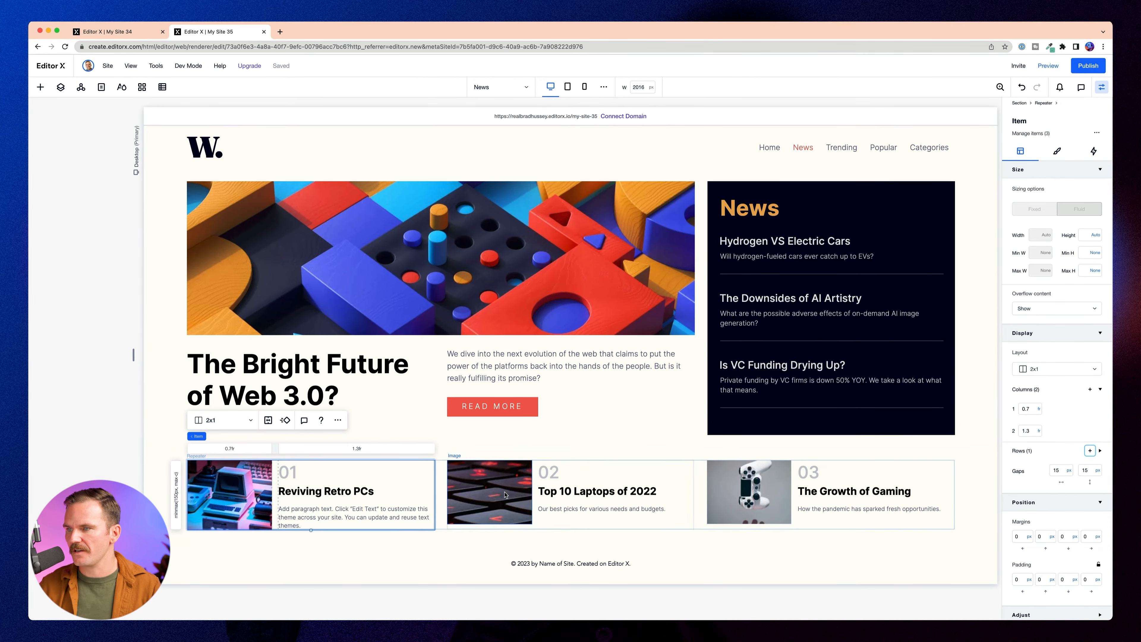
Turn off stretching for the Reviving Retro PCs image and set its width to 100%.
click(502, 504)
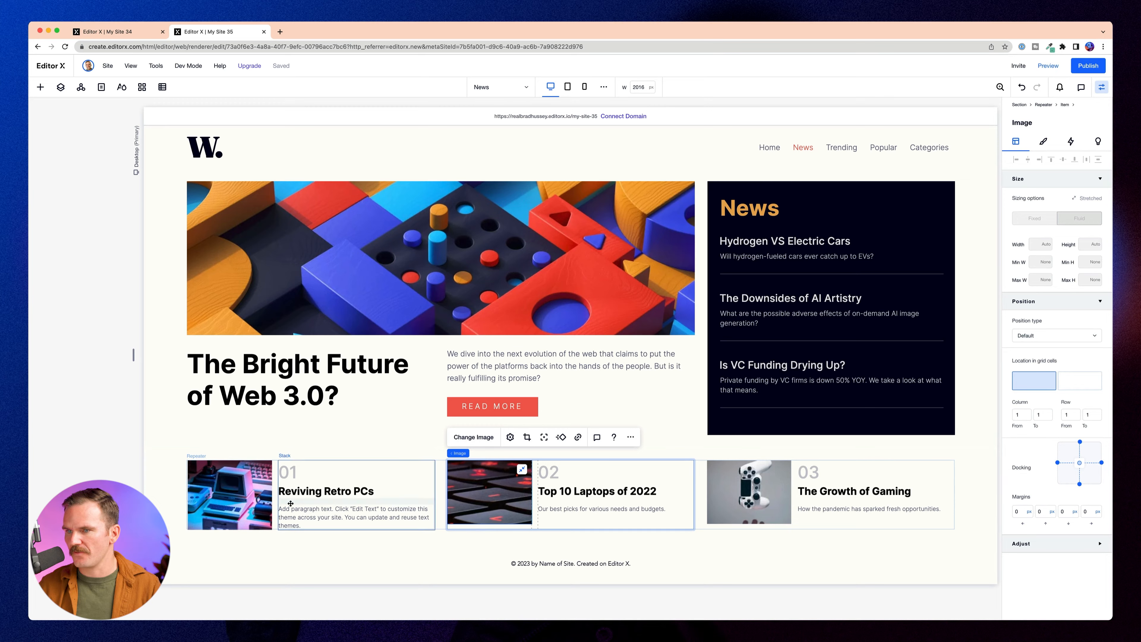
click(256, 501)
click(534, 508)
click(254, 487)
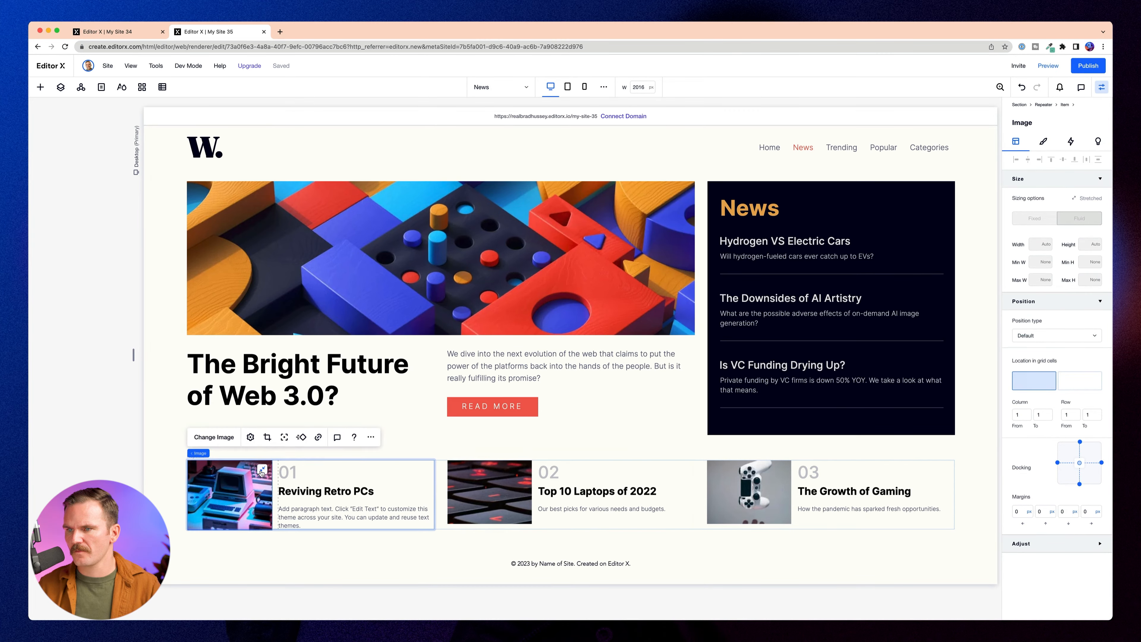
click(262, 469)
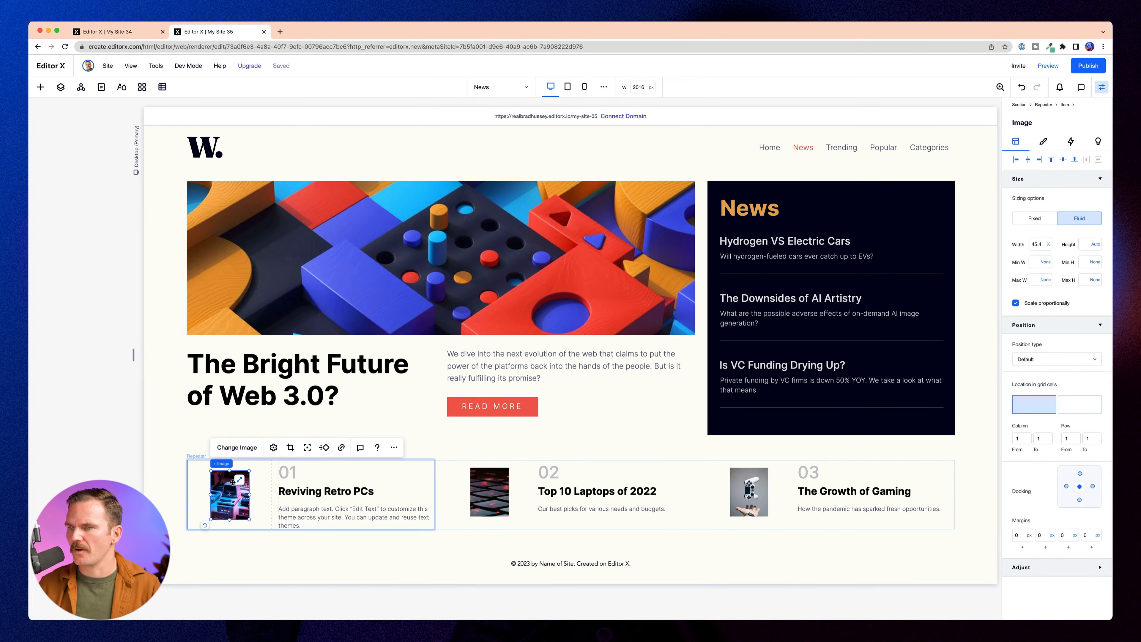
click(1040, 245)
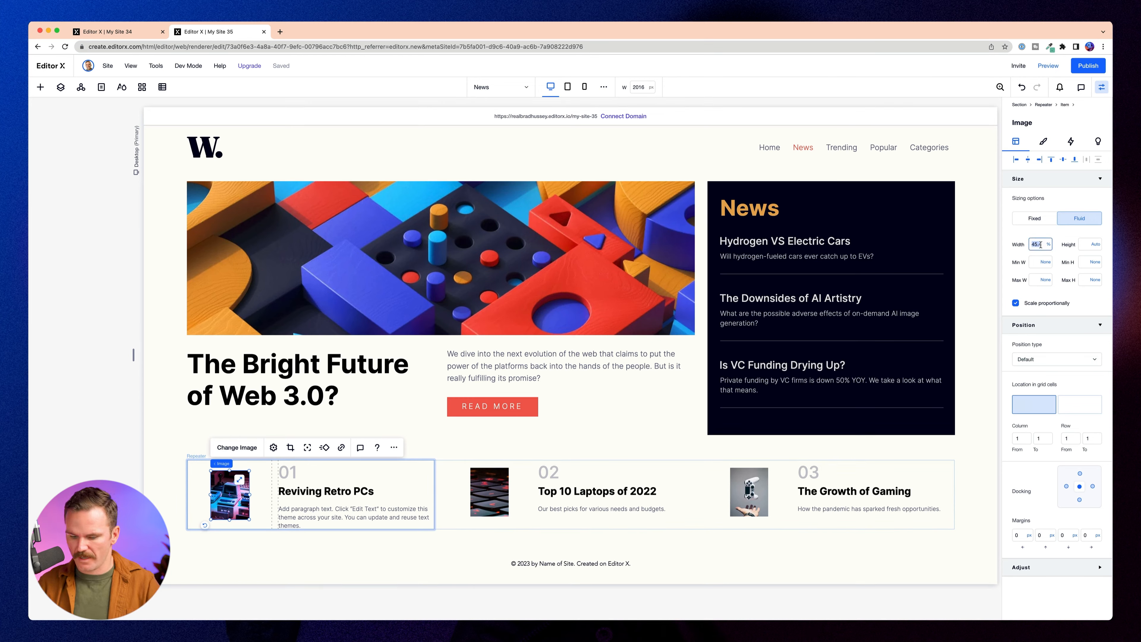
text(100)
key(Tab)
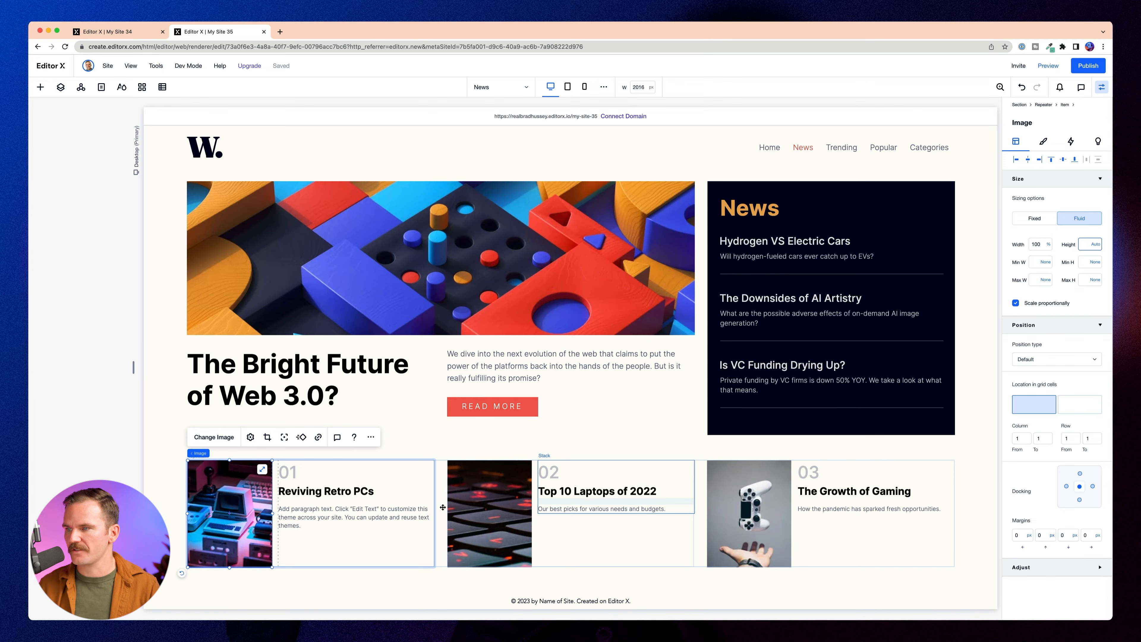
Preview the page down to about 1086 px wide to check how the article images scale, and return to editing.
click(117, 496)
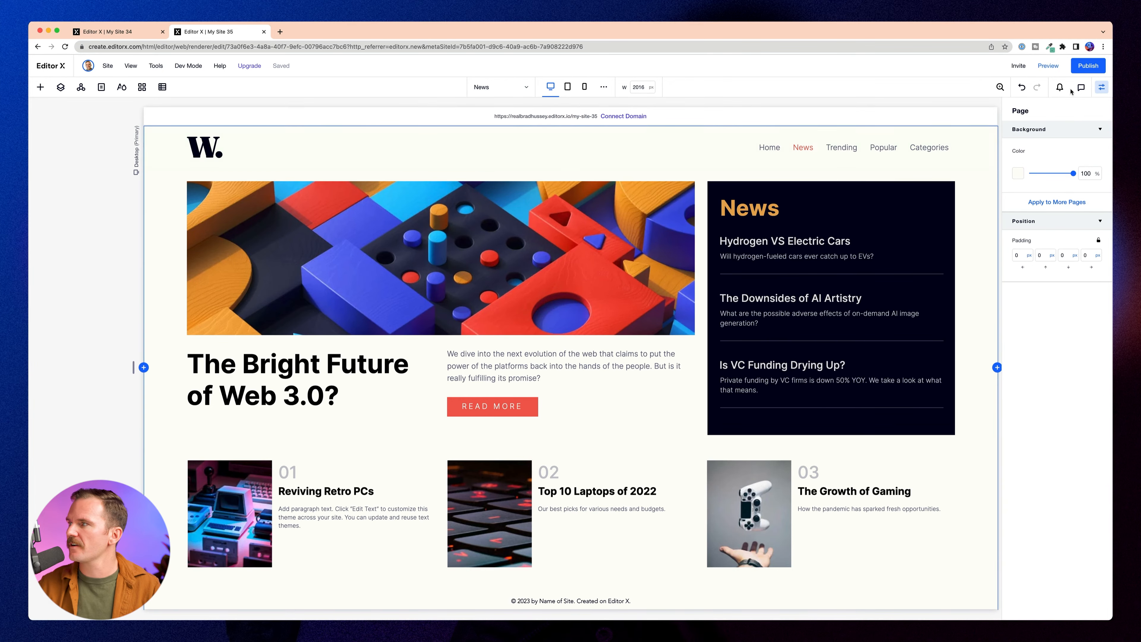
click(1056, 68)
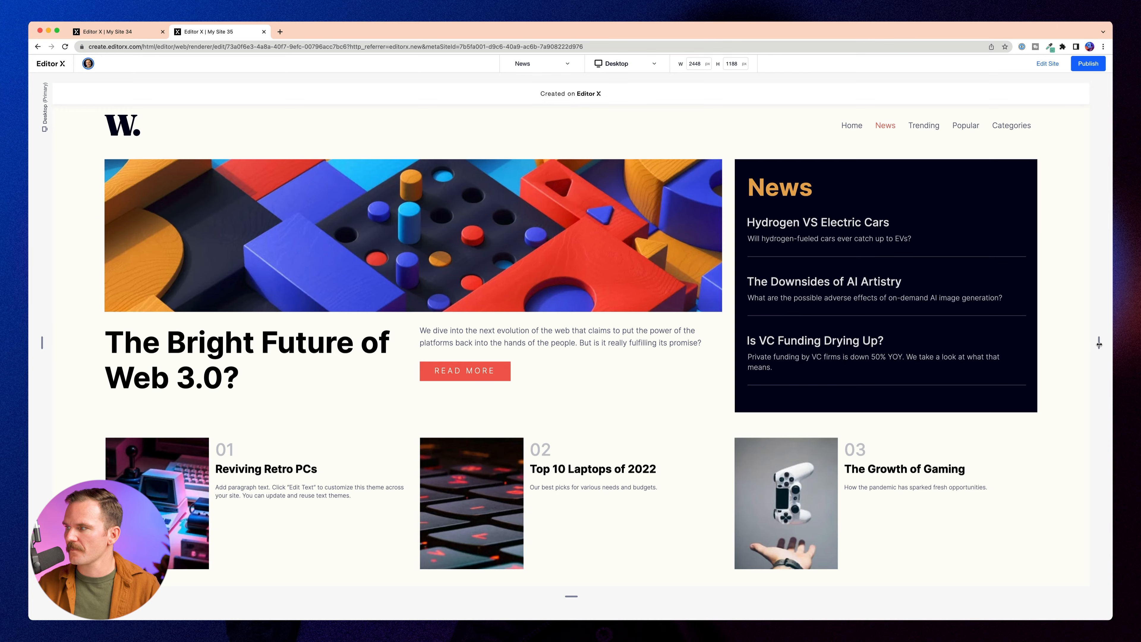
drag(1099, 343, 810, 359)
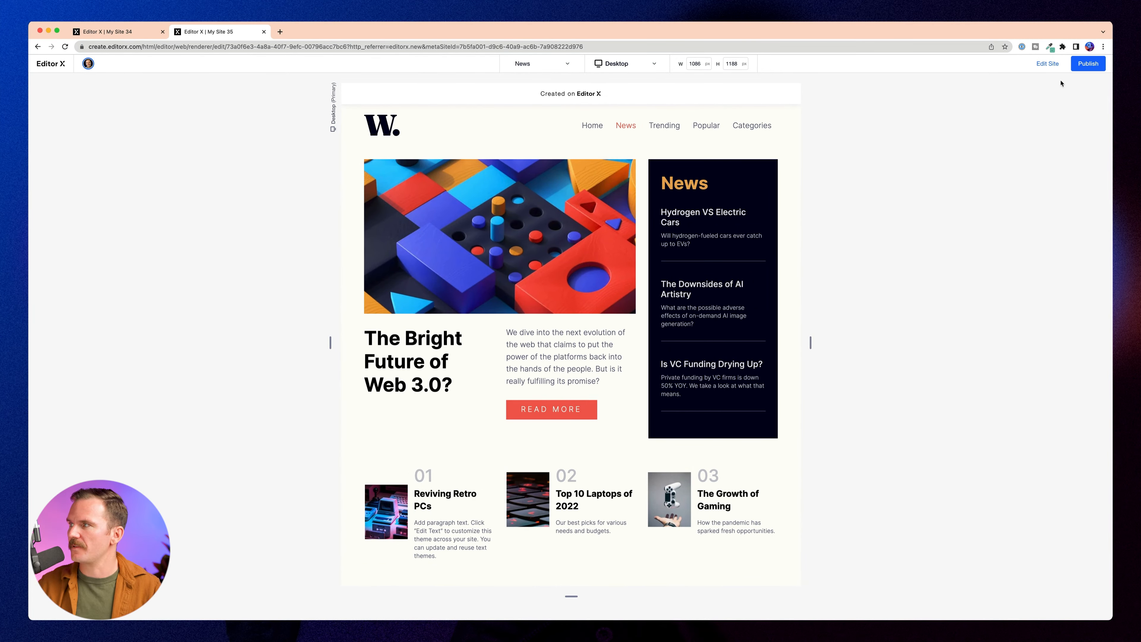
click(1047, 63)
Align the article repeater's image to the top of its grid cell and preview the page.
click(392, 519)
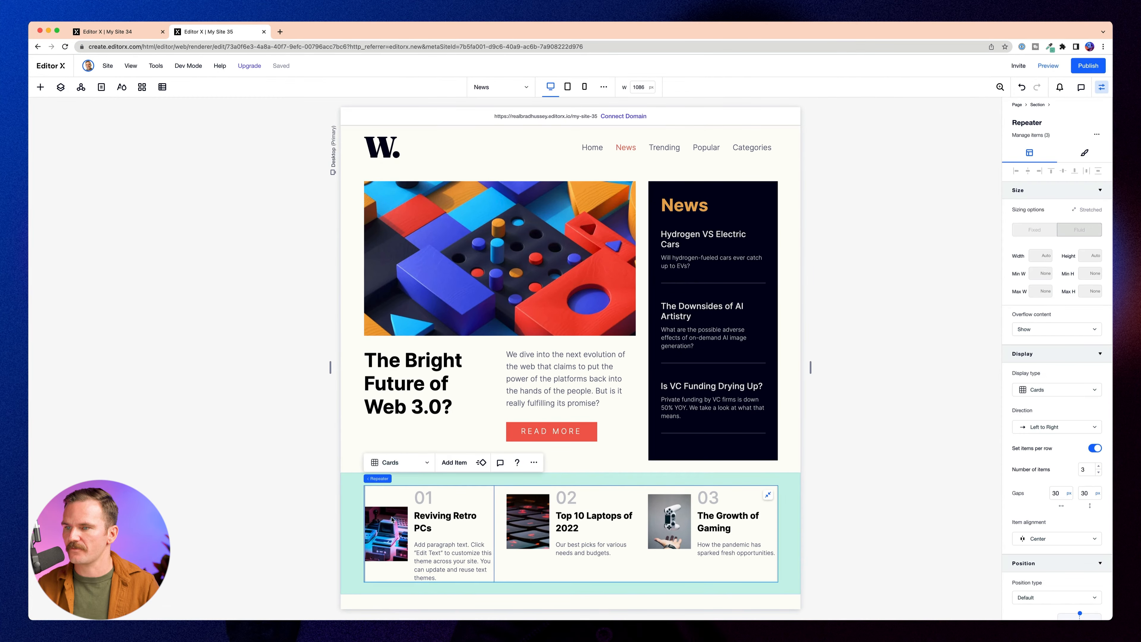
click(392, 519)
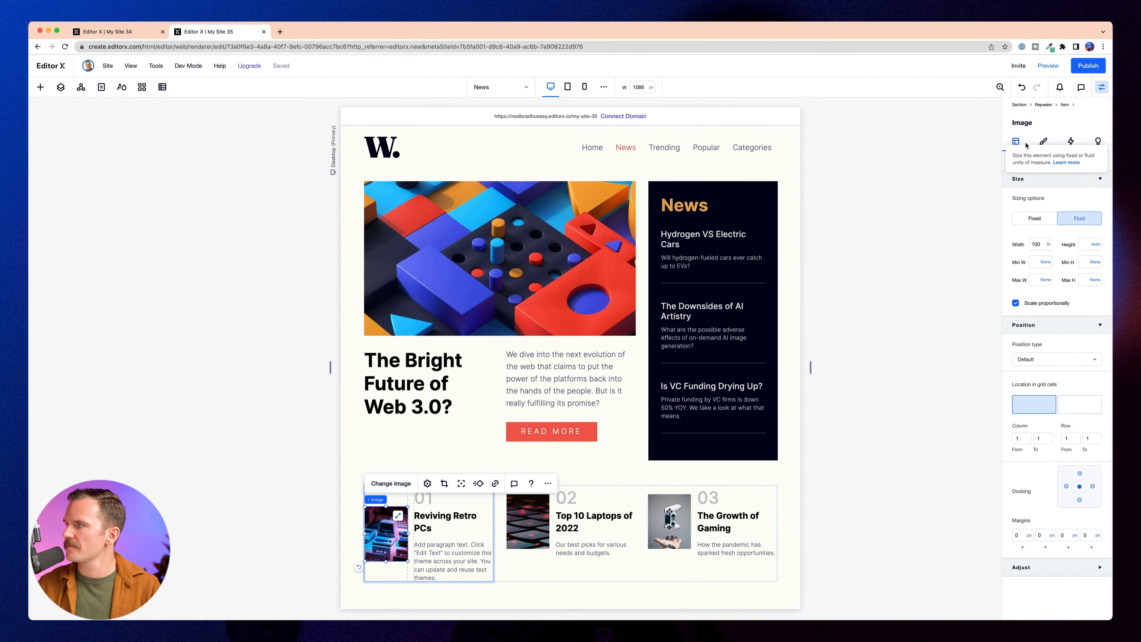
click(1052, 162)
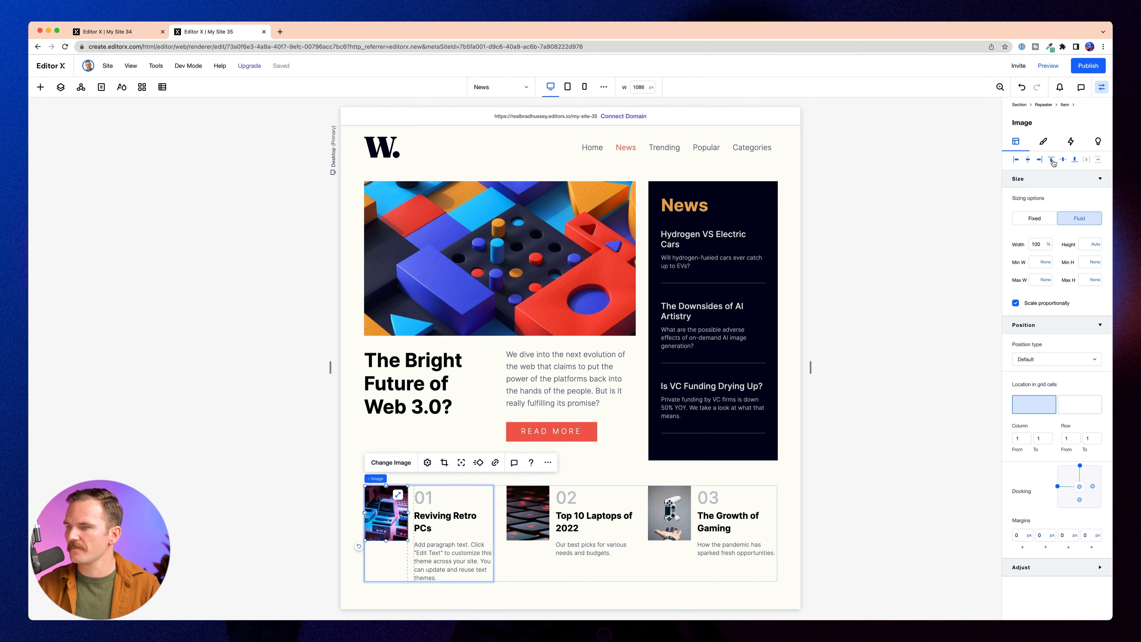
click(1048, 65)
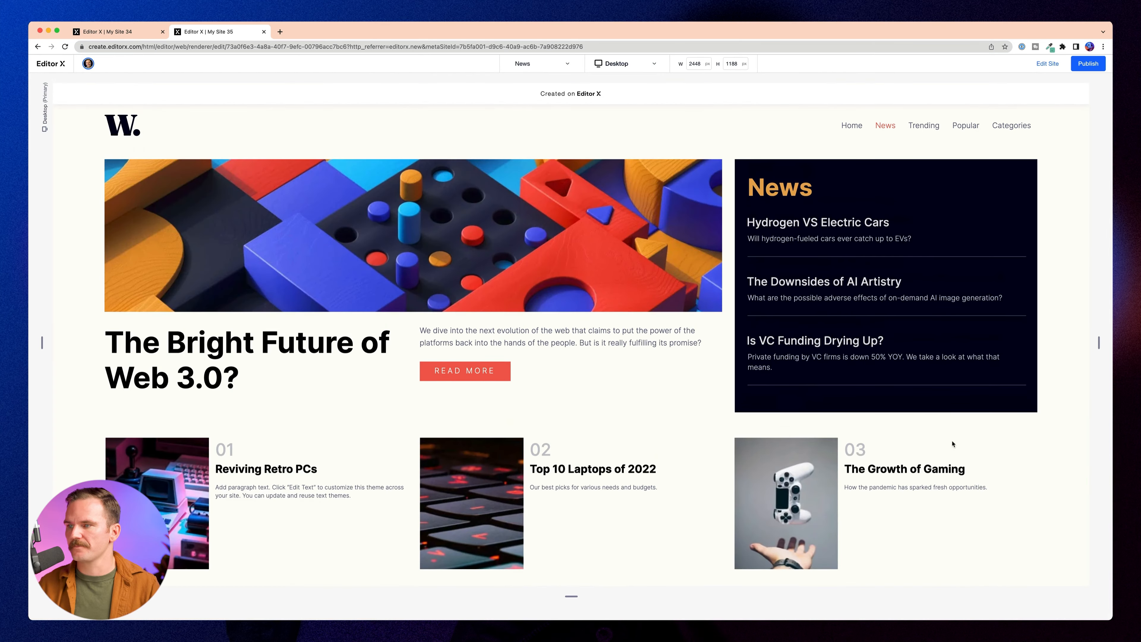
Preview the page at a tablet width of about 840 px, check the layout down to the footer, and return to editing.
drag(1099, 343, 760, 352)
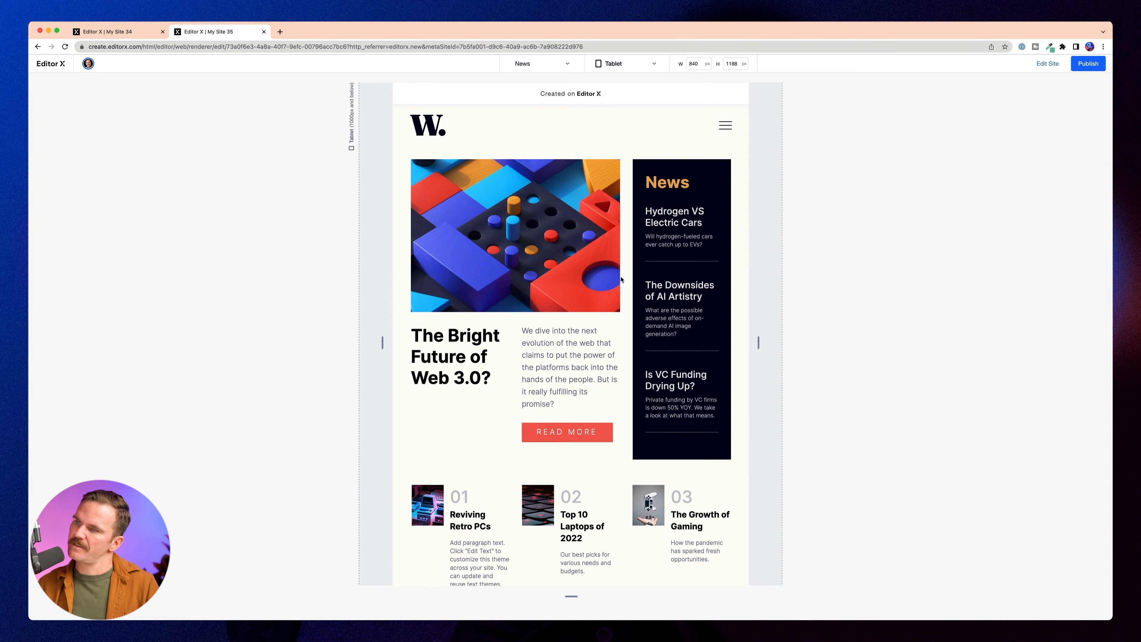
scroll(621, 280, down, 3)
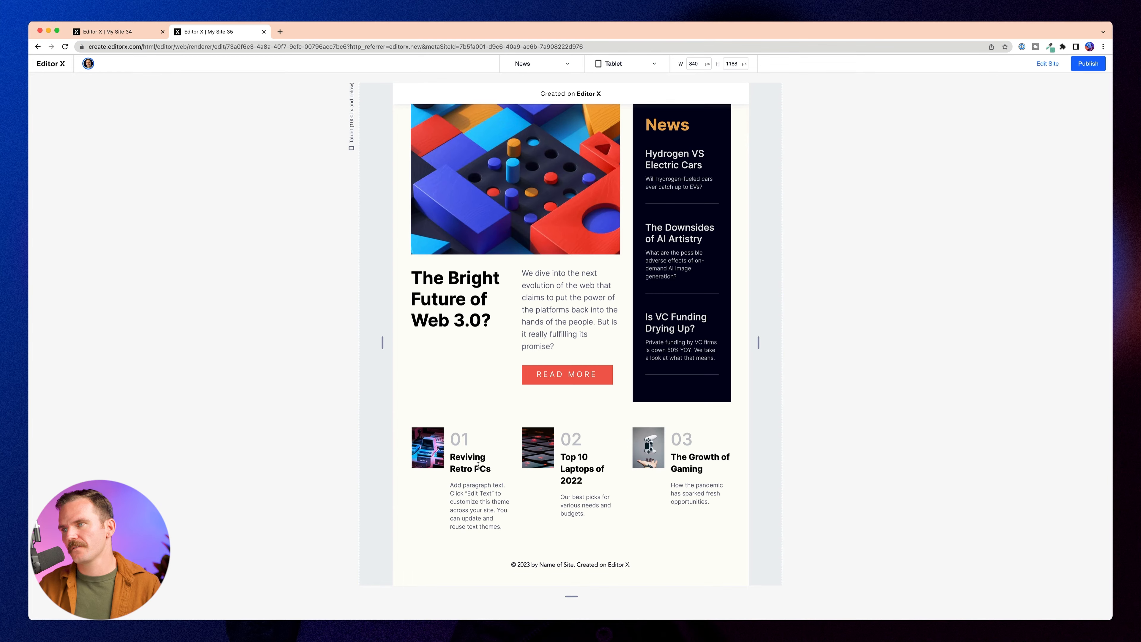
scroll(478, 465, up, 3)
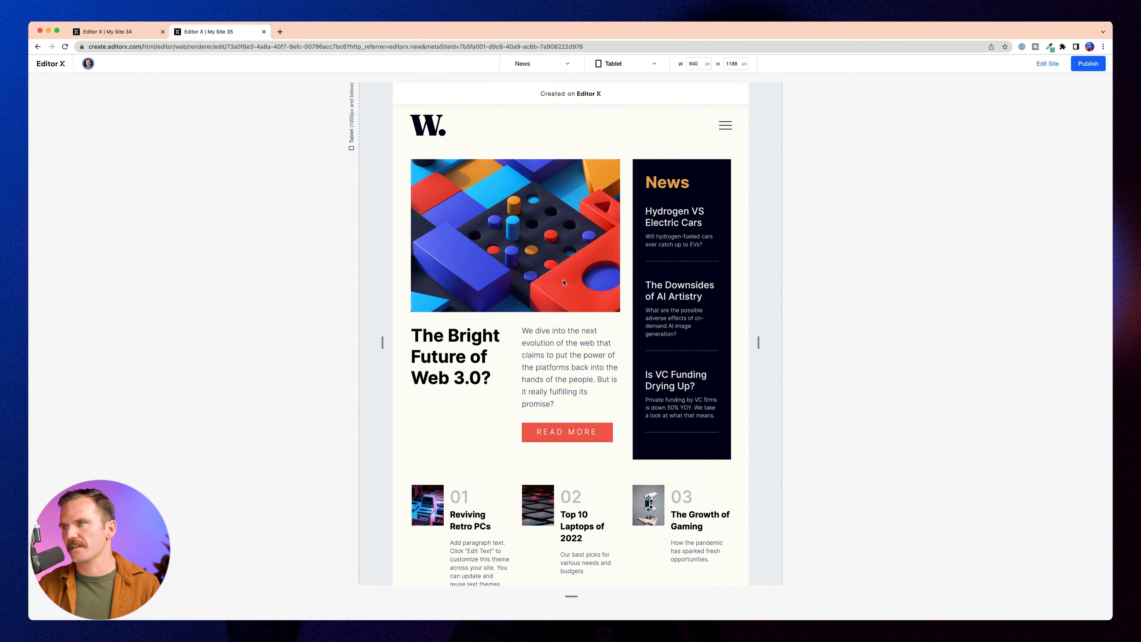
mouse_move(760, 339)
mouse_down()
mouse_move(705, 343)
mouse_move(757, 345)
mouse_up()
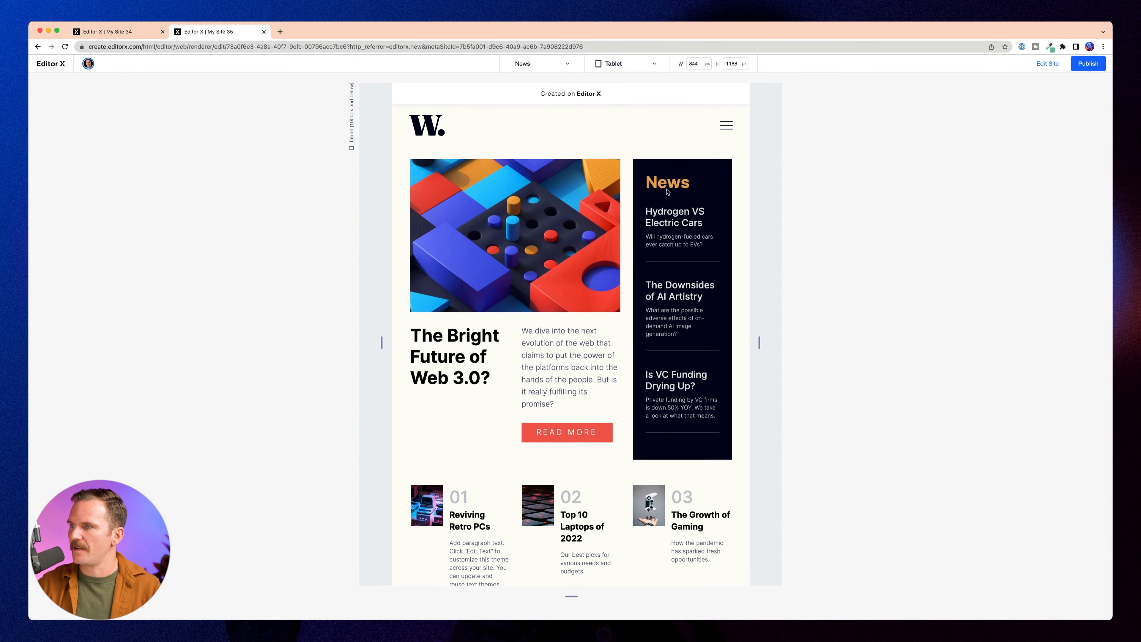
click(1046, 64)
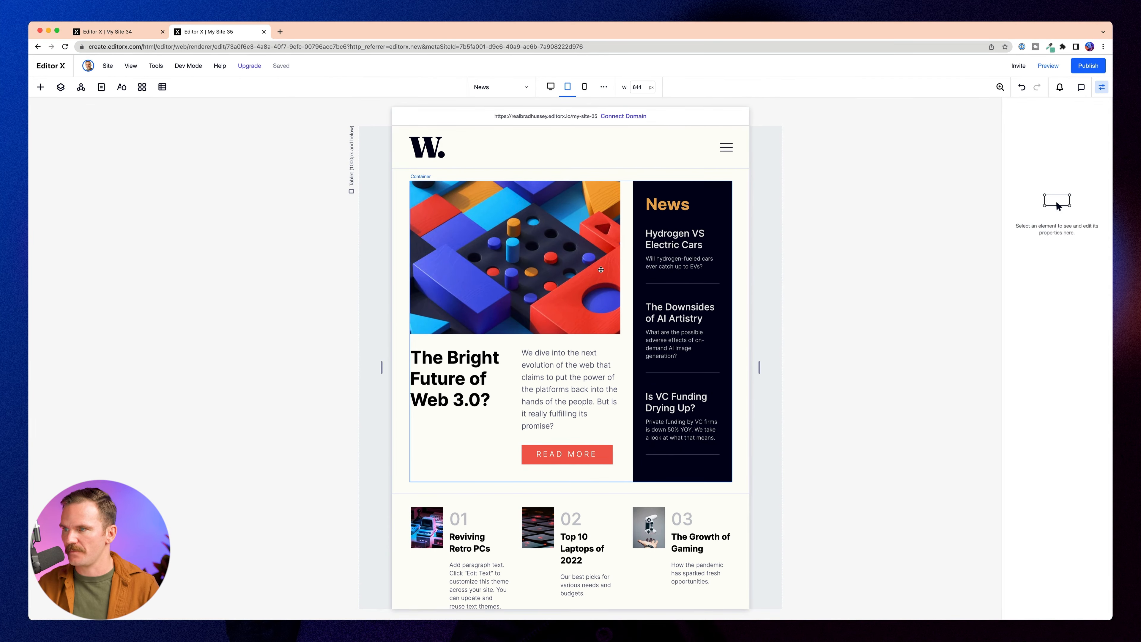
Set the main container's column and row gaps to 15 px in the tablet view.
click(601, 270)
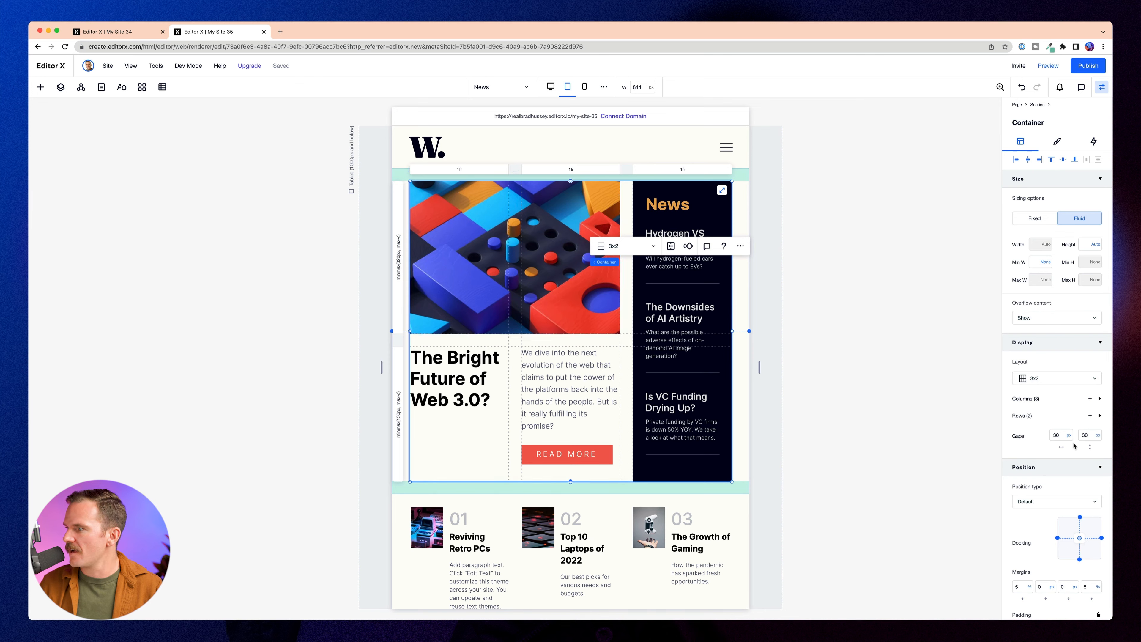
click(1058, 435)
text(15)
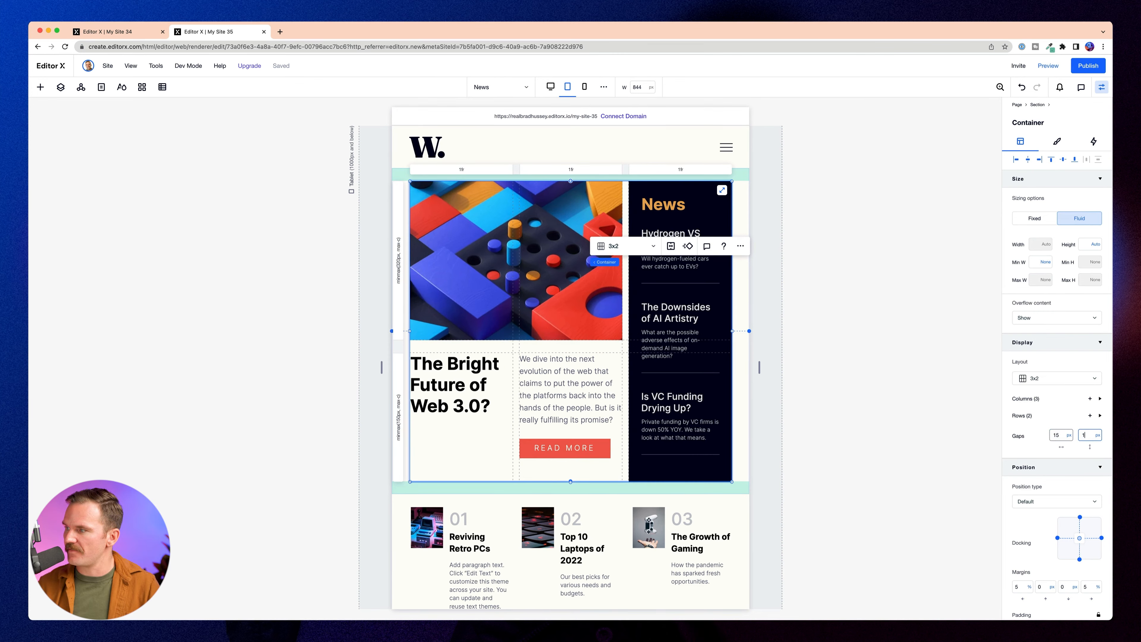
Set the padding of the dark News container to 15 px on all sides.
click(688, 209)
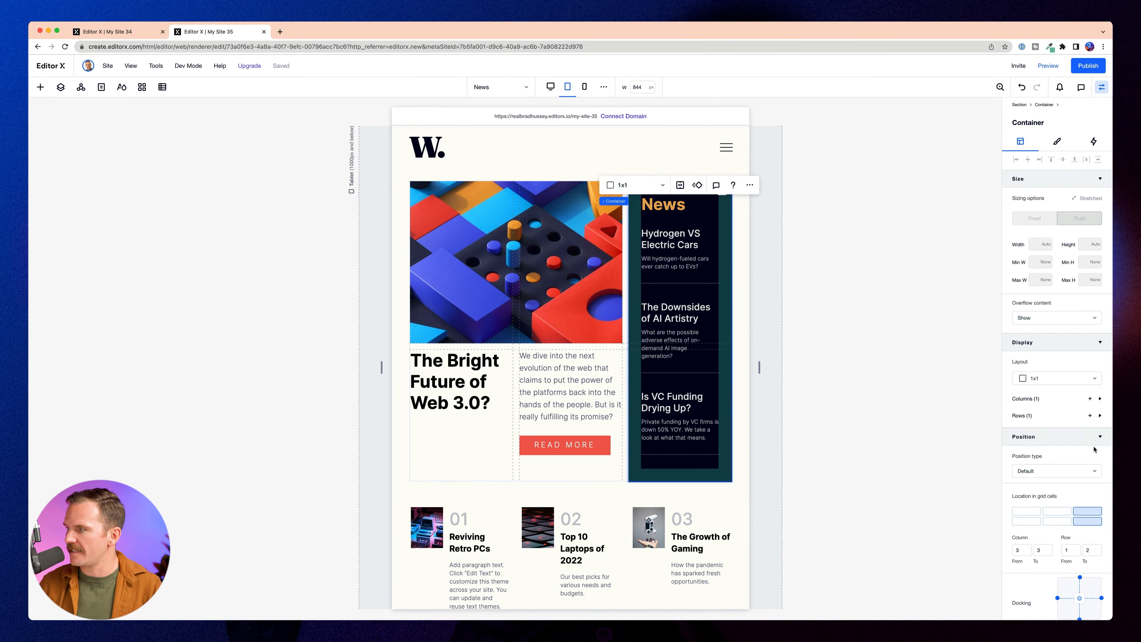
scroll(1087, 495, down, 3)
click(1022, 559)
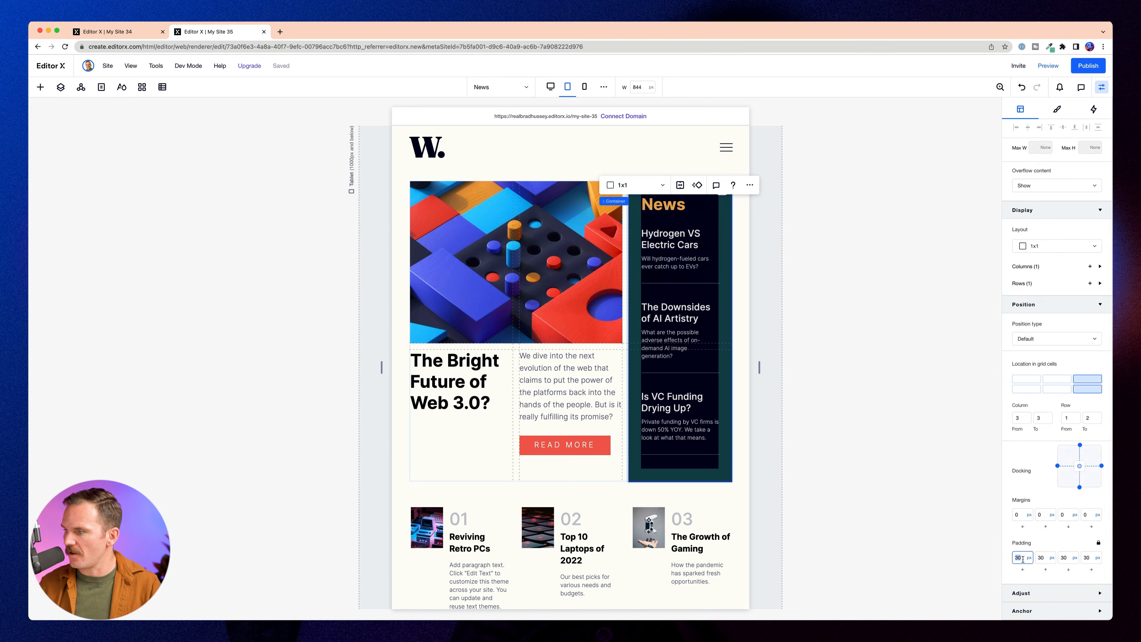
text(15)
key(Tab)
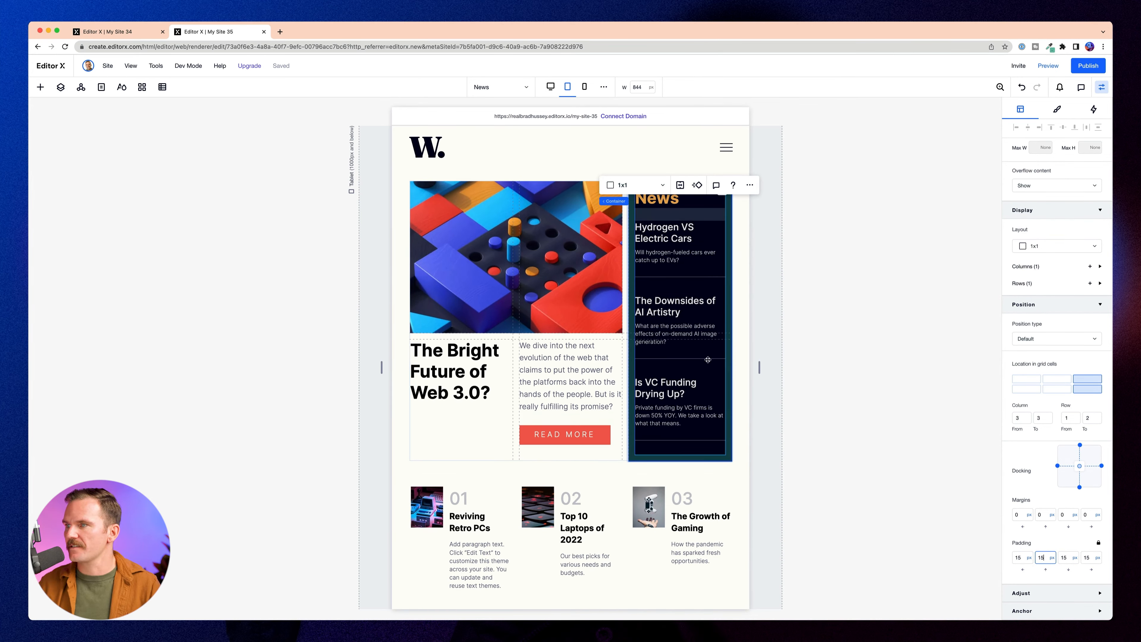
Change the article repeater item's grid layout to 1x2 so the image sits above the text.
scroll(584, 449, down, 1)
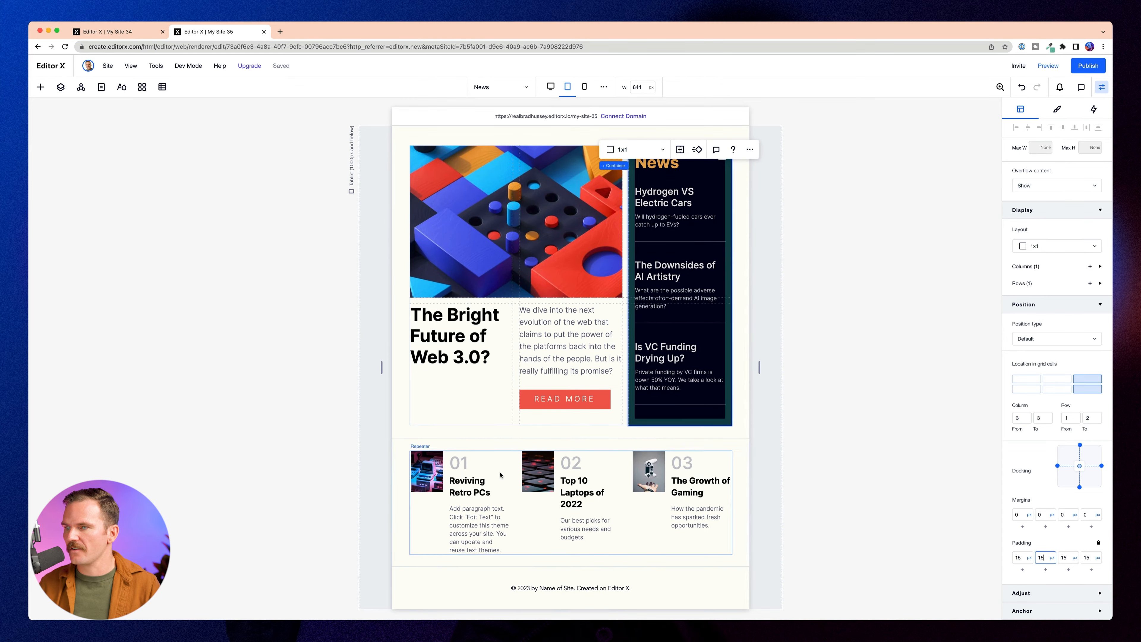
click(500, 475)
click(447, 468)
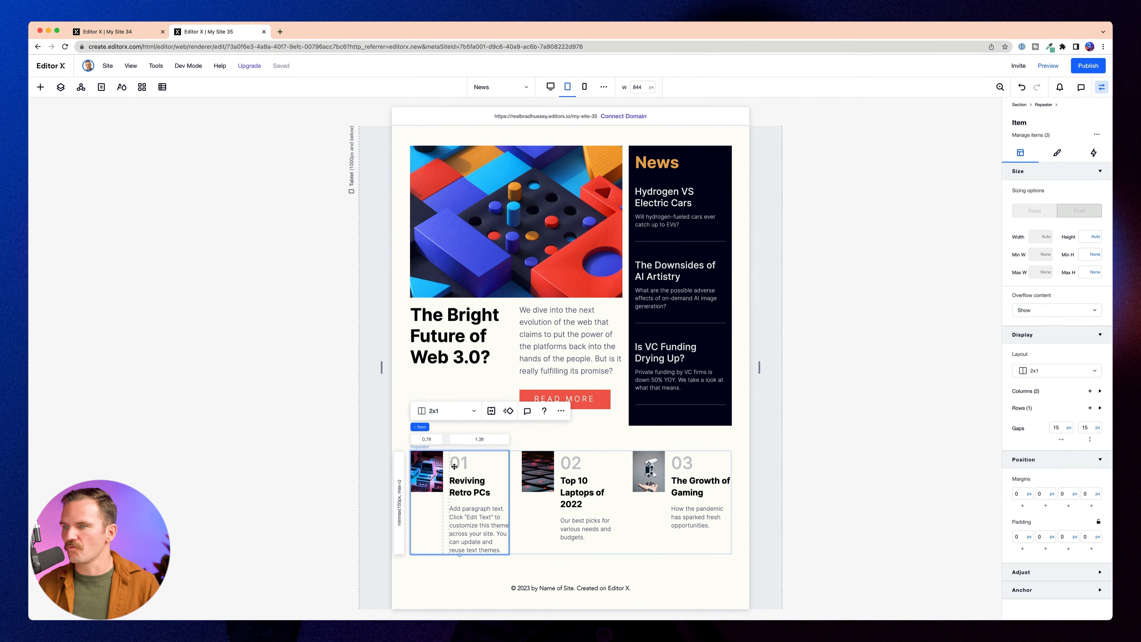
click(444, 412)
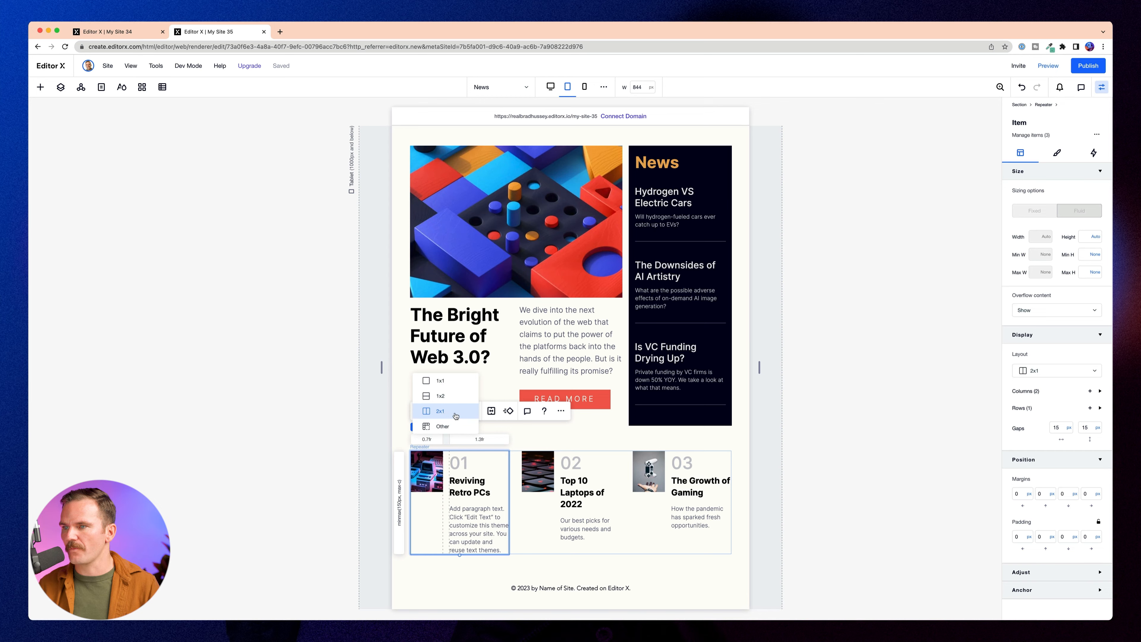
click(443, 396)
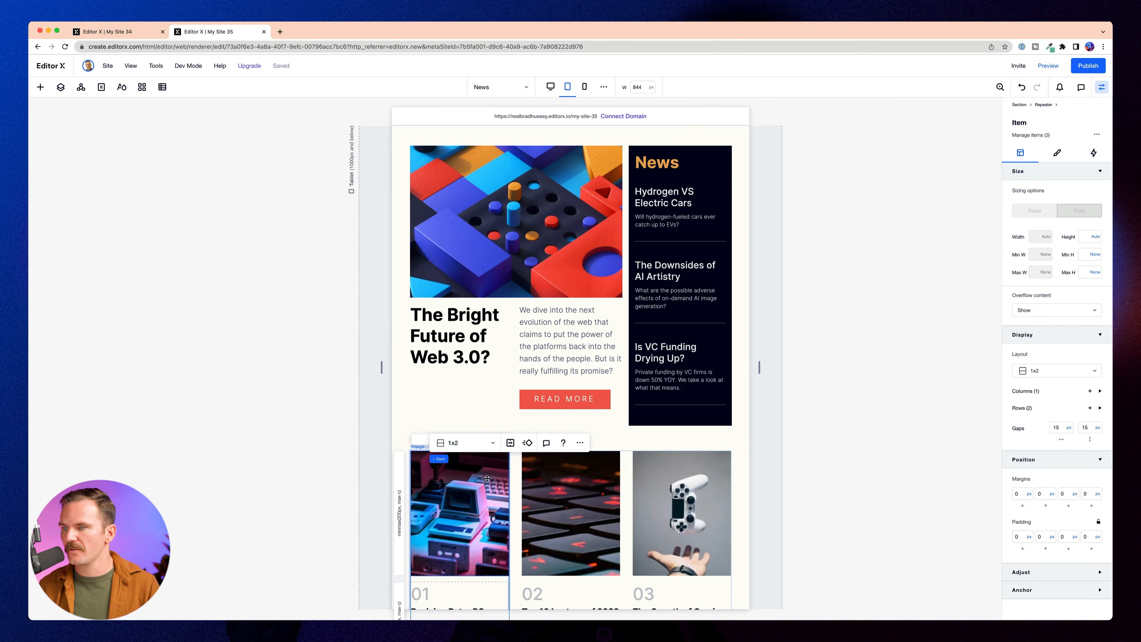
Set the minimum height of the article item's first row to 100 px.
scroll(487, 479, down, 1)
click(399, 466)
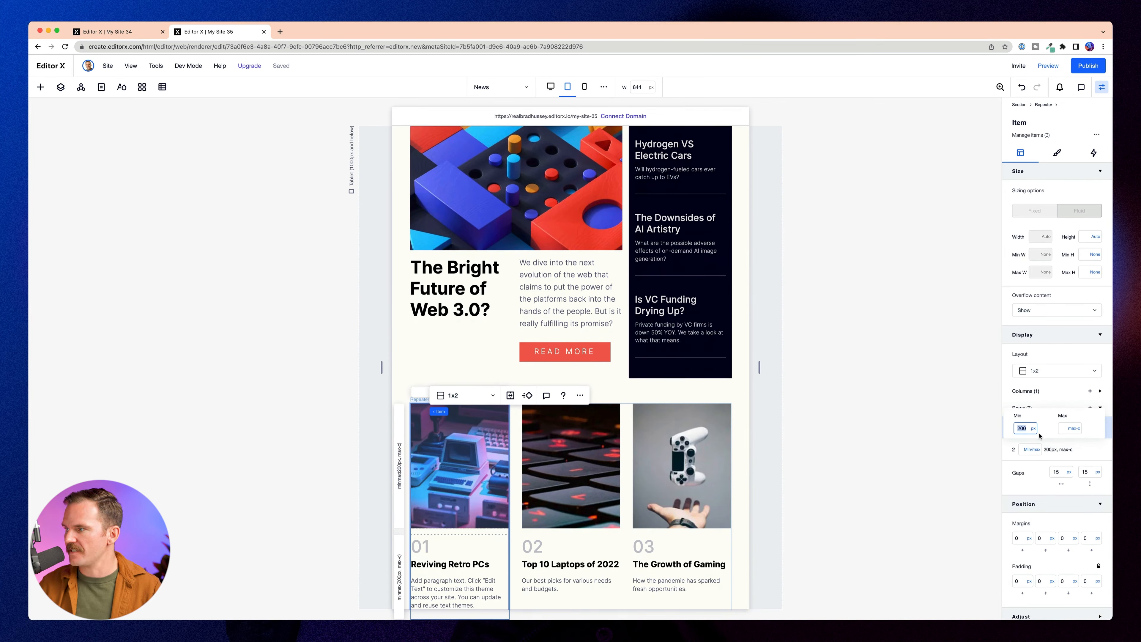
text(100)
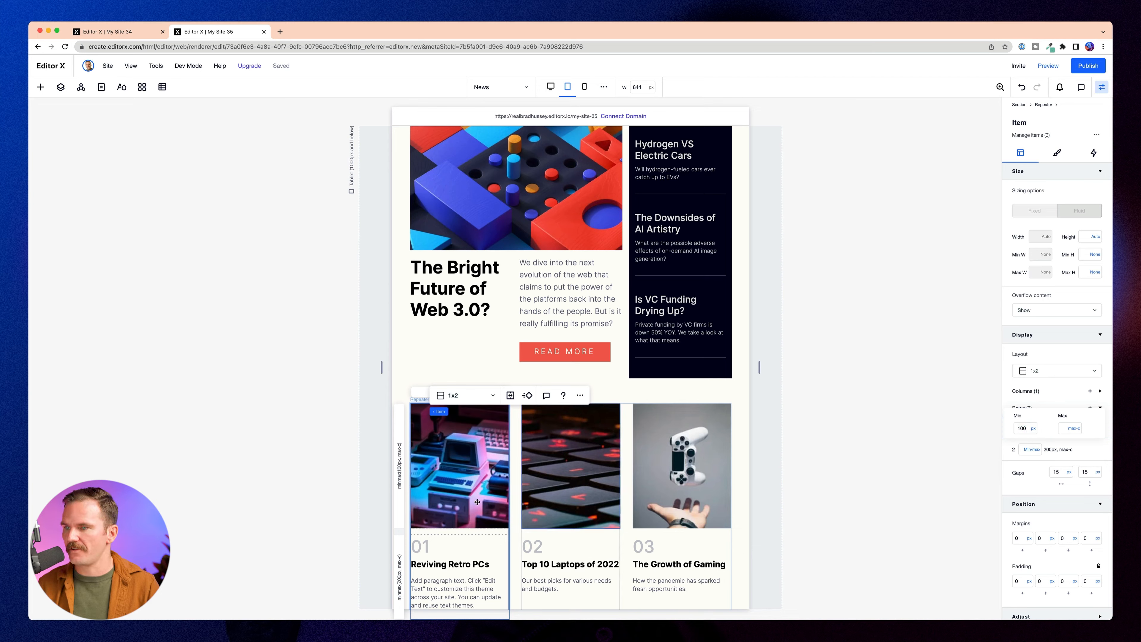
key(Return)
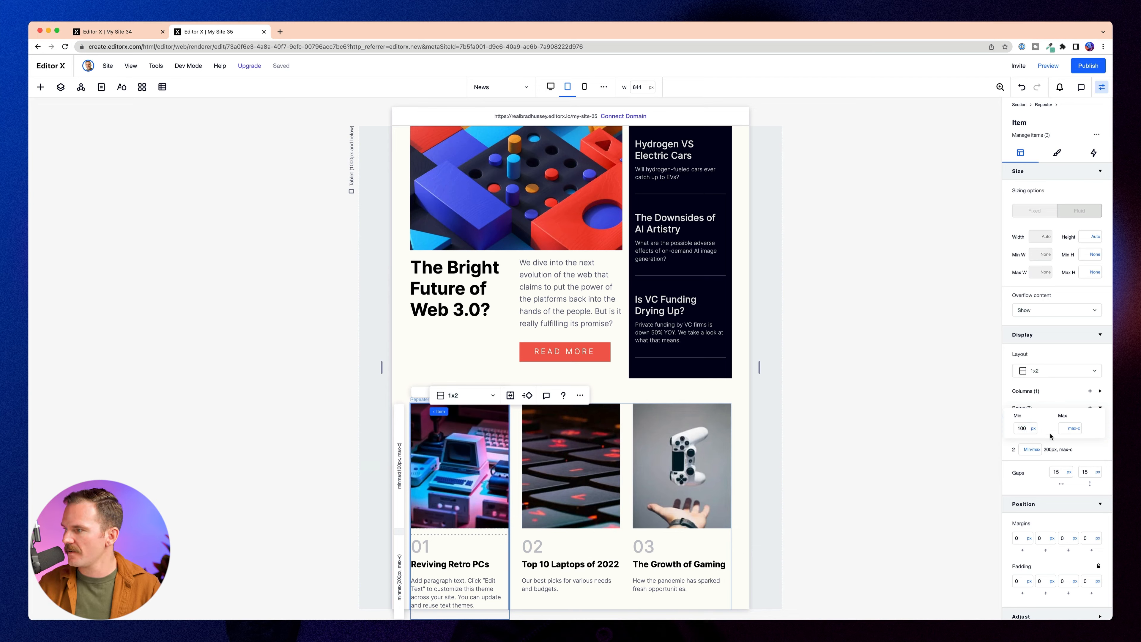
Stretch the Reviving Retro PCs image to fill its grid cell on tablet, and check the article images on desktop.
click(476, 454)
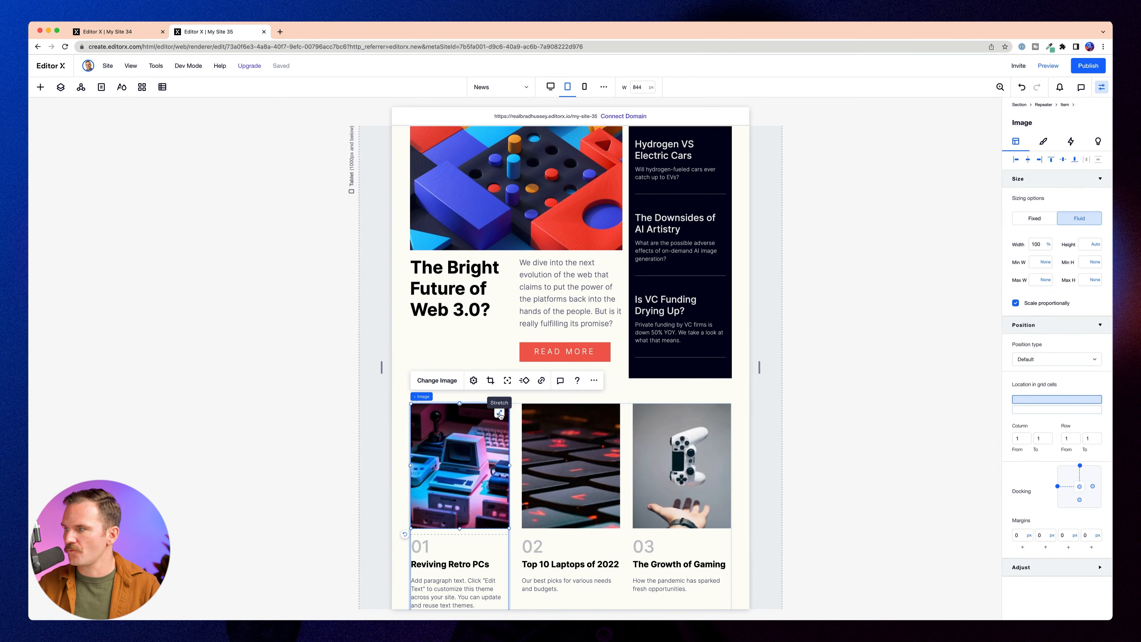
click(499, 413)
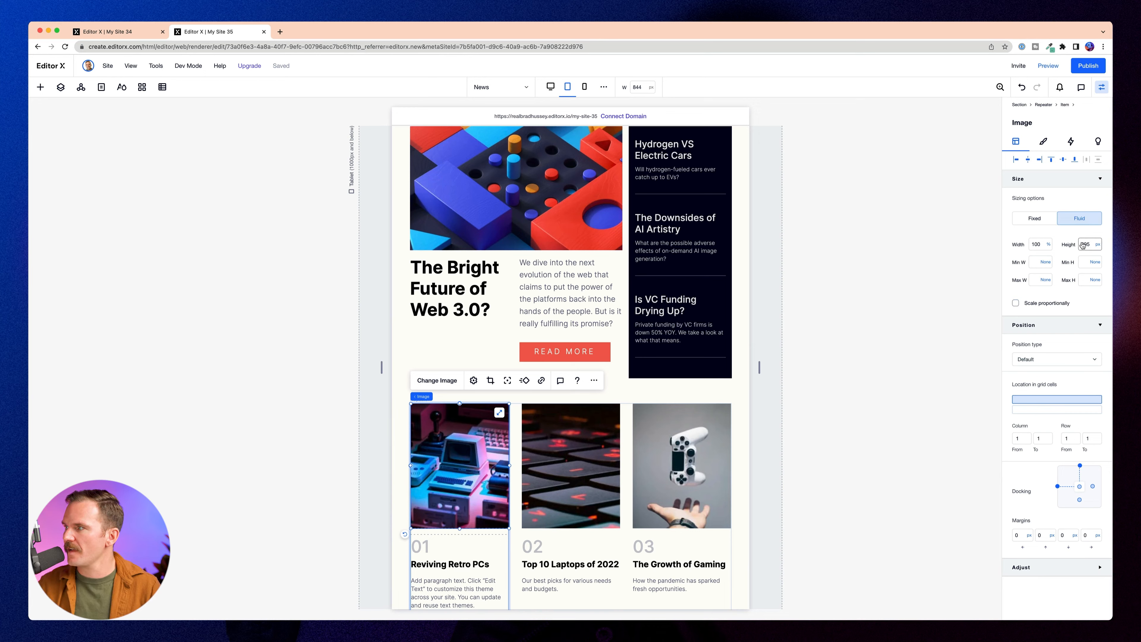
click(1088, 244)
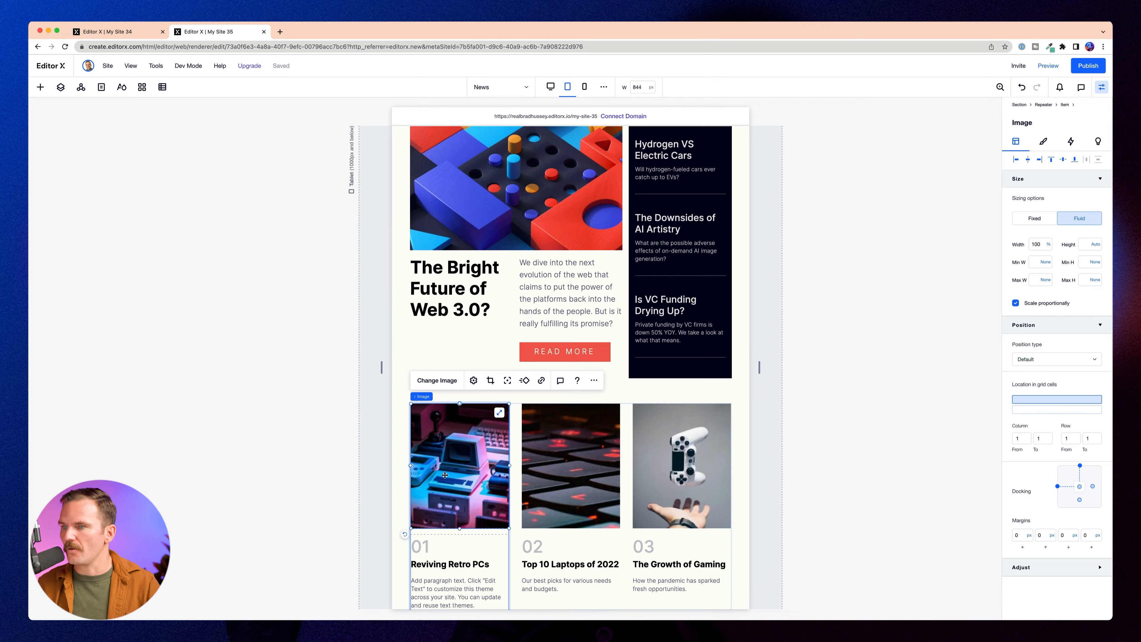
click(500, 413)
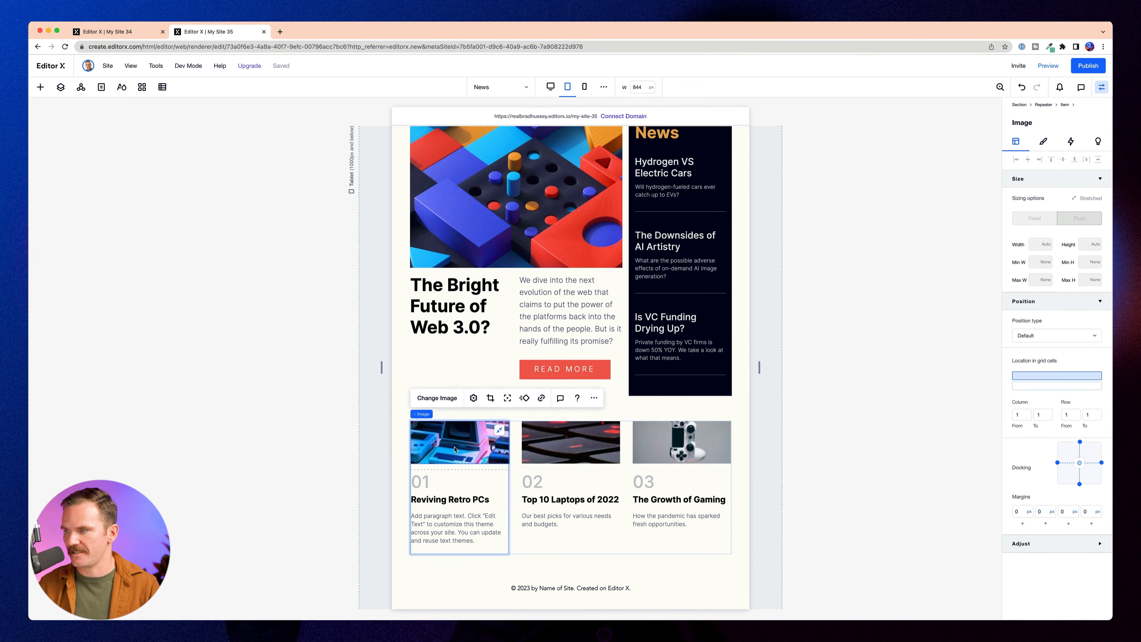
click(550, 86)
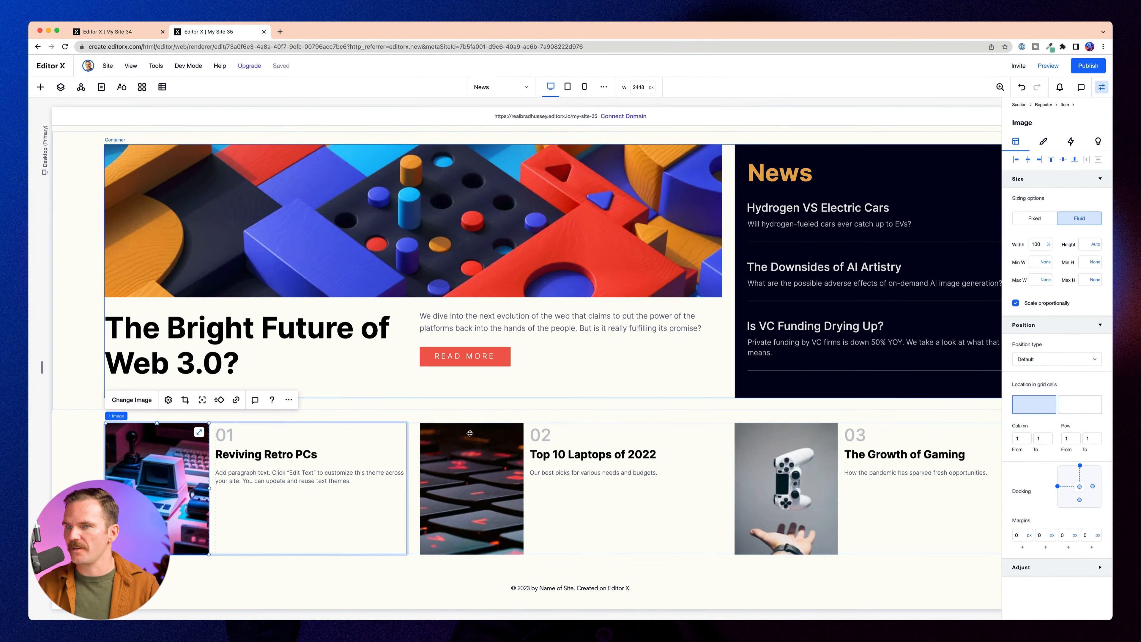
click(572, 92)
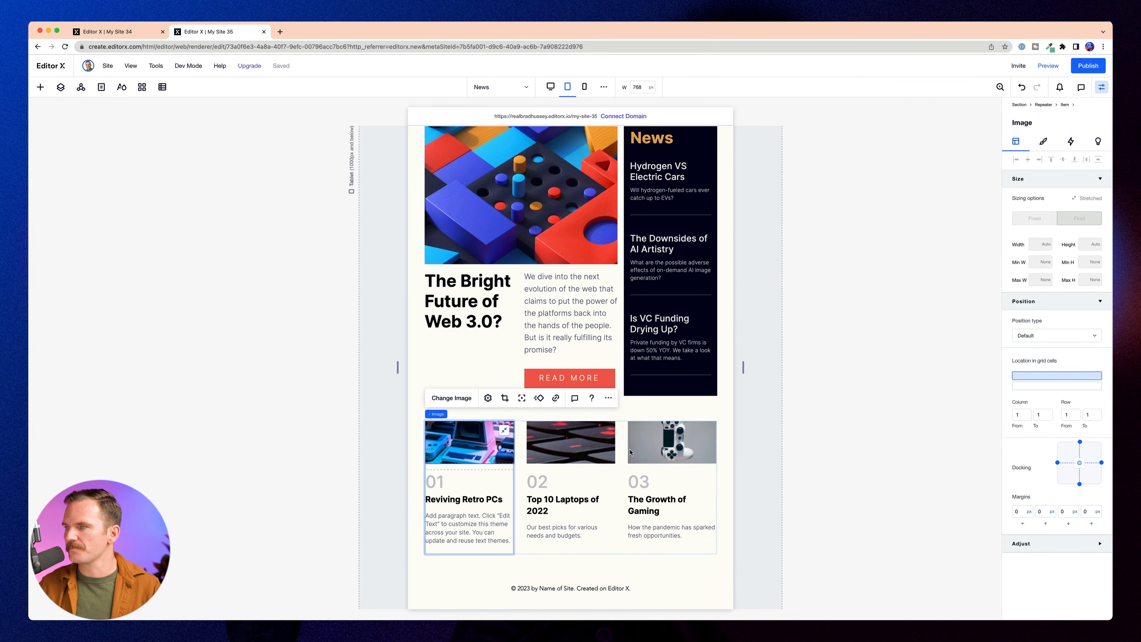
Change the main container's grid layout to 1x6 in the mobile view, with the canvas widened to about 570 px.
click(585, 88)
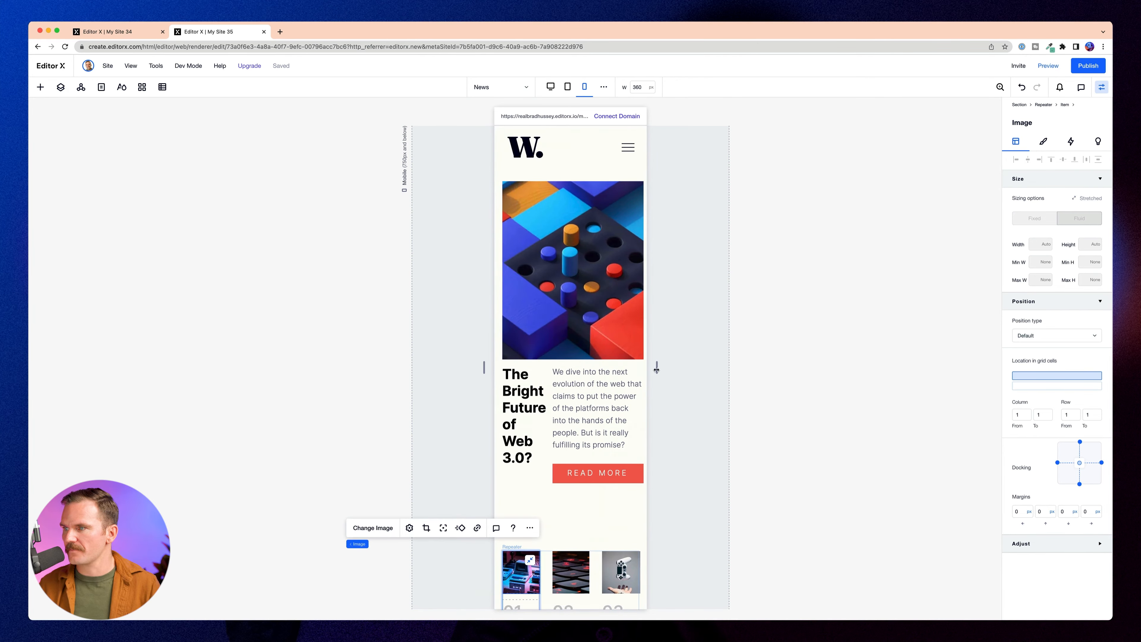
drag(656, 367, 701, 368)
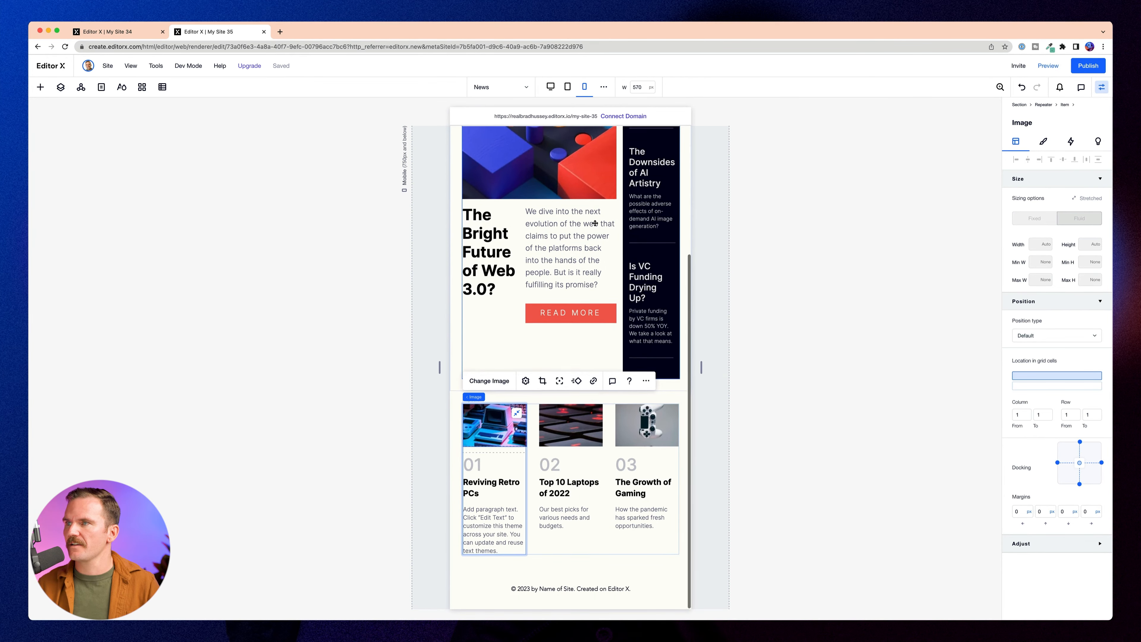
scroll(594, 223, up, 4)
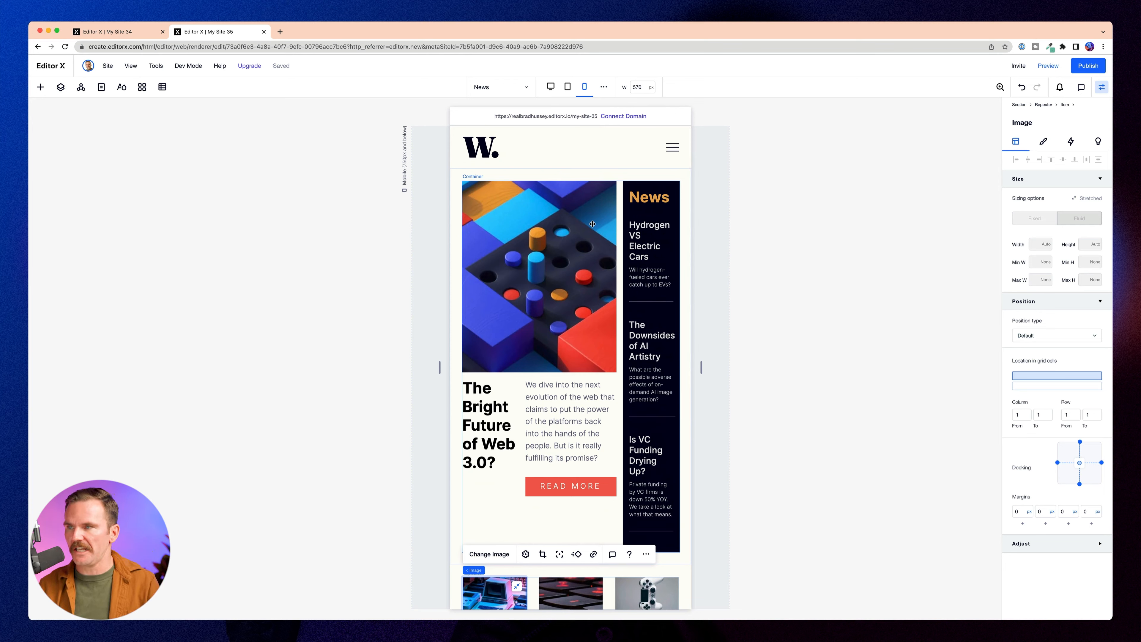
click(514, 235)
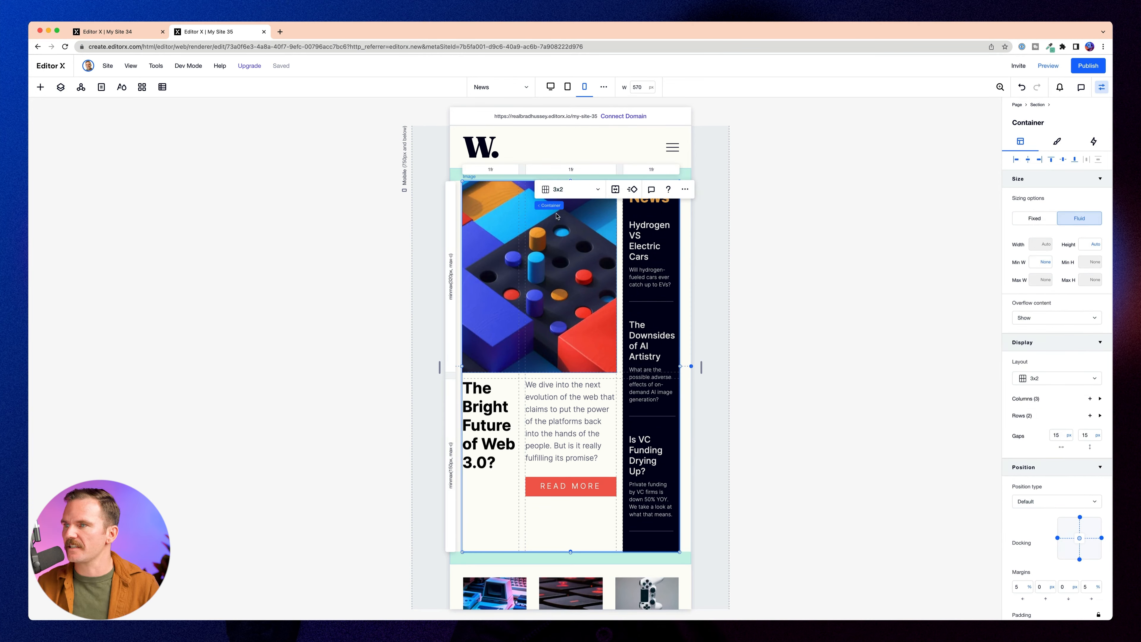
click(574, 194)
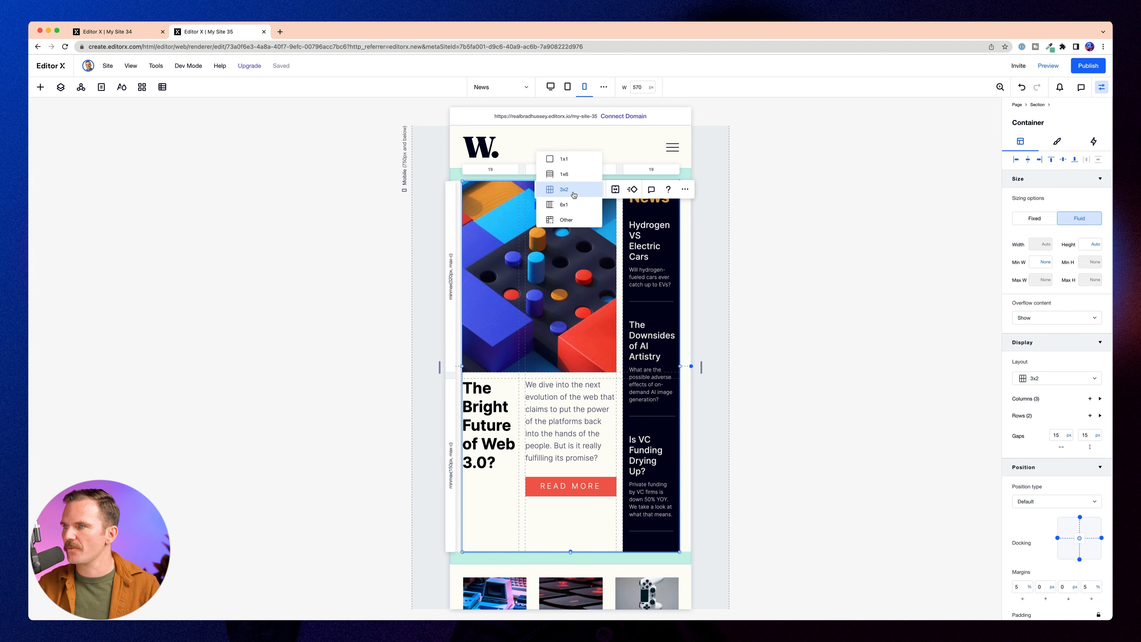
click(573, 175)
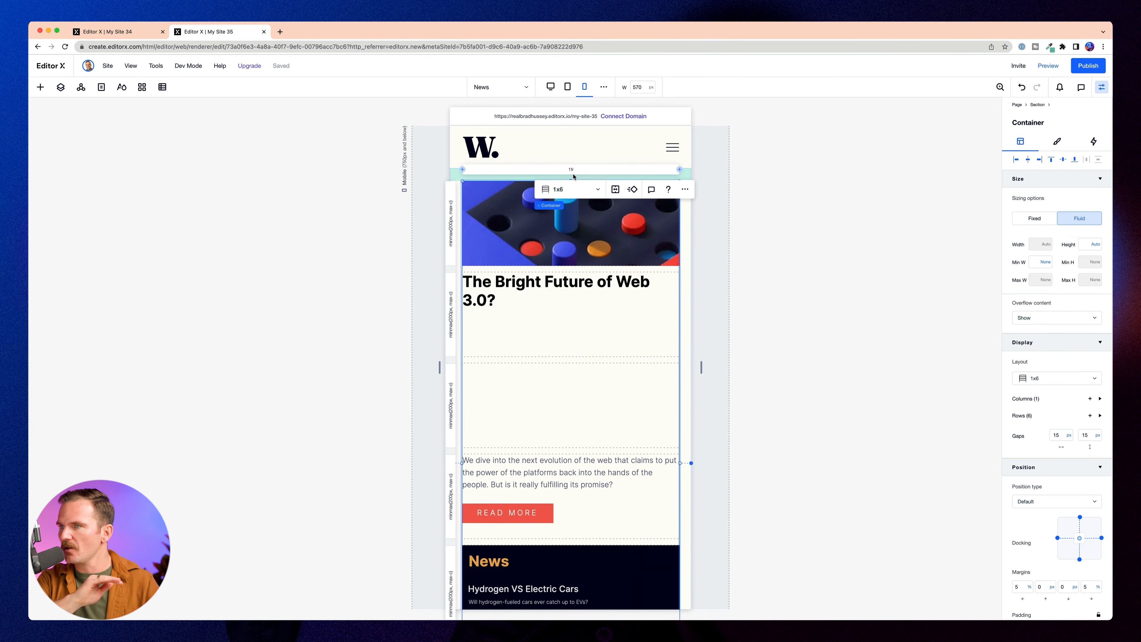
Move the stack with the intro paragraph and Read More button to the third row of the grid.
scroll(575, 375, down, 1)
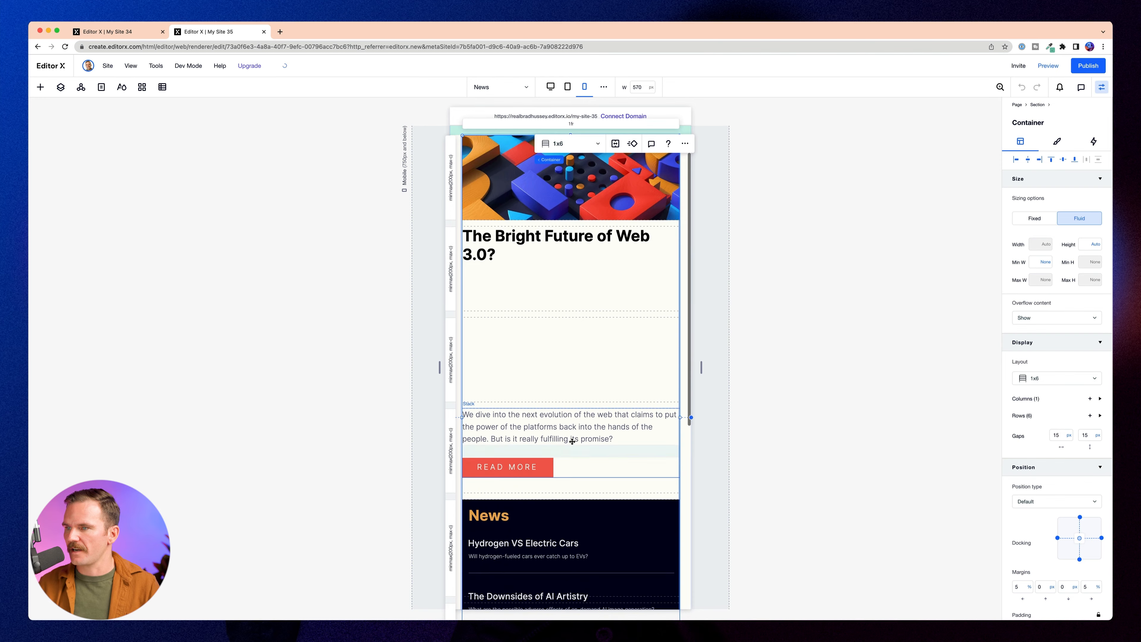
click(572, 442)
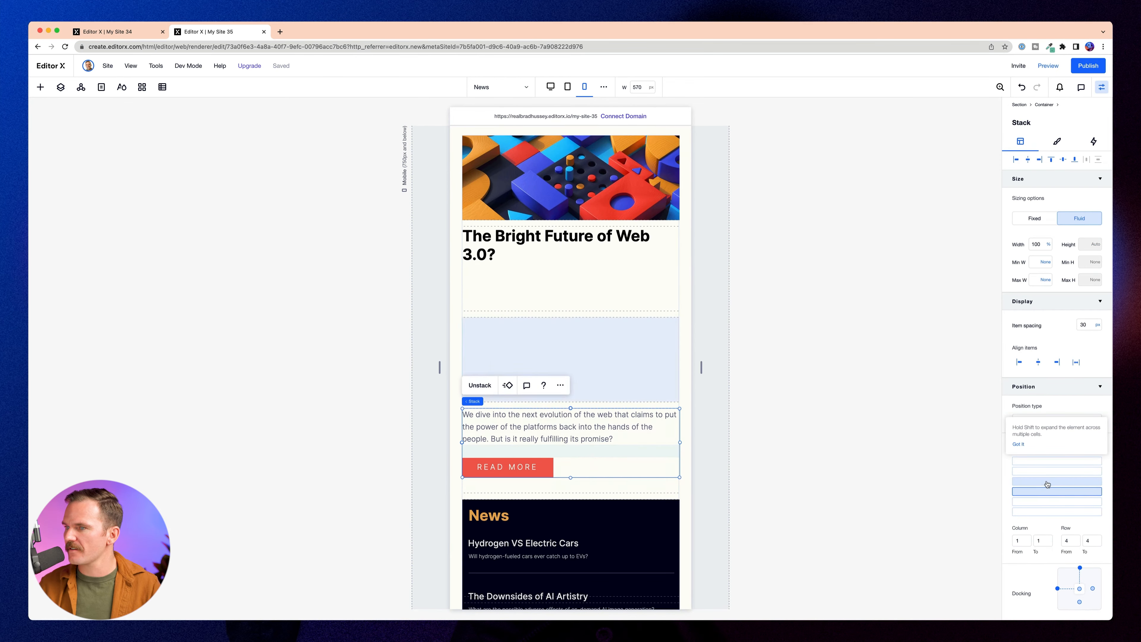
click(1047, 483)
Set the minimum height of the container's second and third rows to 0 px.
click(517, 257)
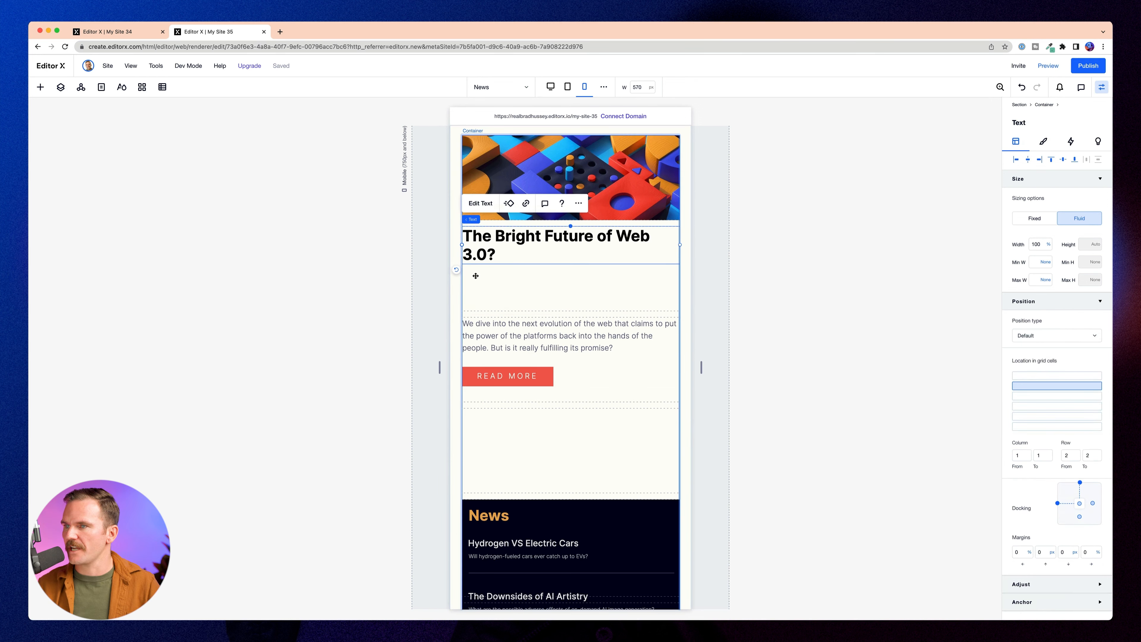
click(475, 275)
click(1058, 456)
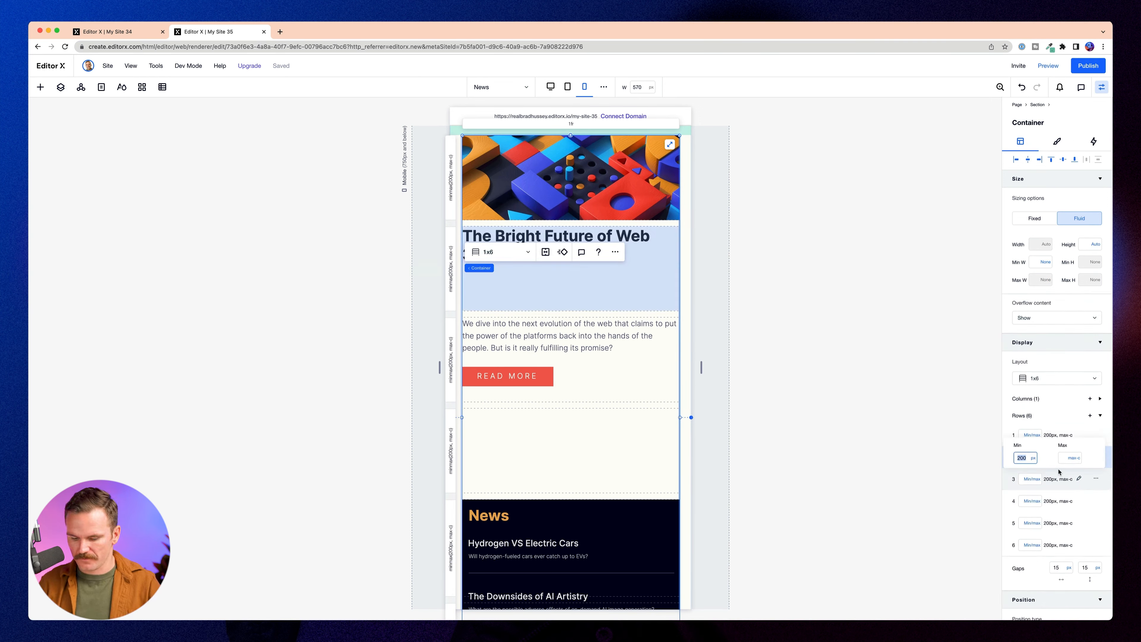
text(0)
click(1032, 479)
text(0)
Delete the empty fourth row from the main container's grid in the mobile view.
click(1032, 501)
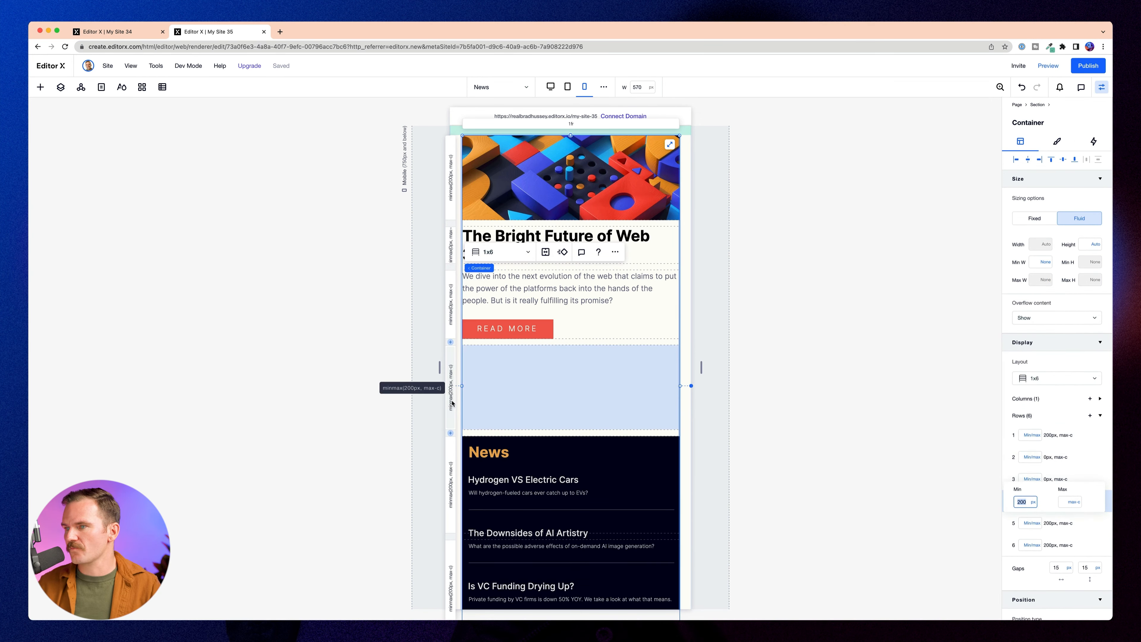
click(1108, 507)
click(1097, 504)
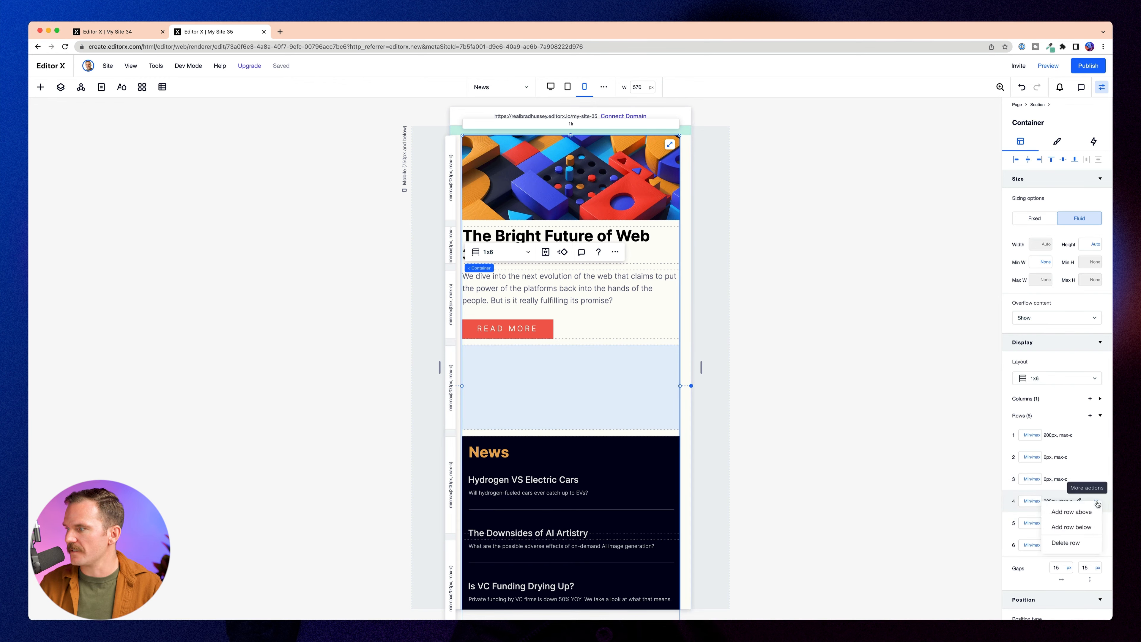
click(1065, 543)
scroll(810, 474, down, 4)
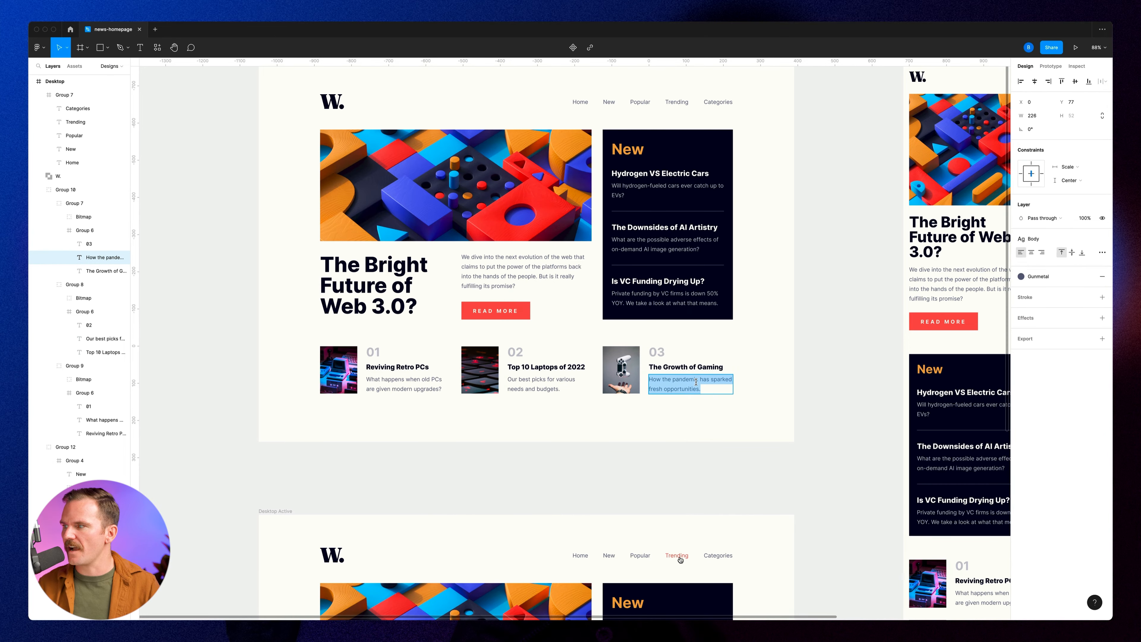
Check the mobile mockup in Figma, and change the article repeater's display type to List in Editor X.
scroll(696, 382, right, 10)
scroll(696, 382, down, 3)
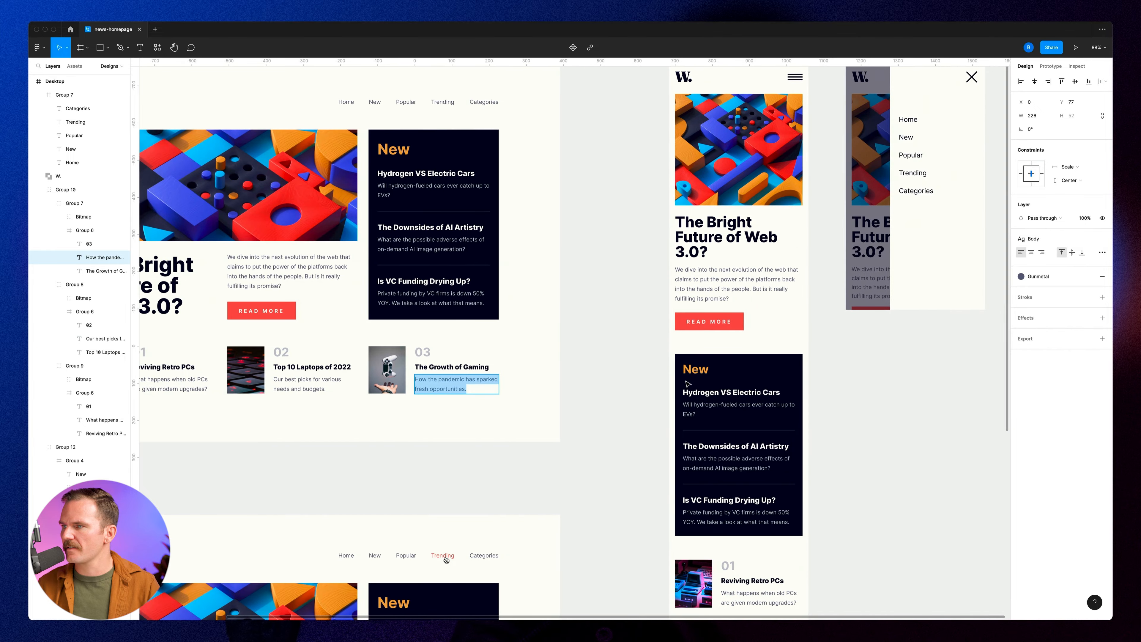
scroll(676, 394, down, 3)
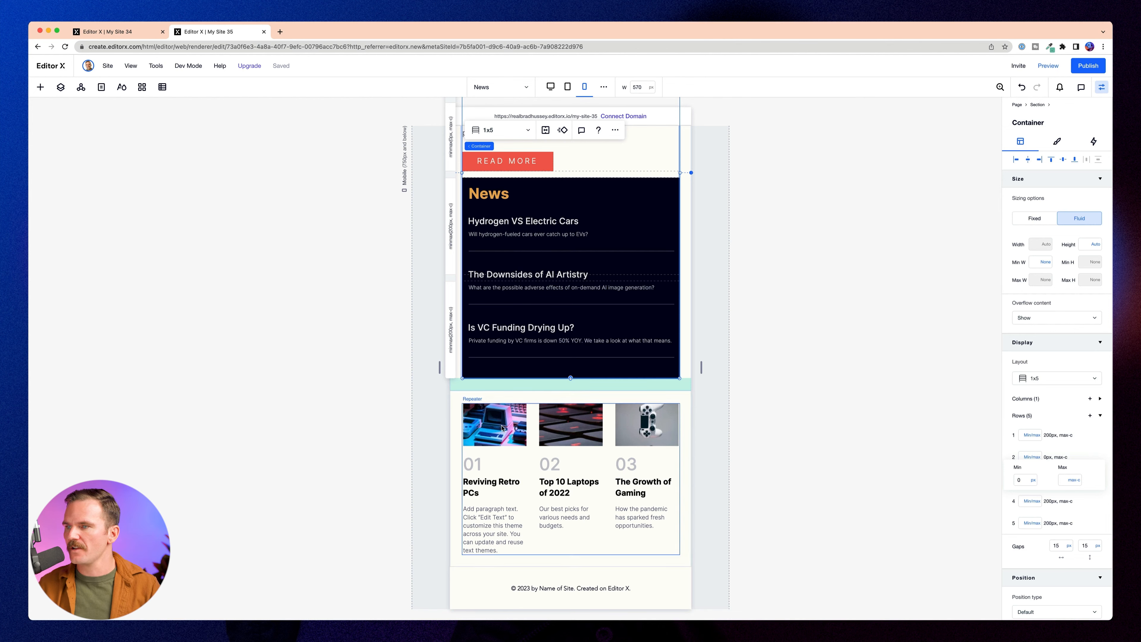
click(501, 428)
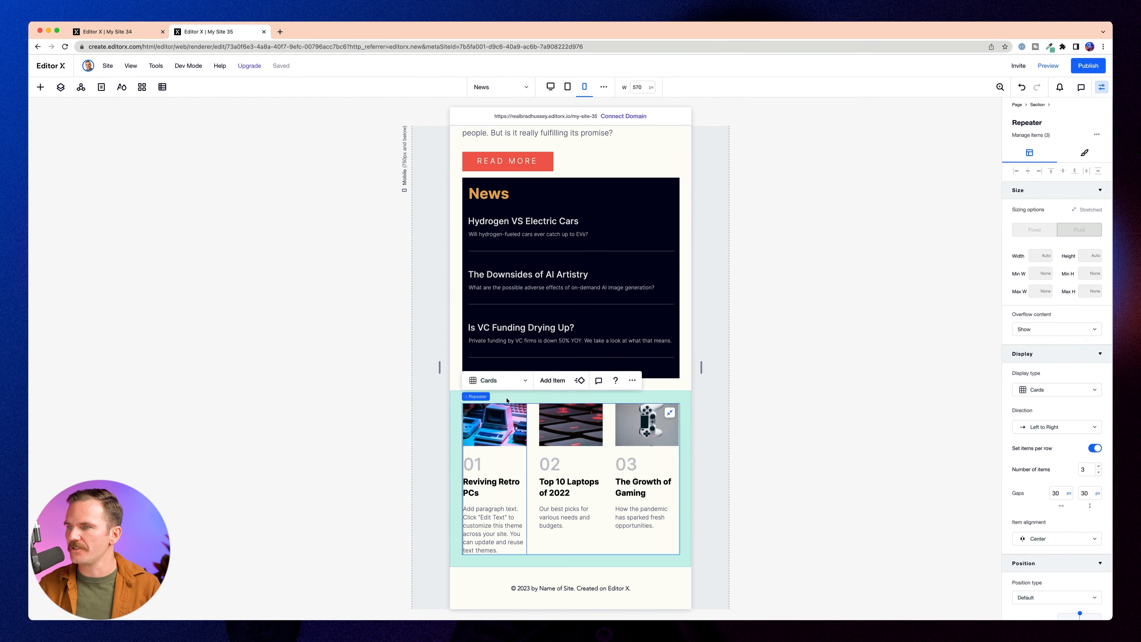
click(501, 381)
click(500, 398)
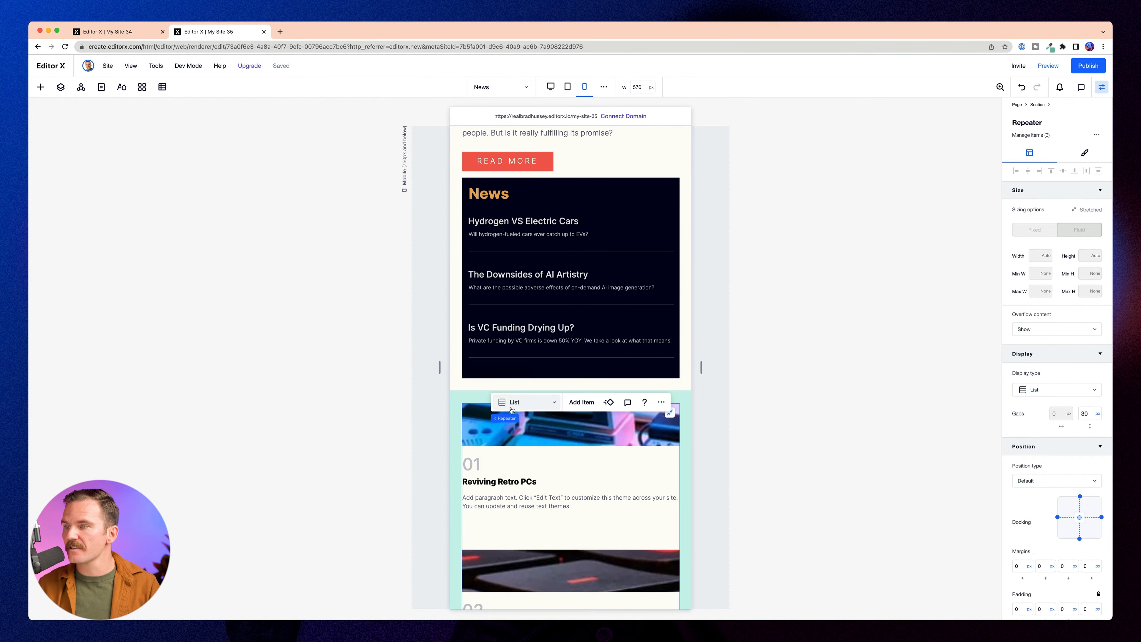
Change the repeater item's grid layout to 2x1 and set its second column to 2 fr.
click(534, 441)
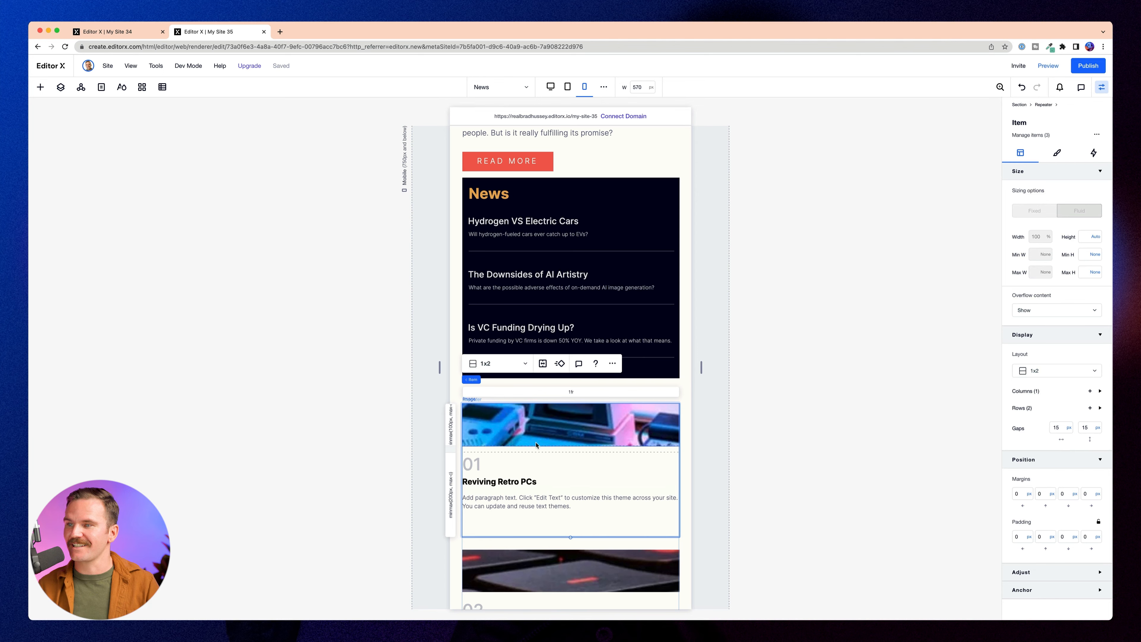
click(507, 364)
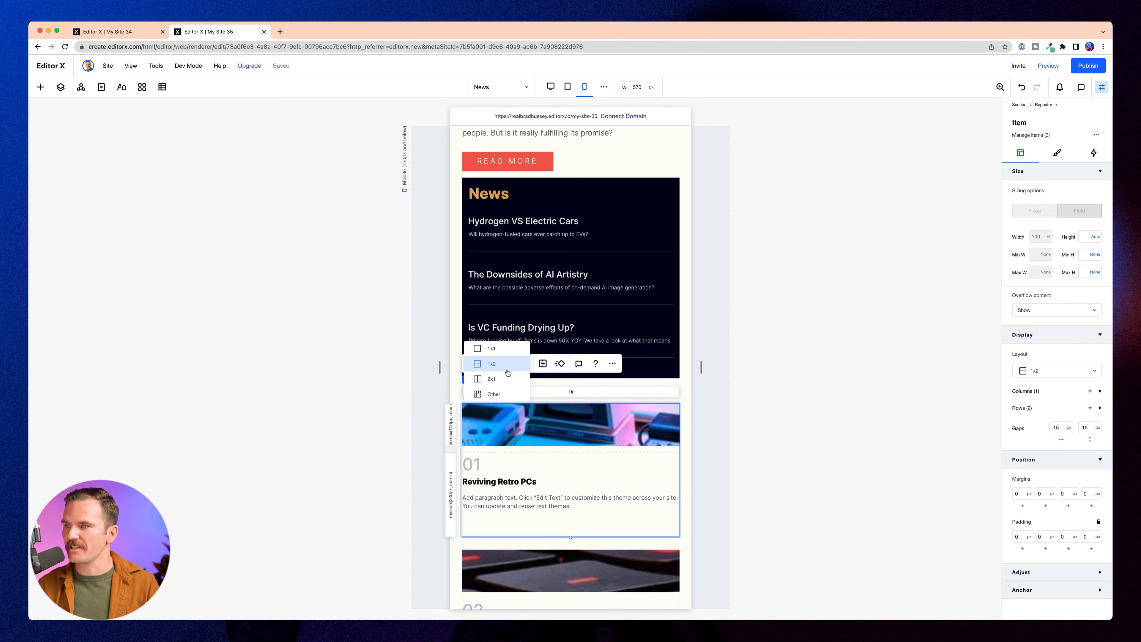
click(490, 377)
click(1100, 391)
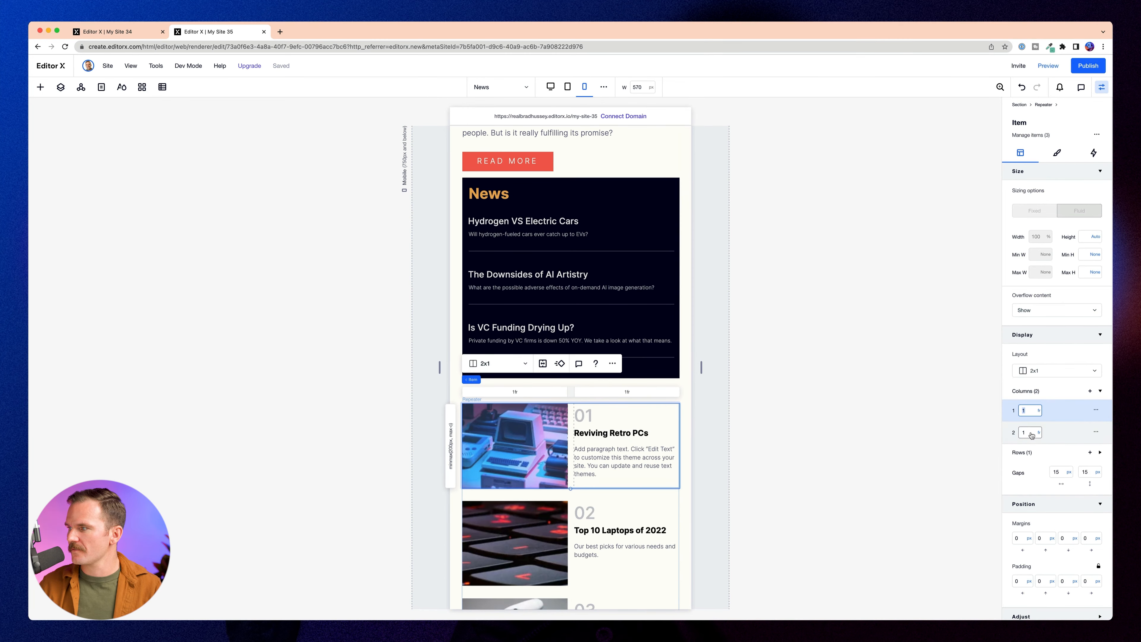
click(1030, 433)
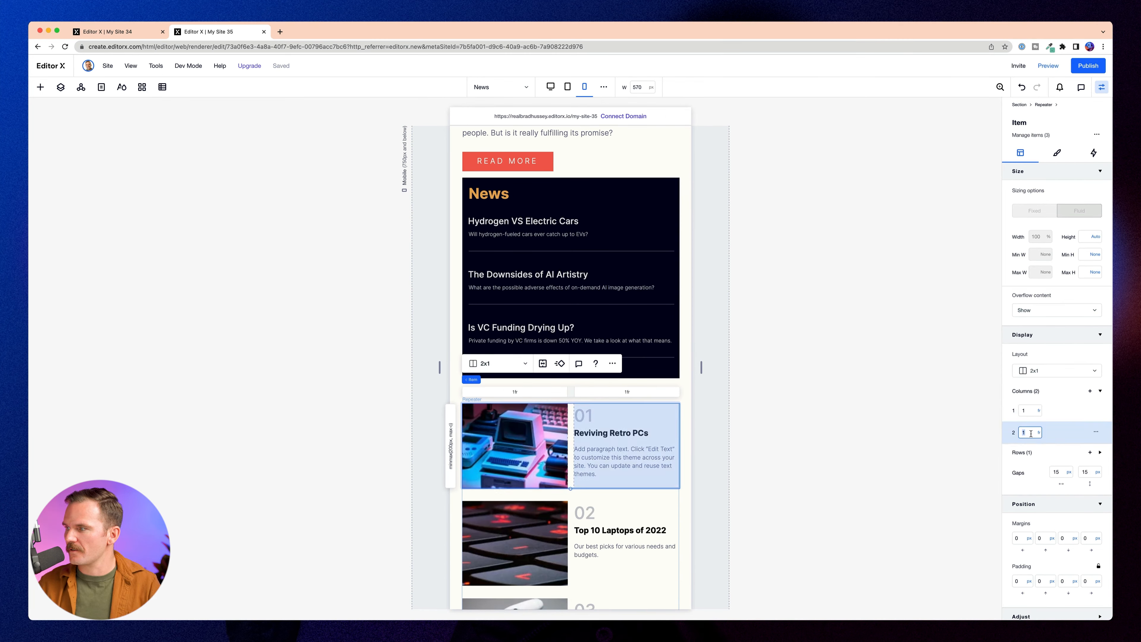
text(2)
key(Tab)
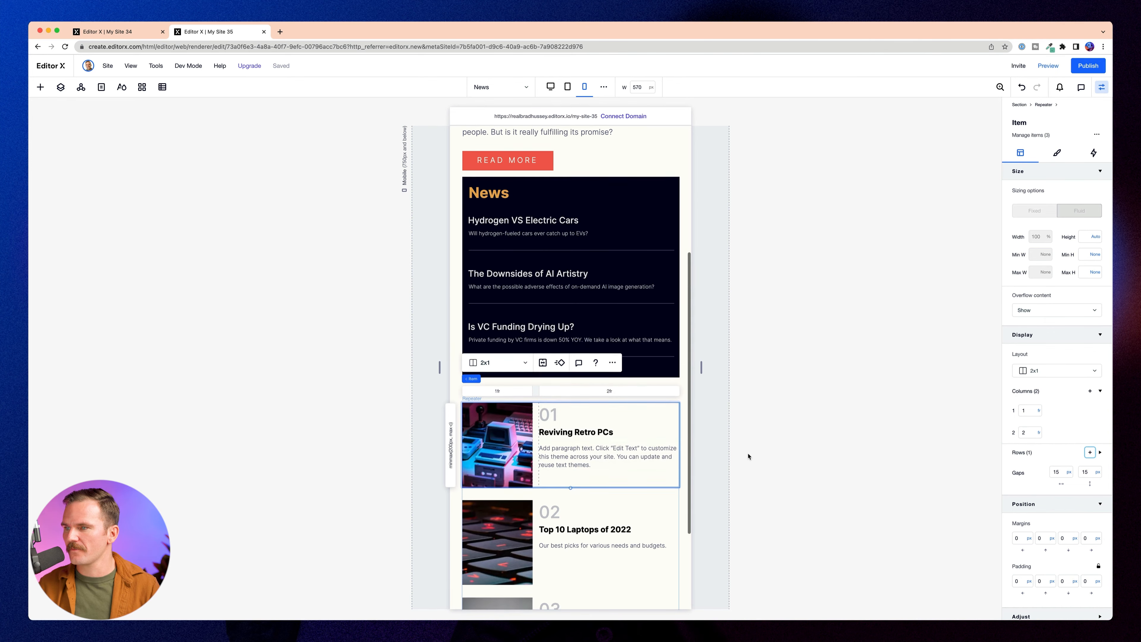
Set the bottom margin of the stack with the intro paragraph and Read More button to 30 px, and review the mobile page.
scroll(746, 457, down, 3)
scroll(750, 456, up, 6)
click(513, 304)
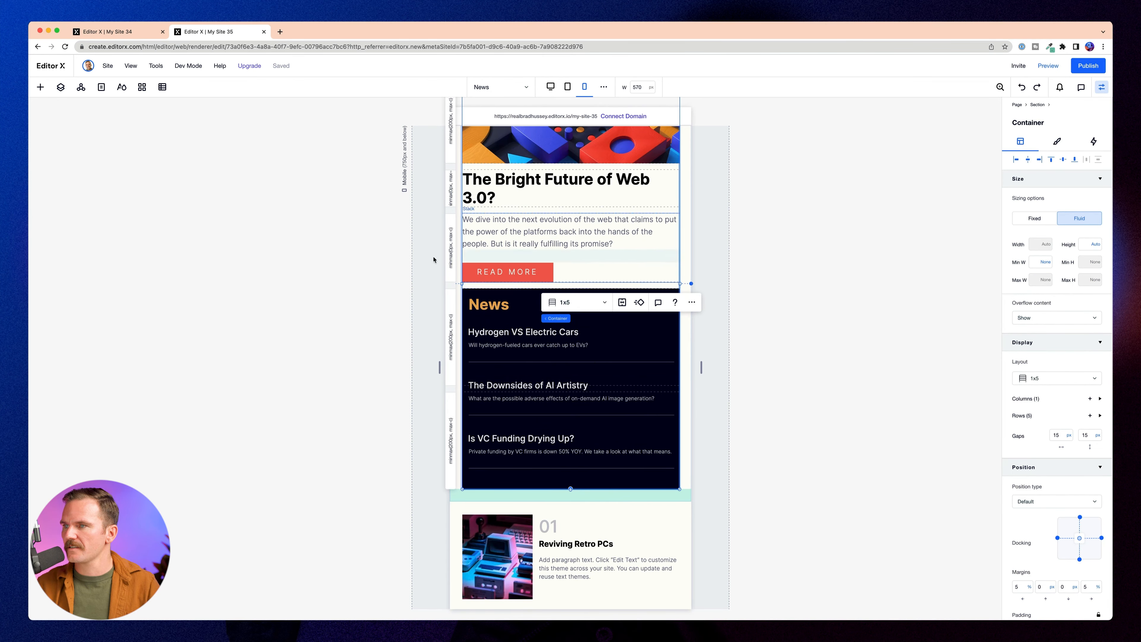
click(570, 256)
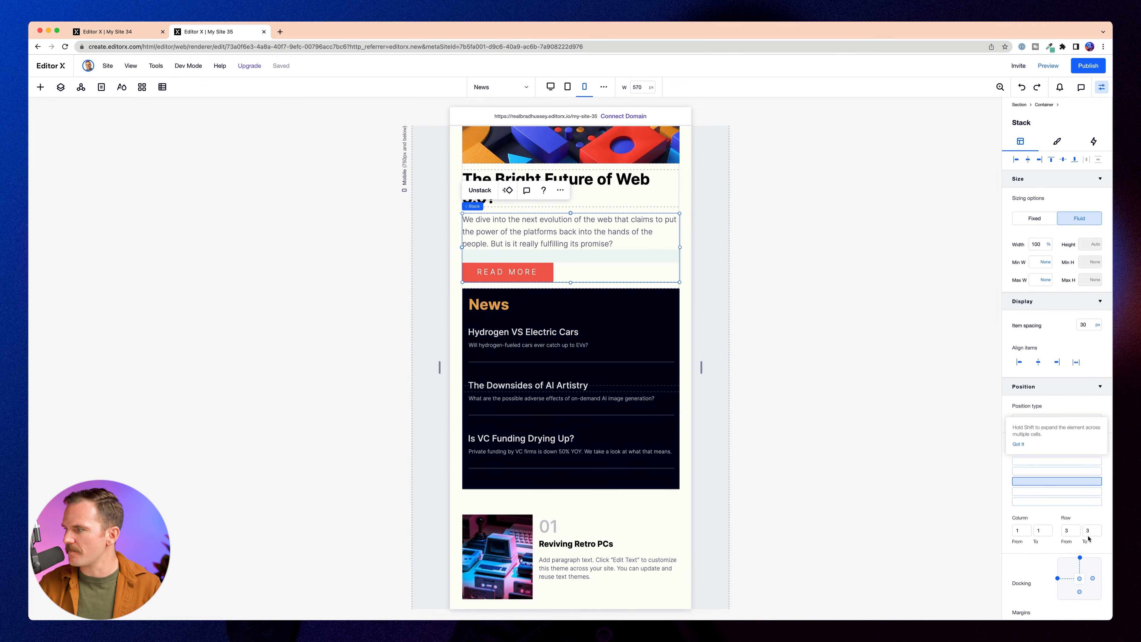
scroll(1077, 530, down, 3)
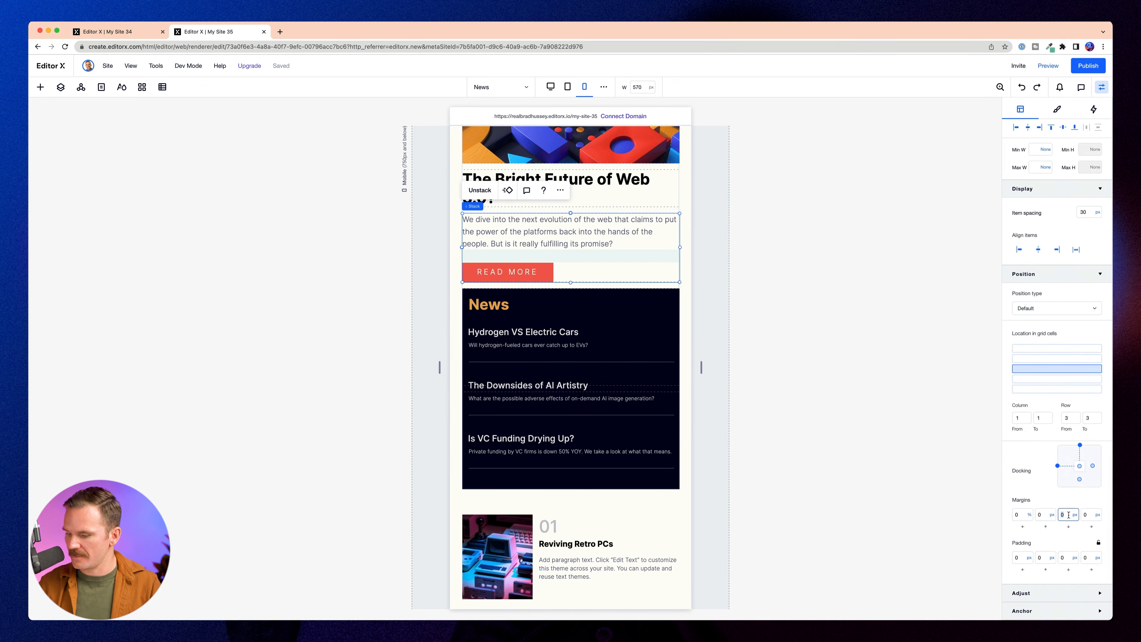
key(Tab)
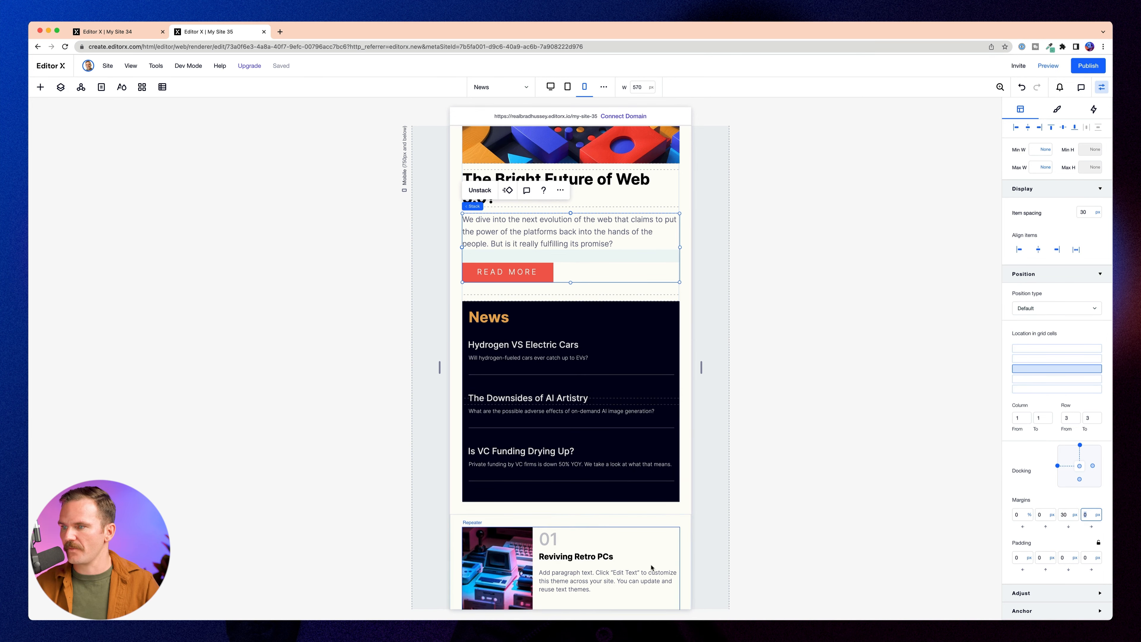
click(848, 474)
scroll(819, 470, down, 3)
scroll(819, 471, down, 3)
scroll(817, 467, up, 8)
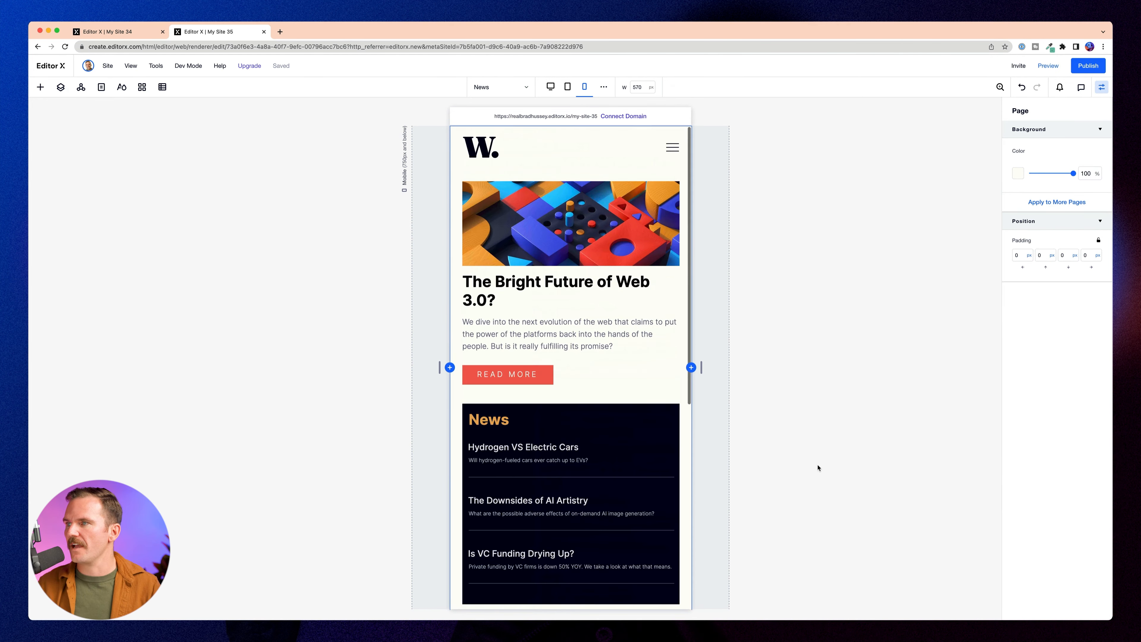
Open the header's hamburger menu for editing and compare it with the mobile menu design in Figma.
click(673, 151)
click(673, 151)
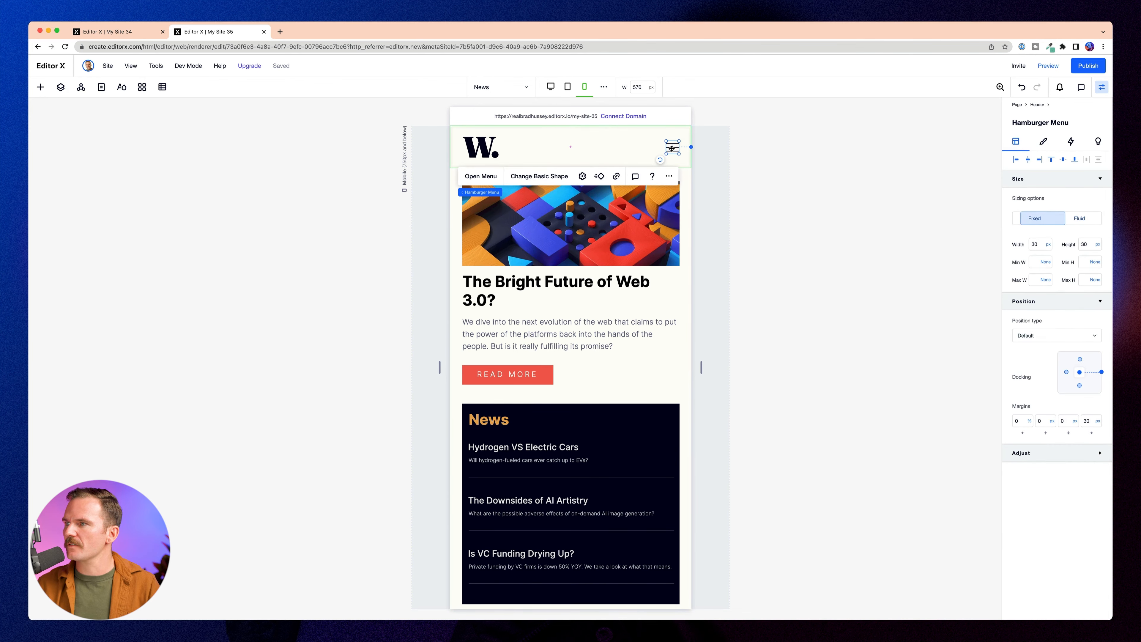
click(490, 179)
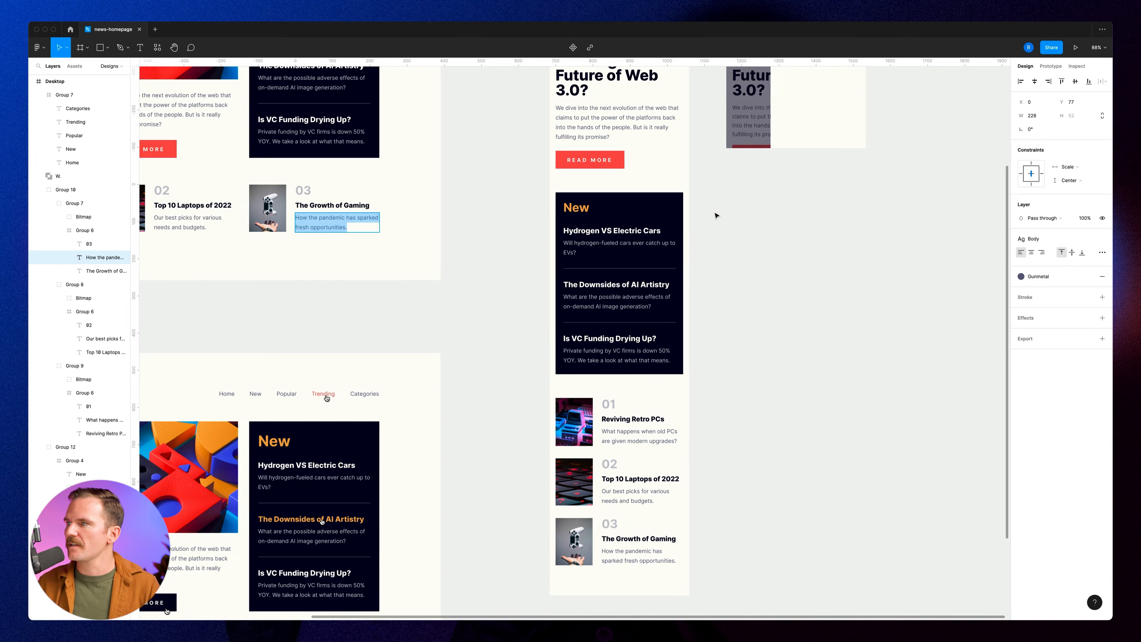
scroll(766, 229, up, 5)
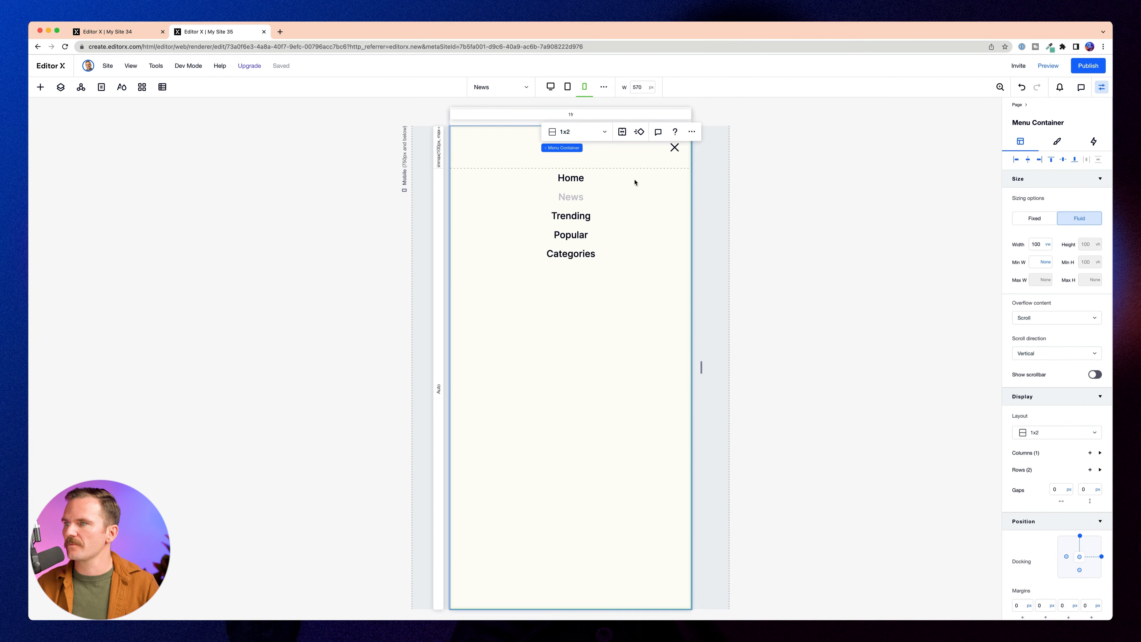
Align the text of the vertical menu inside the menu container to the left.
click(602, 188)
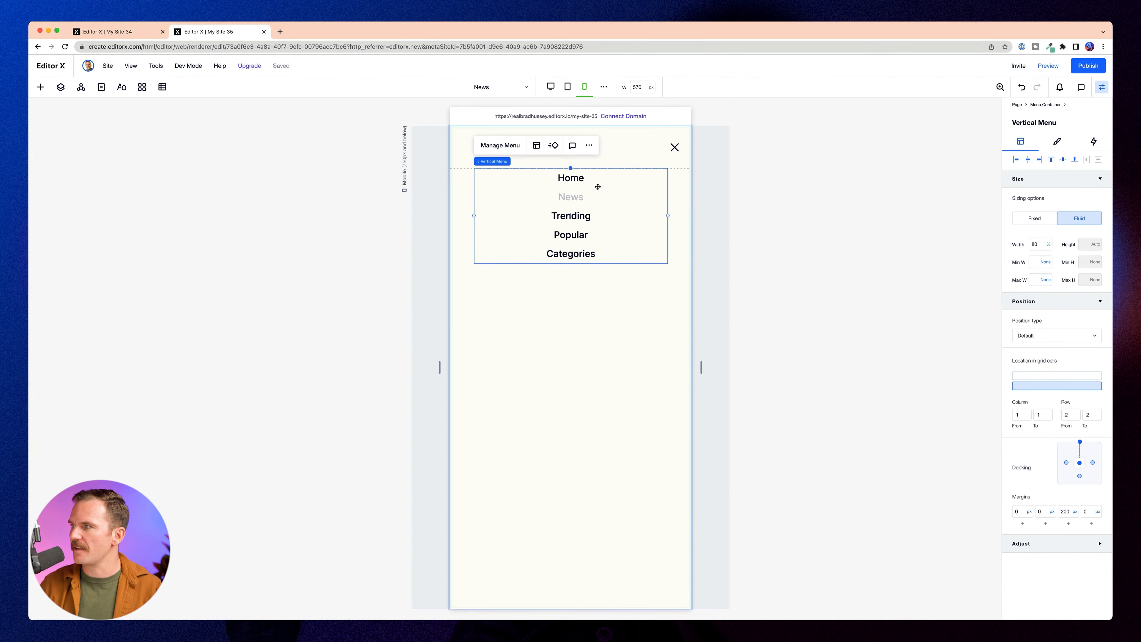
click(536, 145)
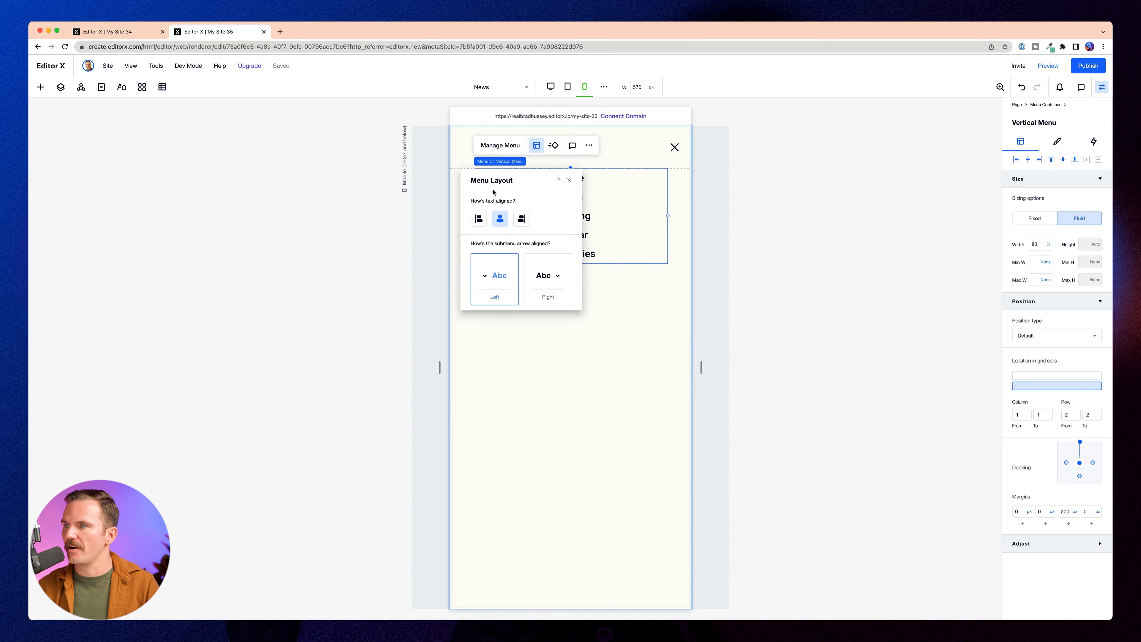
click(479, 220)
click(570, 180)
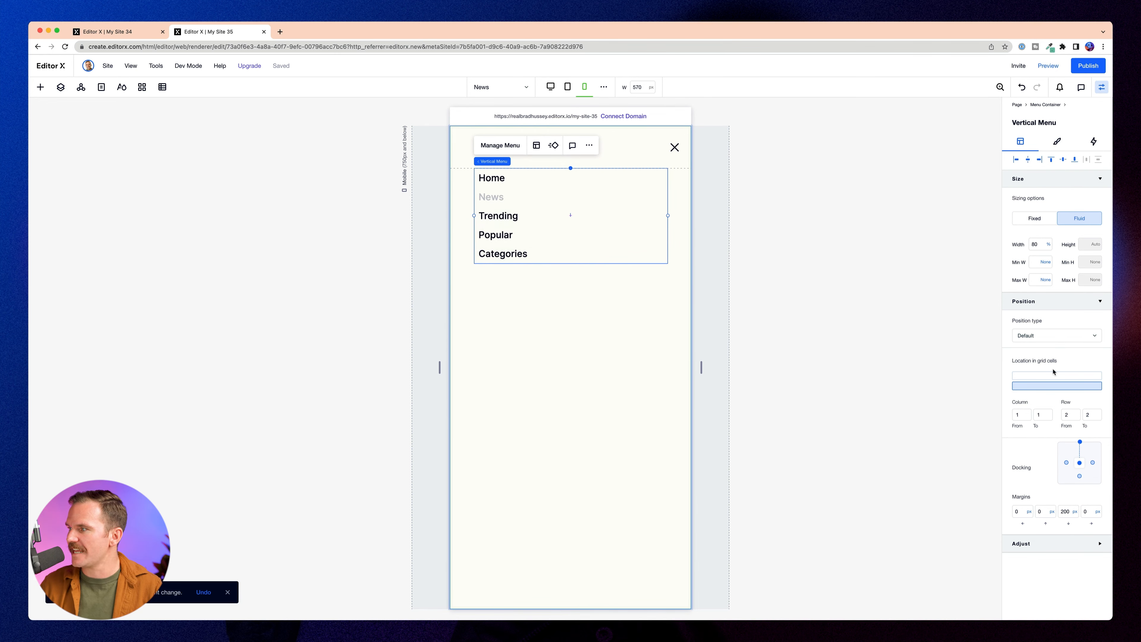
Set the vertical menu's text font to Inter Regular.
click(1056, 141)
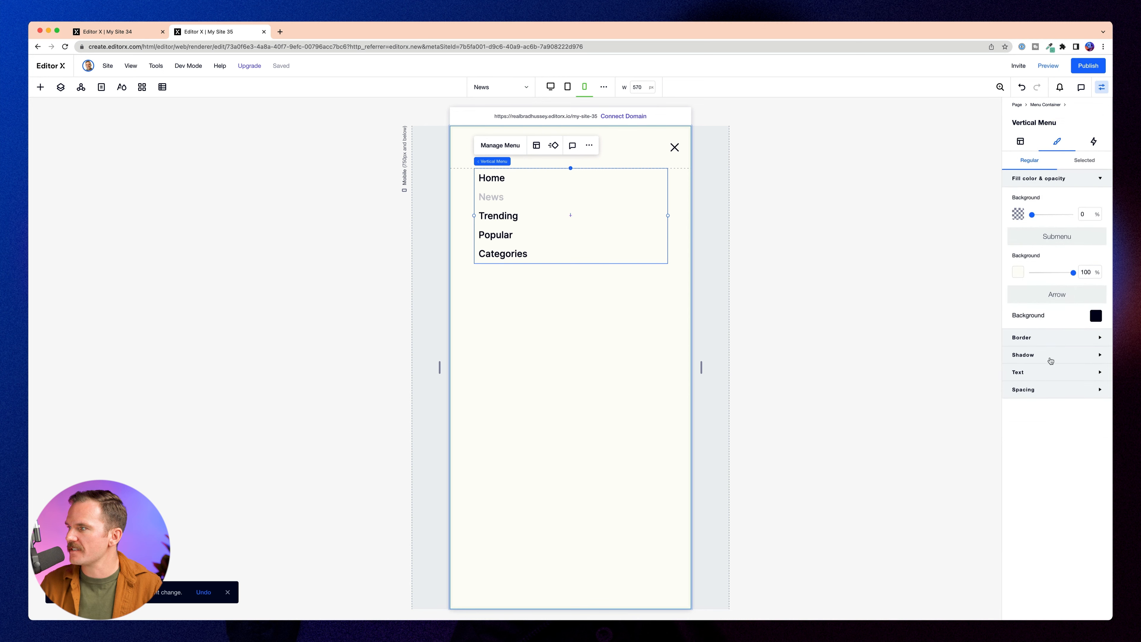
click(1048, 375)
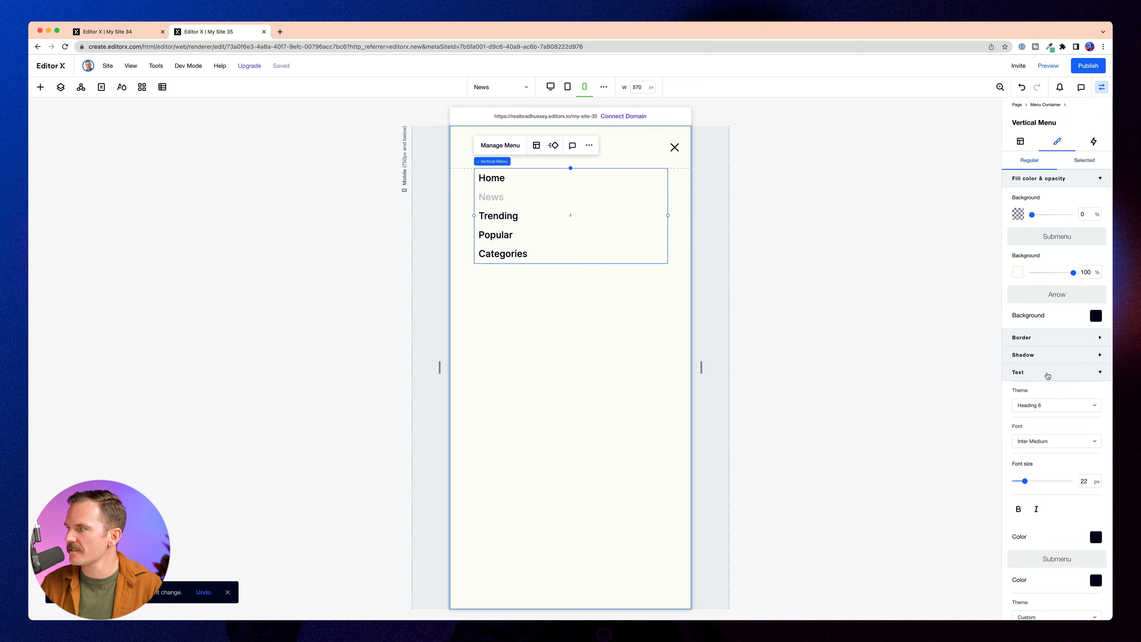
click(1053, 442)
click(1038, 469)
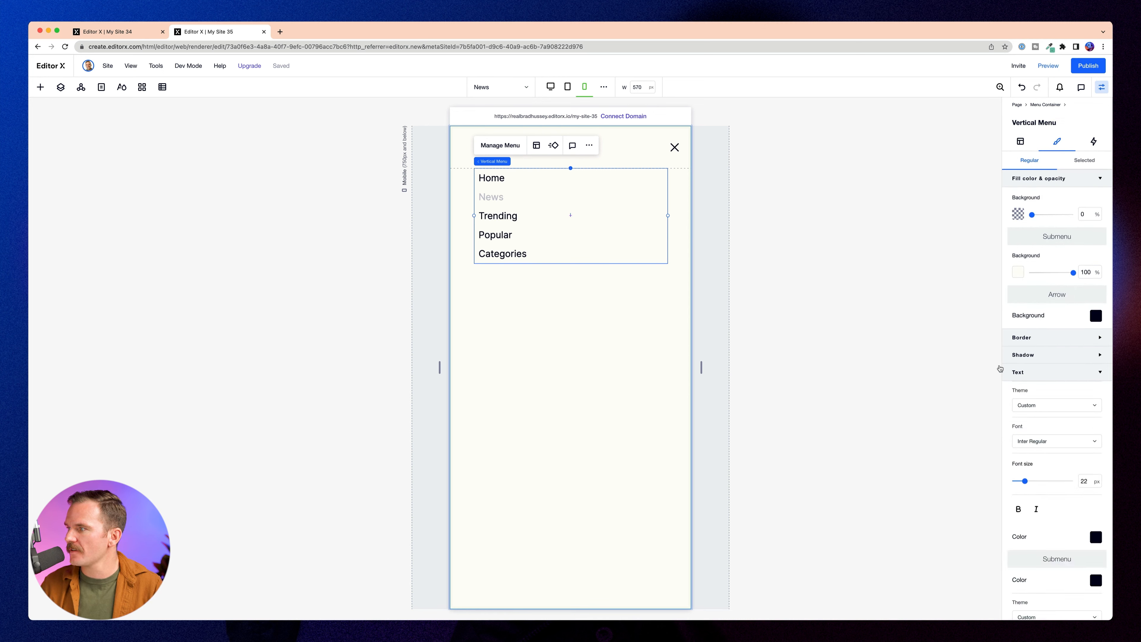
Set the vertical menu's top margin to 60 px and return to the mobile page.
click(1020, 142)
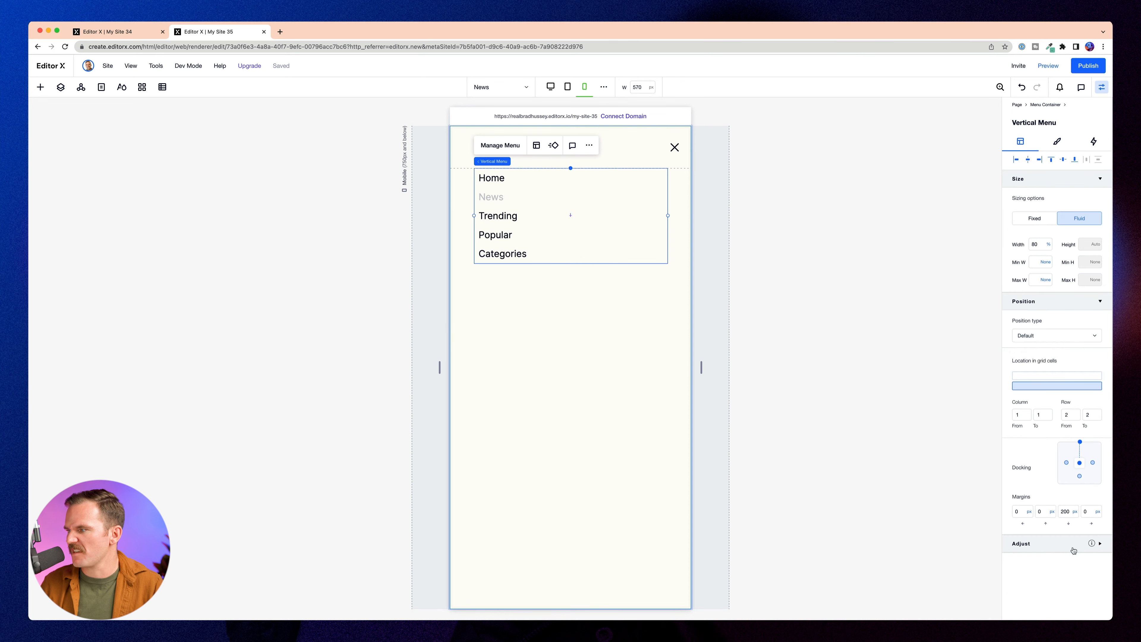
text(60)
key(Tab)
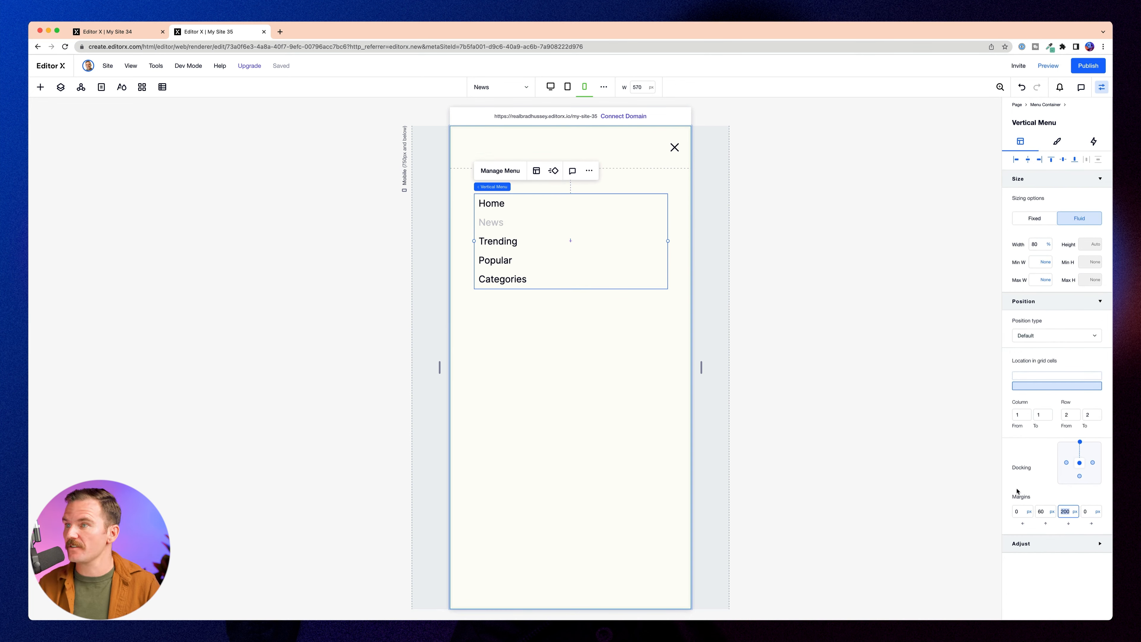
click(809, 308)
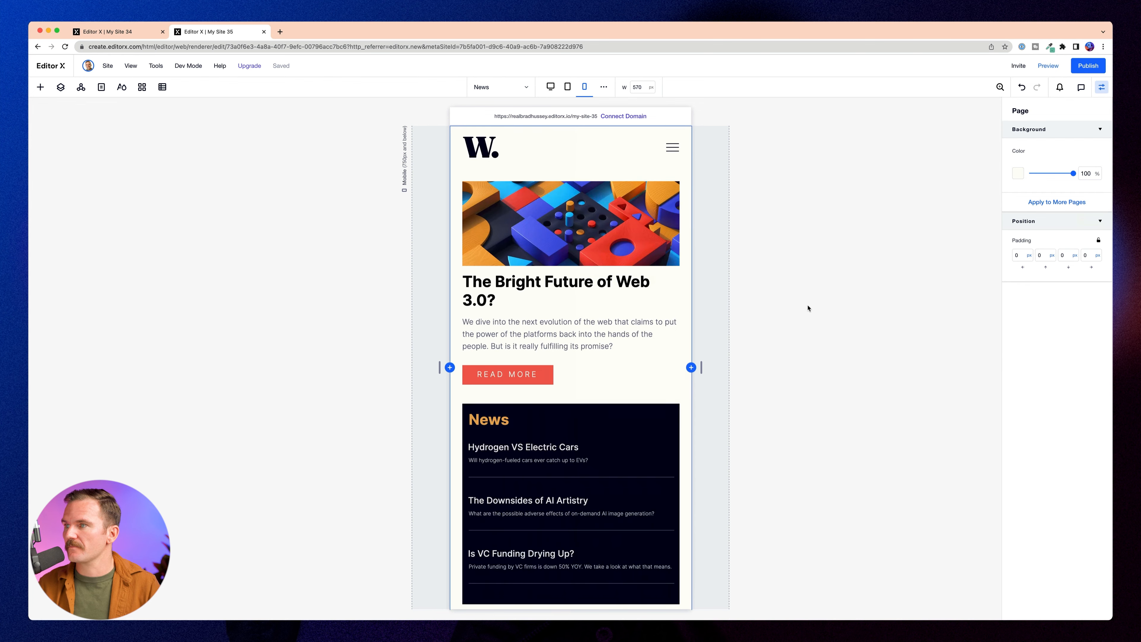
Preview the site and check its responsive layout at desktop, tablet and mobile widths, from about 2270 px down to 436 px.
click(1048, 65)
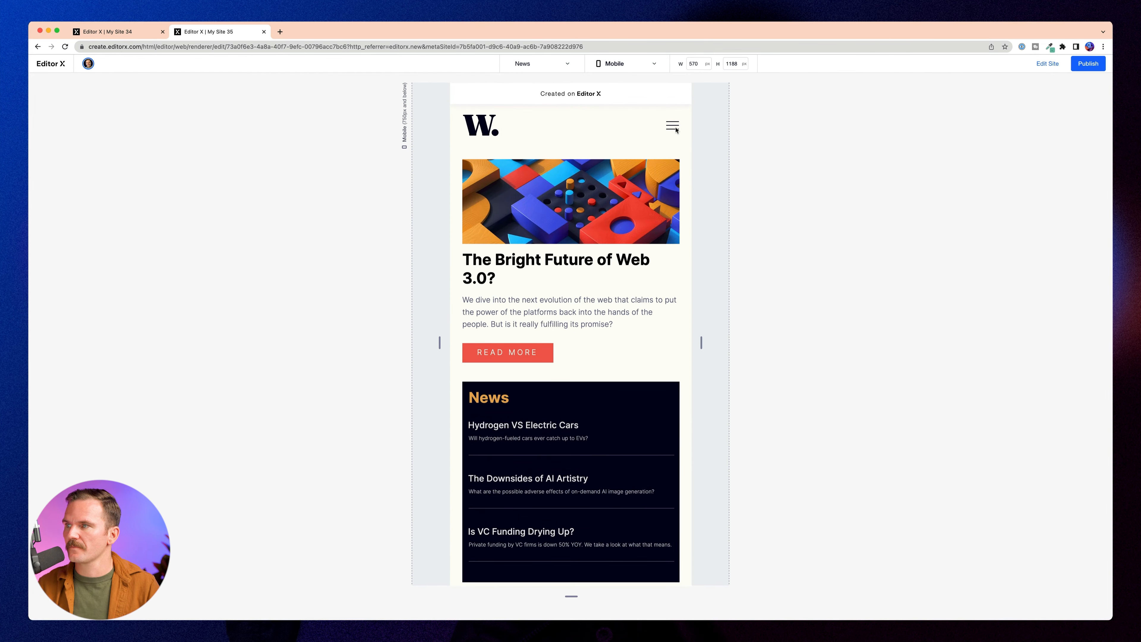
drag(440, 342, 88, 412)
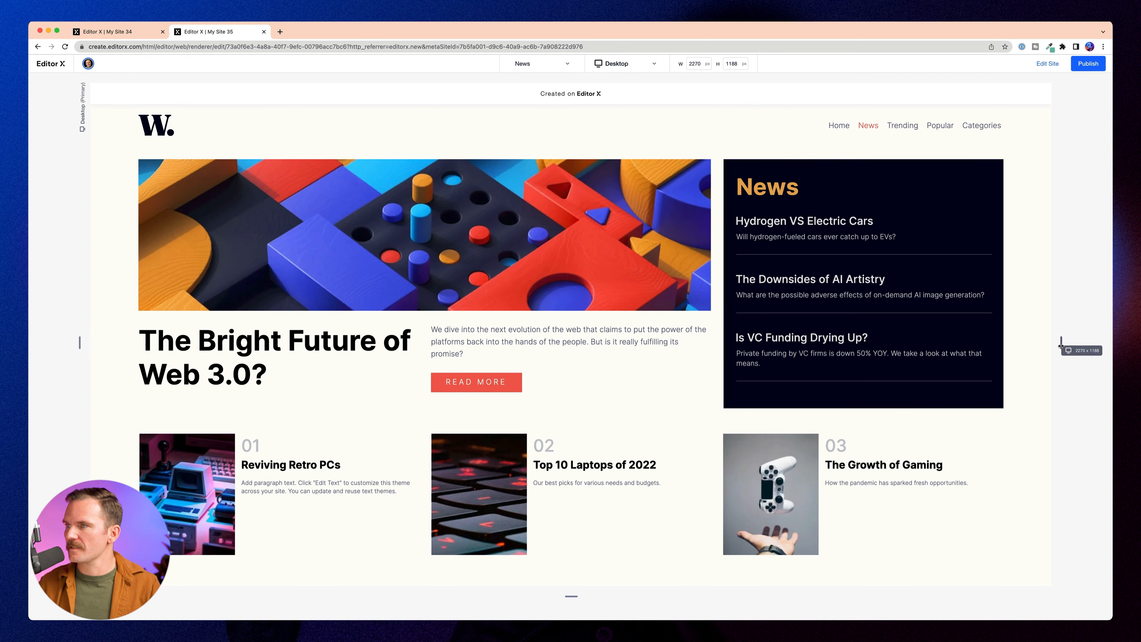
drag(1060, 345, 759, 364)
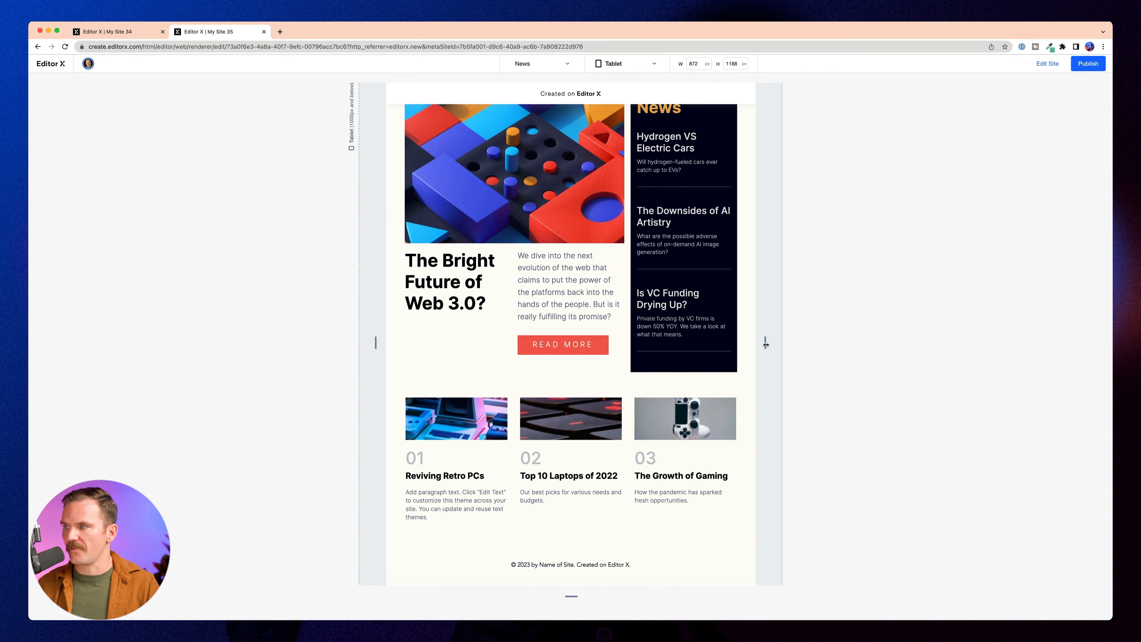
drag(766, 344, 672, 350)
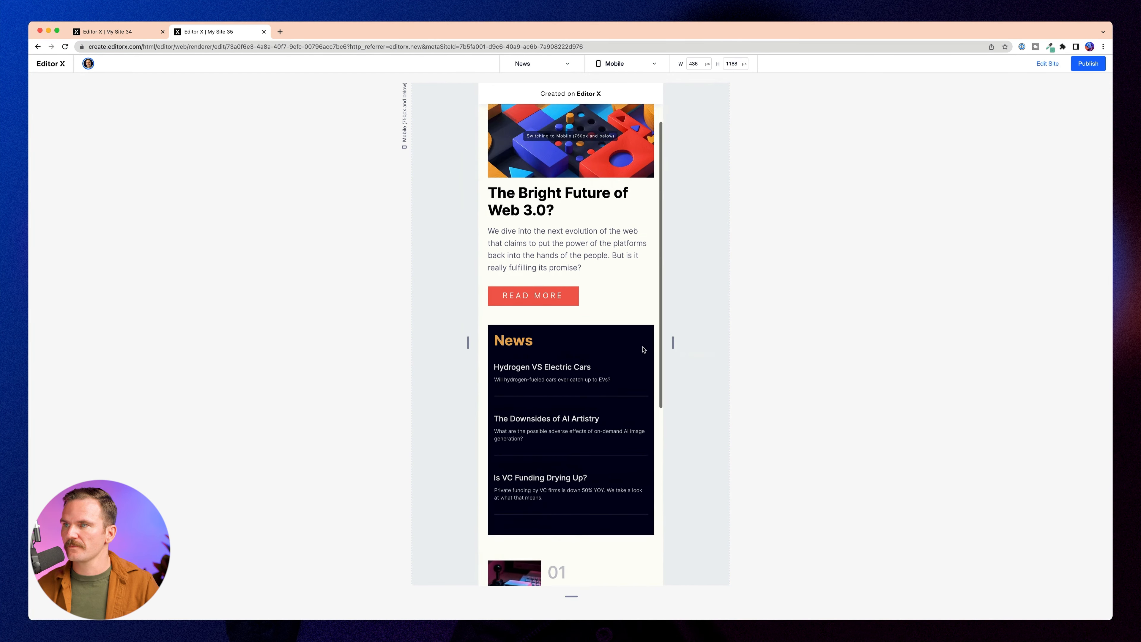